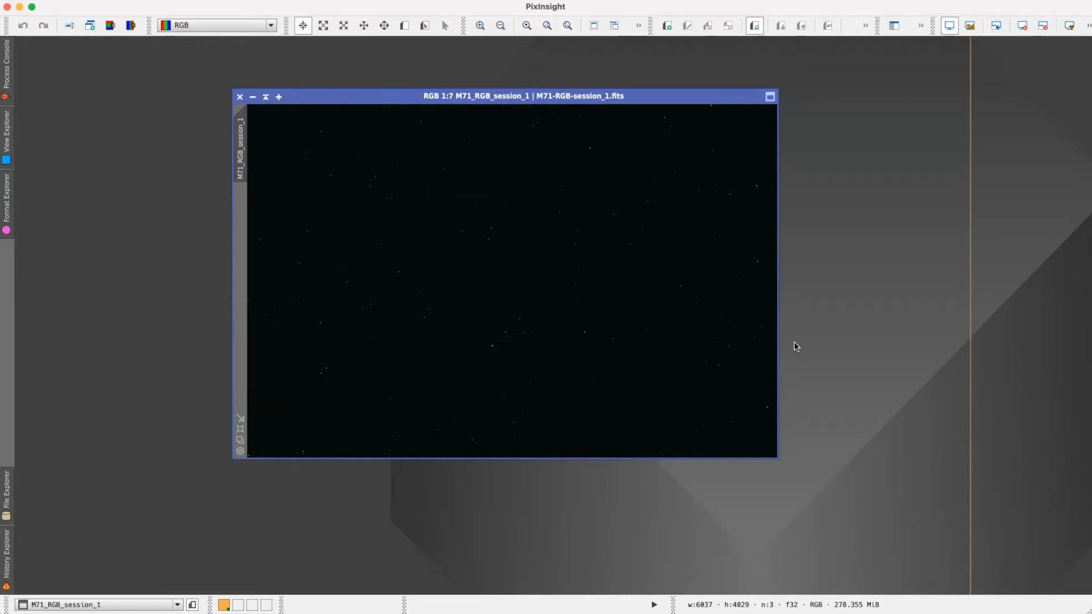
Apply an STF AutoStretch to the M71_RGB_session_1 image and examine the central star cluster up close.
left_click_drag(594, 103, 599, 104)
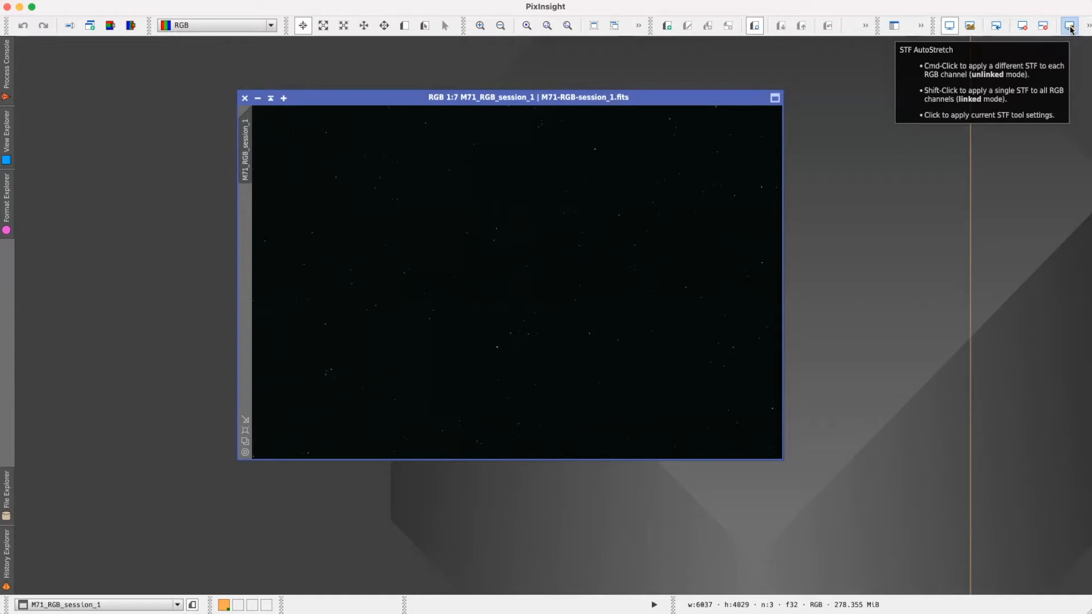
left_click(1070, 27)
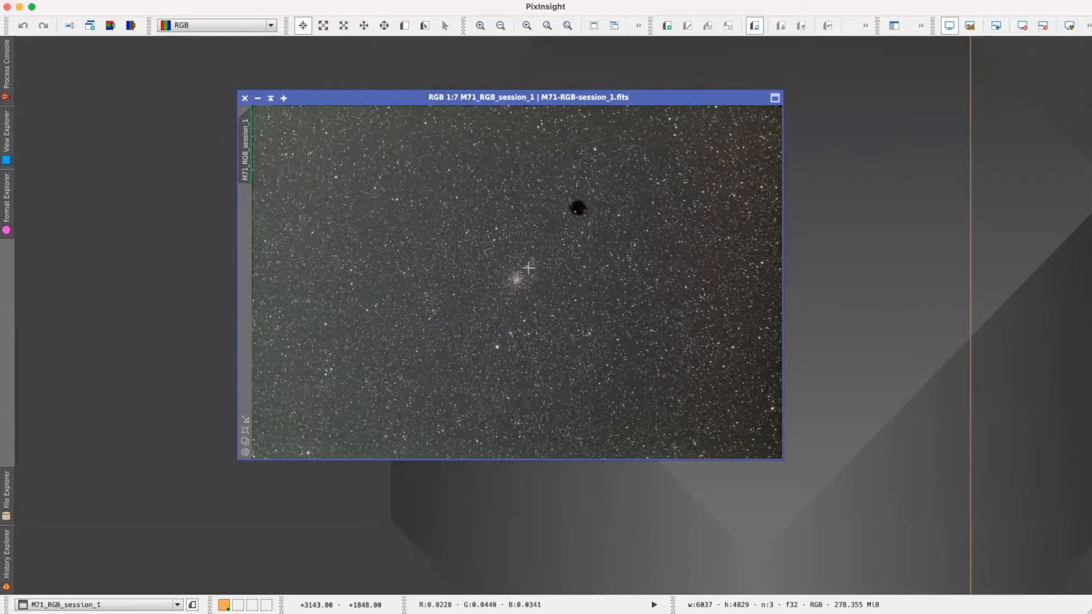
scroll(514, 278, "up", 6)
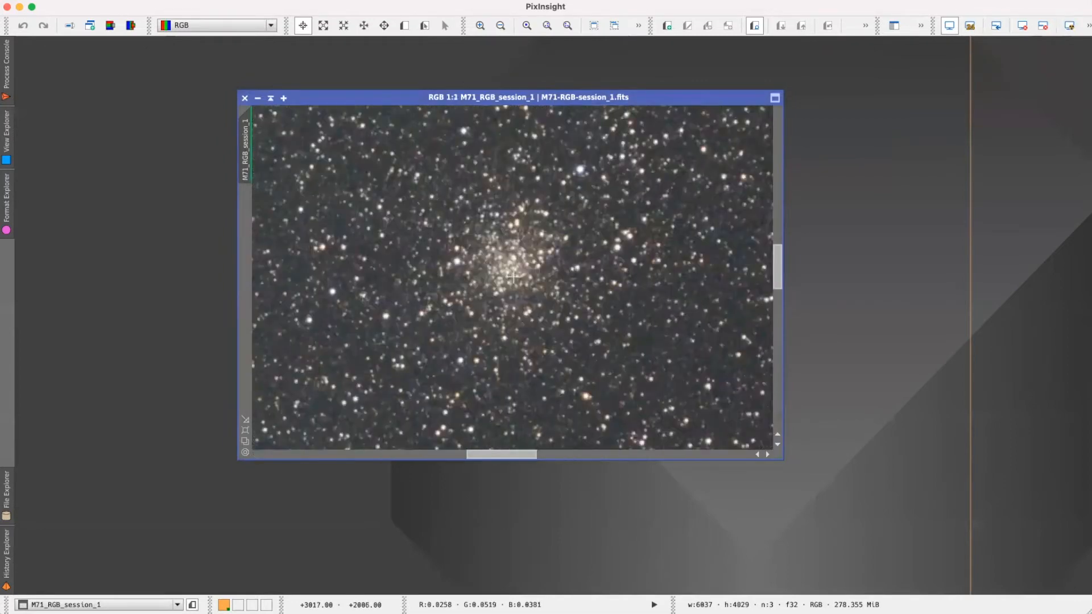
scroll(516, 277, "up", 2)
scroll(518, 277, "down", 2)
scroll(518, 276, "down", 5)
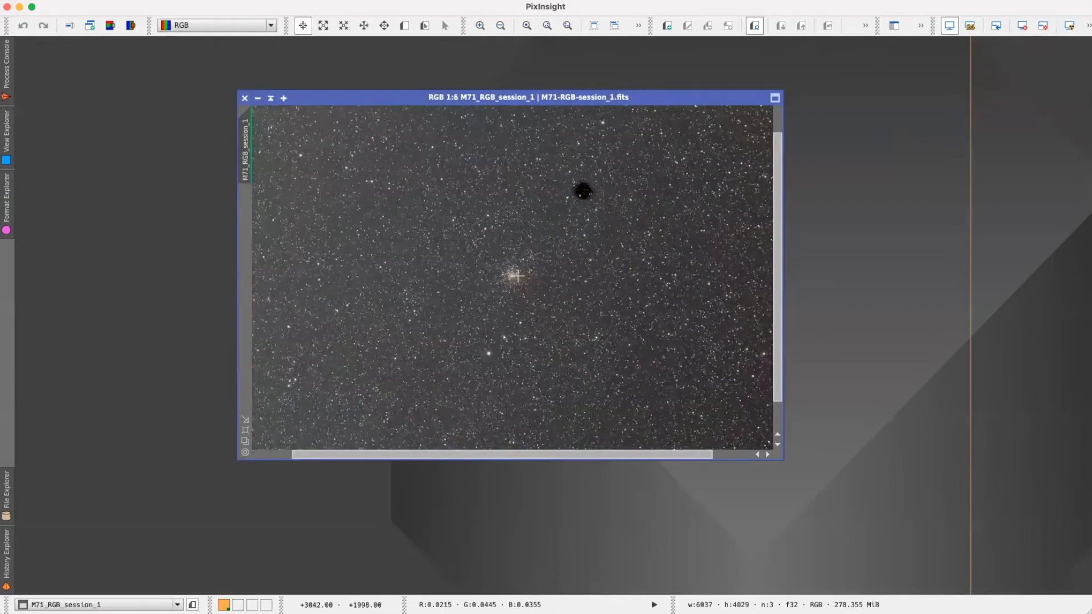
scroll(517, 276, "down", 1)
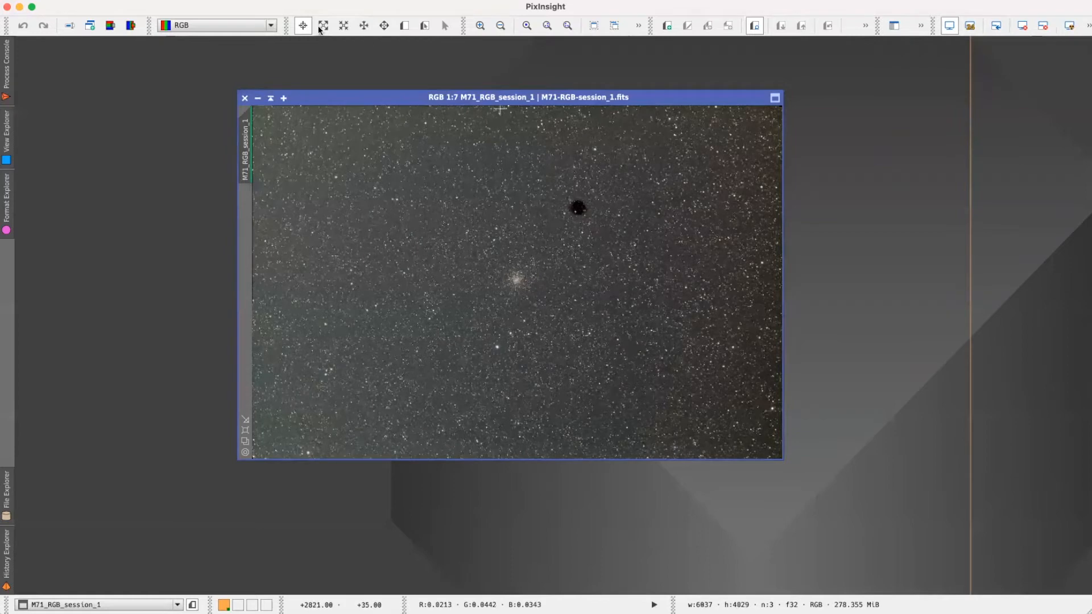
Enlarge the M71 image window and fit the whole image to it at 1:5.
left_click(290, 0)
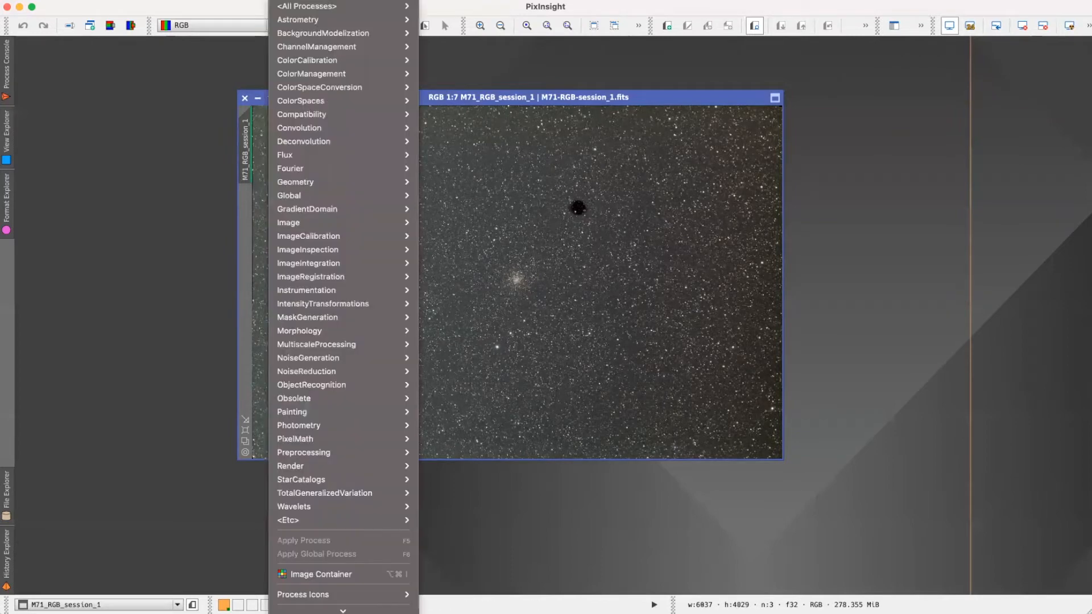
left_click(561, 94)
left_click_drag(561, 93, 464, 54)
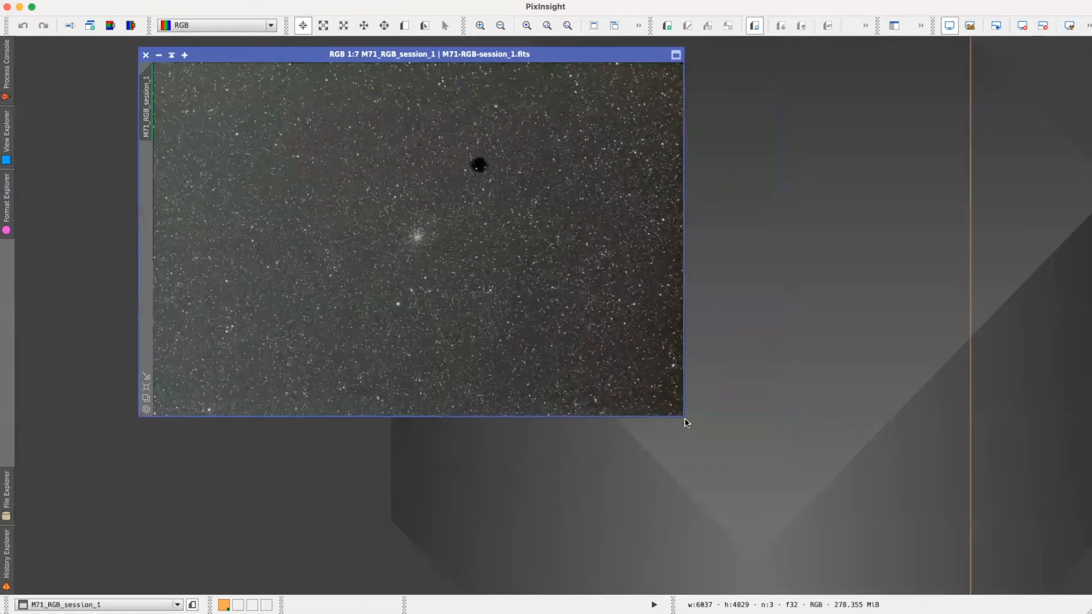
left_click_drag(684, 417, 1026, 573)
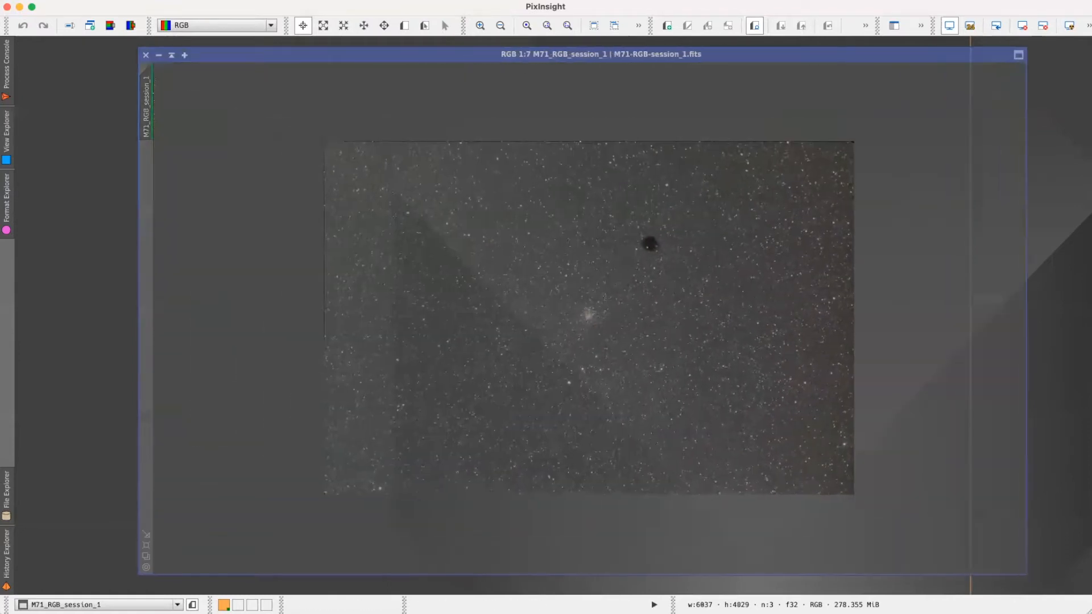
left_click(147, 547)
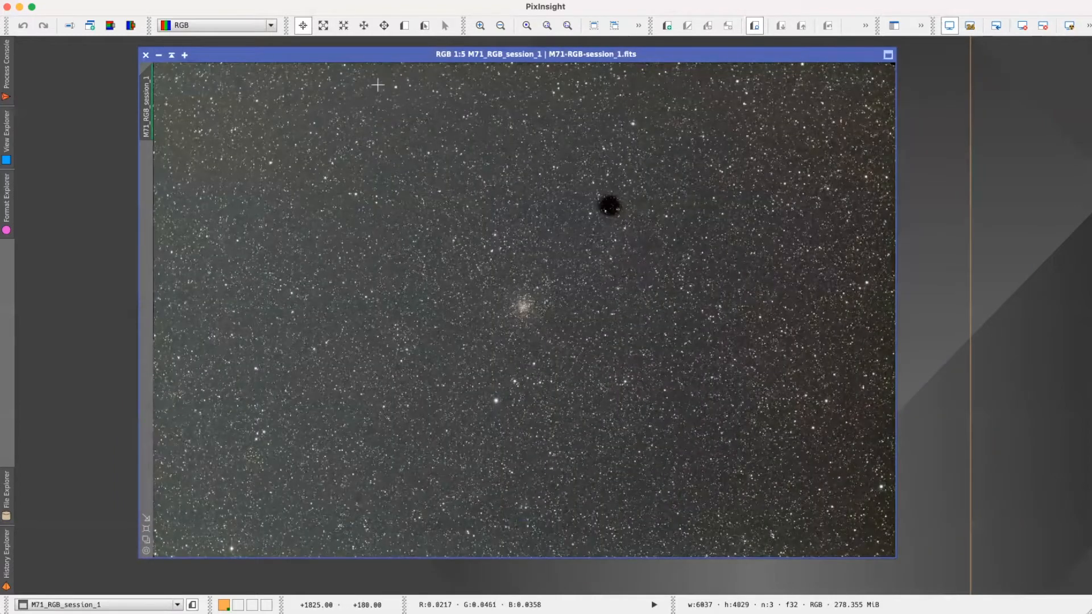
left_click_drag(425, 57, 461, 56)
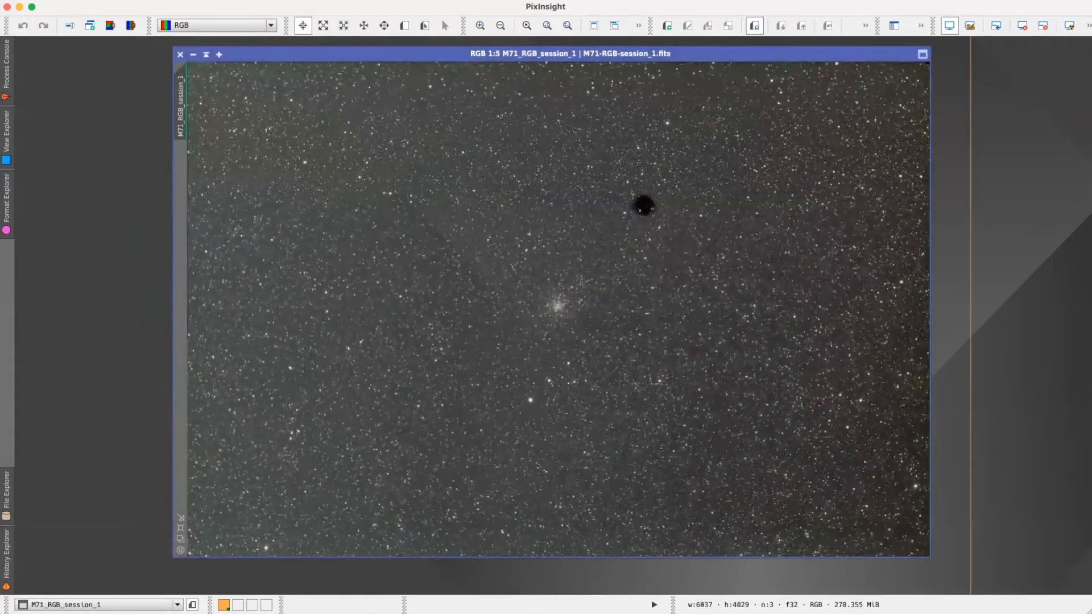
Start DynamicCrop and draw a crop rectangle of about 3045 × 2215 pixels around the star cluster.
left_click(291, 0)
mouse_move(308, 5)
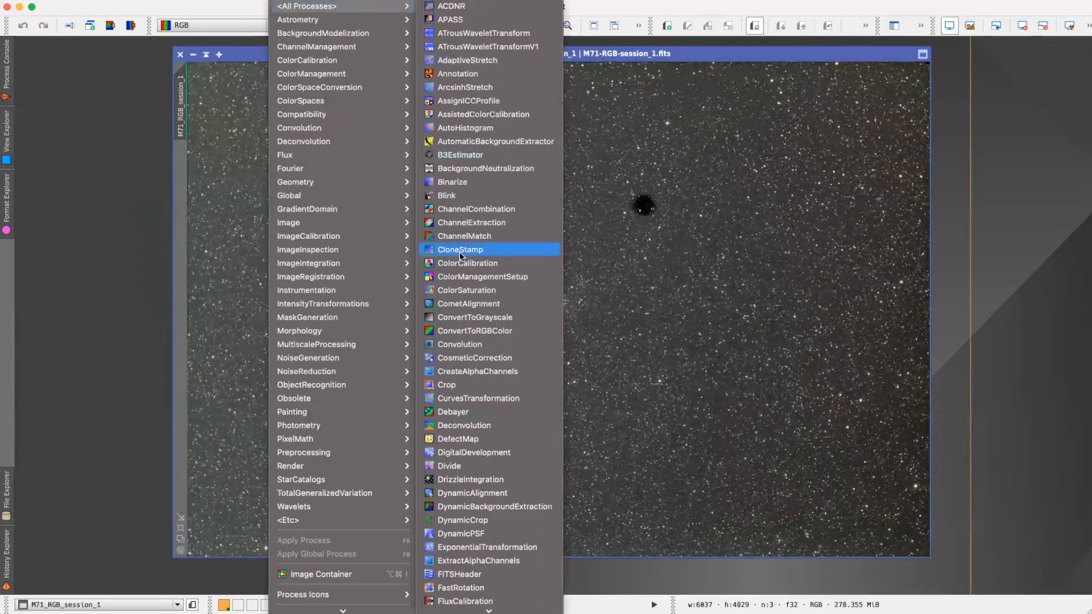
scroll(492, 412, "down", 2)
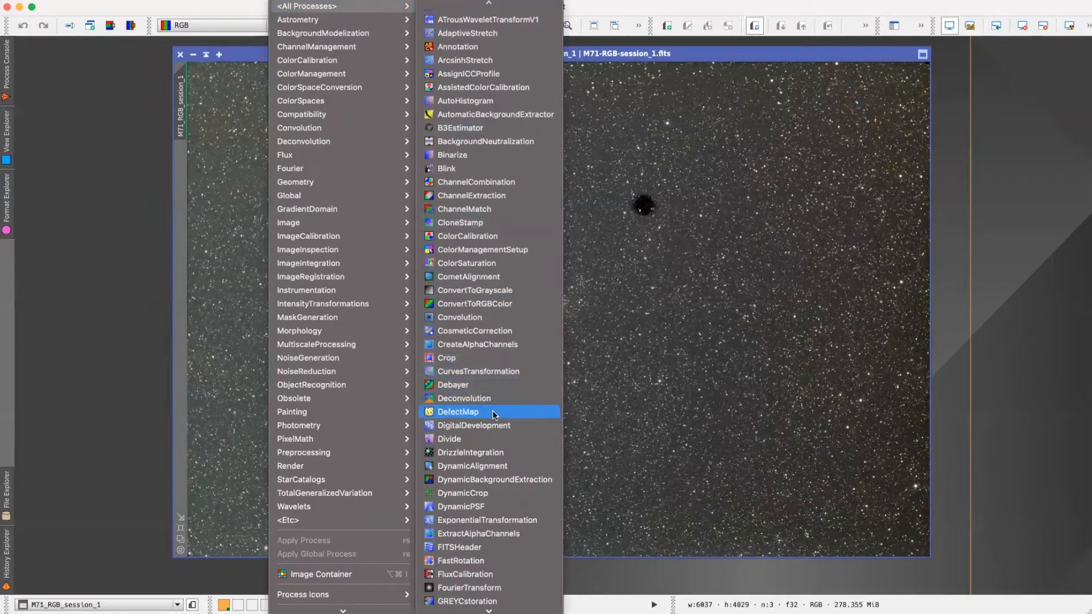
left_click(493, 493)
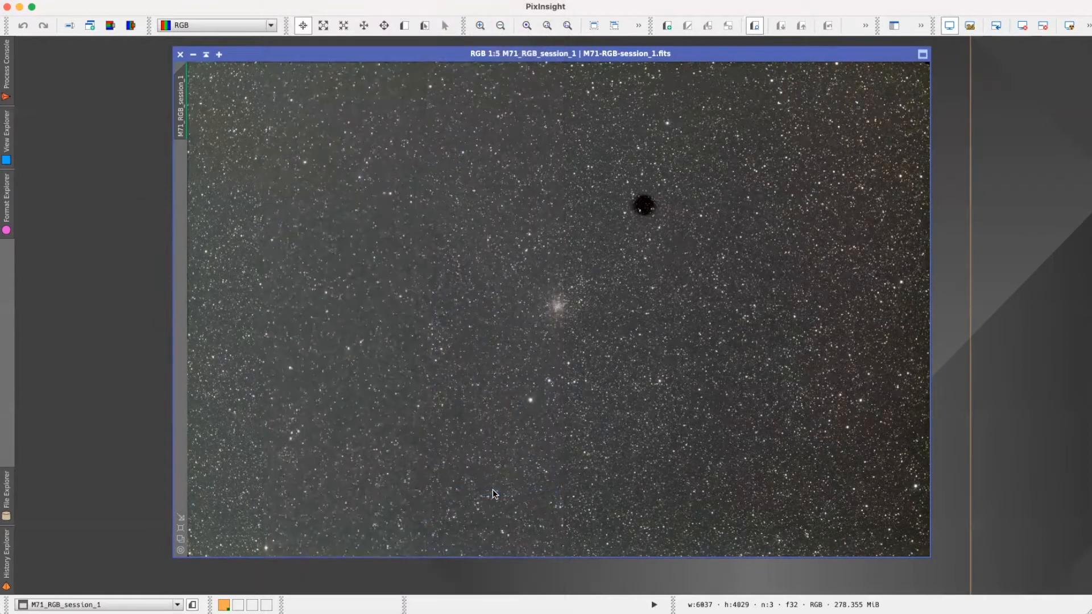
left_click_drag(606, 53, 488, 64)
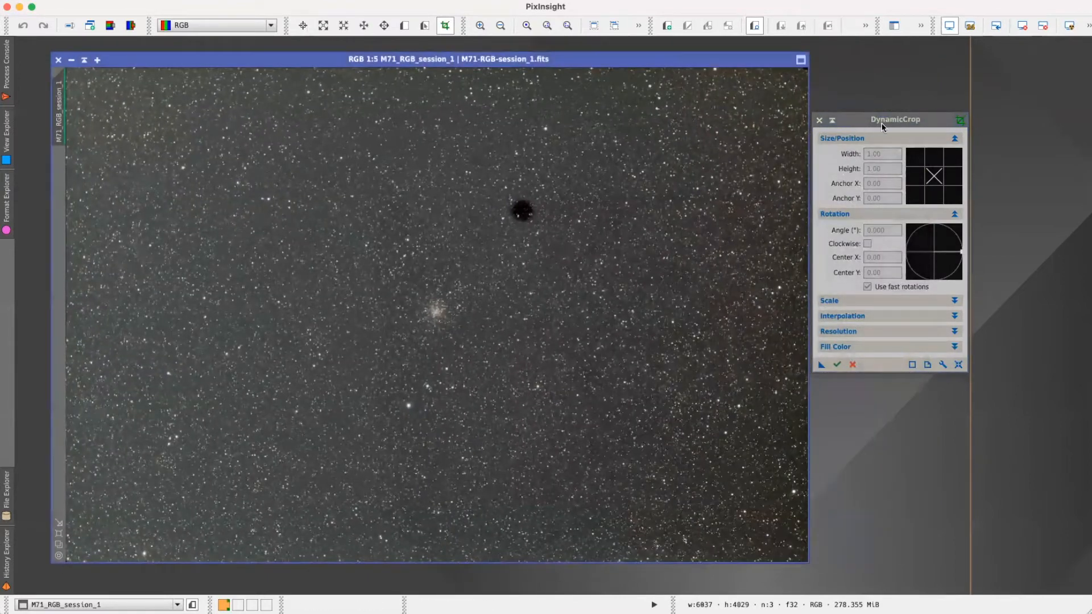
left_click_drag(883, 125, 915, 125)
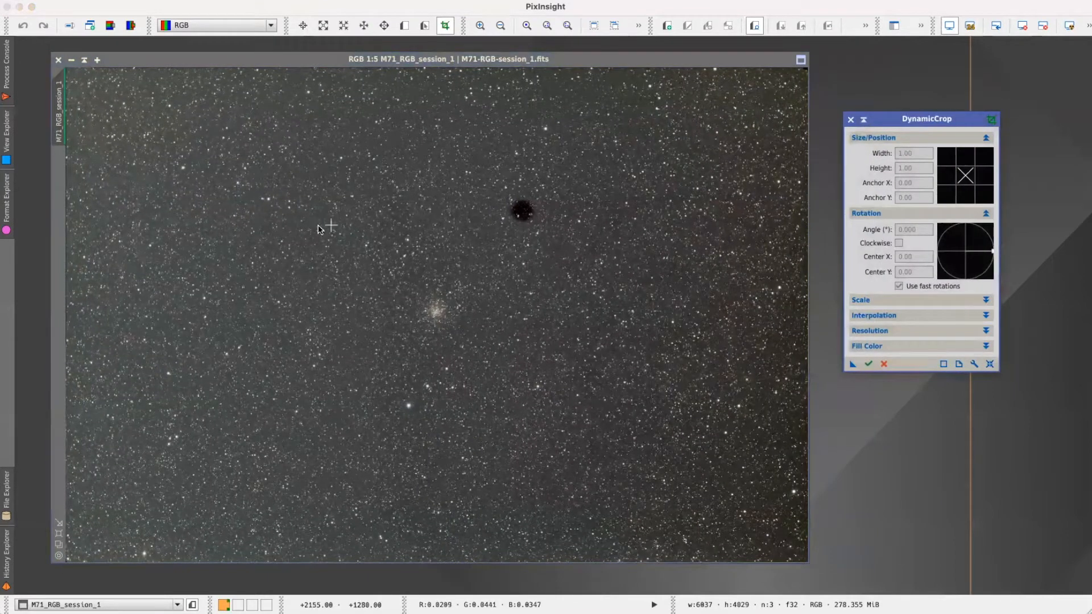
left_click_drag(279, 219, 653, 493)
mouse_move(592, 420)
left_mouse_down()
mouse_move(565, 370)
mouse_move(574, 416)
left_mouse_up()
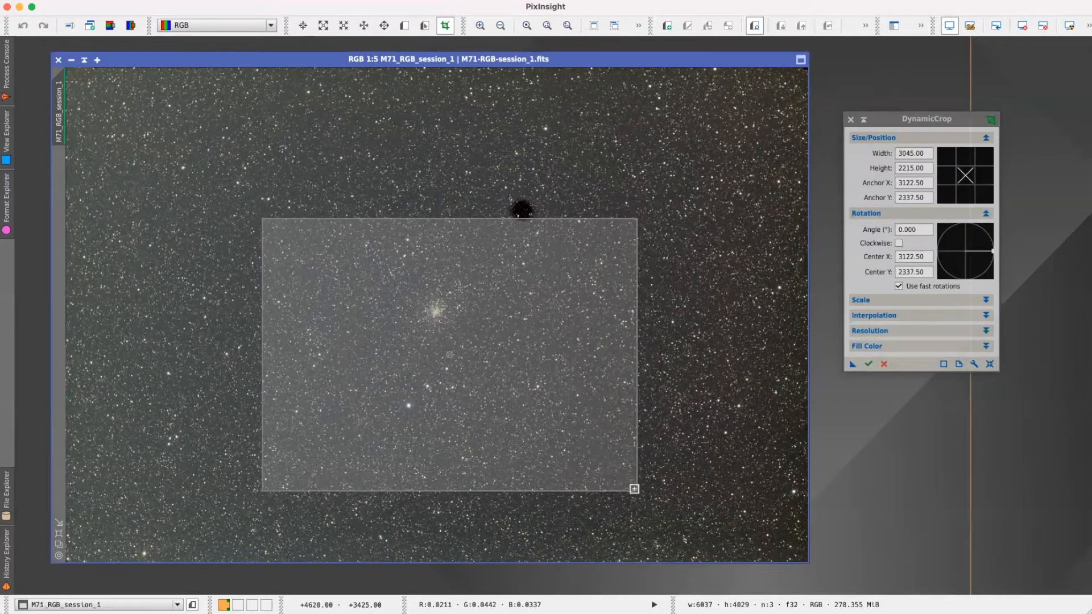
Adjust the crop rectangle to about 2285 × 1590 pixels around the cluster, keeping the black spot outside it.
left_click_drag(637, 491, 619, 461)
left_click_drag(579, 416, 577, 385)
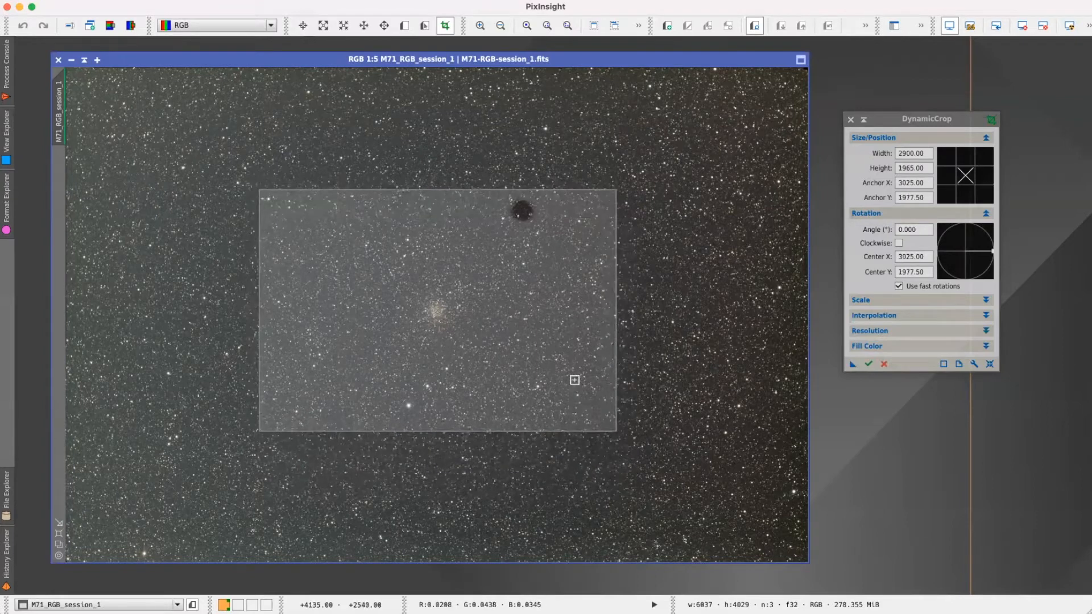
left_click_drag(613, 190, 575, 223)
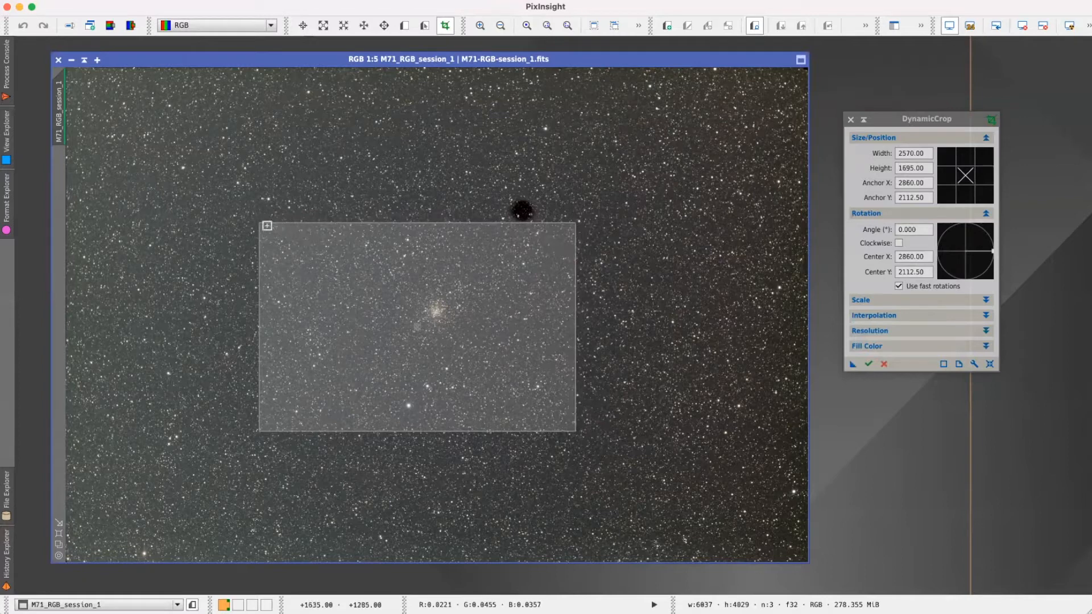
left_click_drag(261, 224, 293, 217)
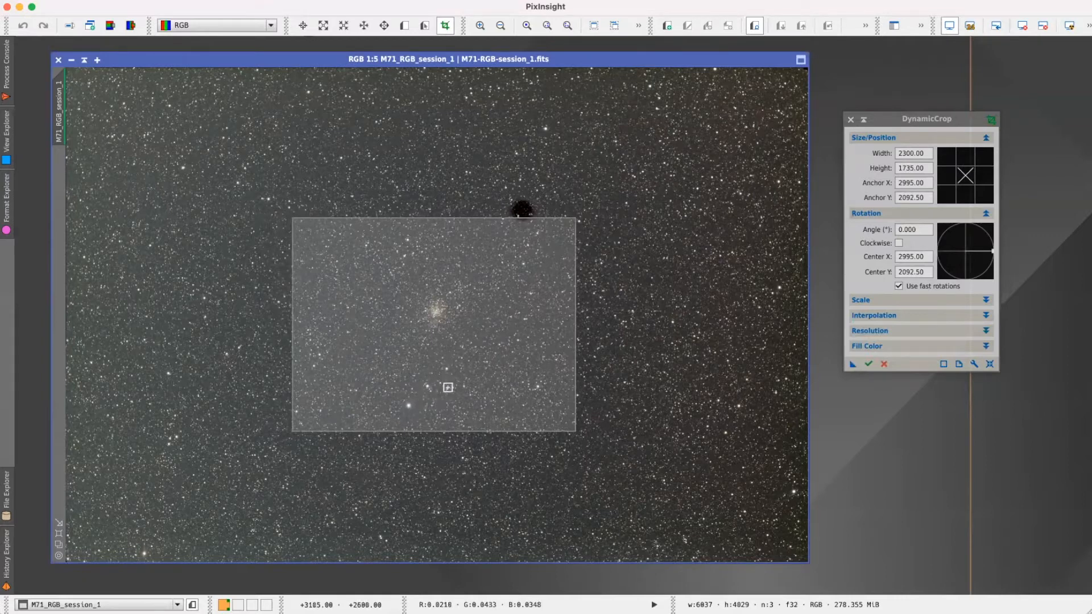
left_click_drag(575, 217, 573, 224)
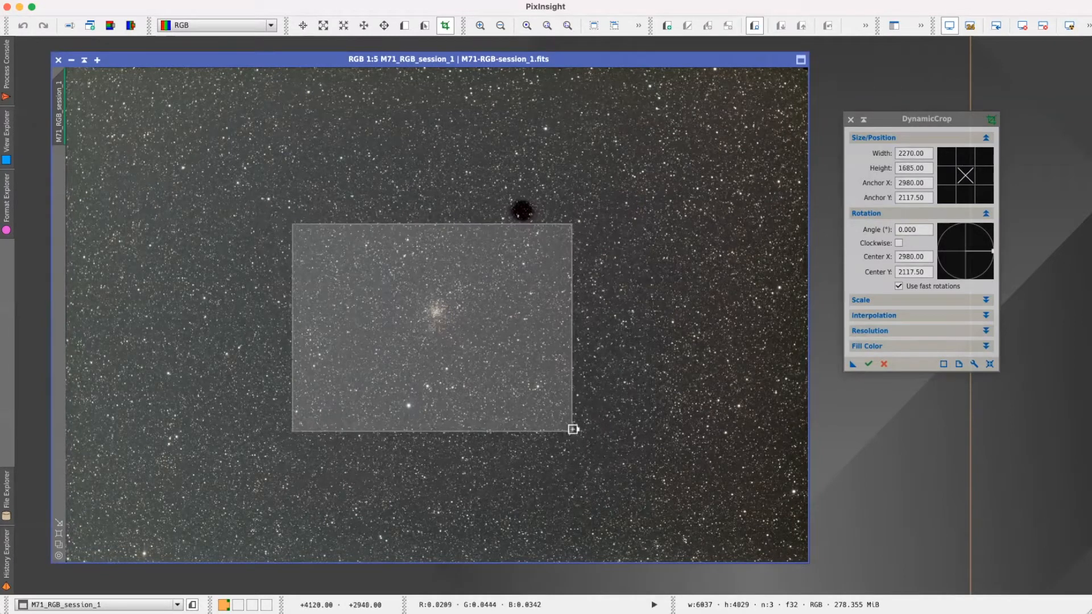
left_click_drag(572, 429, 574, 419)
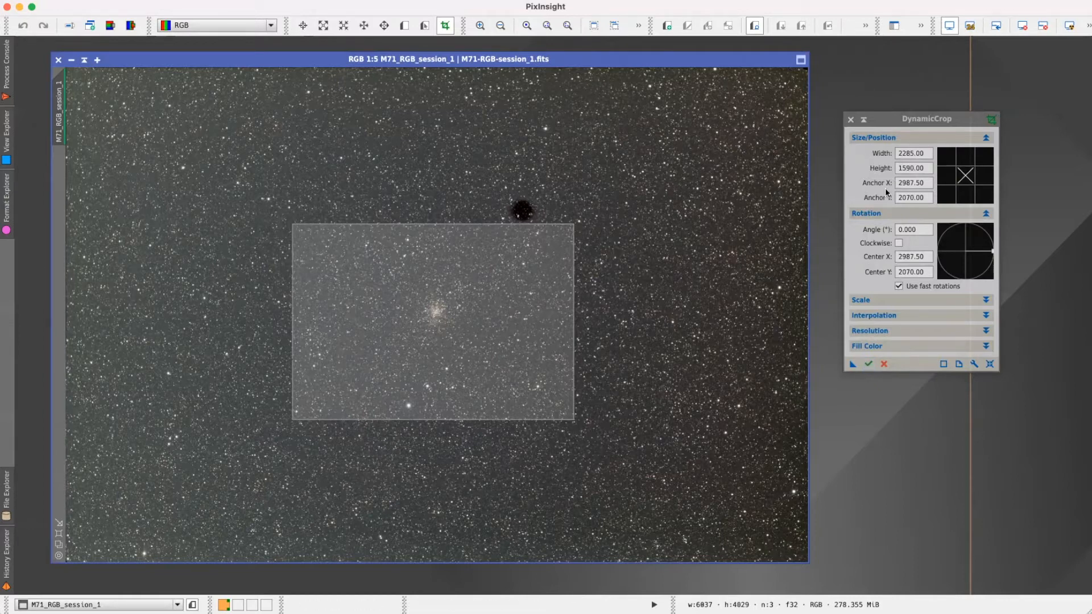
Apply the crop, fit the cropped image to its window and close DynamicCrop.
left_click(869, 364)
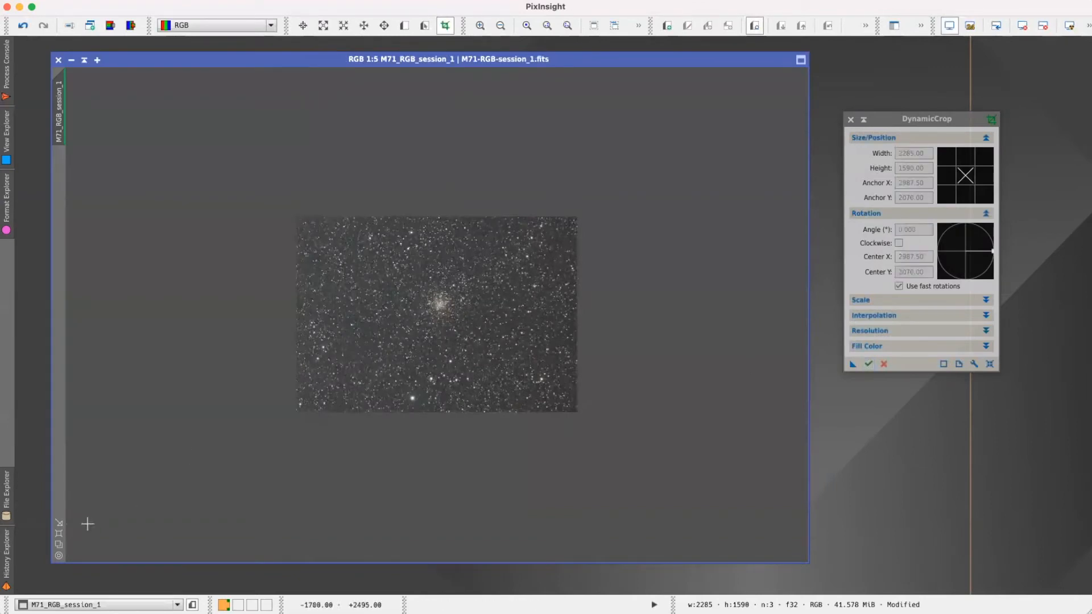
left_click(59, 536)
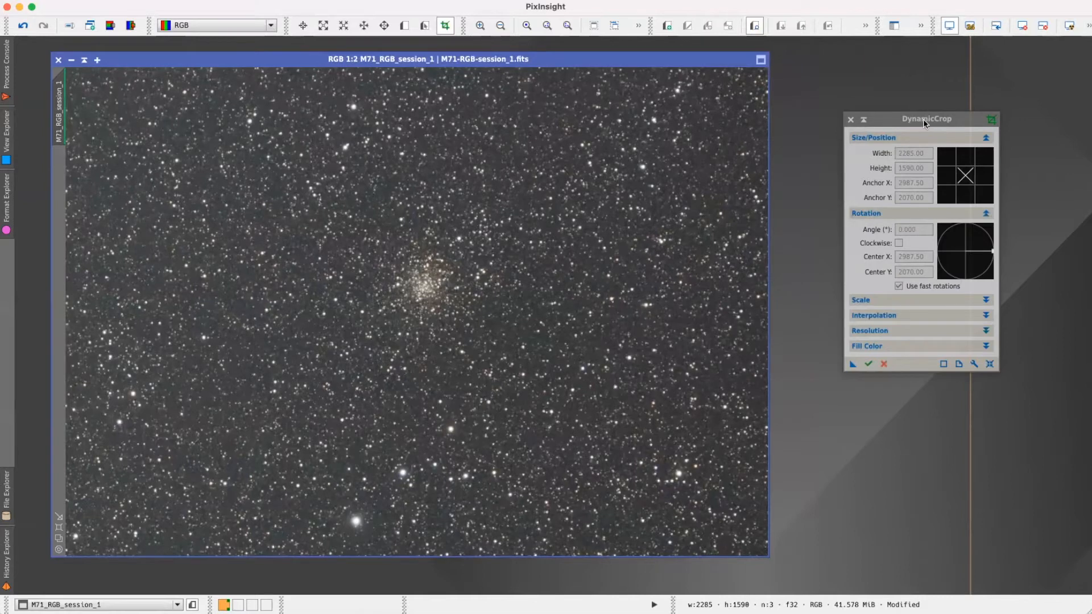
left_click_drag(923, 118, 958, 118)
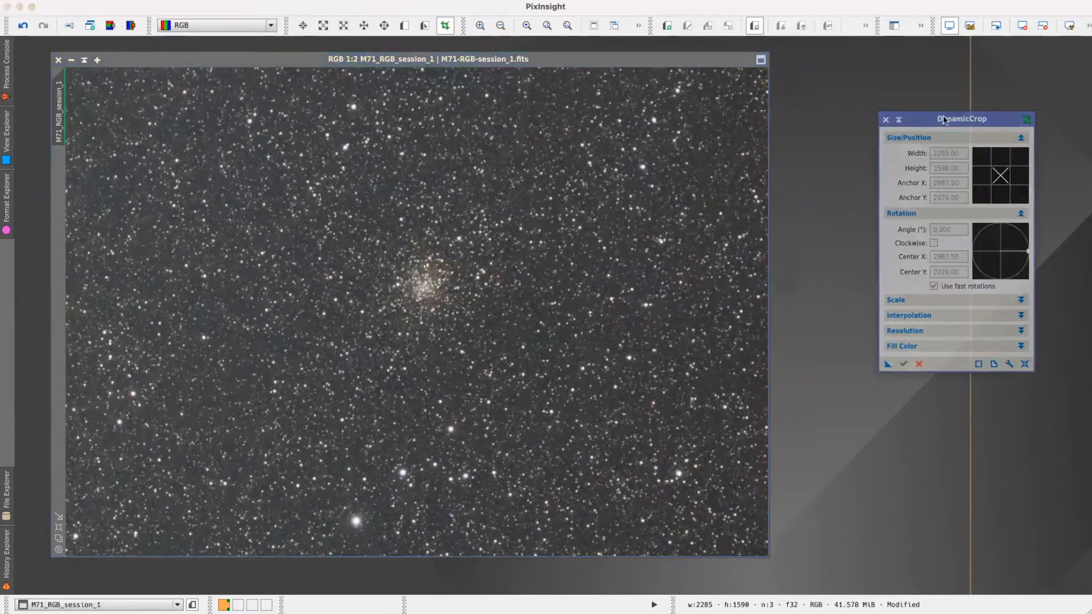
left_click(887, 120)
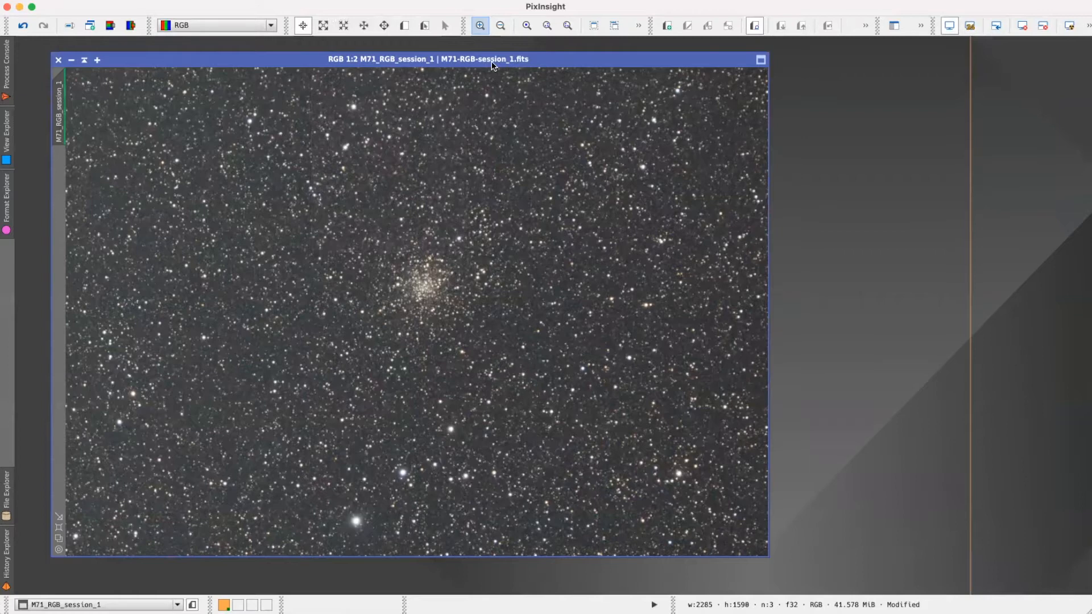
Start DynamicBackgroundExtraction with the cropped M71 image as its target view.
left_click(290, 0)
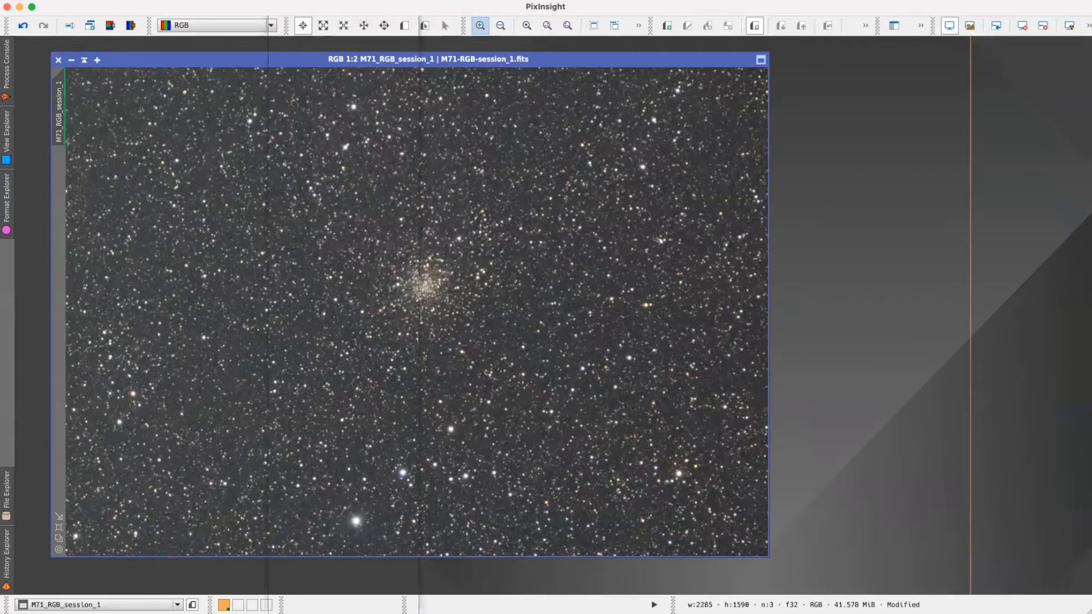
mouse_move(293, 5)
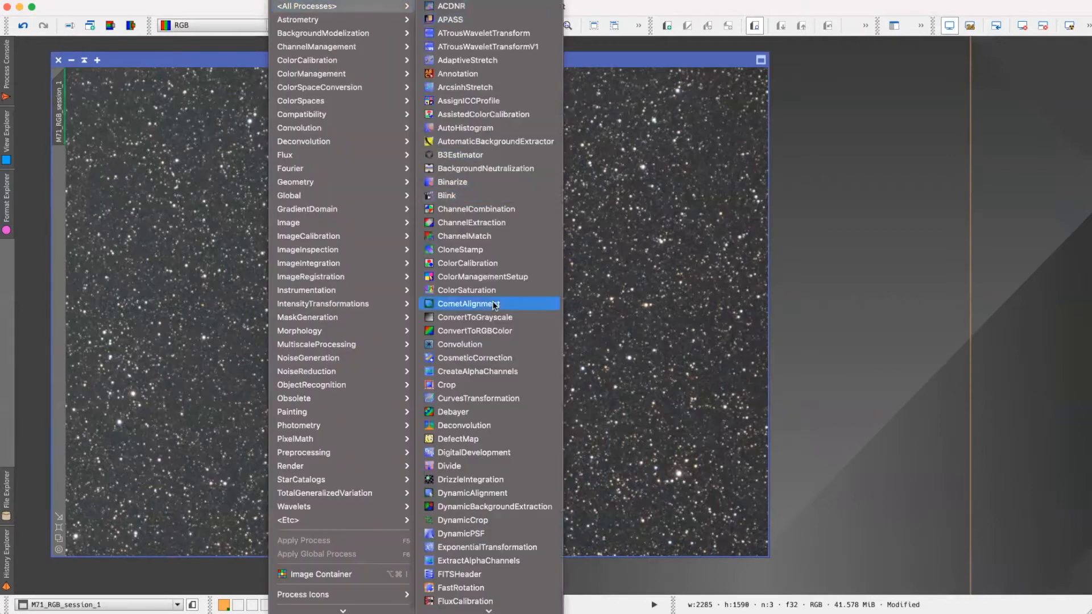
scroll(500, 353, "down", 5)
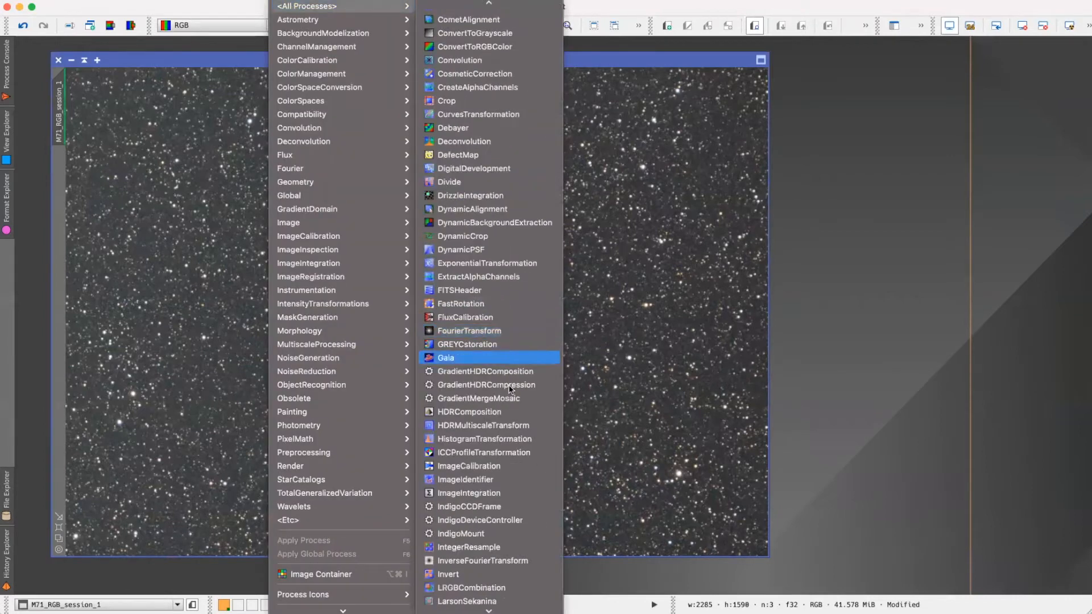
left_click(489, 223)
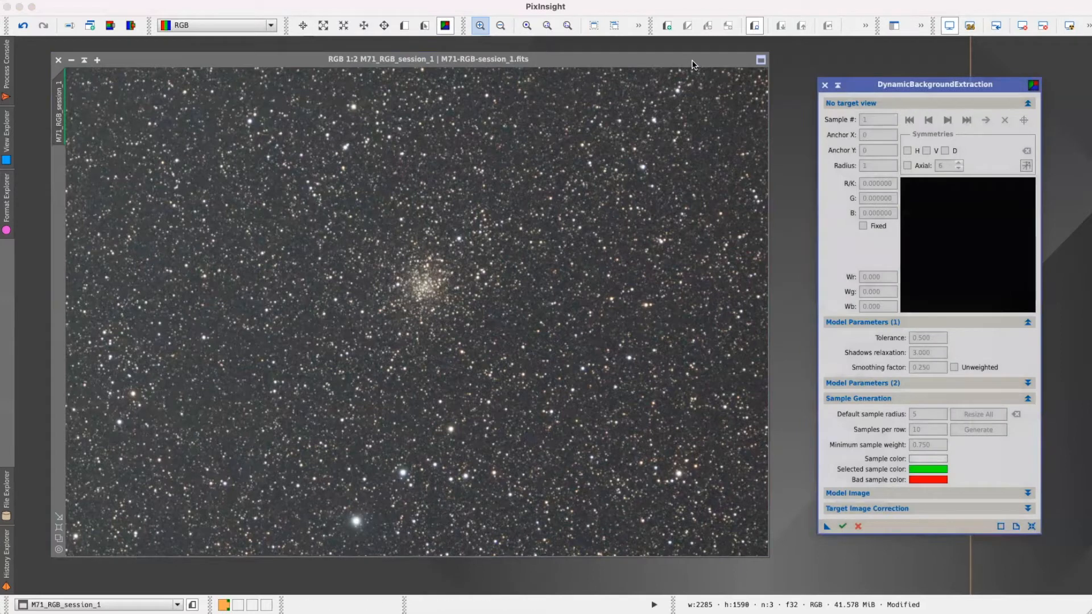
left_click(700, 62)
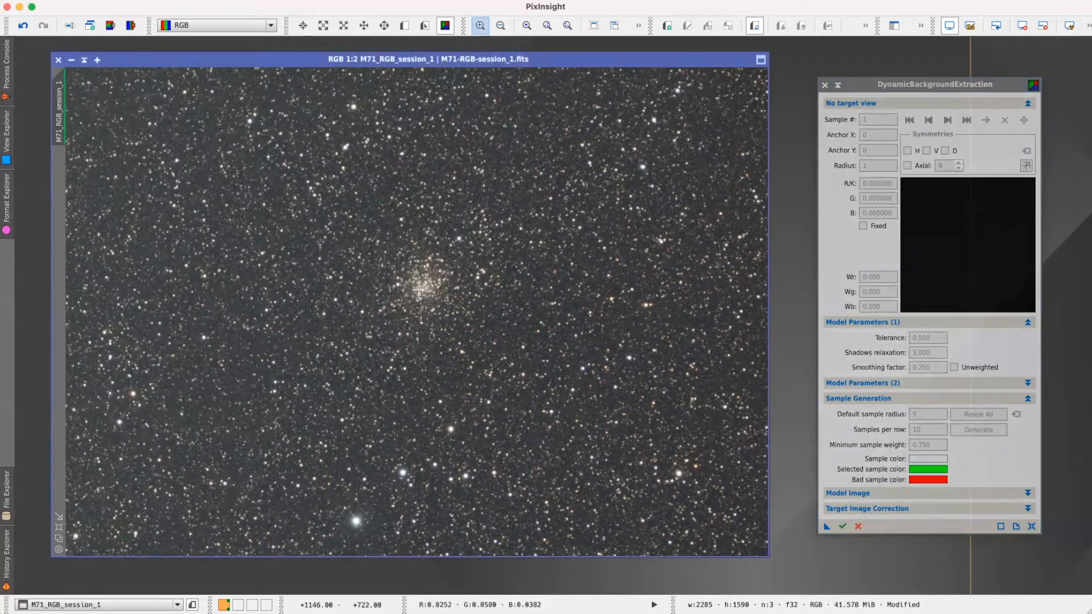
left_click(423, 290)
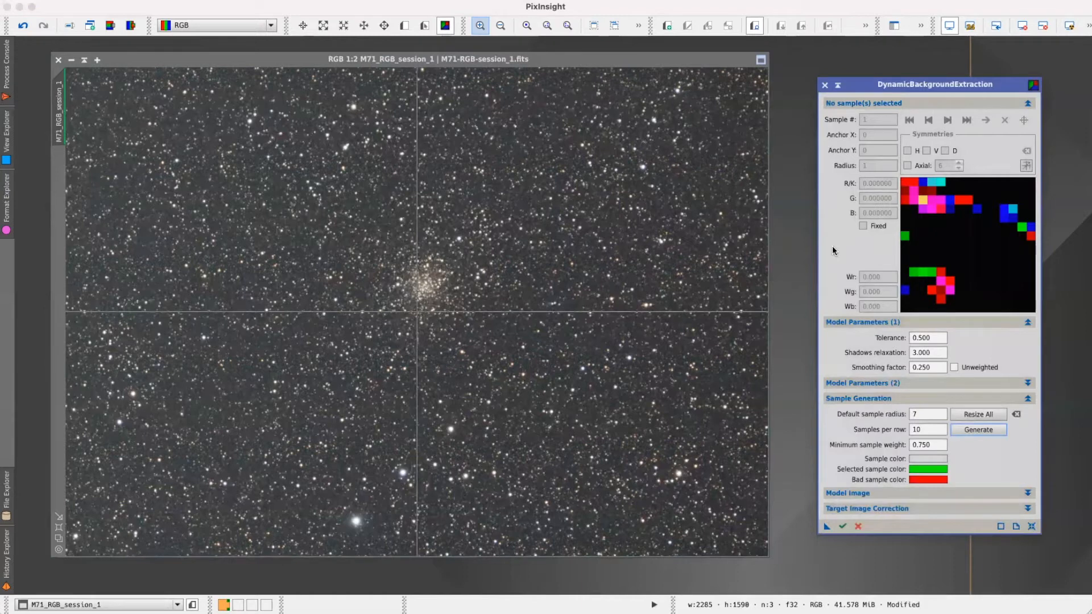
Set the background extraction tolerance to 1.000 and the default sample radius to 15.
left_click_drag(936, 338, 885, 336)
type("1")
key("Tab")
left_click_drag(933, 411, 899, 415)
type("15")
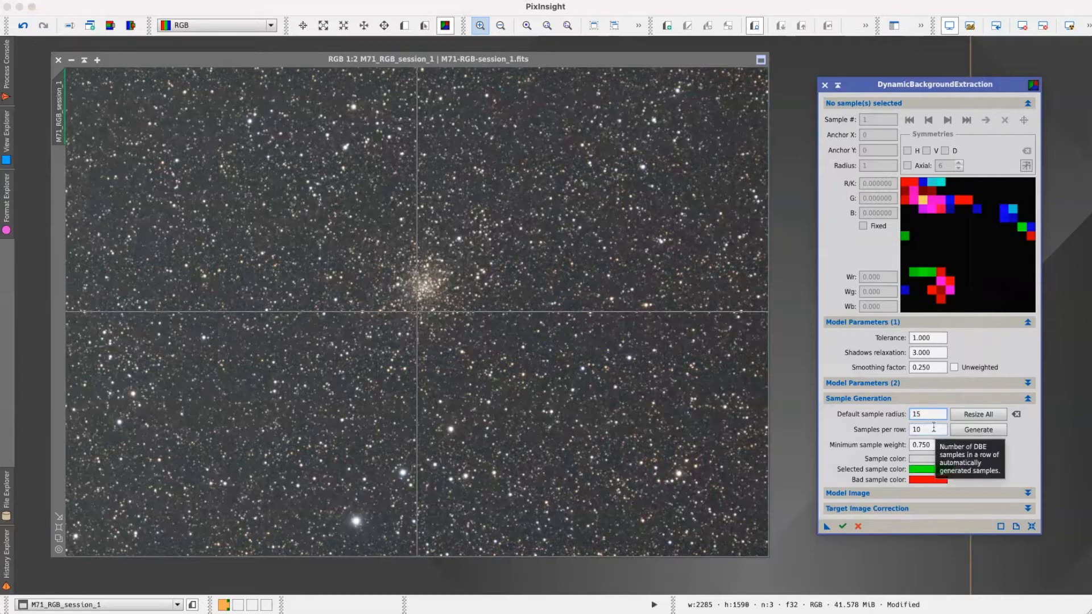
Change the sample color to yellow and generate the background samples across the image.
left_click(929, 459)
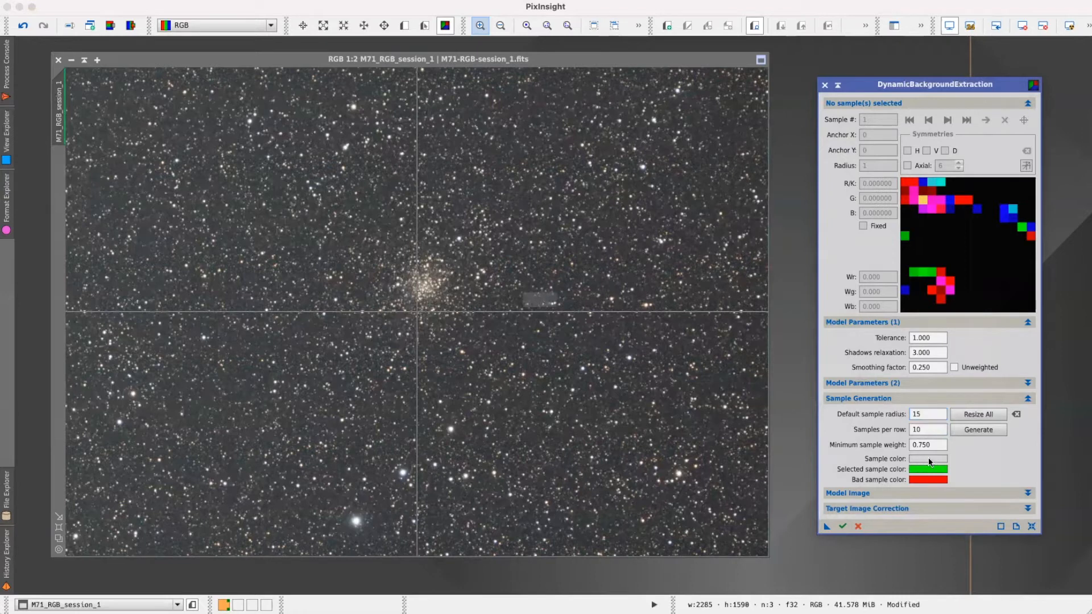
left_click_drag(615, 286, 431, 311)
left_click(569, 330)
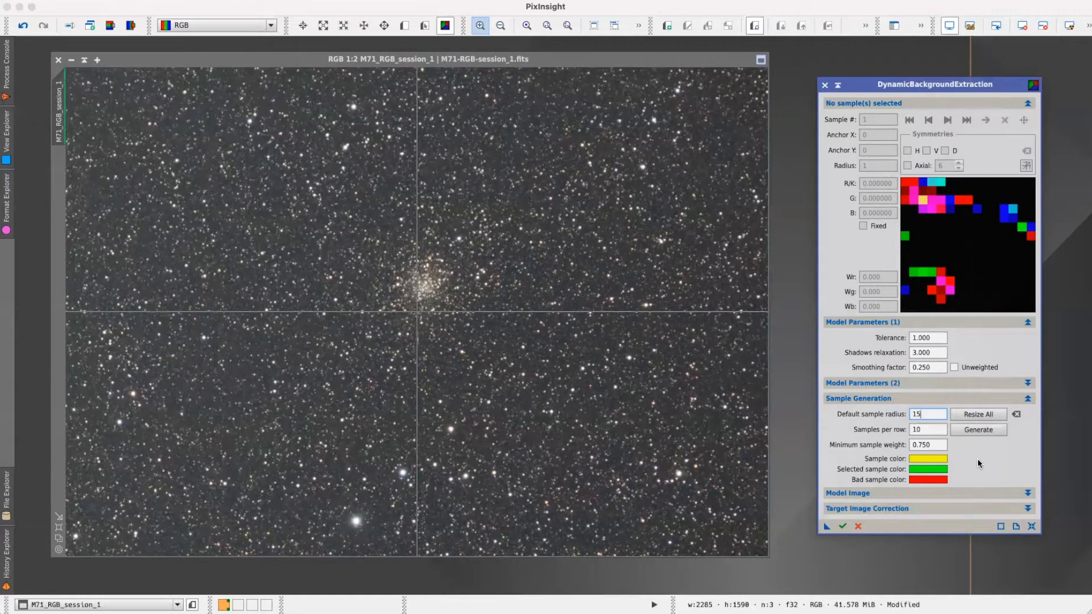
left_click(979, 430)
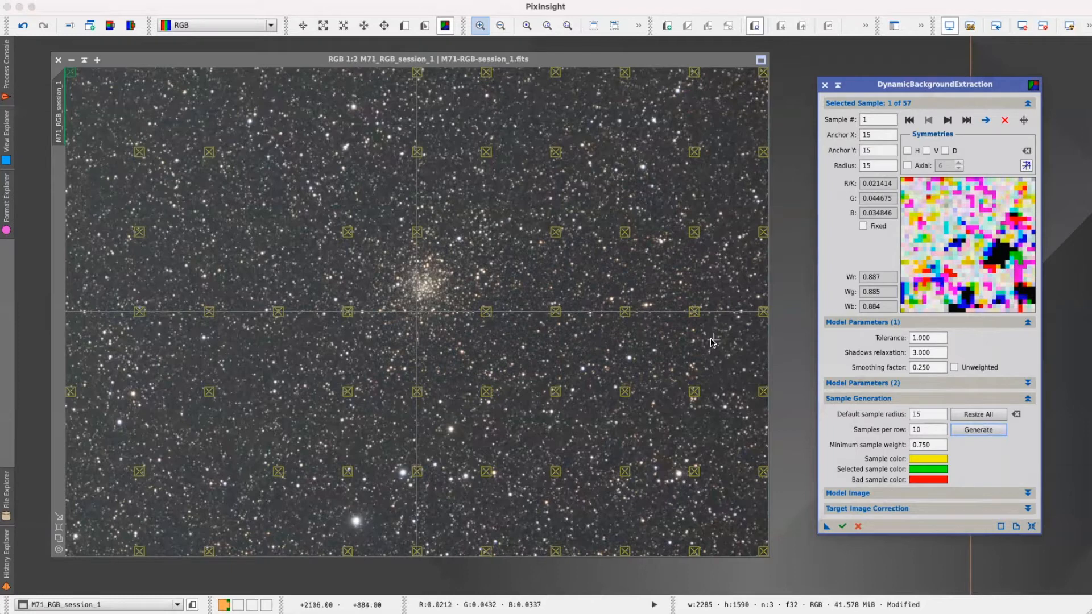
Try a sample radius of 30 on all background samples and restore it to 15.
double_click(925, 415)
type("30")
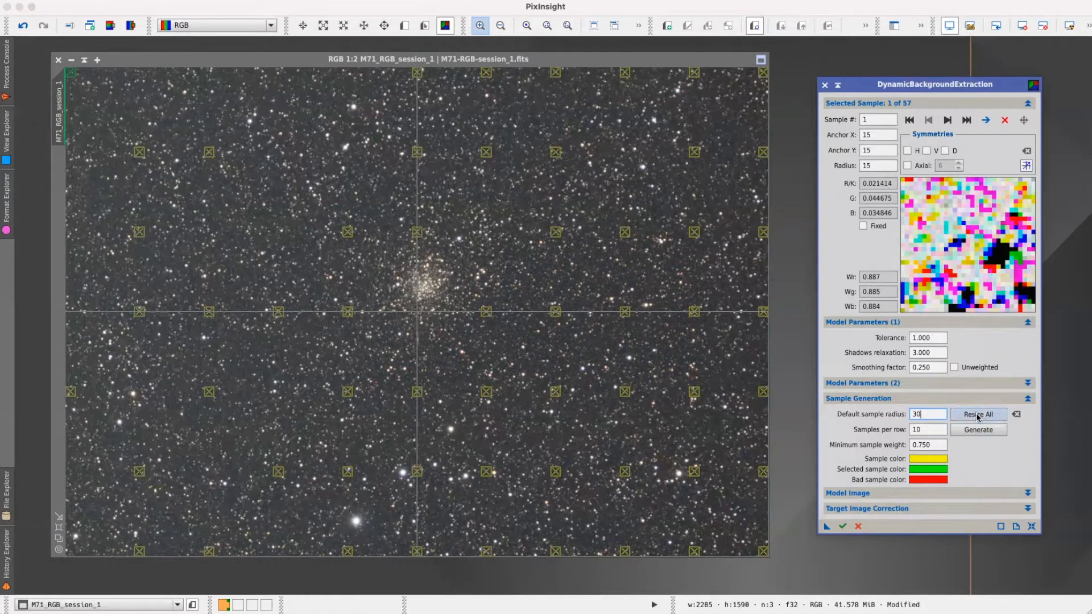
left_click(977, 415)
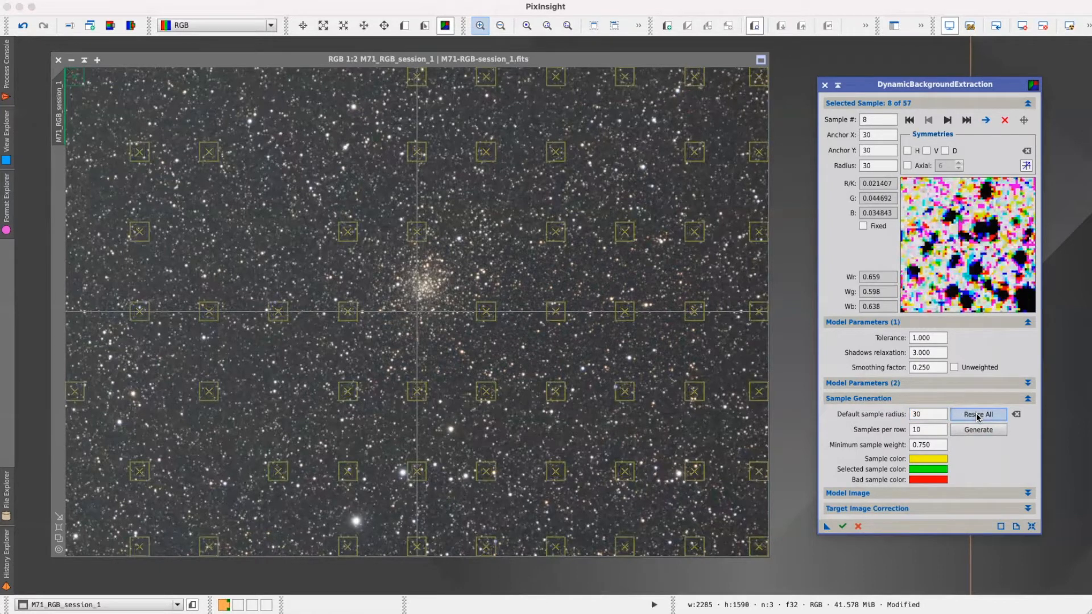
double_click(918, 415)
type("15")
left_click(974, 420)
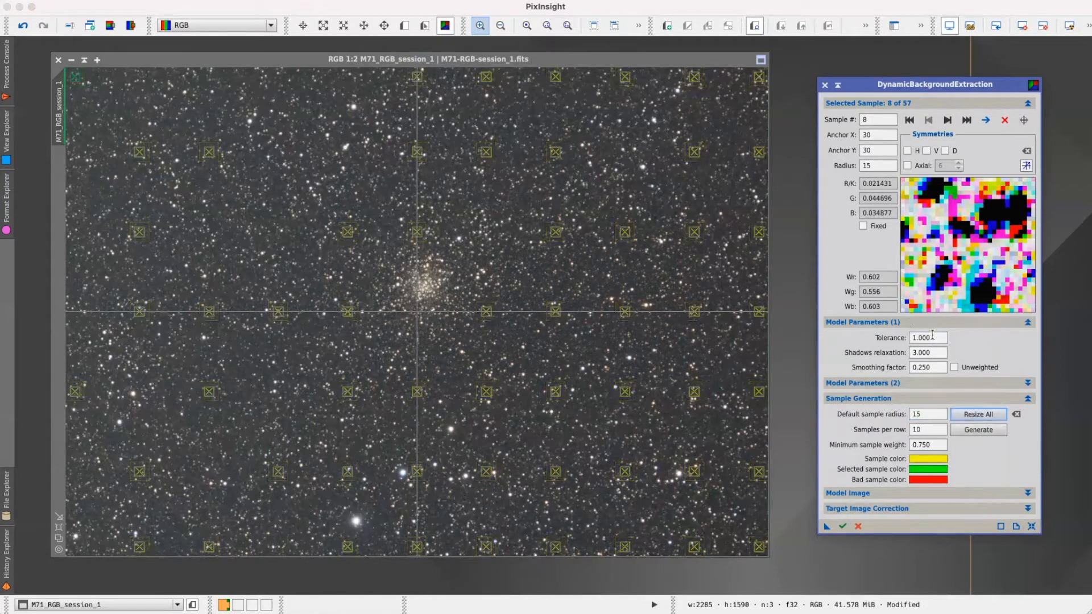
Try a tolerance of 3 and regenerate the background samples.
mouse_move(895, 341)
left_click_drag(931, 335, 886, 338)
type("3")
left_click(989, 431)
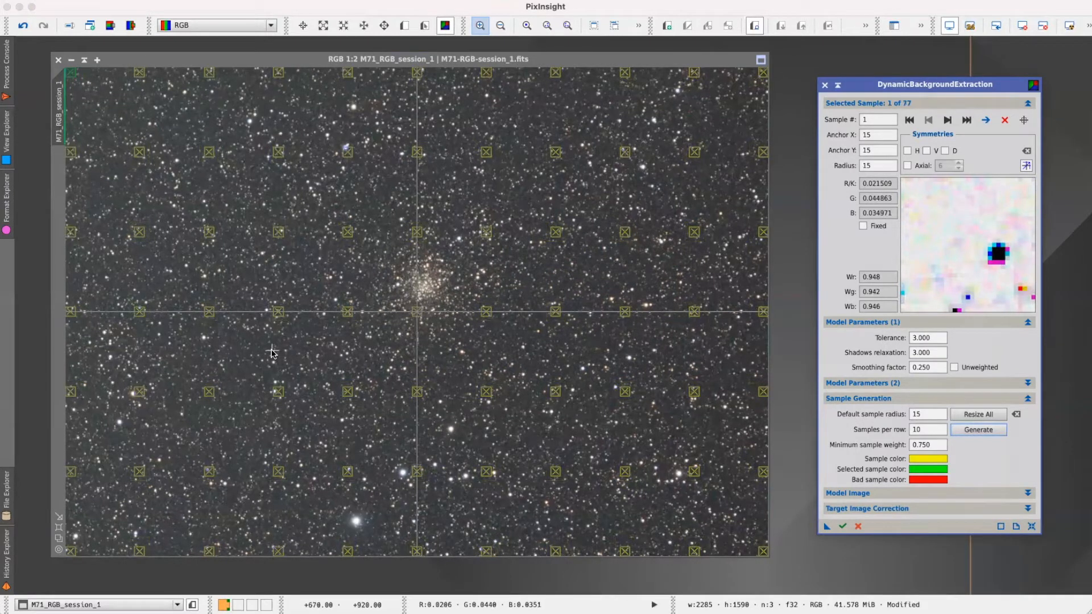
Try generating the samples with a tolerance of 0.5 and return to the M71 image.
double_click(933, 340)
type("0.5")
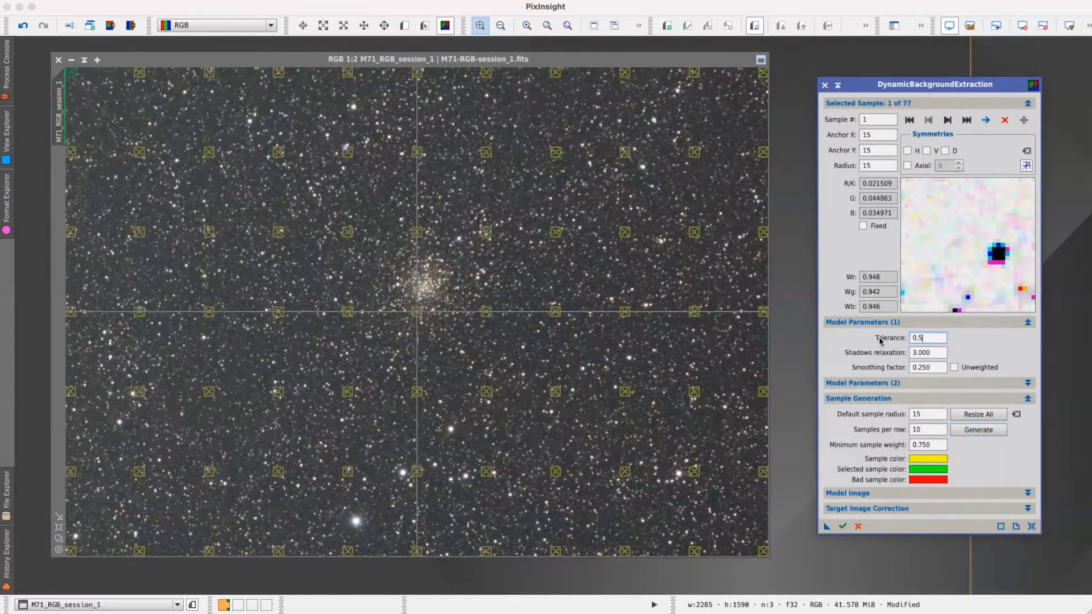
left_click(978, 430)
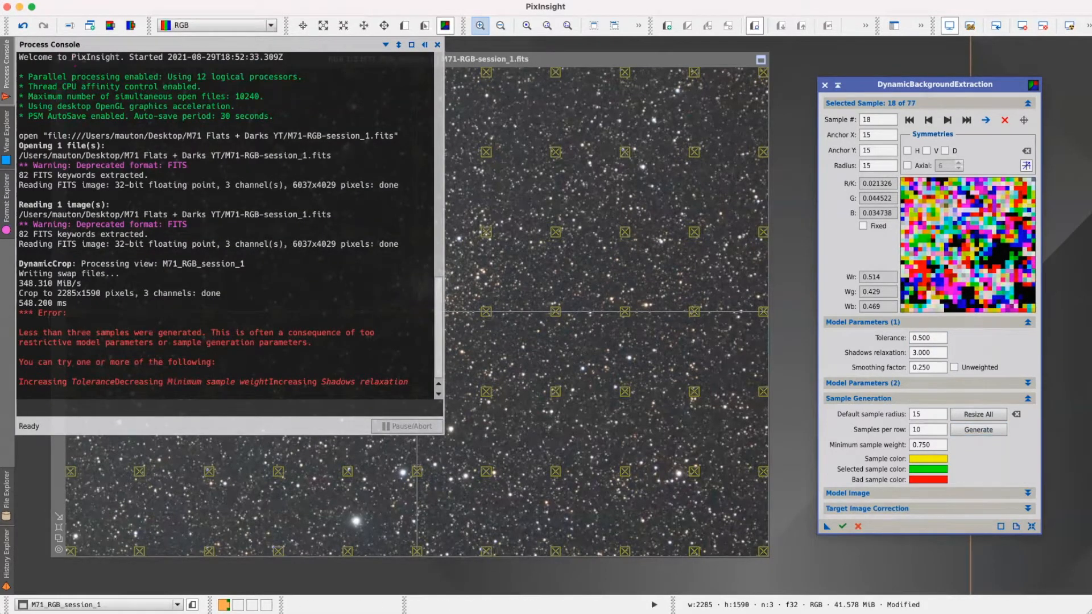
left_click(575, 60)
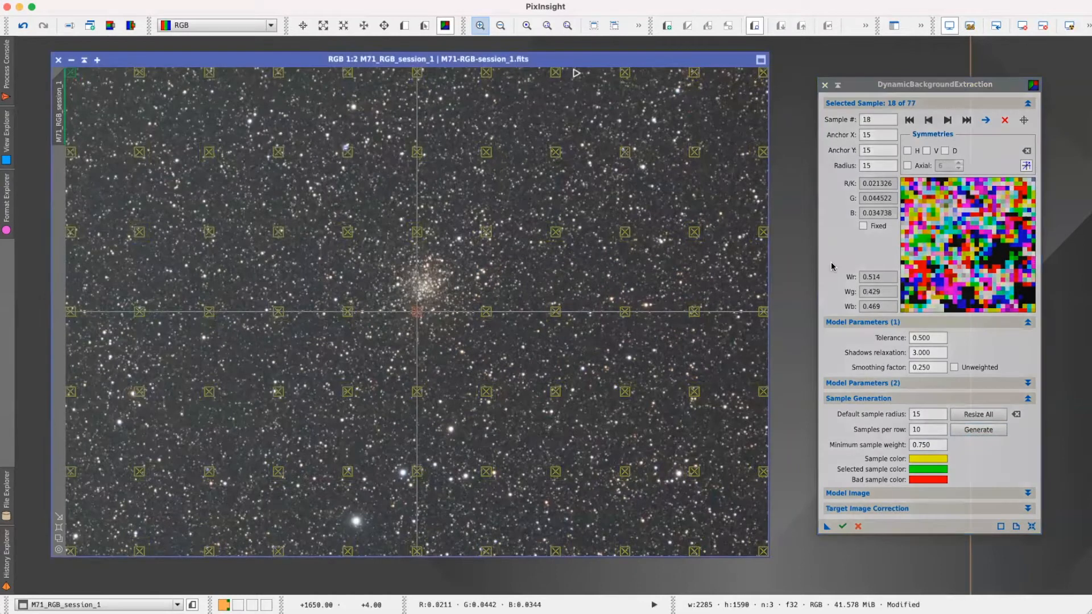
Set the tolerance to 1.5 and regenerate the background samples.
left_click(938, 338)
type("1.5")
left_click(982, 430)
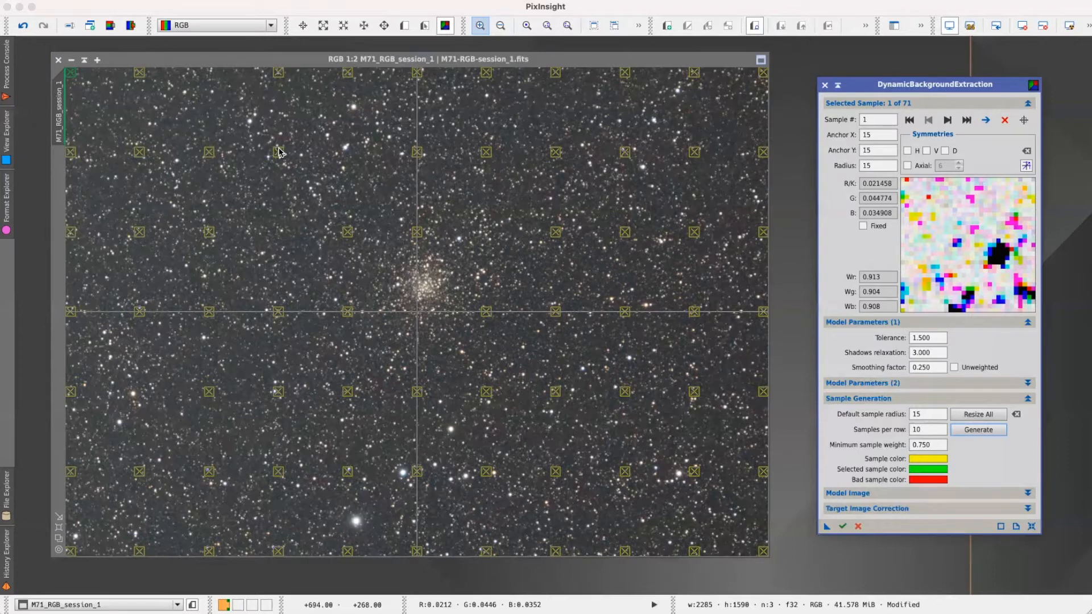
Test one upper-left sample on a bright star, and place it on star-free background at about X 647, Y 129.
left_click_drag(279, 153, 253, 125)
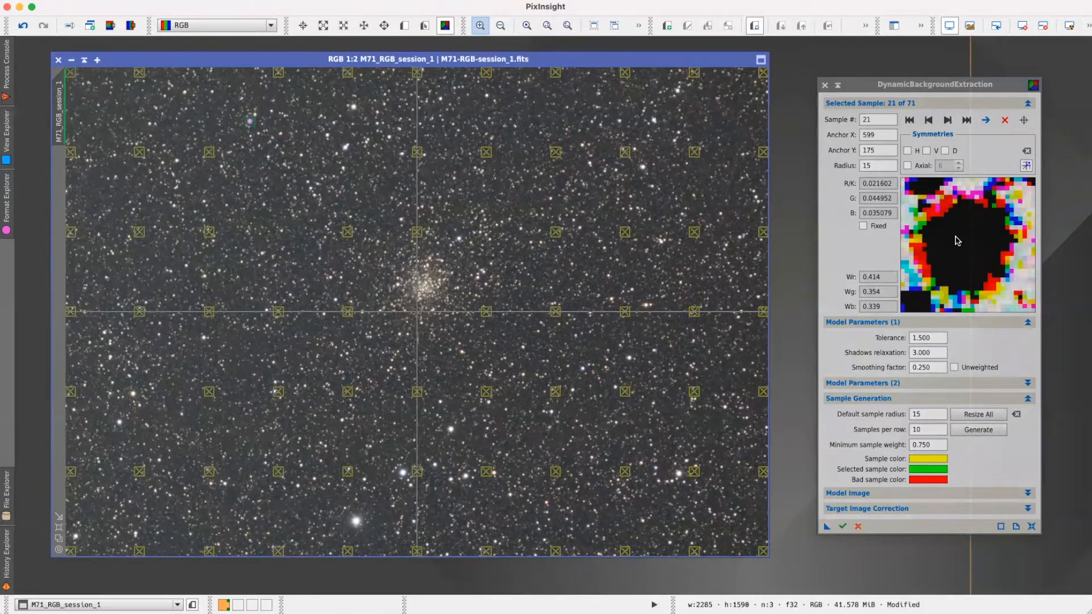
left_click_drag(250, 124, 267, 111)
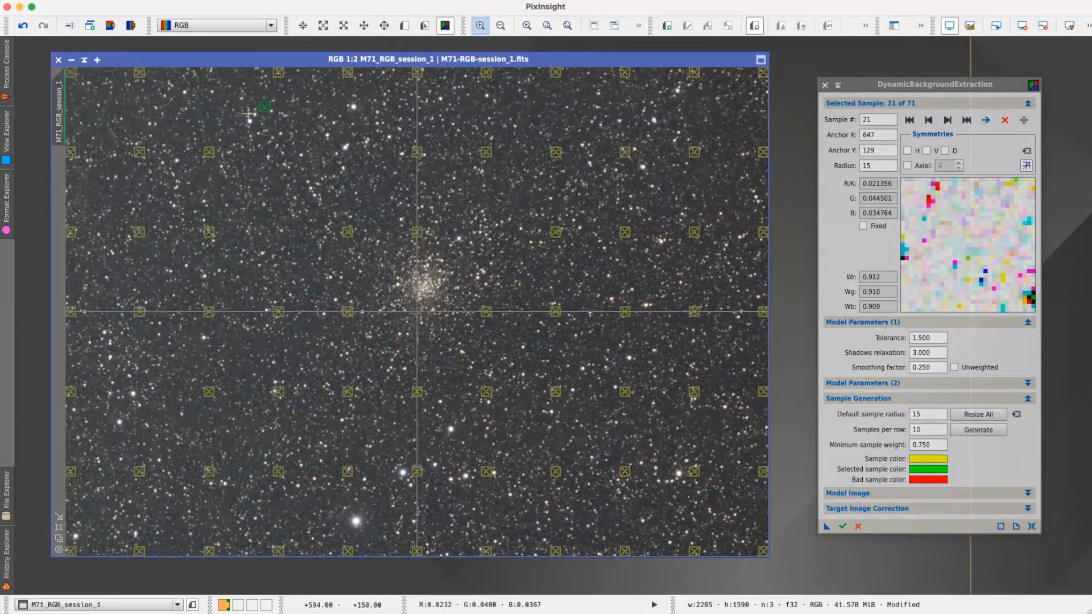
Move the five samples in the image's upper-left corner off stars onto dark background, working at 2:1 zoom.
scroll(137, 100, "down", 3)
scroll(239, 177, "up", 5)
left_click_drag(428, 553, 175, 552)
left_click_drag(764, 330, 753, 112)
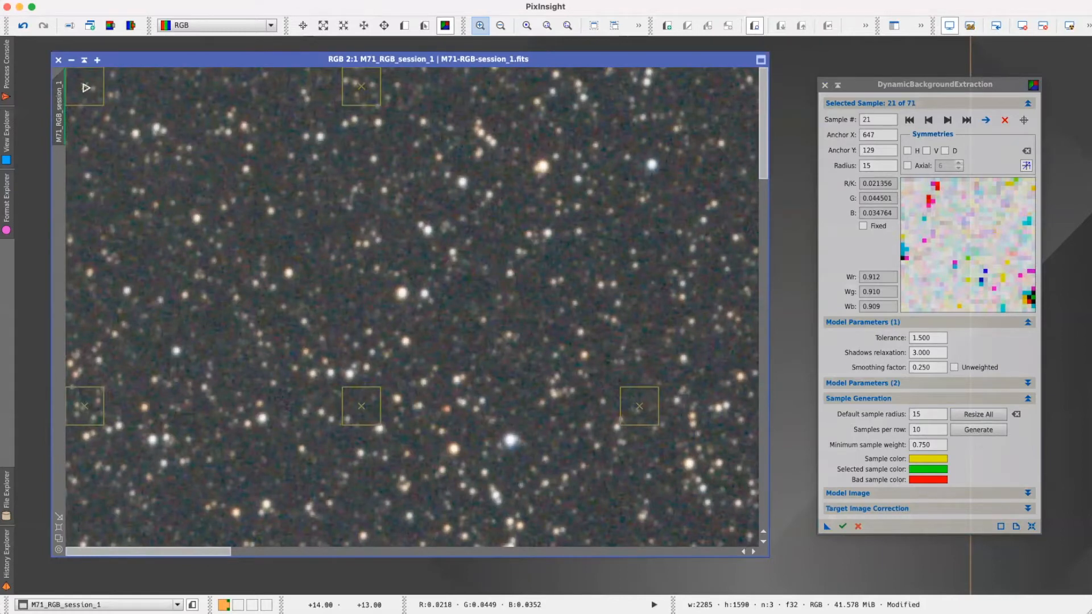
left_click_drag(85, 87, 156, 90)
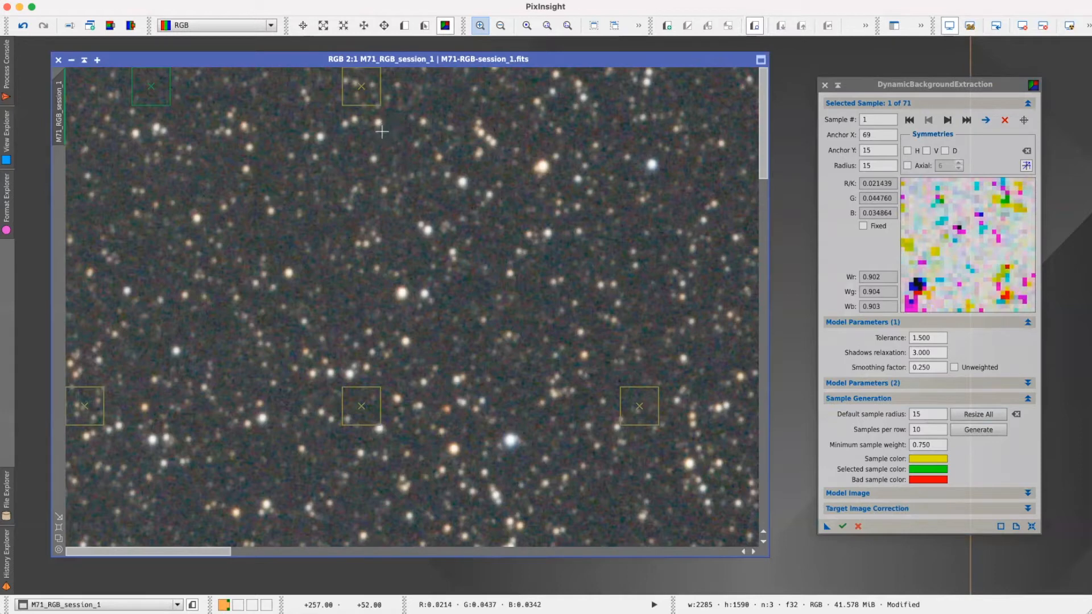
left_click_drag(85, 406, 154, 359)
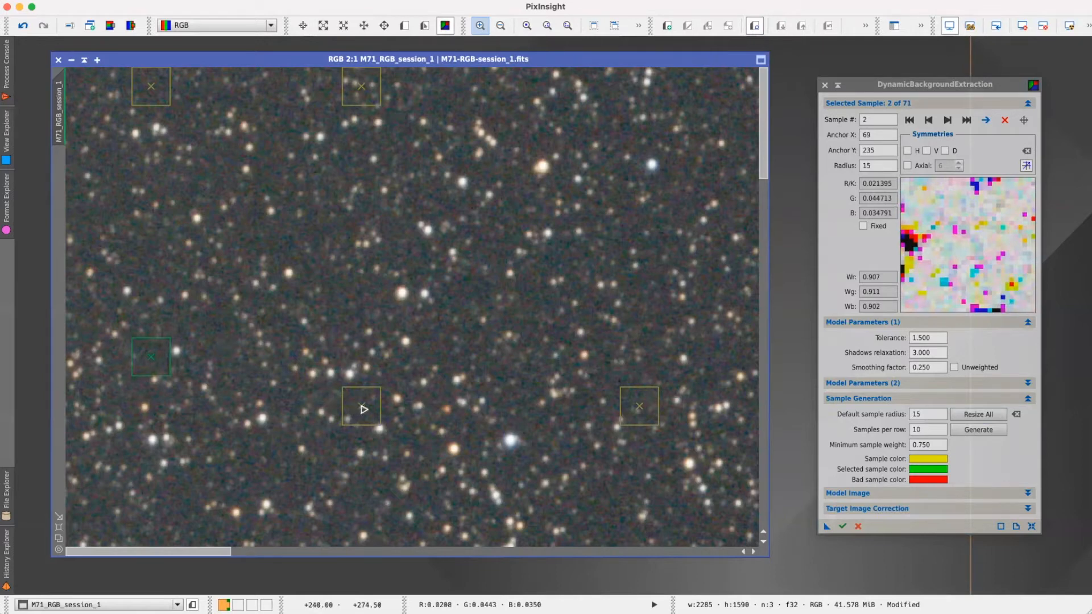
left_click_drag(364, 409, 352, 307)
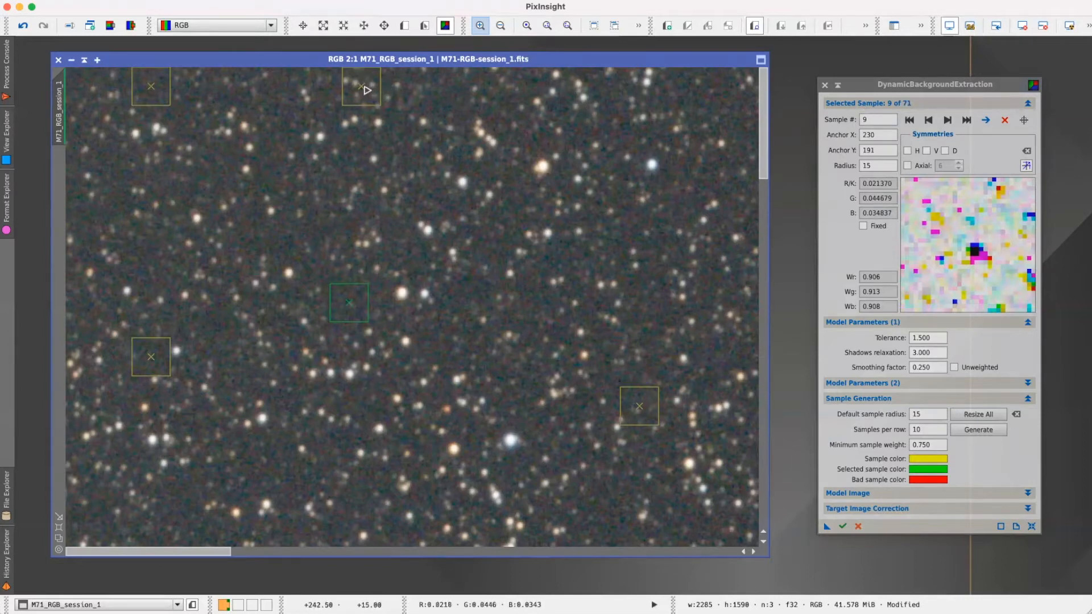
left_click_drag(365, 89, 283, 100)
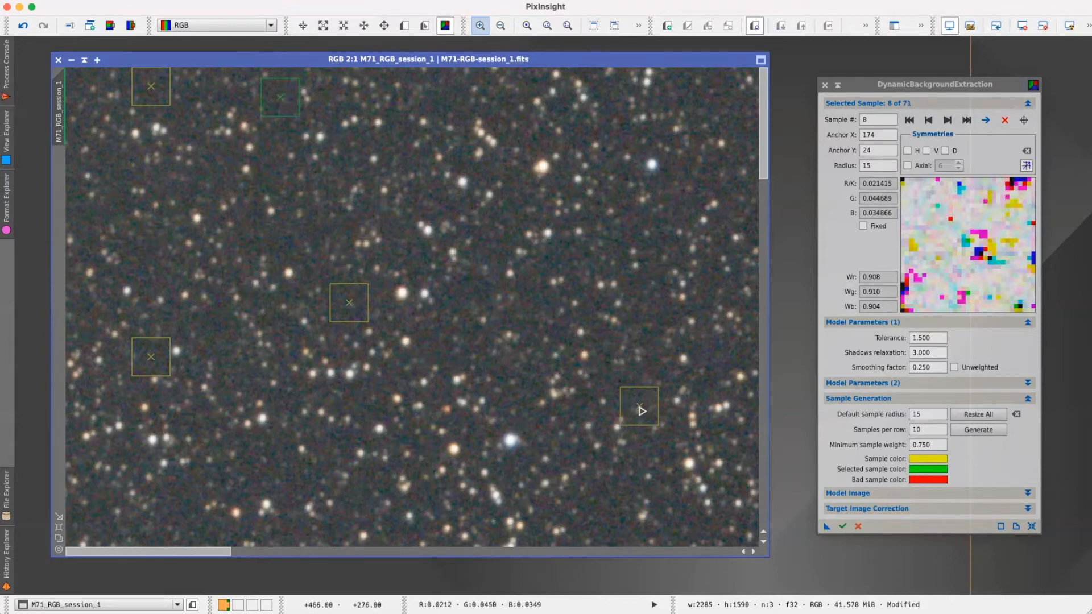
left_click_drag(641, 410, 655, 317)
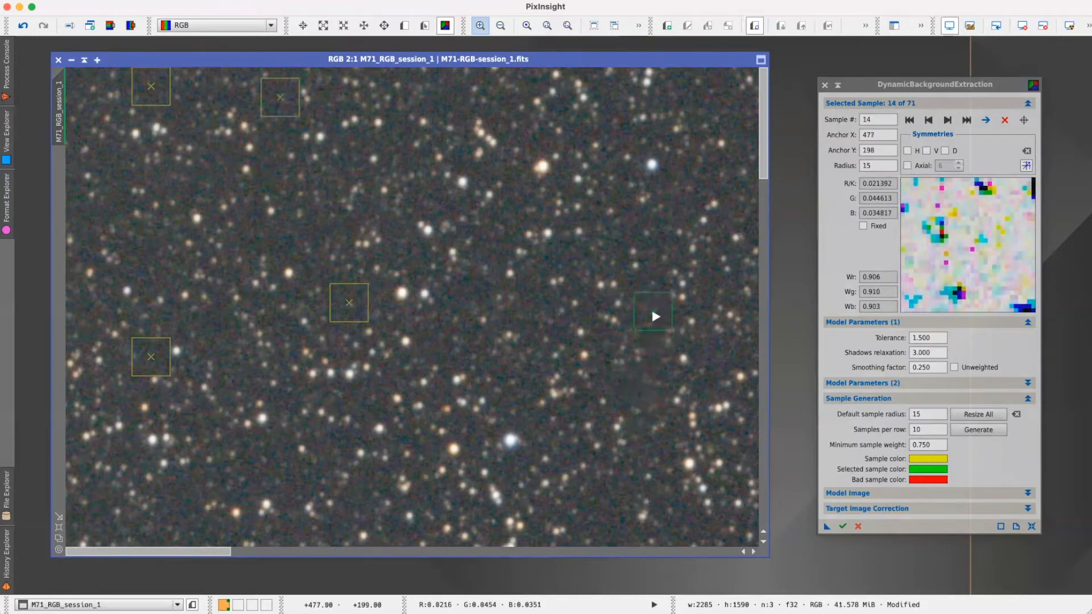
Reposition the samples down the middle rows of the image's leftmost columns onto star-free background.
scroll(656, 317, "down", 7)
left_click_drag(86, 317, 85, 458)
left_click_drag(640, 316, 659, 308)
scroll(658, 308, "down", 6)
left_click_drag(86, 268, 136, 307)
left_click_drag(364, 268, 358, 341)
left_click_drag(640, 269, 585, 342)
Shift the samples near the image's bottom-left corner away from stars.
scroll(584, 341, "down", 5)
left_click_drag(86, 302, 114, 307)
left_click_drag(764, 373, 763, 448)
left_click_drag(363, 312, 307, 322)
left_click_drag(640, 291, 719, 290)
Move the samples in the columns left of the image center onto dark sky, from the top row to the bottom.
left_click_drag(763, 448, 764, 123)
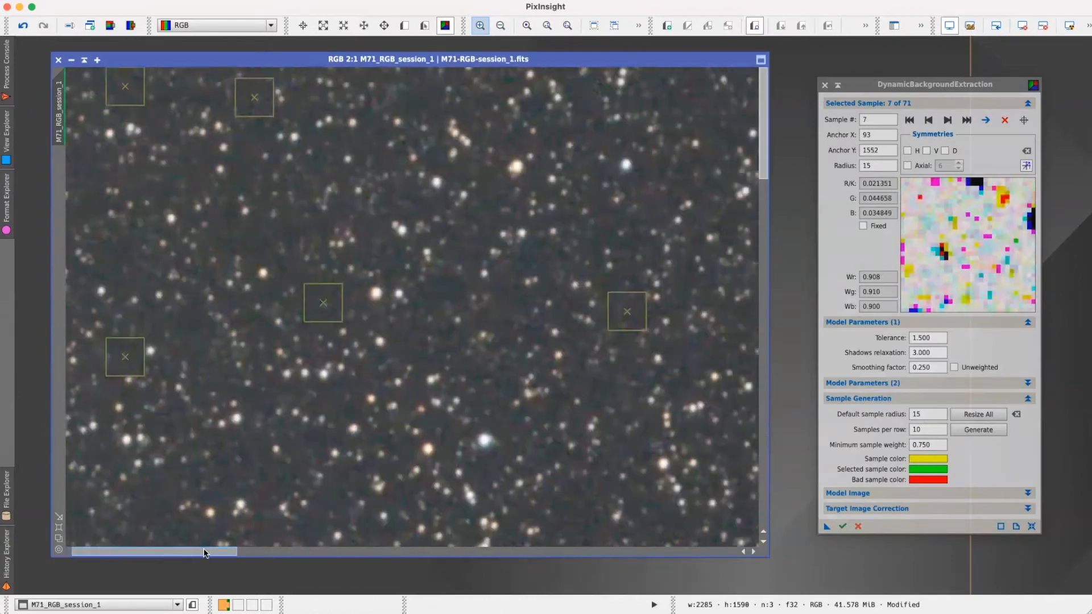
left_click_drag(204, 553, 333, 552)
left_click_drag(93, 87, 263, 113)
left_click_drag(385, 91, 398, 139)
left_click_drag(763, 165, 763, 318)
left_click_drag(649, 324, 649, 346)
left_click_drag(764, 296, 764, 370)
left_click_drag(371, 275, 344, 205)
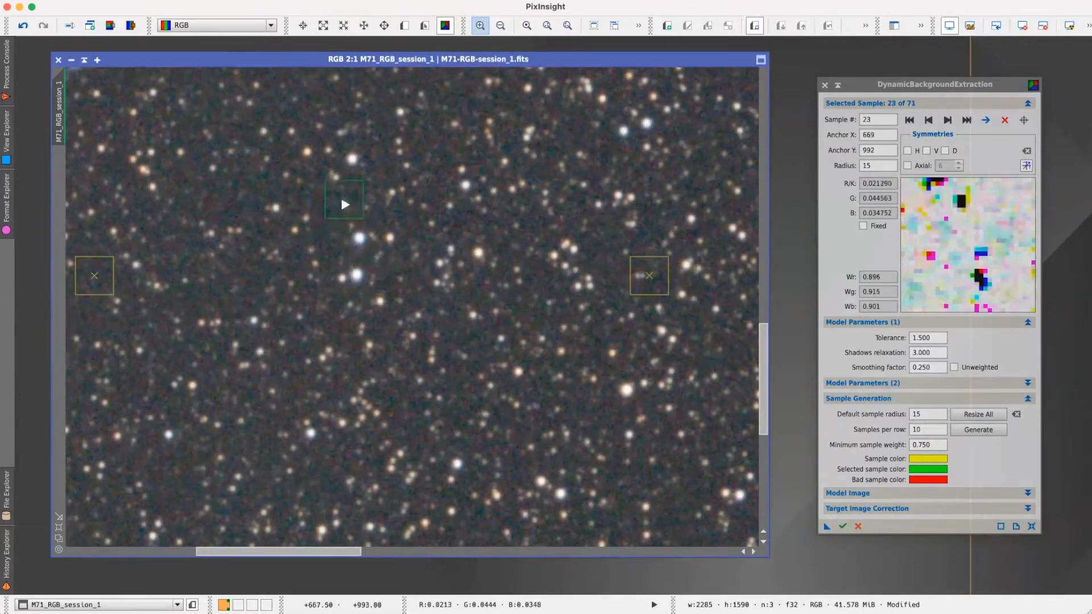
left_click_drag(764, 369, 764, 443)
left_click_drag(373, 322, 411, 329)
Reposition the samples in the upper rows around and right of the image center onto star-free background.
left_click_drag(763, 447, 764, 123)
left_click_drag(279, 552, 472, 552)
left_click_drag(117, 92, 165, 87)
left_click_drag(395, 92, 444, 103)
left_click_drag(673, 92, 715, 103)
left_click_drag(127, 410, 139, 379)
left_click_drag(673, 410, 677, 379)
Move the samples in the lower rows around and right of the image center away from stars.
left_click_drag(762, 174, 764, 355)
left_click_drag(763, 302, 763, 364)
left_click_drag(396, 329, 290, 283)
left_click_drag(120, 329, 121, 335)
left_click_drag(763, 366, 763, 448)
left_click_drag(395, 299, 394, 322)
left_click_drag(120, 300, 130, 325)
left_click_drag(763, 435, 764, 457)
left_click_drag(119, 528, 129, 488)
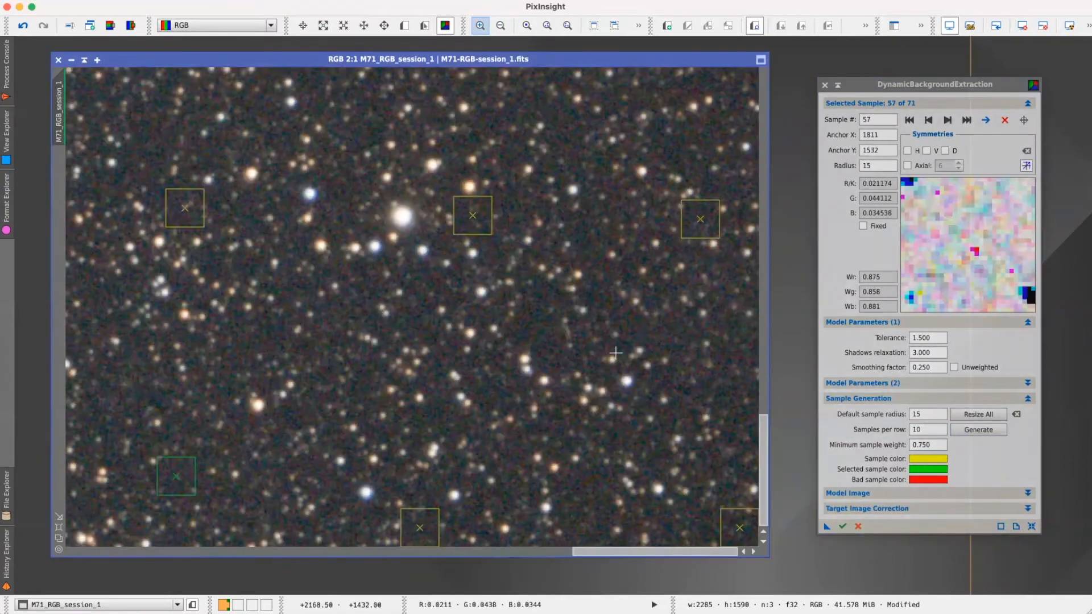
Set the target image correction to Subtraction and execute the background extraction.
scroll(604, 358, "down", 3)
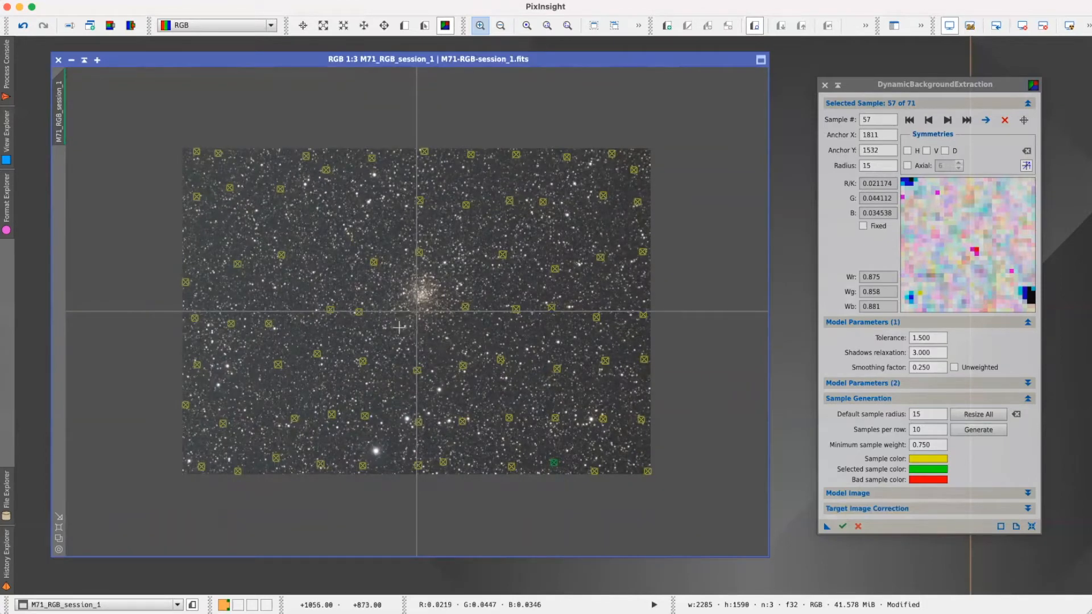
scroll(413, 322, "up", 1)
scroll(413, 322, "down", 1)
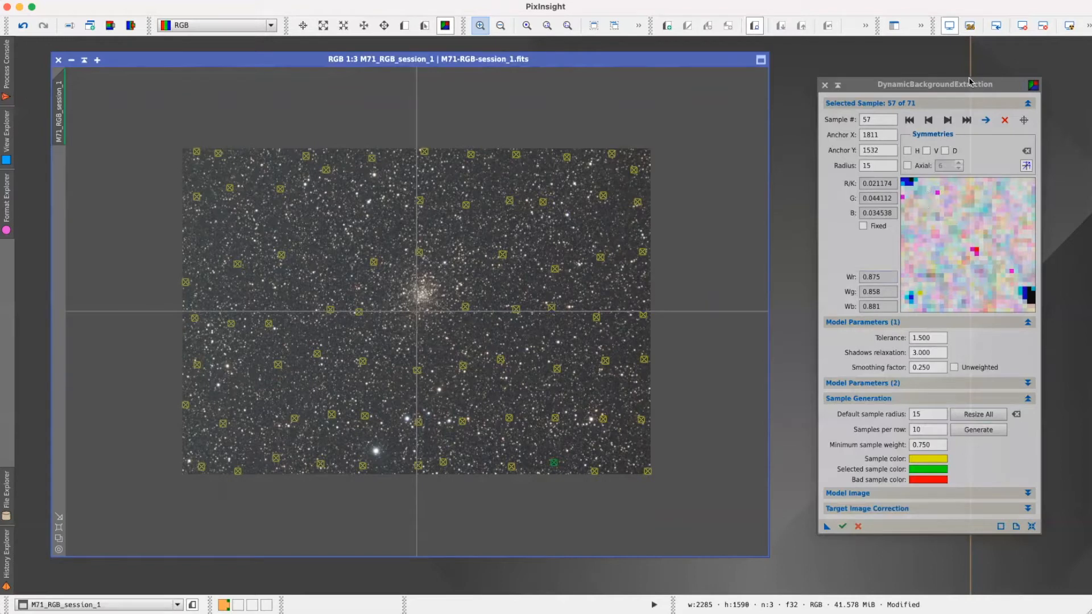
left_click_drag(968, 79, 972, 48)
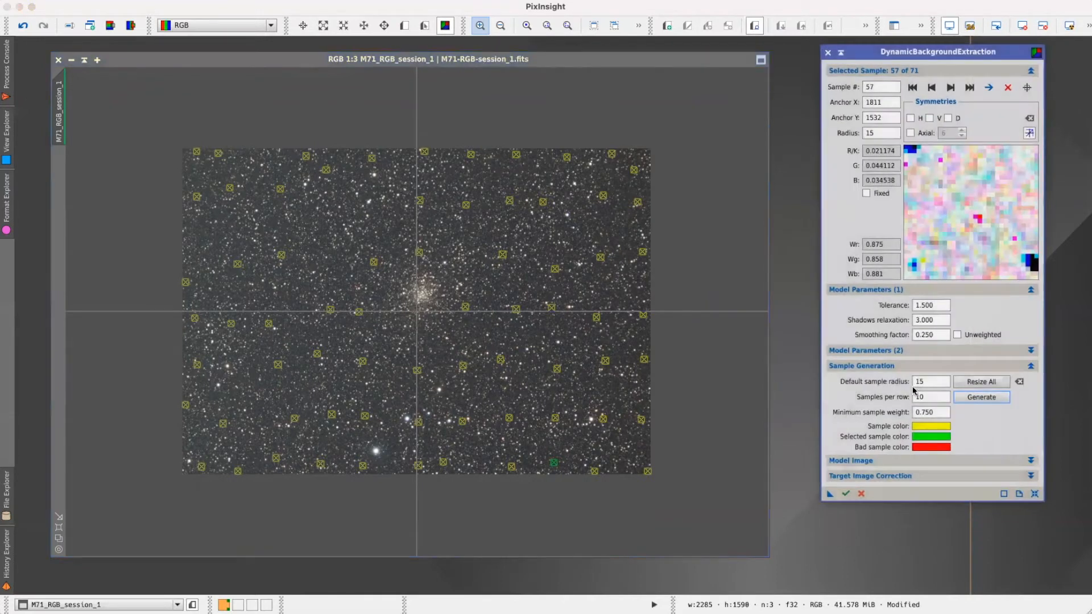
left_click(906, 476)
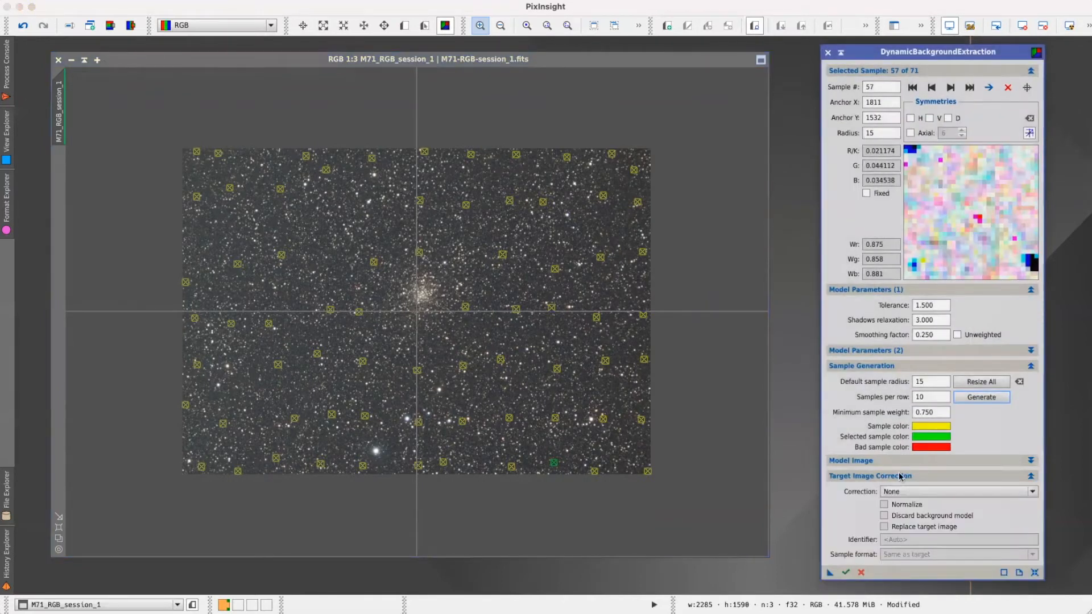
left_click(922, 491)
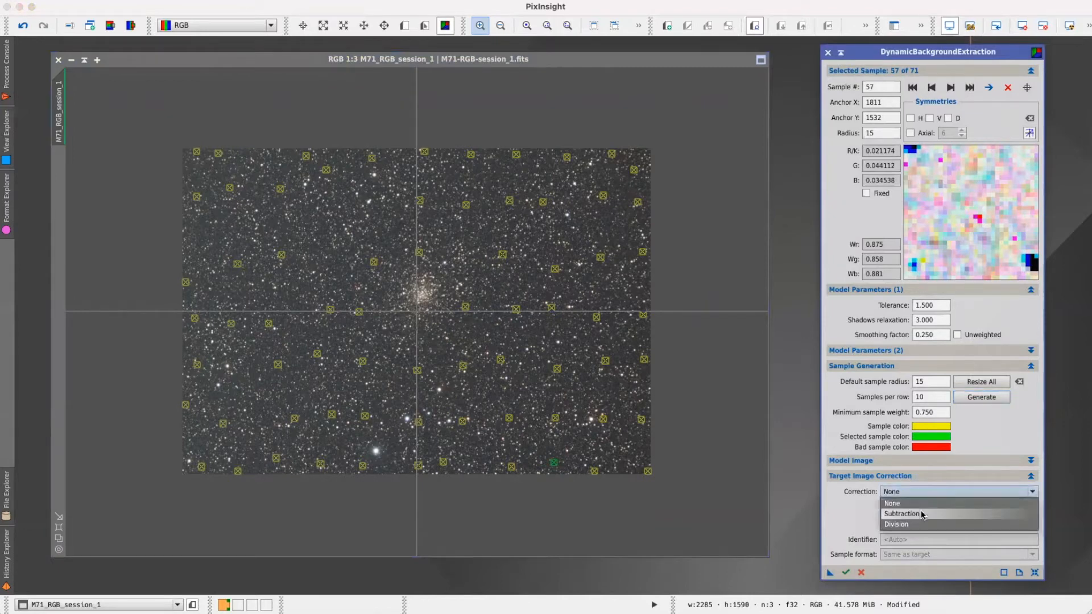
left_click(921, 514)
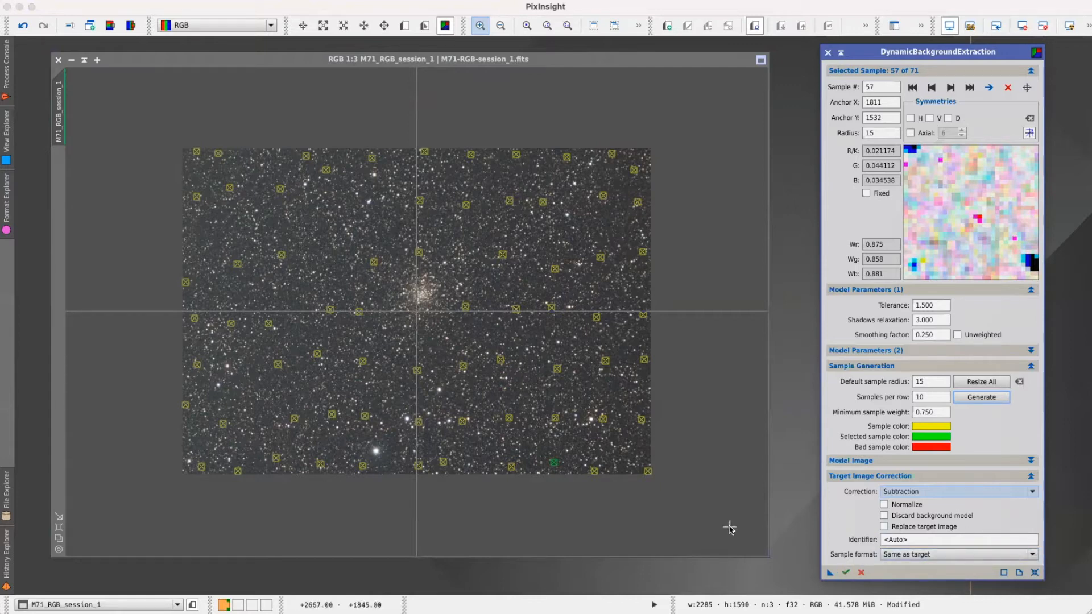
left_click(846, 575)
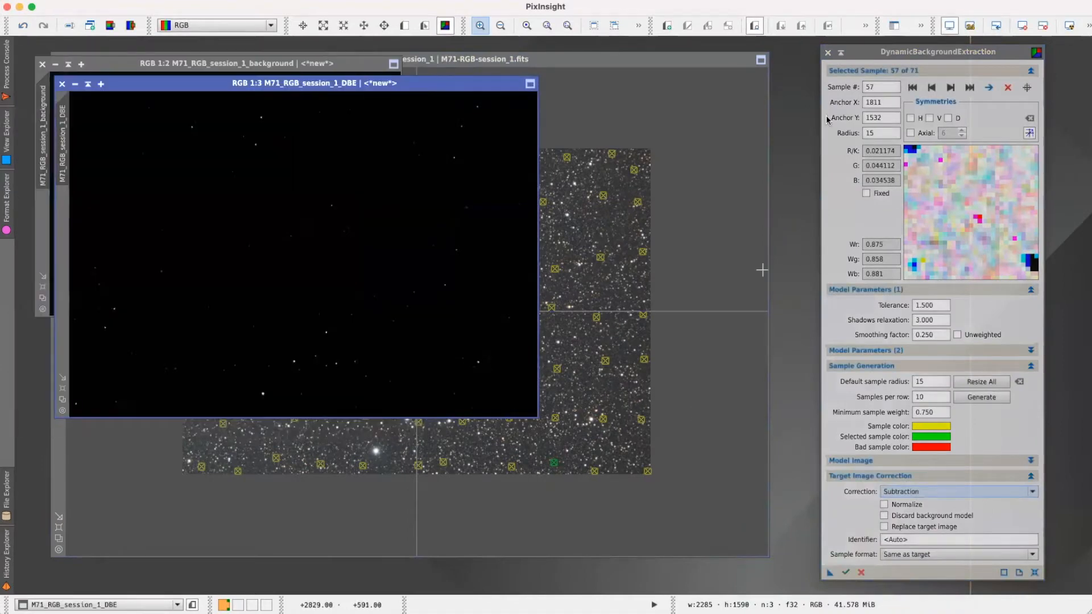
Collapse the extraction dialog, separate the two new image windows and auto-stretch both the corrected image and the background model.
left_click(841, 53)
left_click_drag(418, 83, 753, 221)
left_click_drag(966, 312, 1018, 63)
left_click(1069, 27)
left_click_drag(705, 227, 824, 243)
left_click_drag(271, 64, 316, 177)
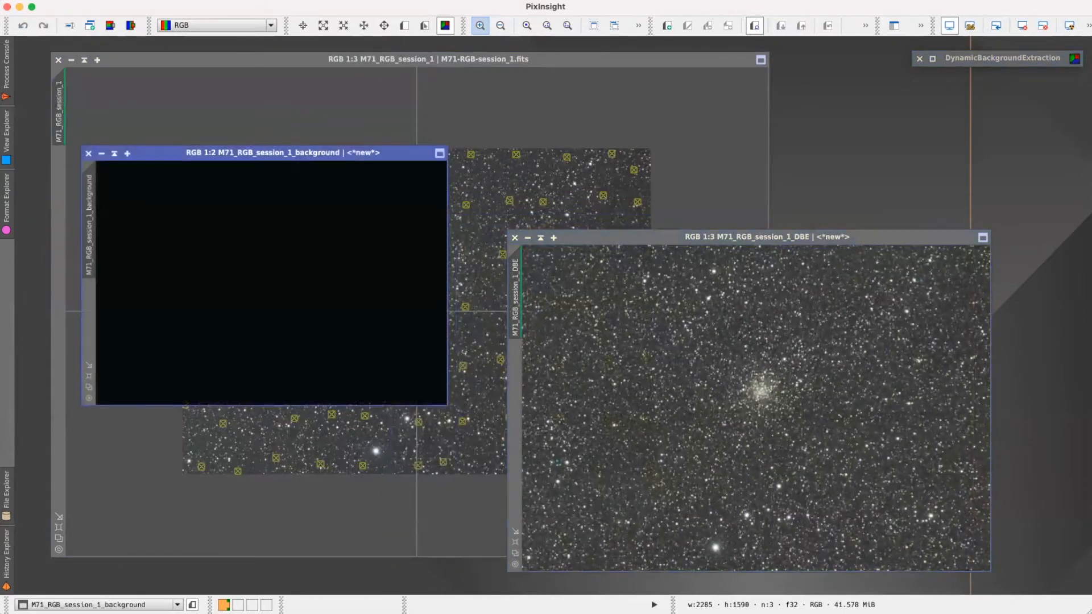
left_click(1070, 27)
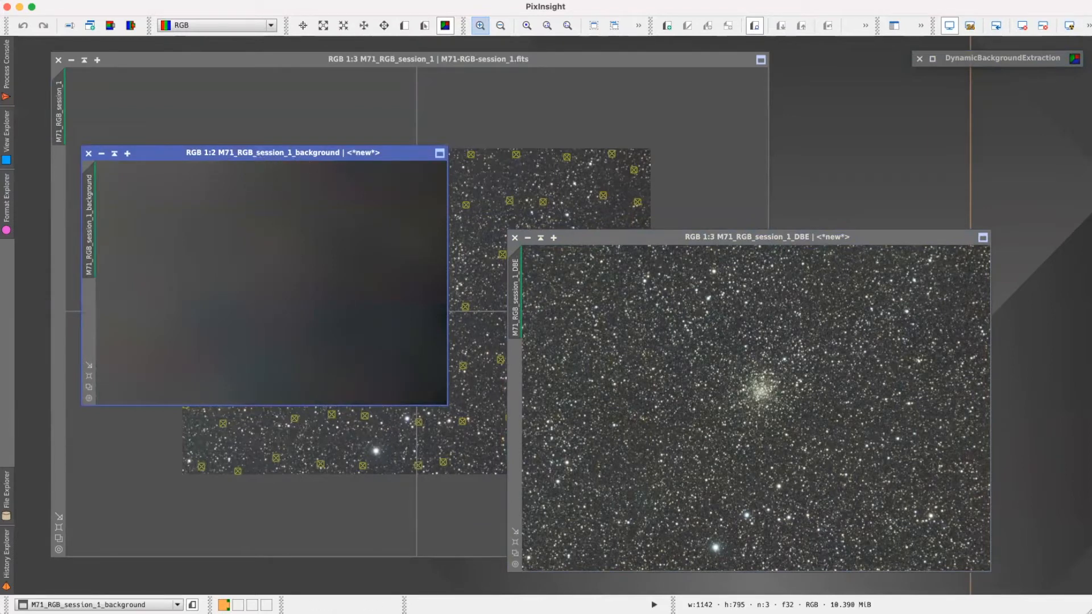
Enlarge the background model to fill its window and apply a stronger screen stretch to examine the gradient.
mouse_move(443, 404)
left_mouse_down()
mouse_move(620, 489)
mouse_move(859, 572)
left_mouse_up()
left_click_drag(687, 153, 737, 99)
left_click(137, 491)
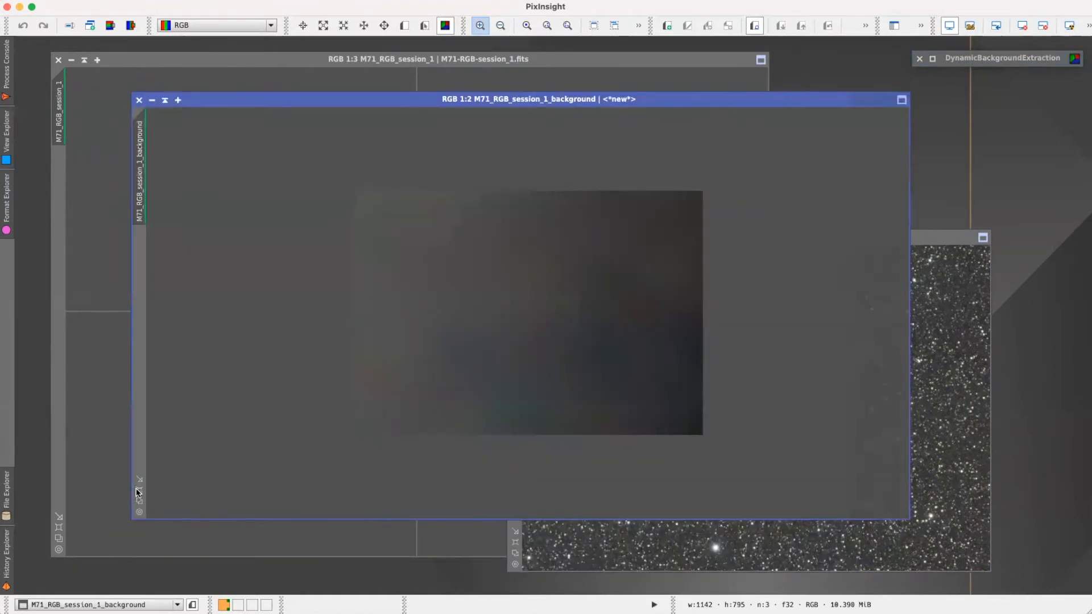
left_click_drag(475, 104, 466, 59)
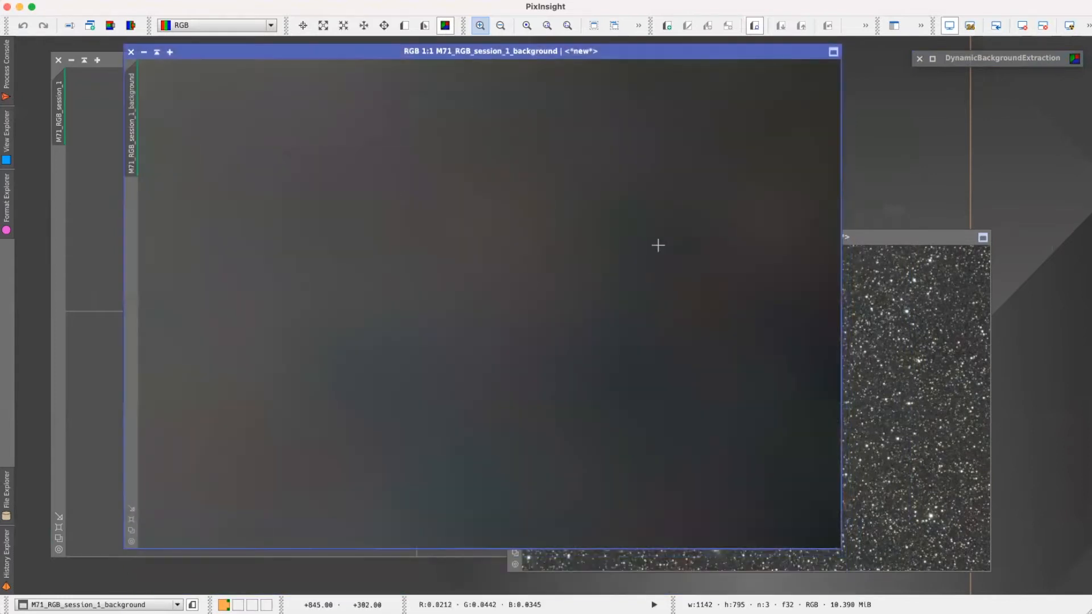
left_click(1088, 25)
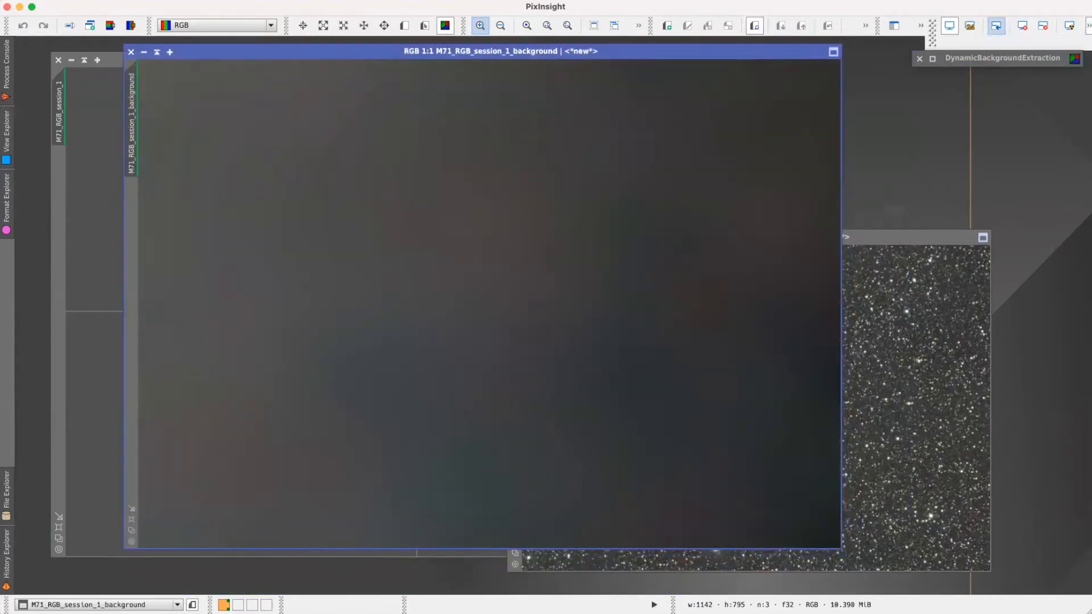
left_click(958, 46)
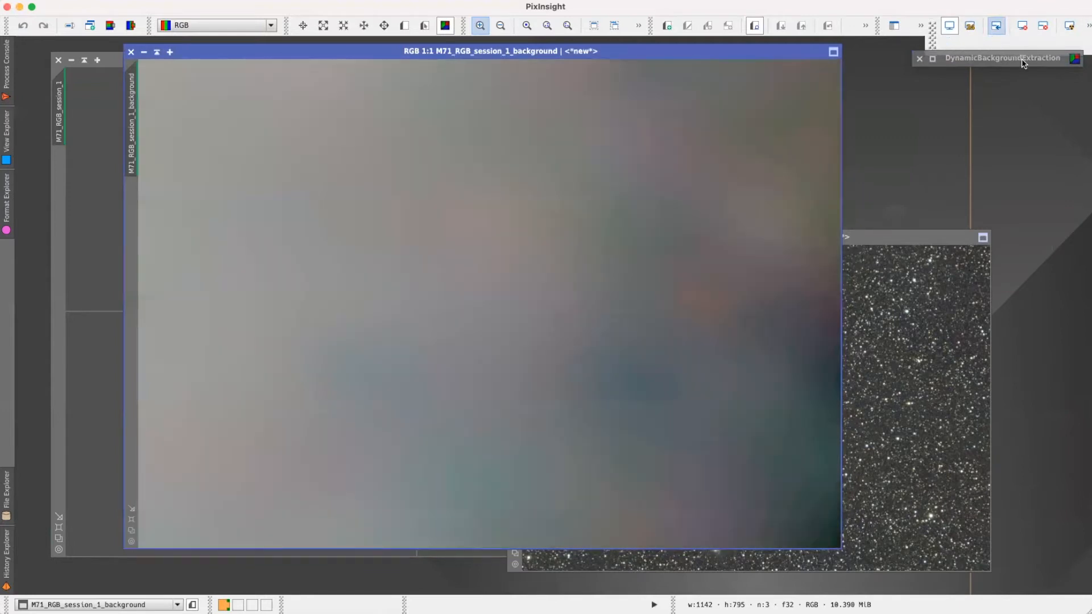
Close the background model and place the corrected image beside the original for comparison.
left_click_drag(1024, 59, 1026, 107)
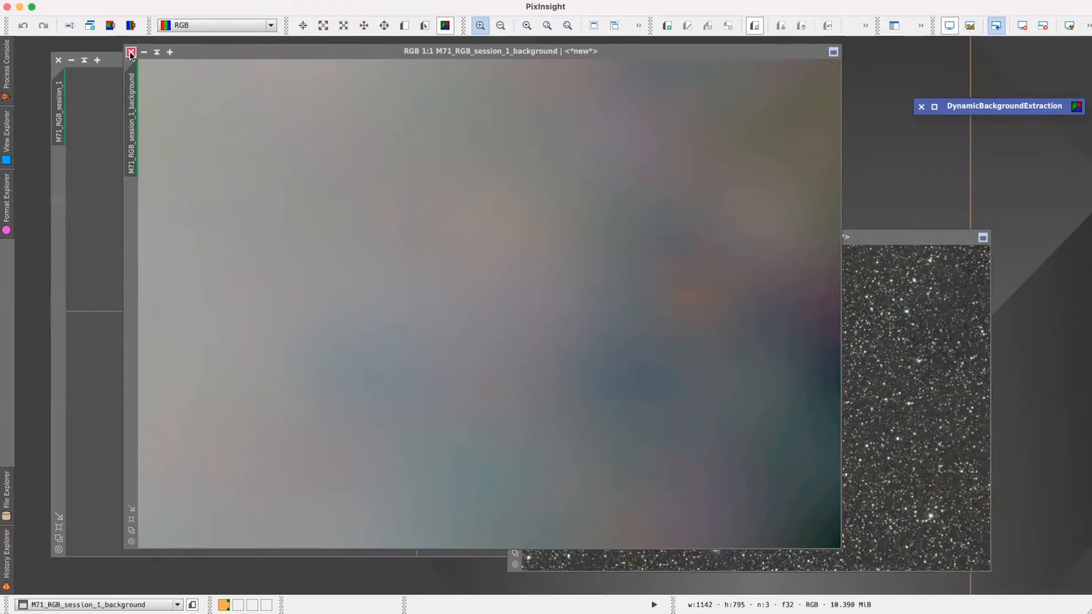
left_click(131, 53)
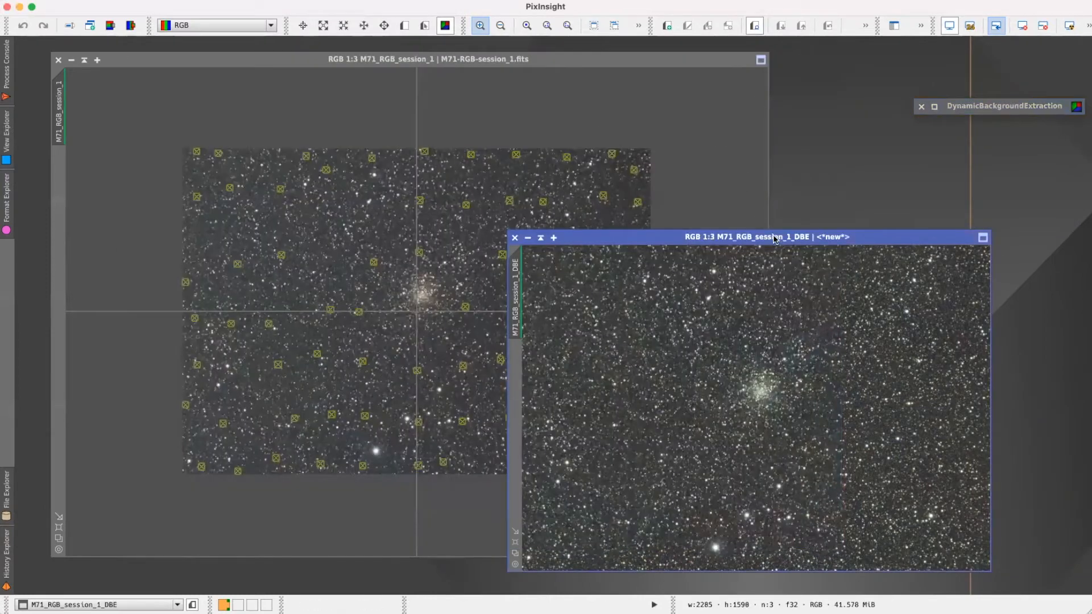
left_click_drag(776, 237, 811, 163)
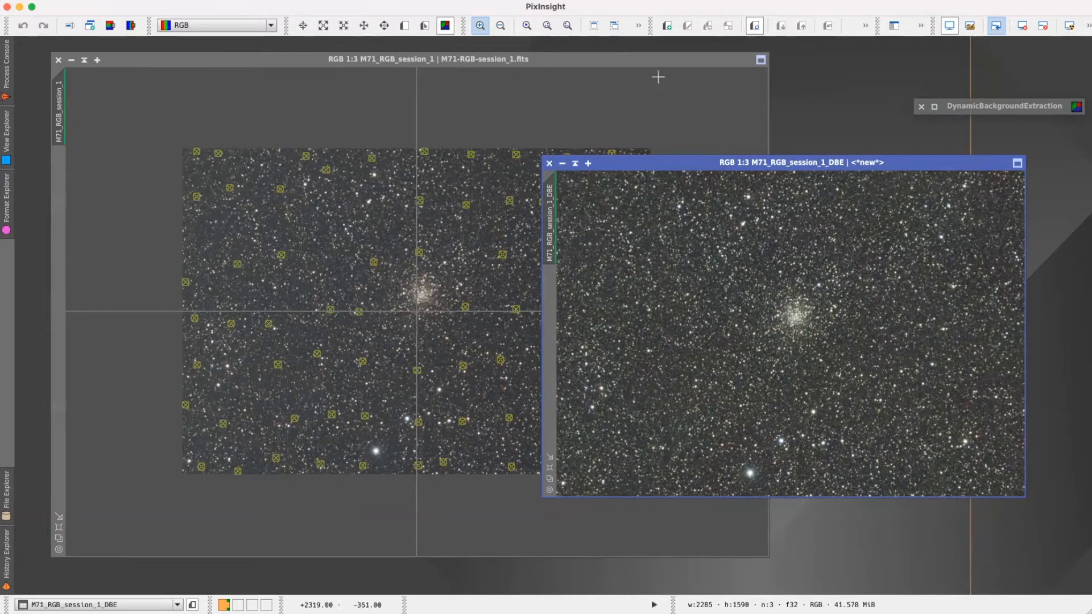
End the background extraction session and close the original M71_RGB_session_1 image without saving it.
left_click(629, 59)
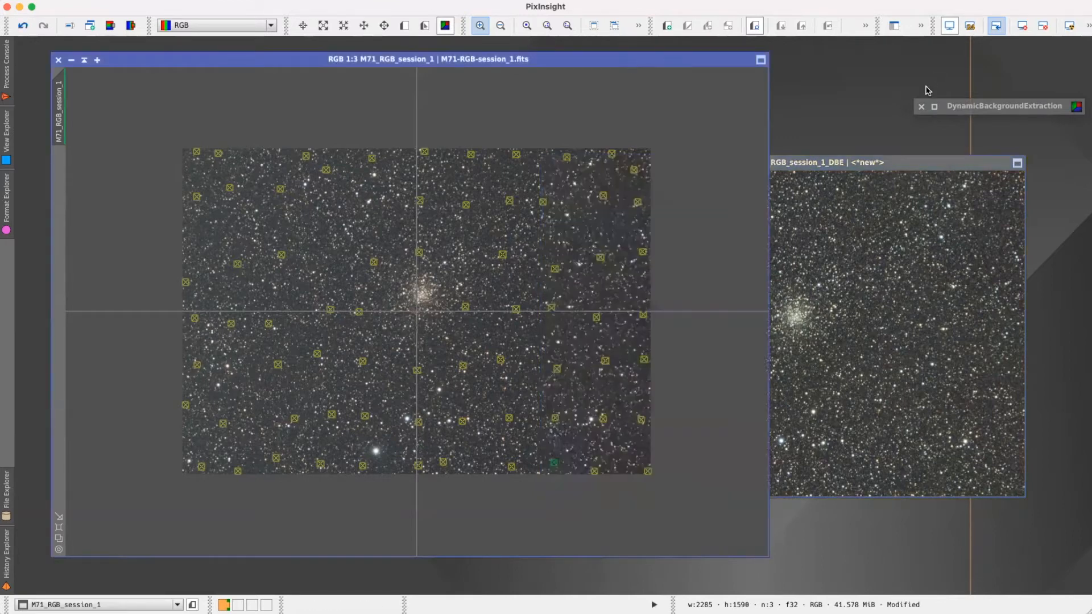
left_click(922, 106)
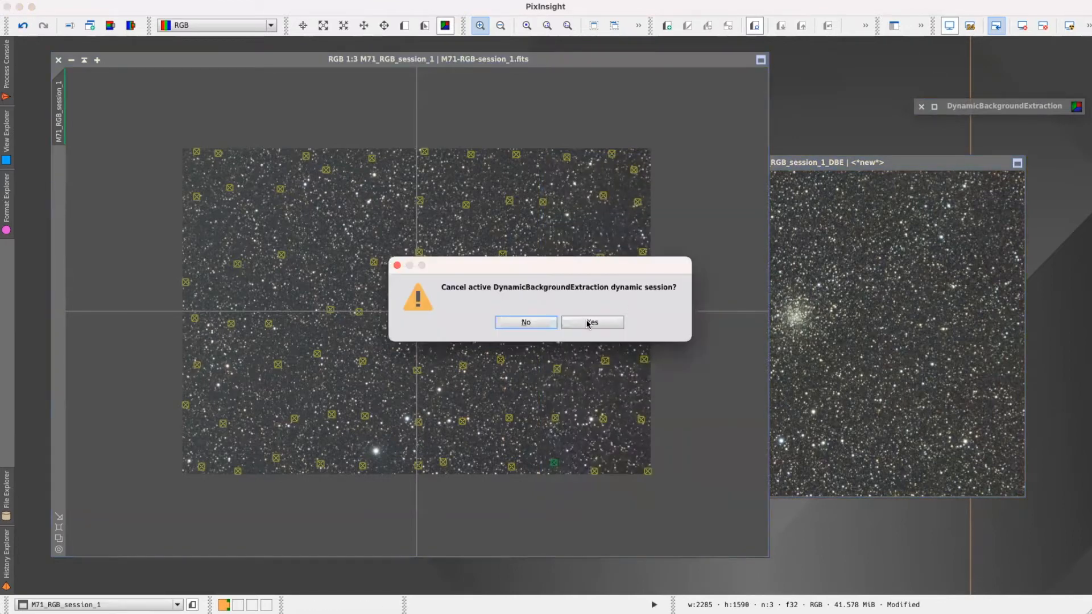
left_click(594, 322)
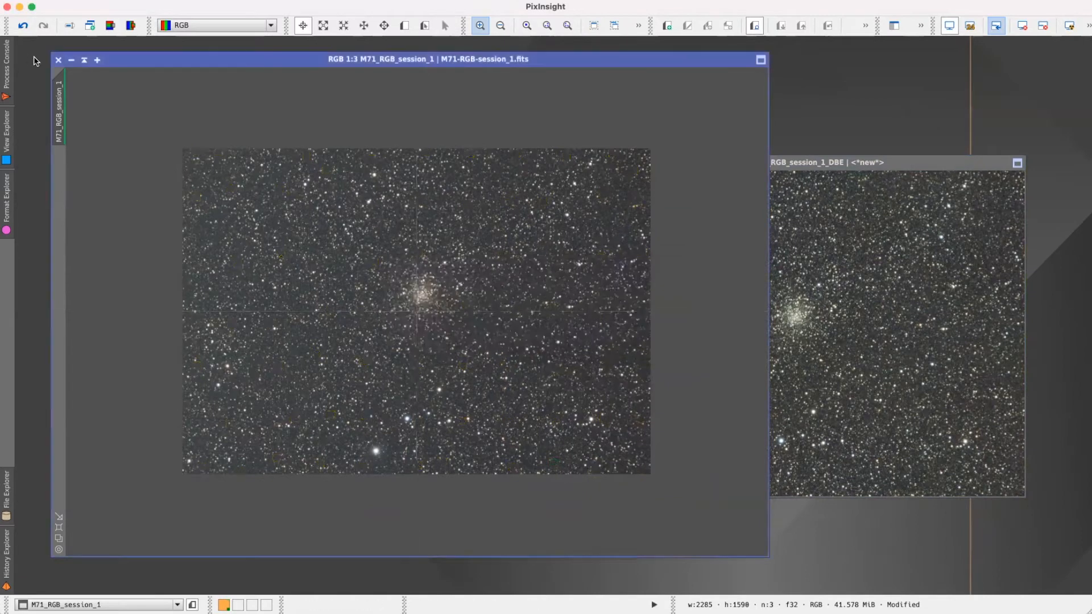
left_click(58, 60)
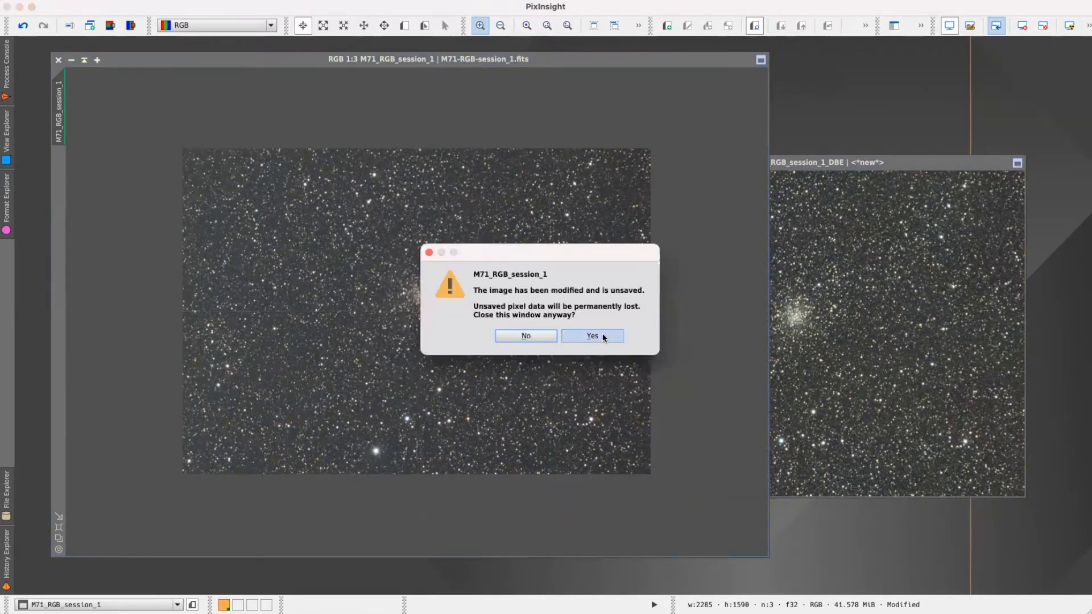
left_click(601, 340)
Reposition and enlarge the window of the background-corrected image, and fit the image to it.
left_click_drag(754, 164, 266, 46)
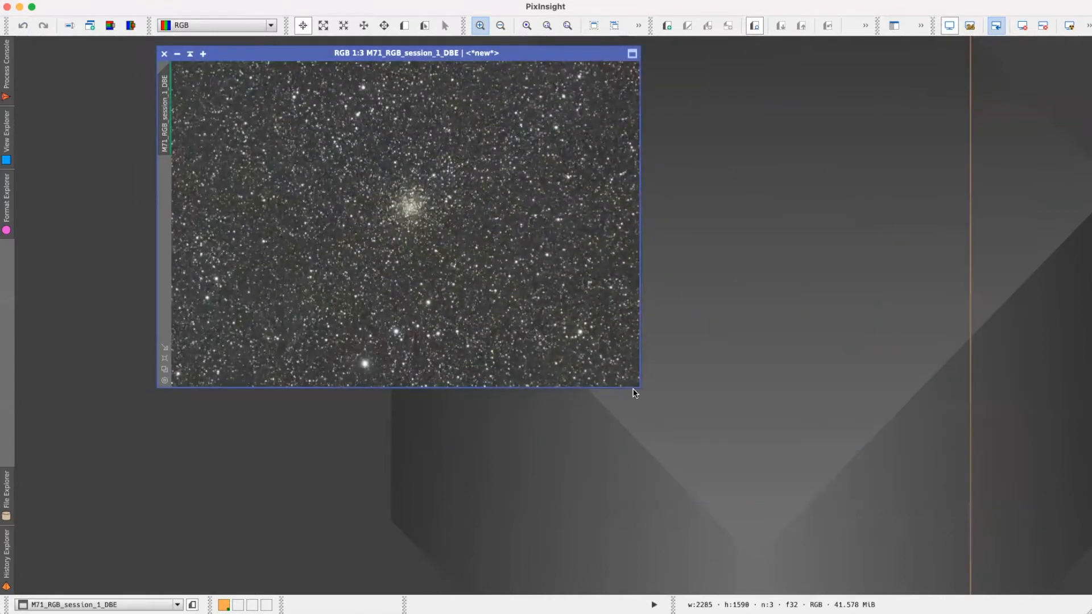
left_click_drag(647, 390, 933, 567)
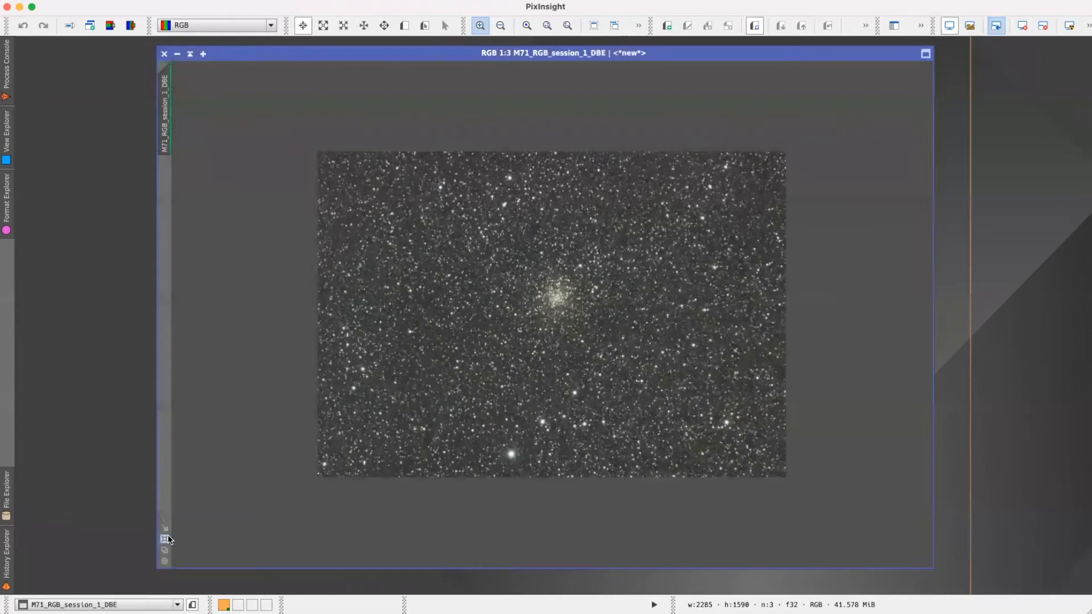
left_click(164, 540)
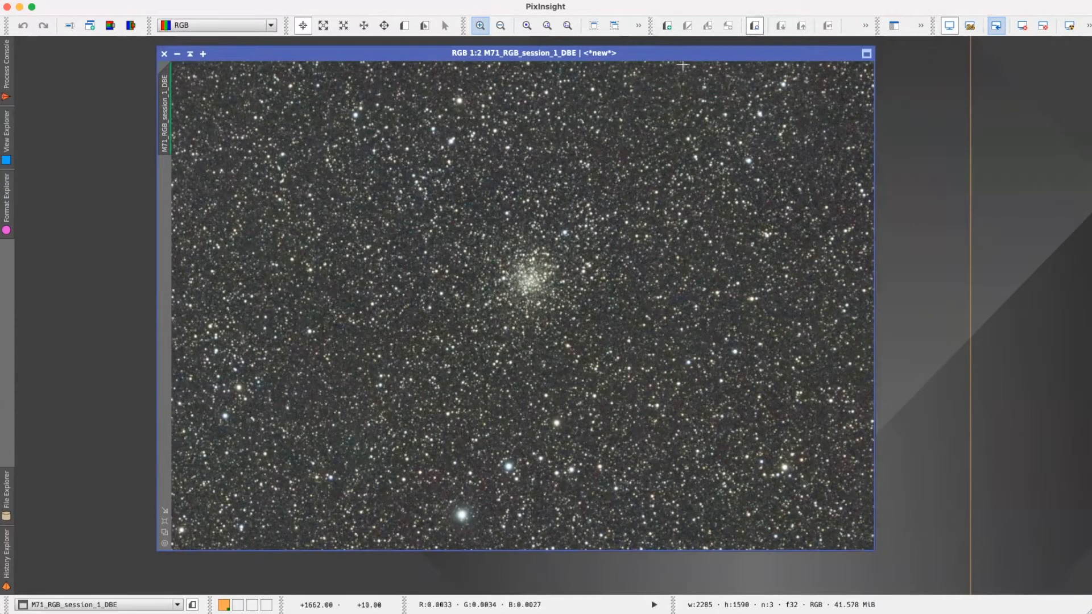
Compare the corrected image unstretched, with the automatic screen stretch and with the boosted screen stretch.
left_click(1022, 28)
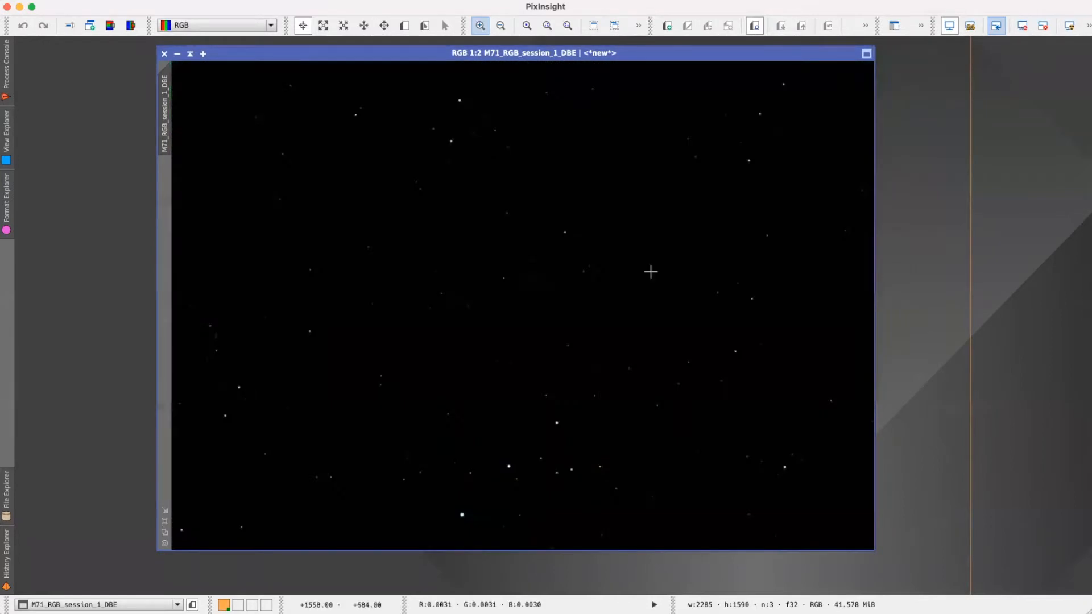
left_click_drag(541, 53, 541, 62)
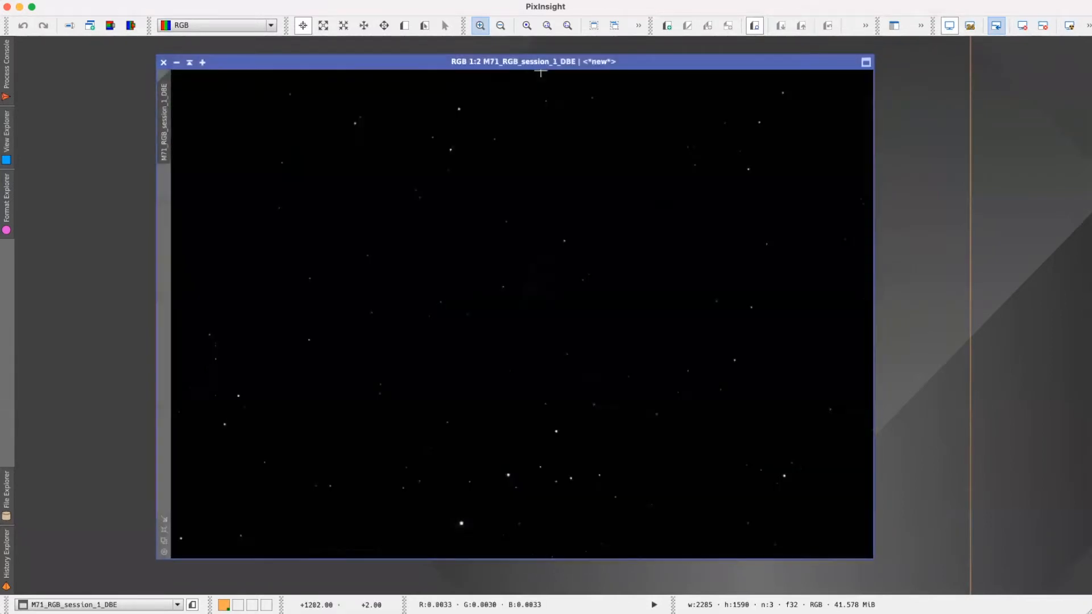
left_click(1070, 27)
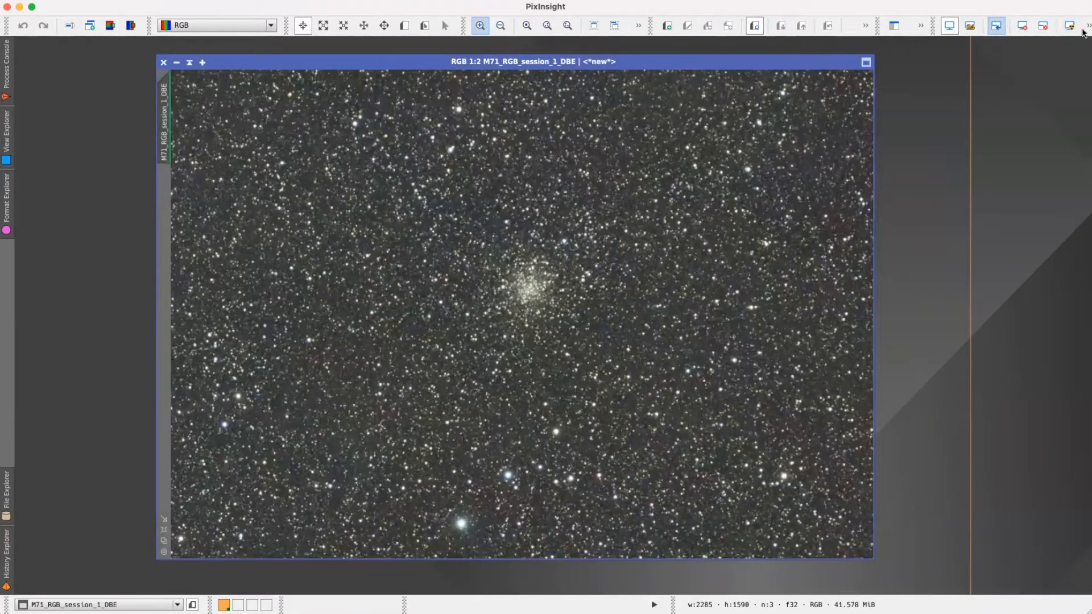
left_click(1089, 25)
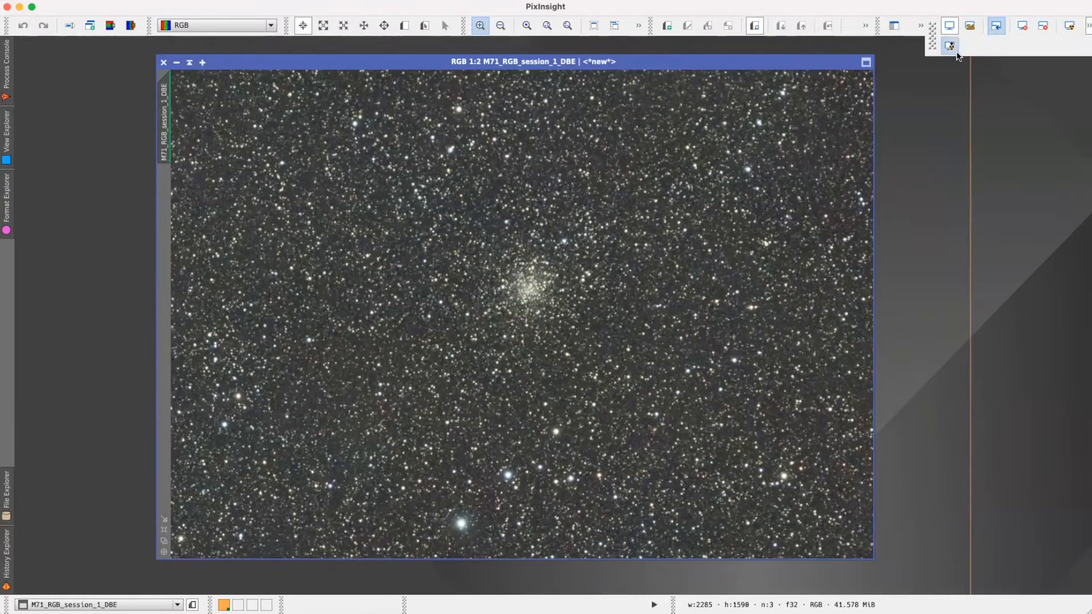
left_click(950, 48)
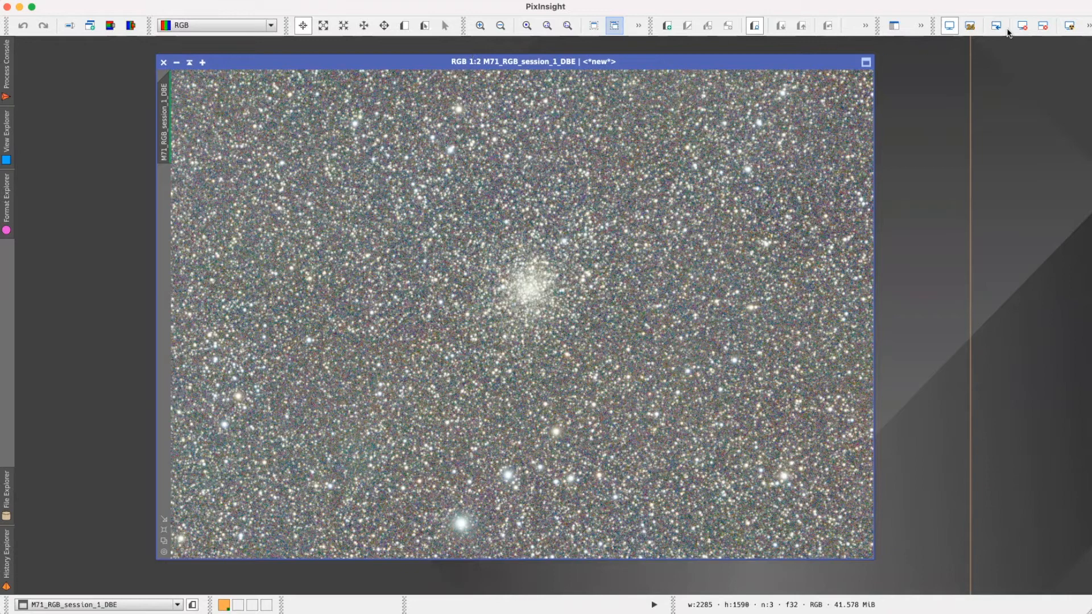
Place the corrected image aside and open the PhotometricColorCalibration process.
left_click_drag(481, 59, 348, 59)
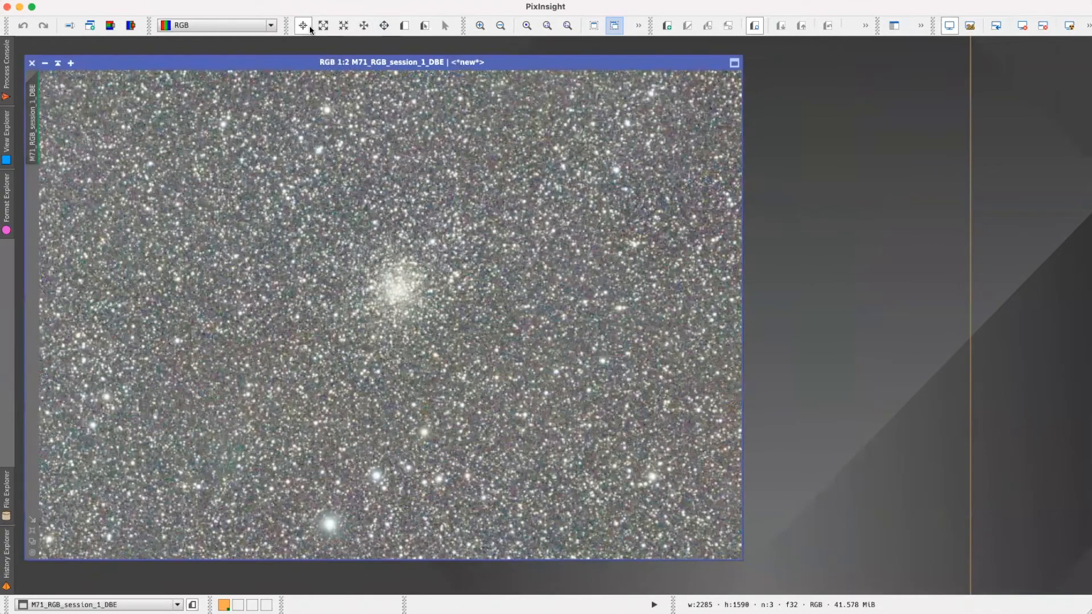
left_click(289, 1)
mouse_move(289, 5)
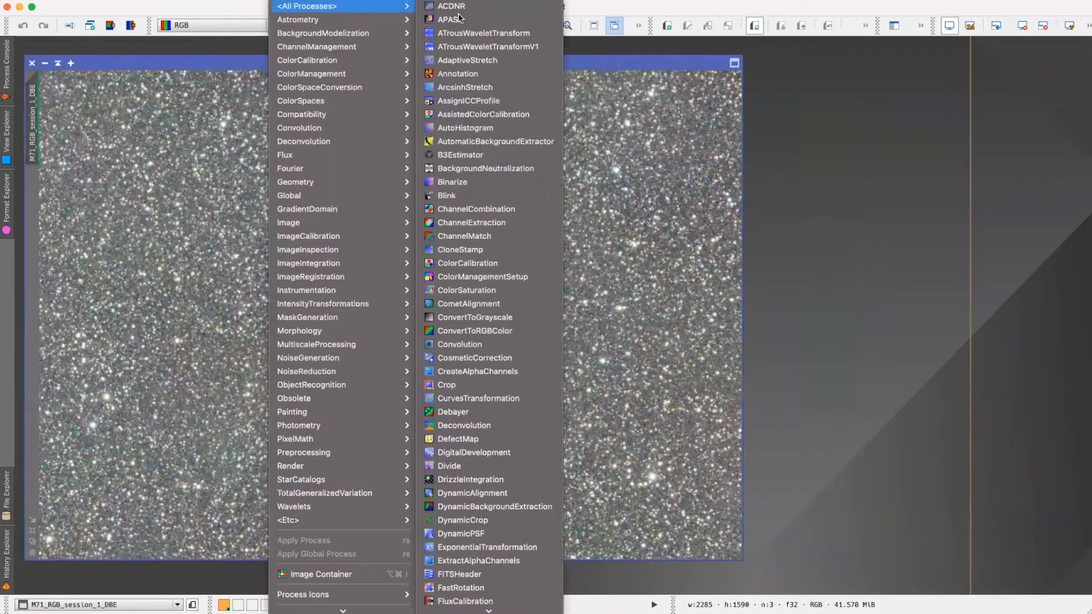
scroll(507, 382, "down", 5)
scroll(508, 385, "down", 10)
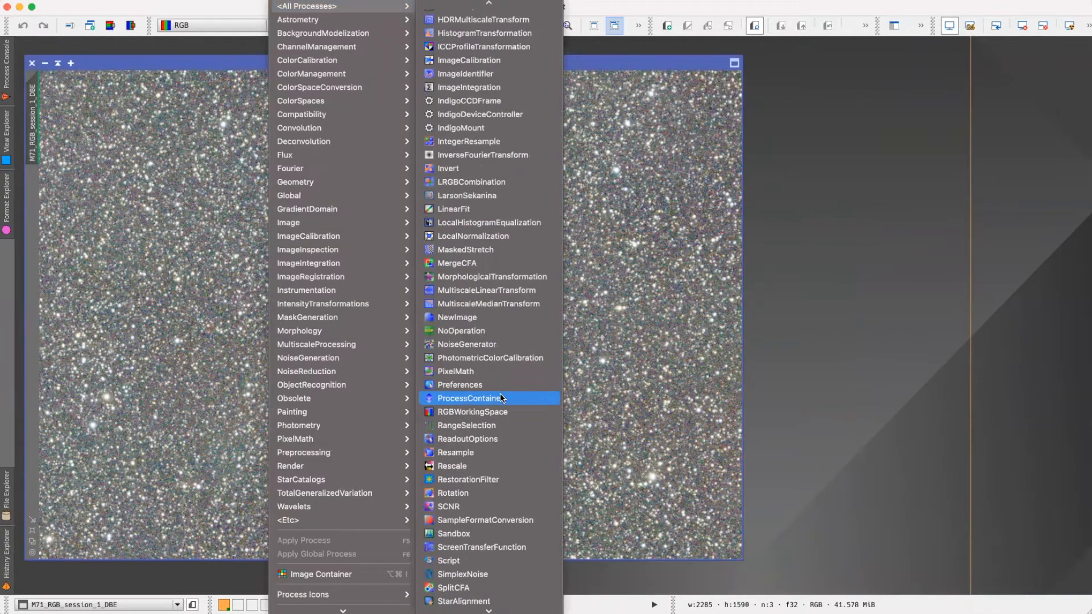
left_click(499, 364)
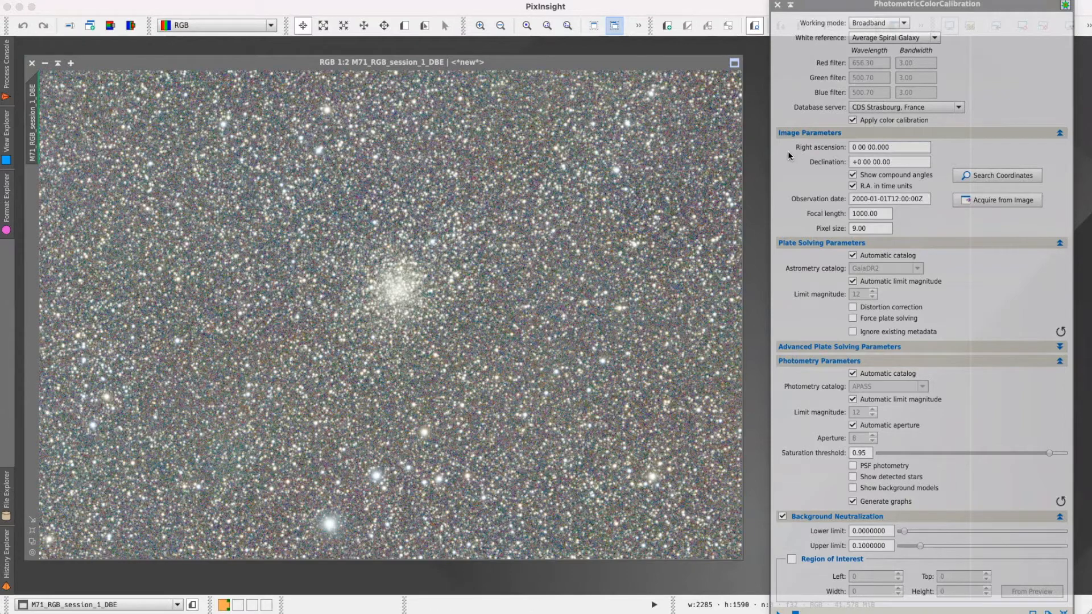
Search the online coordinate database for M71 and load its right ascension and declination into the calibration's image parameters.
left_click(978, 177)
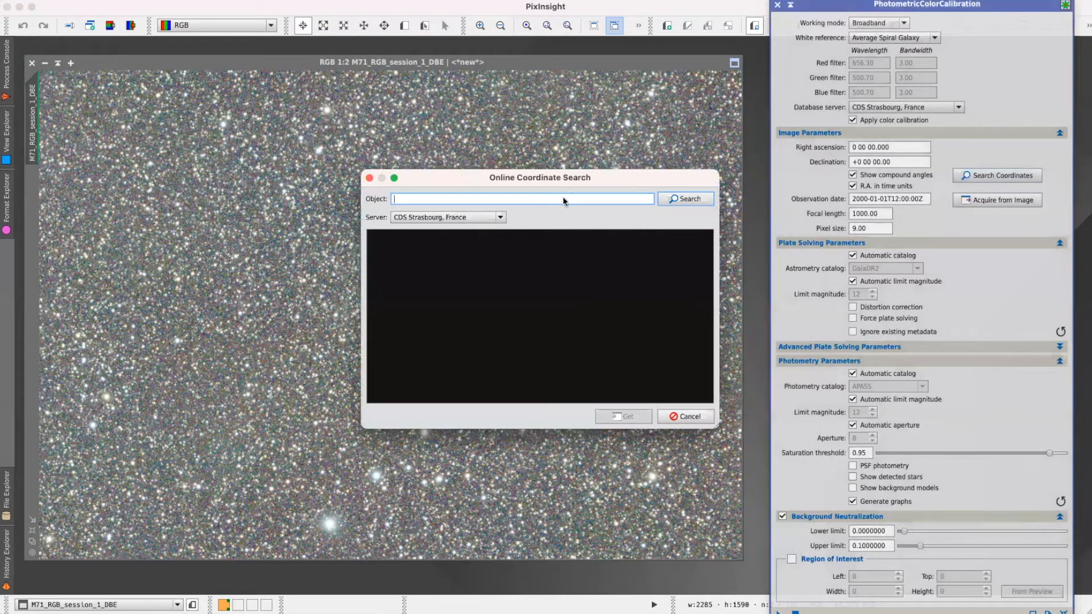
type("M71")
left_click(689, 198)
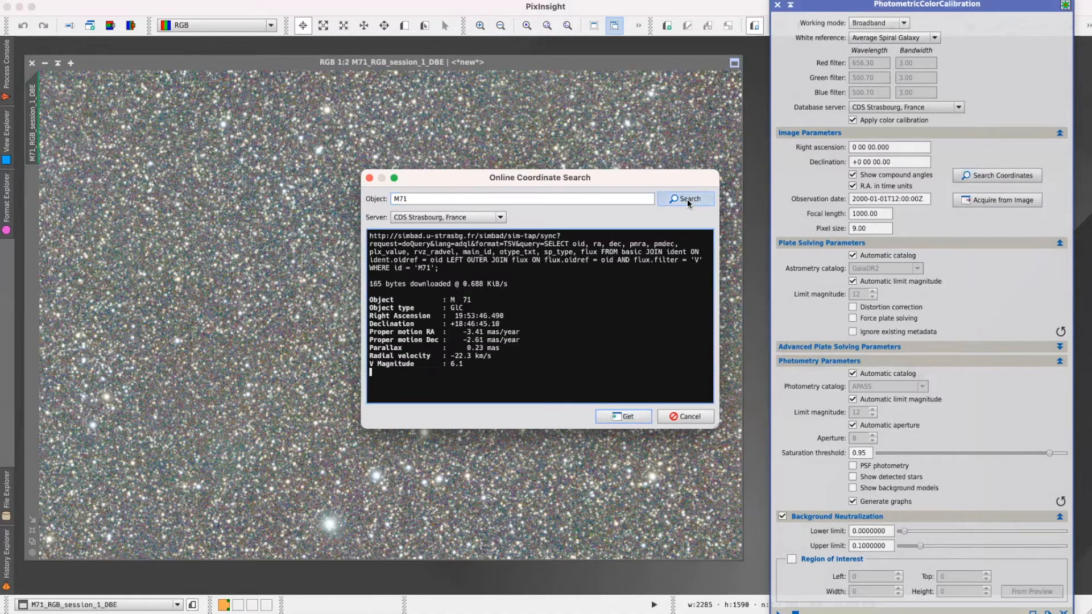
left_click(613, 417)
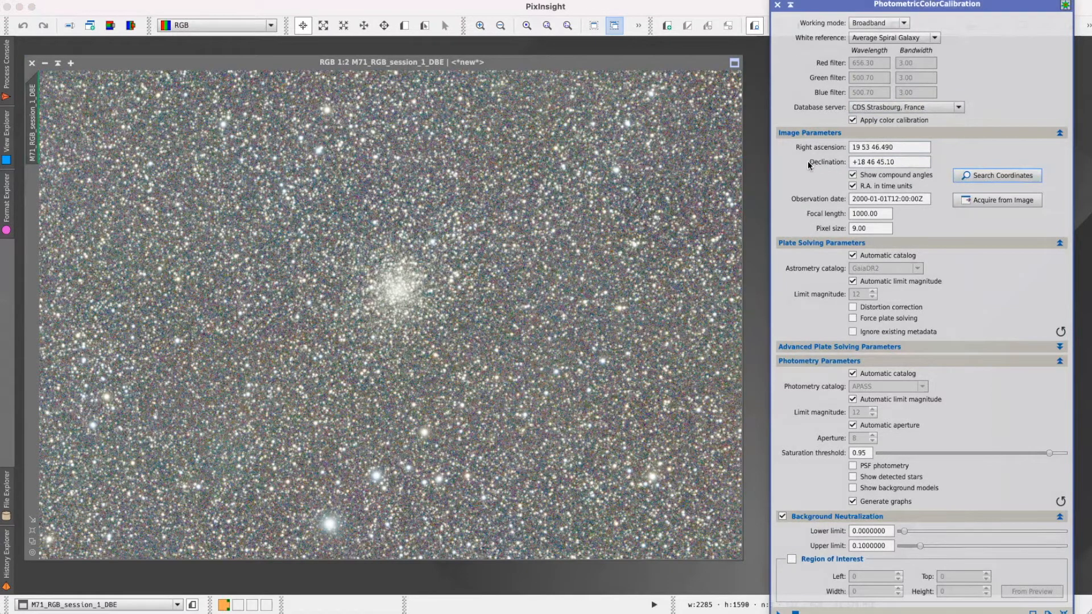
Set the observation date's day to 2021-08-23 in the image parameters.
left_click(867, 199)
key("BackSpace")
key("BackSpace")
type("21")
key("Right")
key("Right")
key("Right")
key("BackSpace")
type("8")
key("BackSpace")
key("BackSpace")
type("23")
key("Tab")
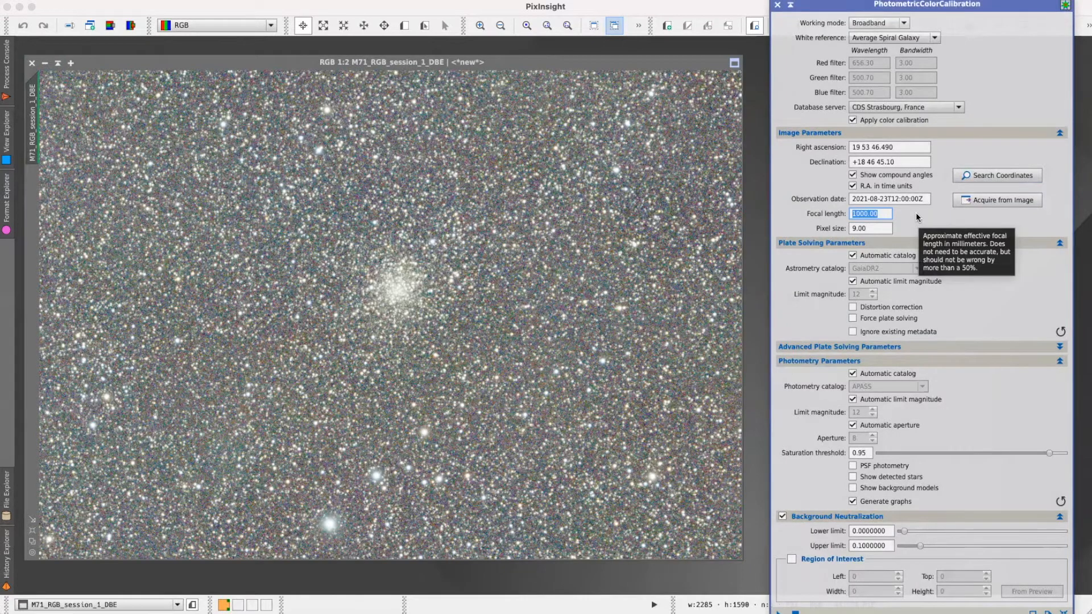
Set the focal length to 480 mm and the pixel size to 3.72 in the image parameters.
type("480")
key("Tab")
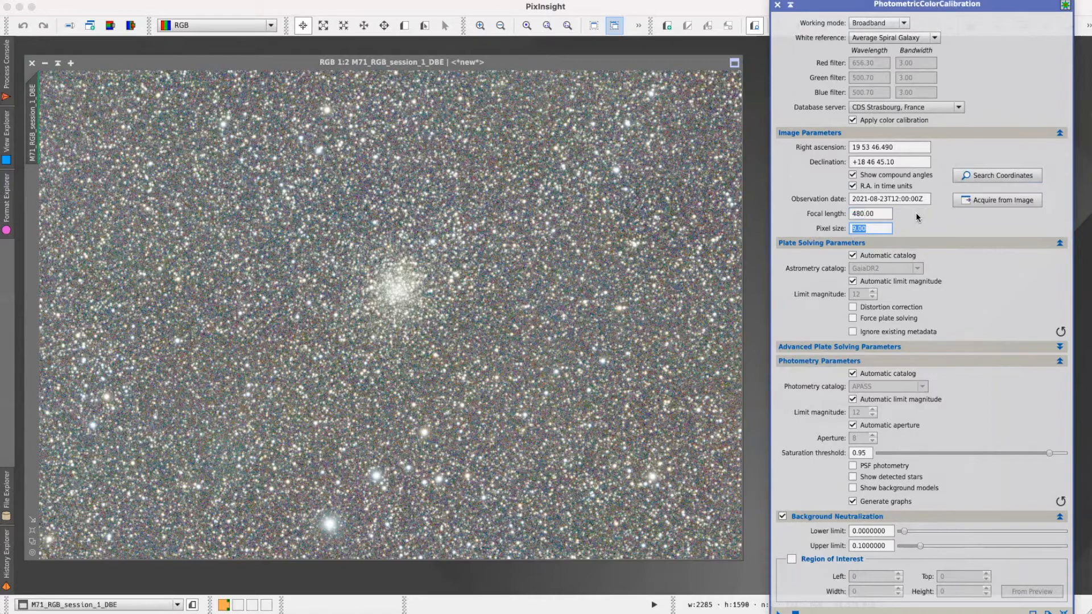
type("3.7")
type("2")
Reset the boosted screen stretch and apply the standard automatic stretch to the corrected image, keeping the calibration dialog beside it.
scroll(347, 367, "down", 1)
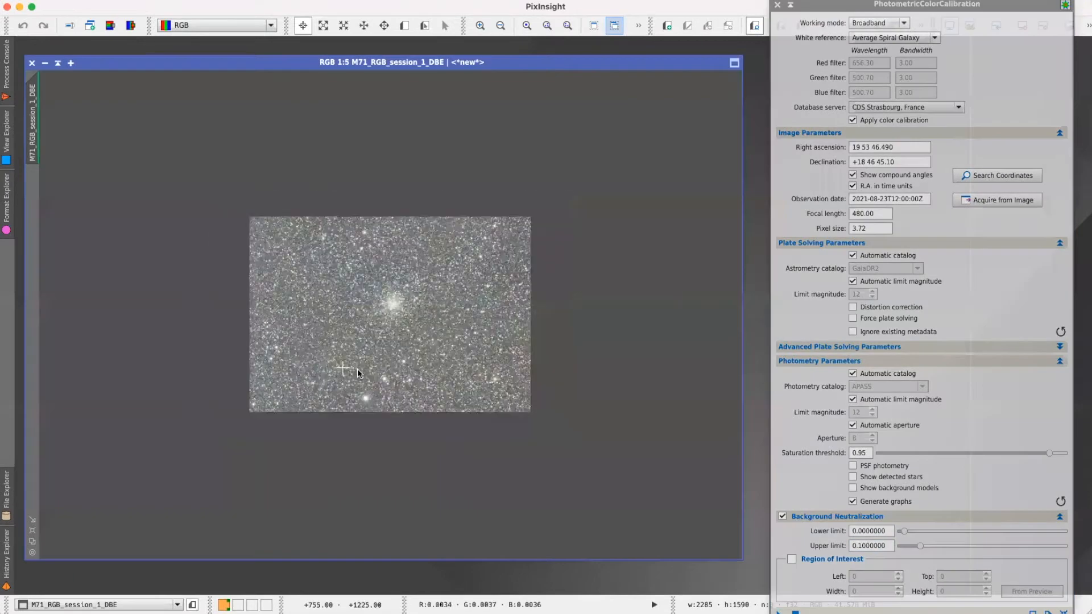
scroll(374, 371, "up", 1)
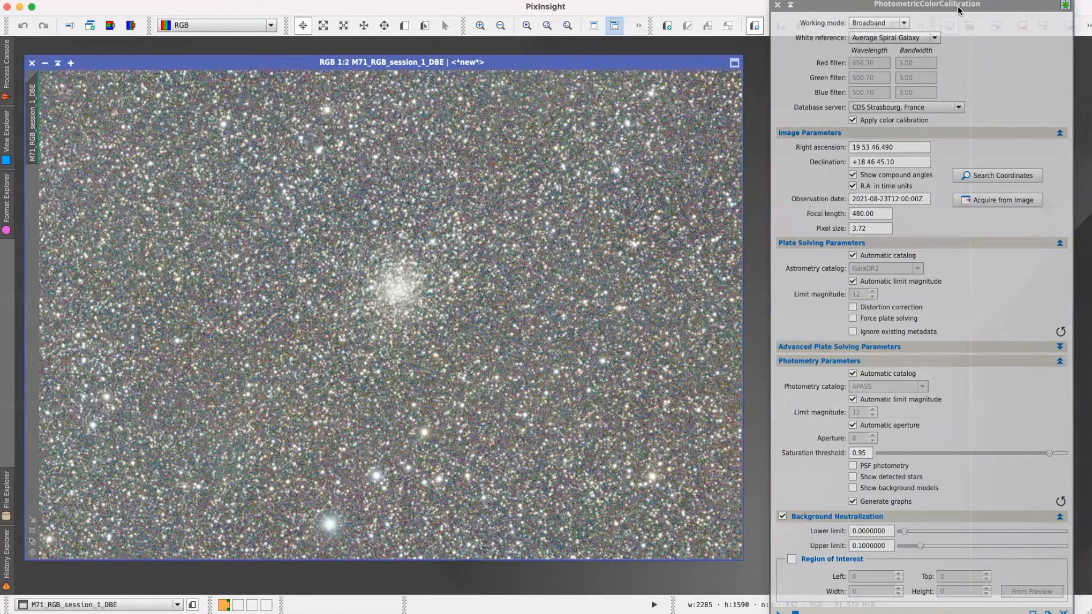
left_click_drag(958, 10, 959, 97)
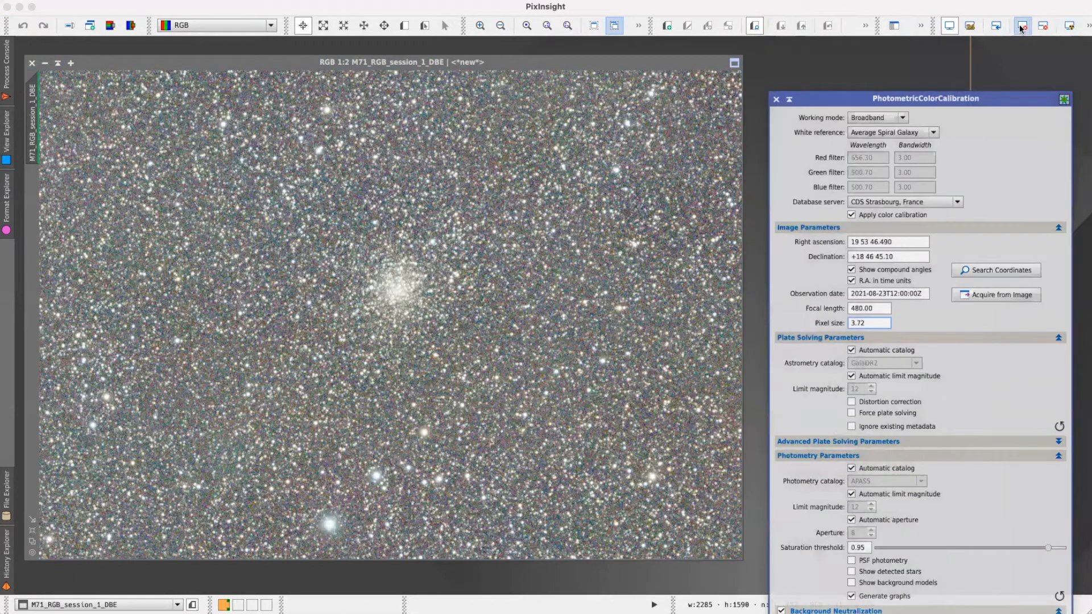
left_click(1022, 25)
left_click(1069, 25)
left_click_drag(979, 98, 987, 49)
Inspect the dark background between the stars and set the Background Neutralization upper limit to 0.01.
scroll(309, 368, "up", 2)
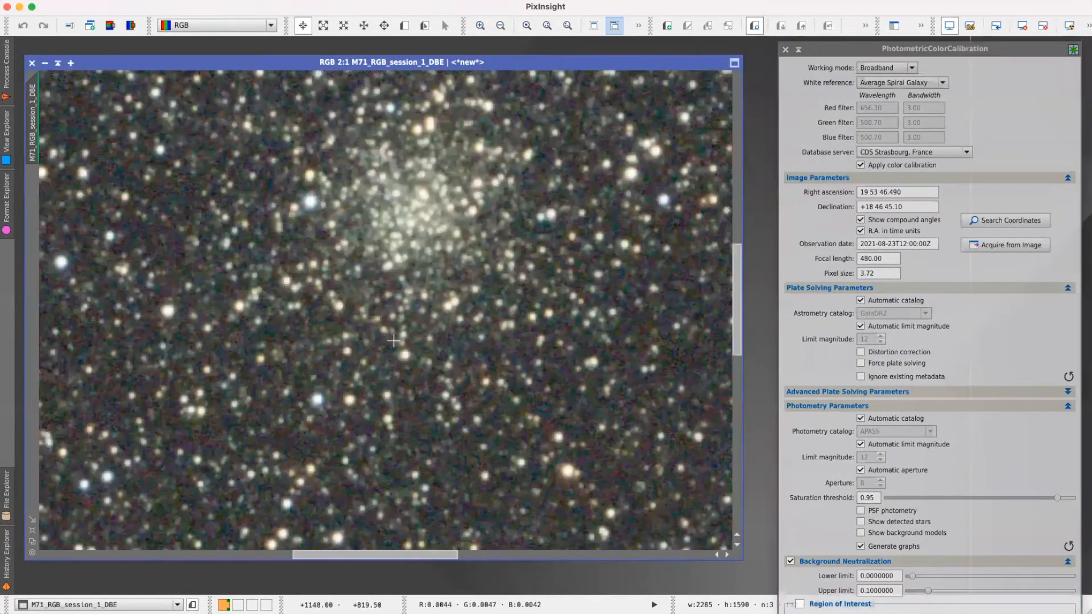
scroll(293, 420, "up", 3)
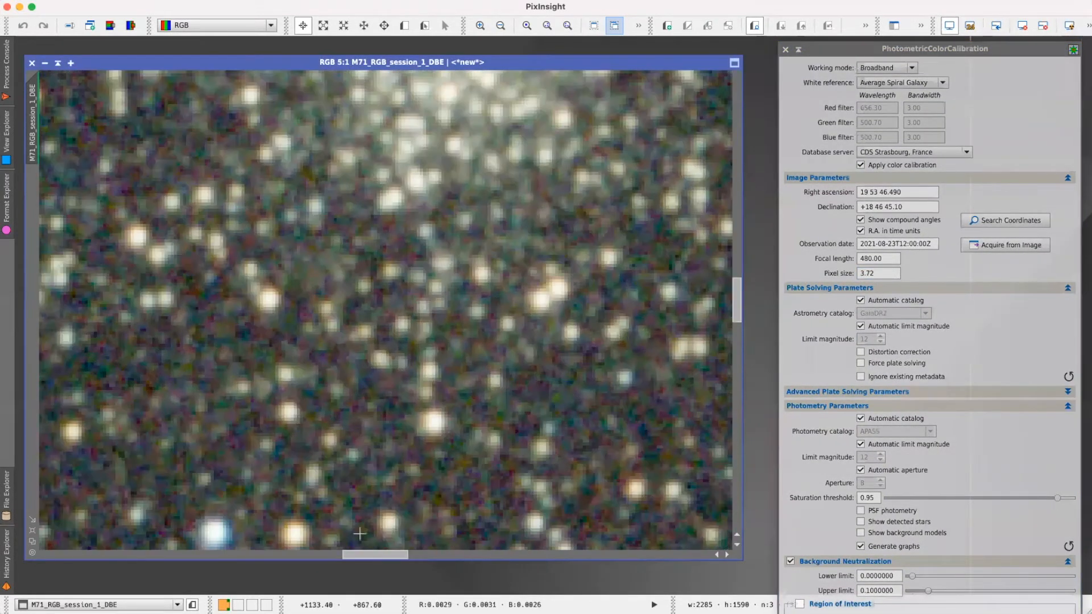
left_click_drag(377, 555, 253, 557)
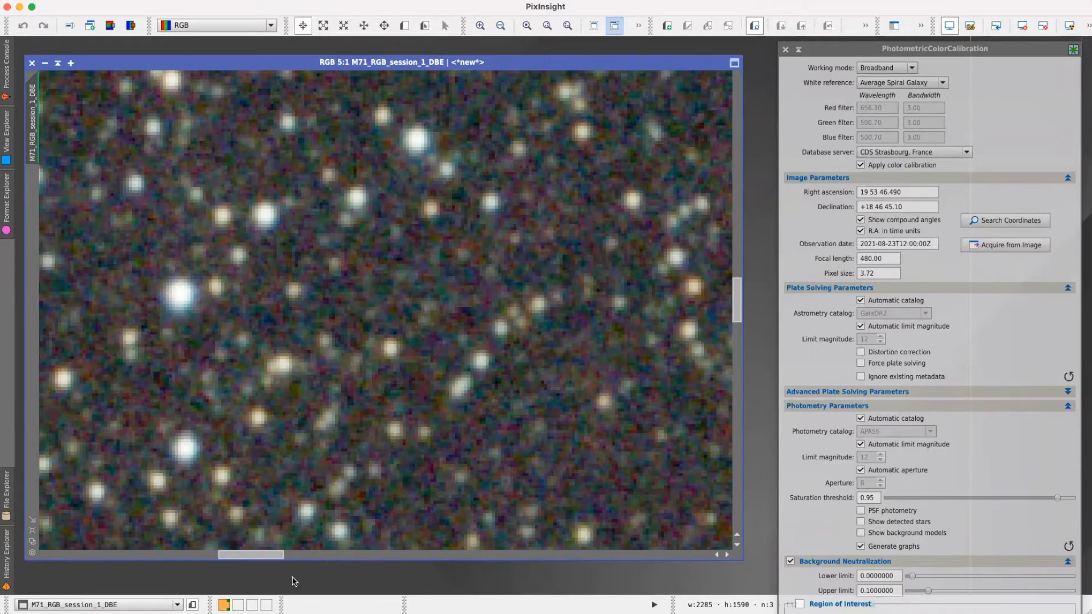
left_click_drag(273, 555, 170, 546)
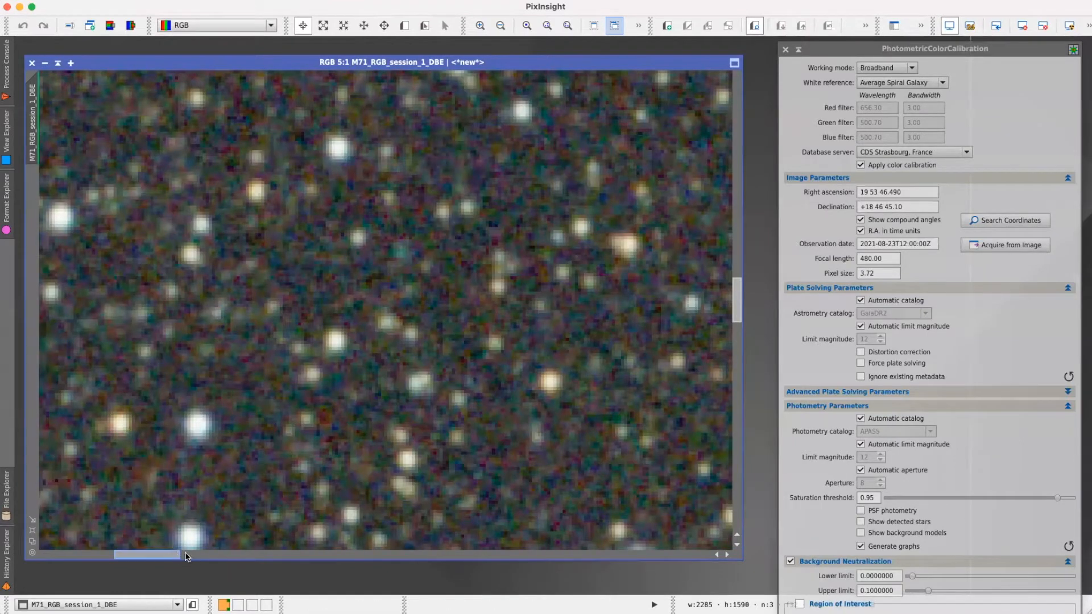
left_click_drag(185, 555, 211, 555)
scroll(373, 390, "down", 6)
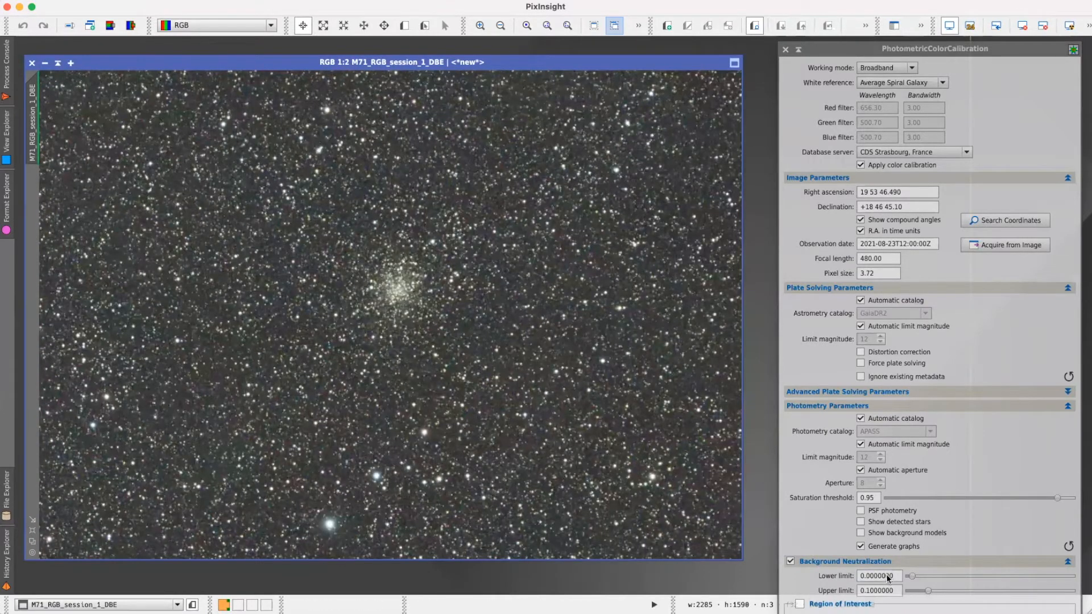
left_click(895, 592)
left_click_drag(868, 590, 895, 590)
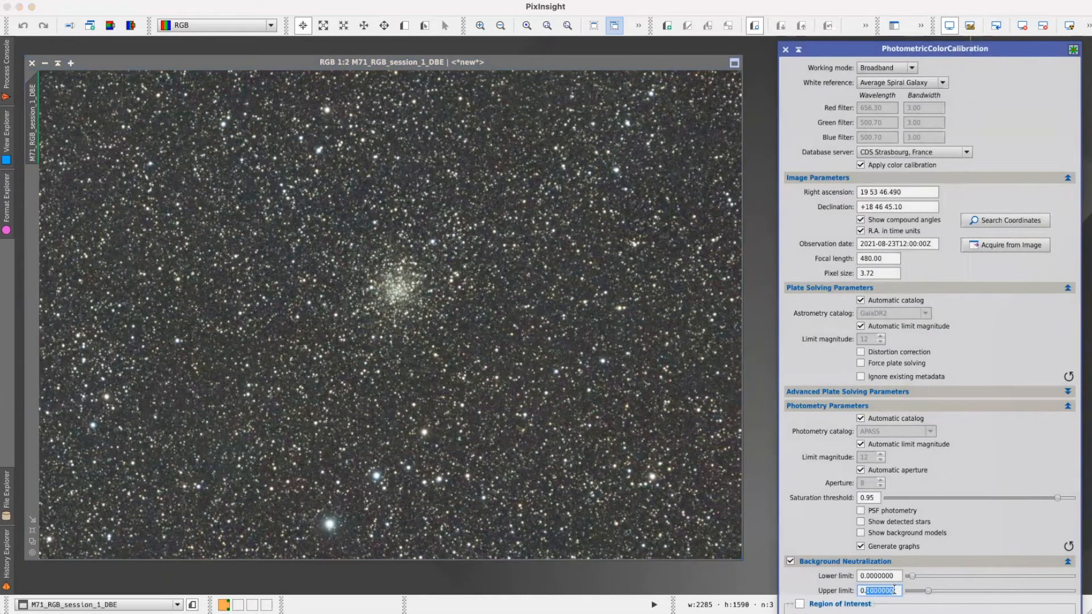
type("01")
key("Return")
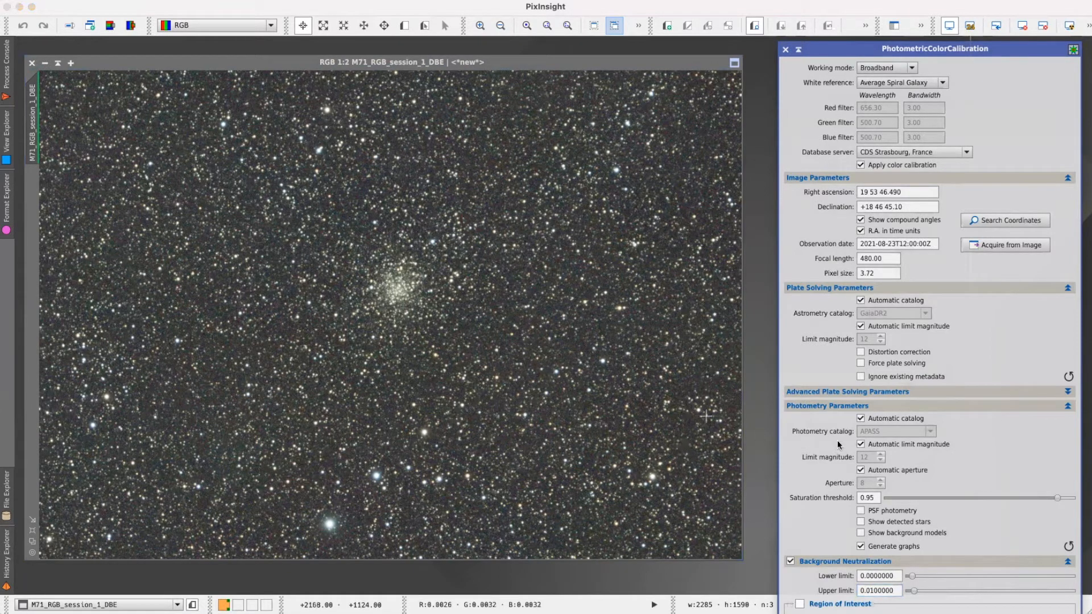
Run the photometric color calibration on the corrected image and close the resulting white balance graphs.
left_click_drag(943, 50, 939, 5)
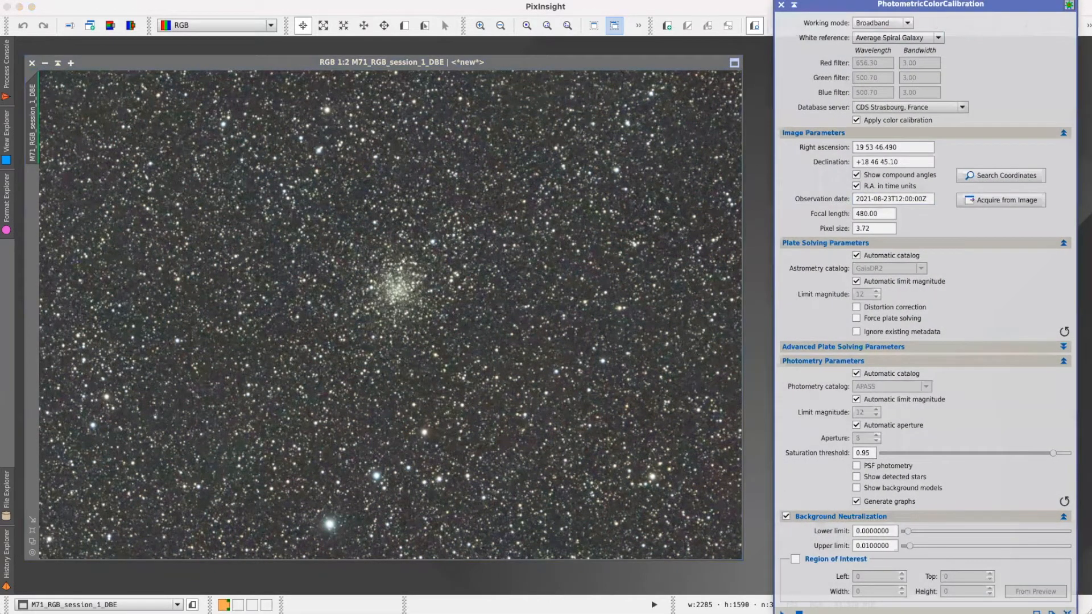
left_click(578, 424)
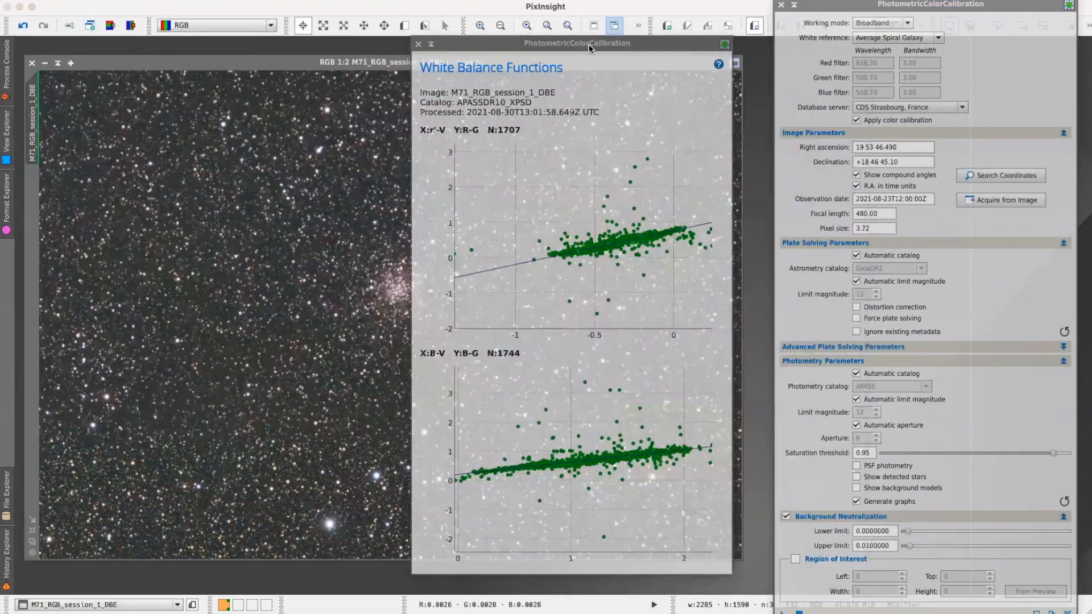
left_click_drag(589, 43, 593, 46)
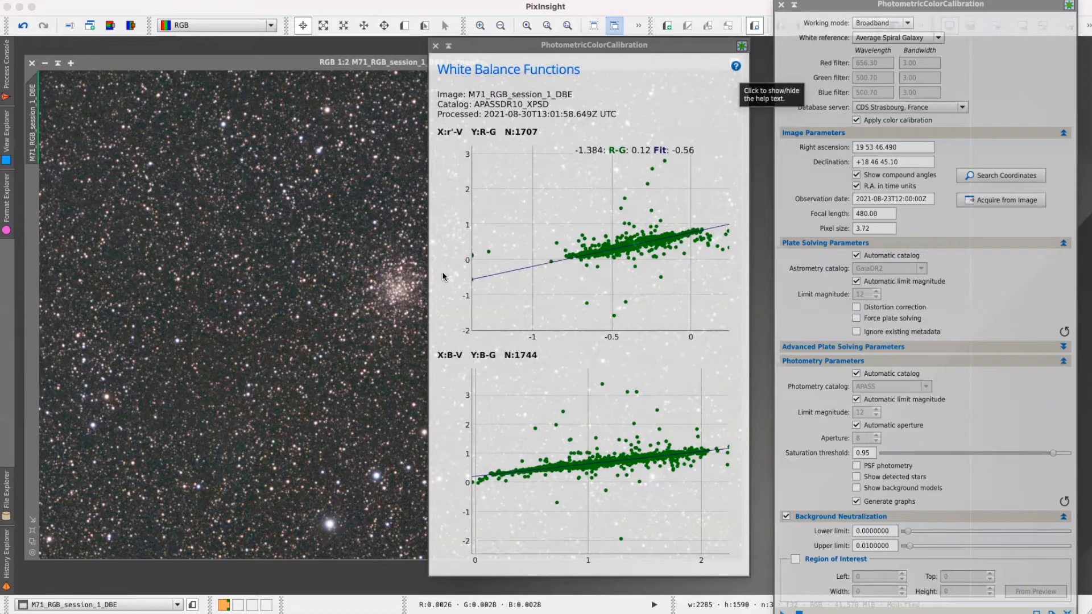
left_click(435, 46)
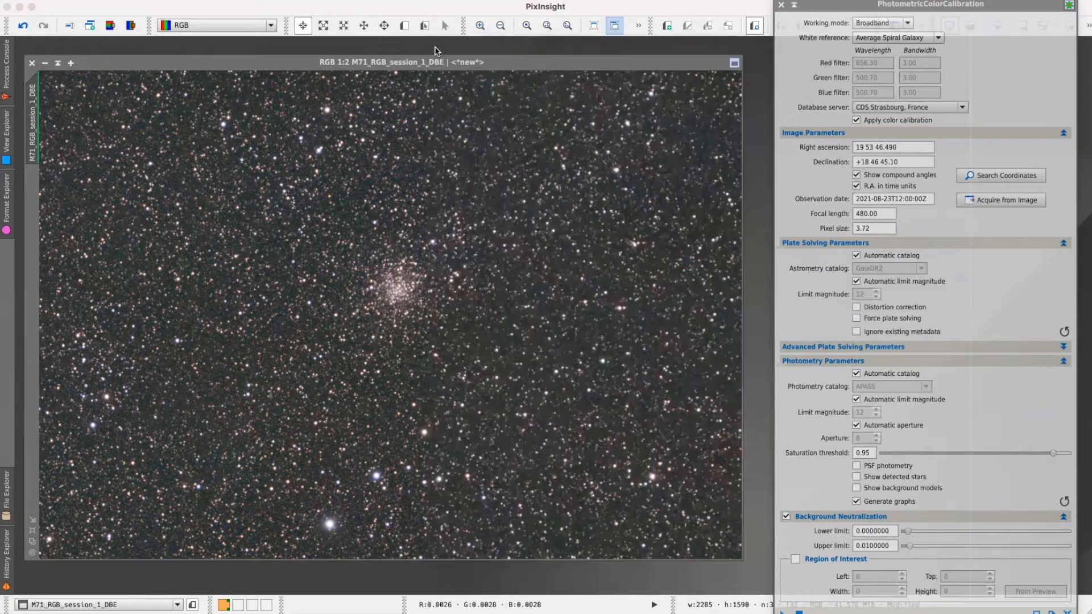
Close the PhotometricColorCalibration dialog and refresh the automatic screen stretch of the calibrated image.
left_click(781, 6)
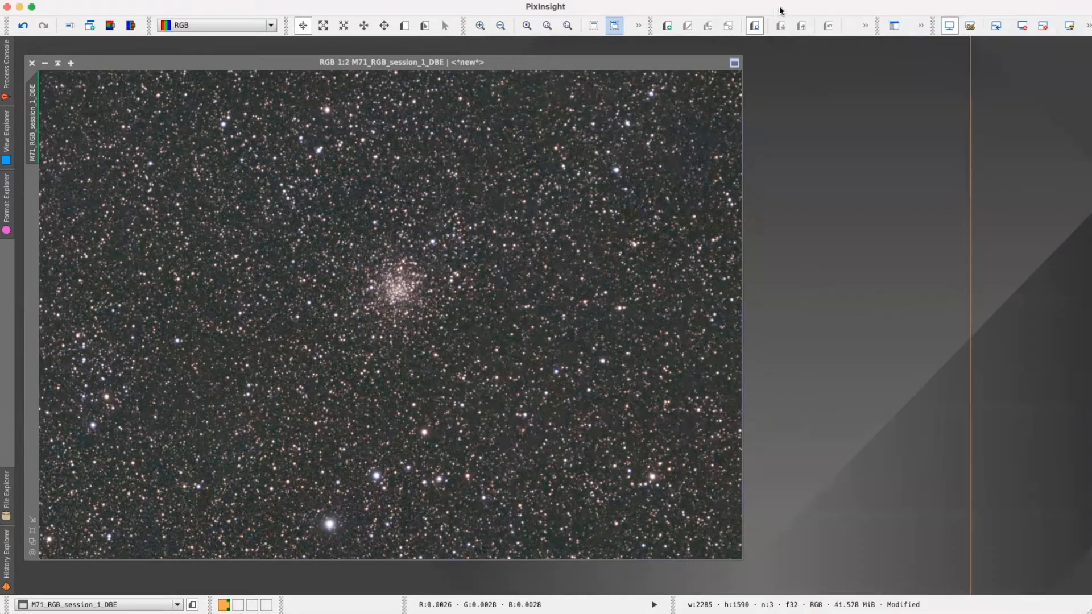
left_click_drag(672, 62, 785, 52)
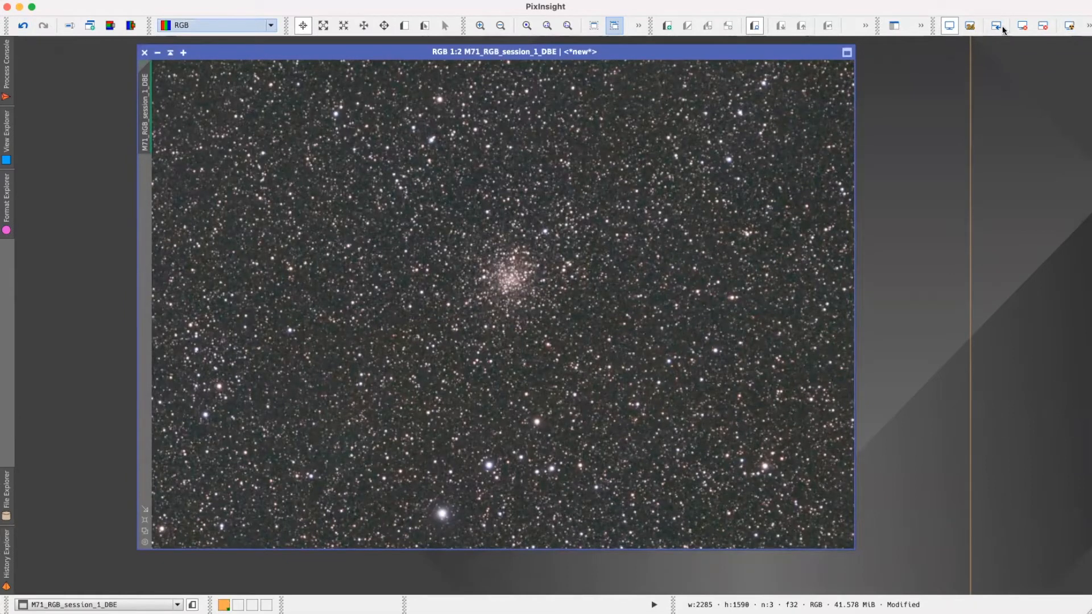
left_click(1070, 26)
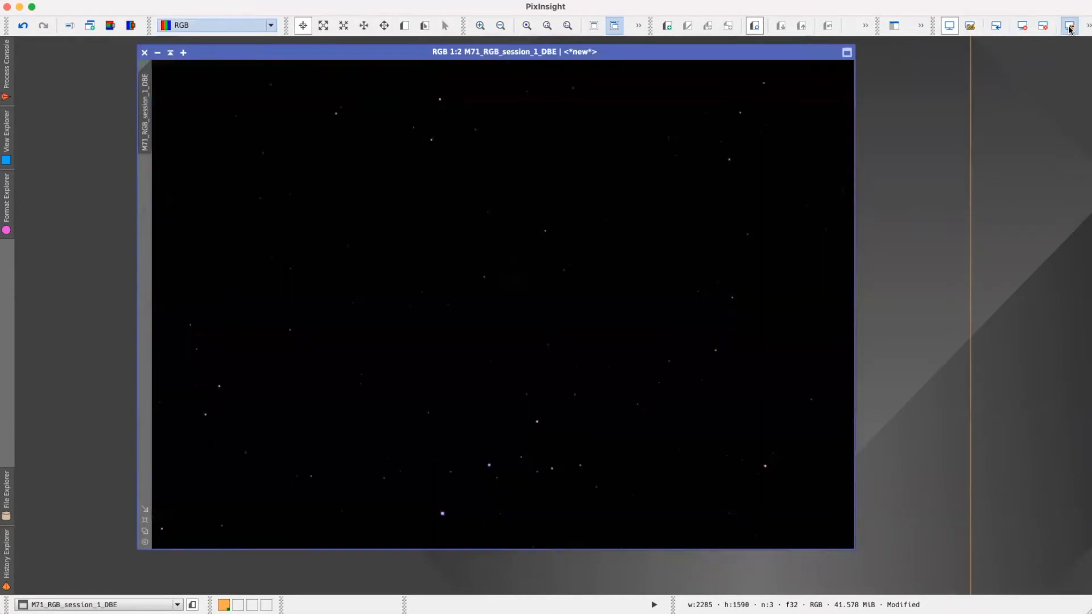
left_click(1070, 26)
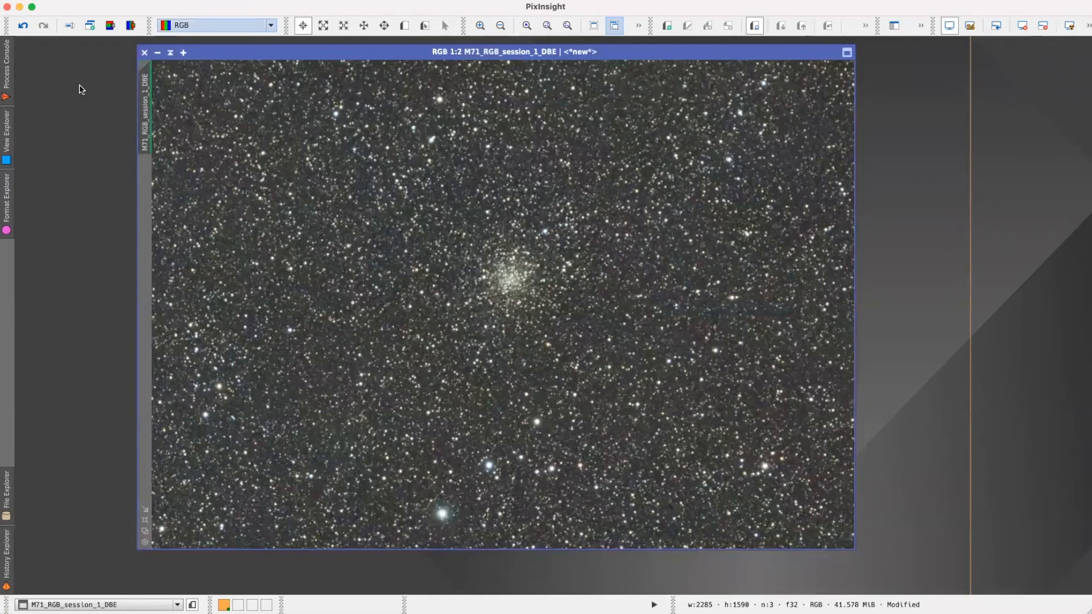
Compare the image before and after the photometric color calibration by undoing and redoing it, ending with the calibration applied.
left_click(23, 27)
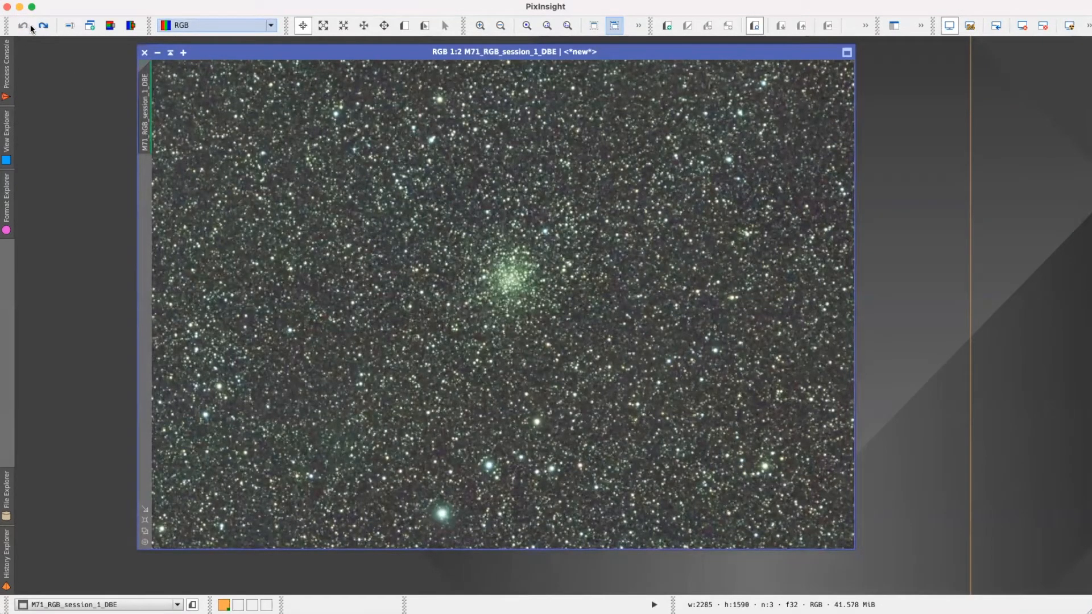
left_click(41, 25)
left_click(23, 26)
left_click(41, 25)
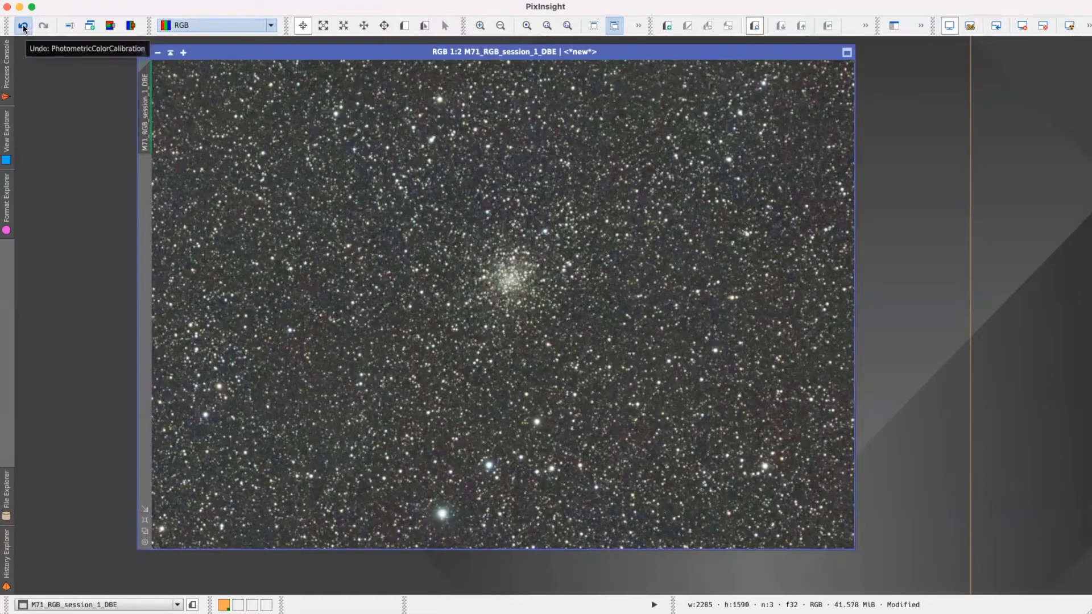
left_click(23, 26)
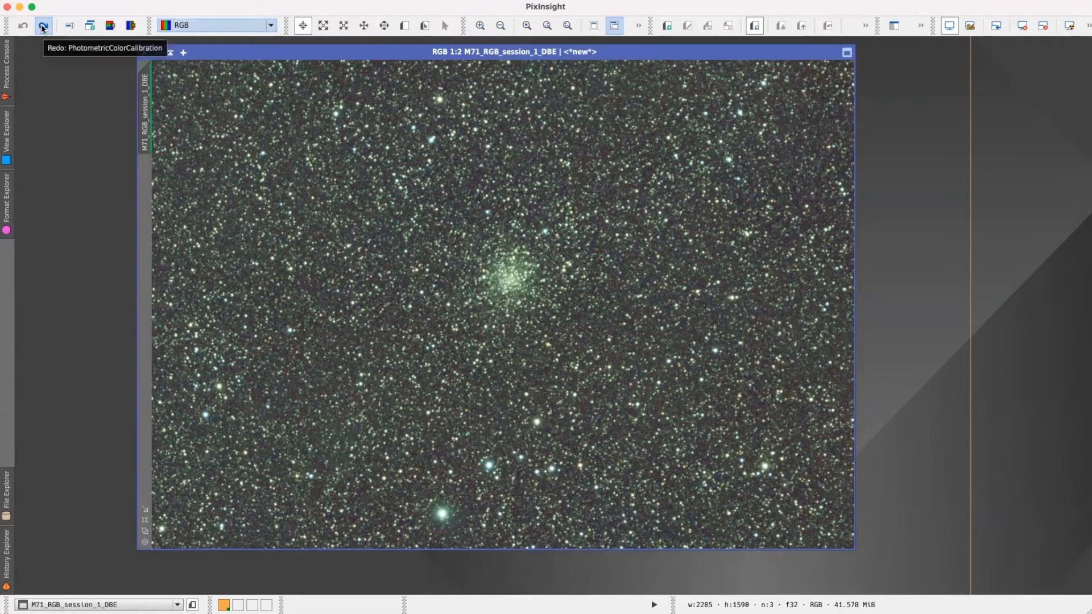
left_click(43, 26)
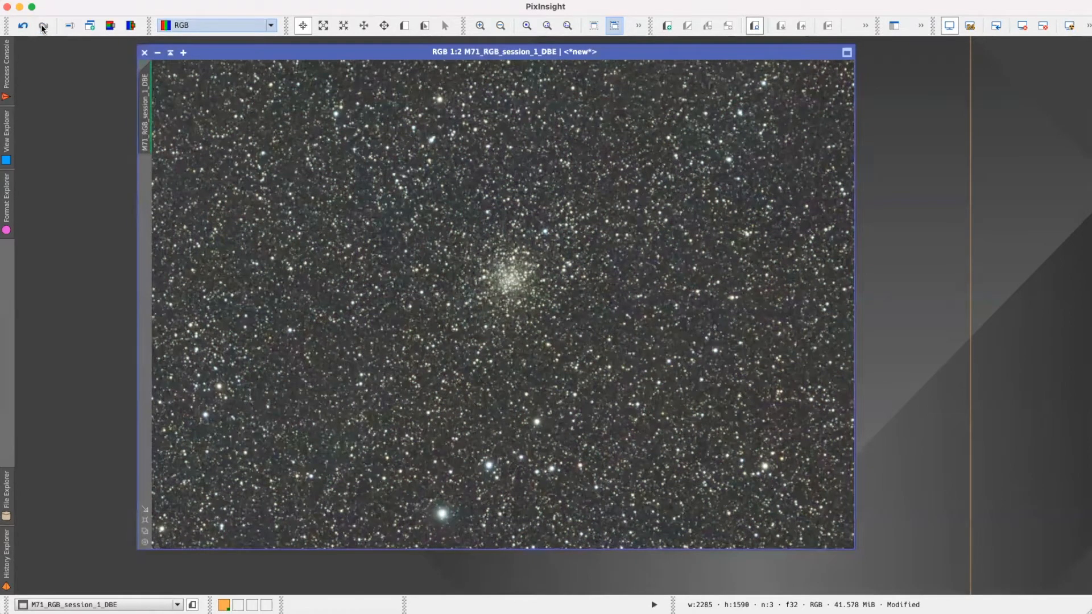
left_click(23, 25)
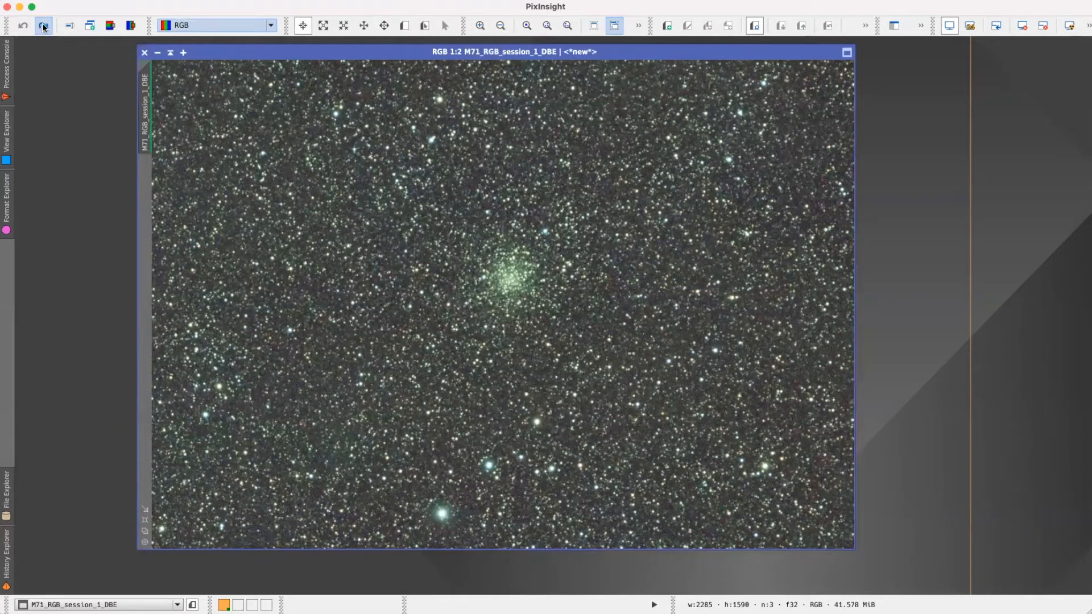
left_click(43, 26)
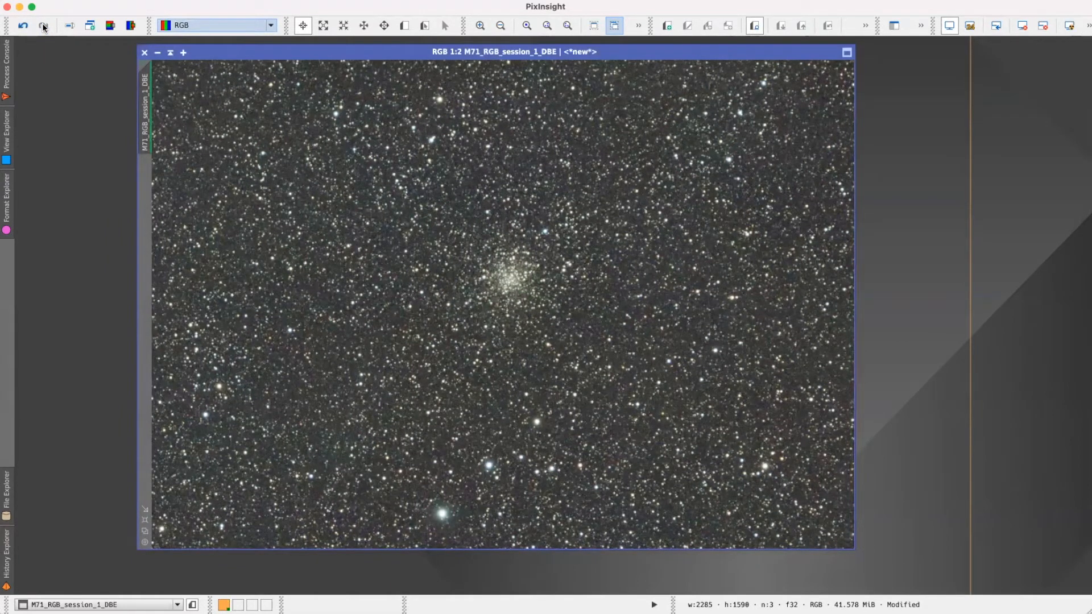
left_click(24, 27)
left_click(44, 26)
Open the SCNR process with Green as the color to remove.
left_click(292, 1)
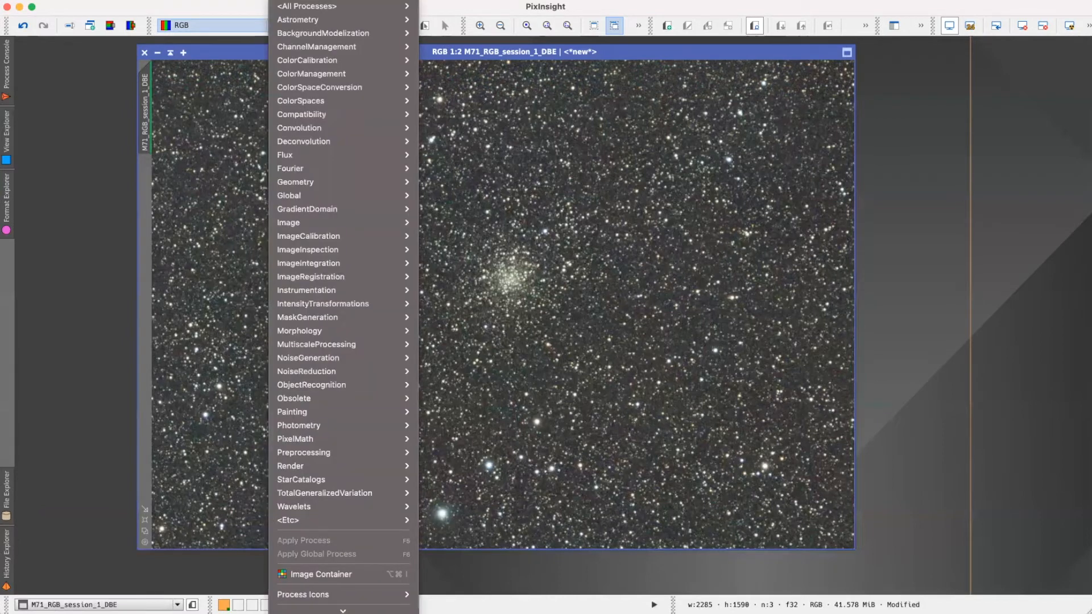
mouse_move(314, 6)
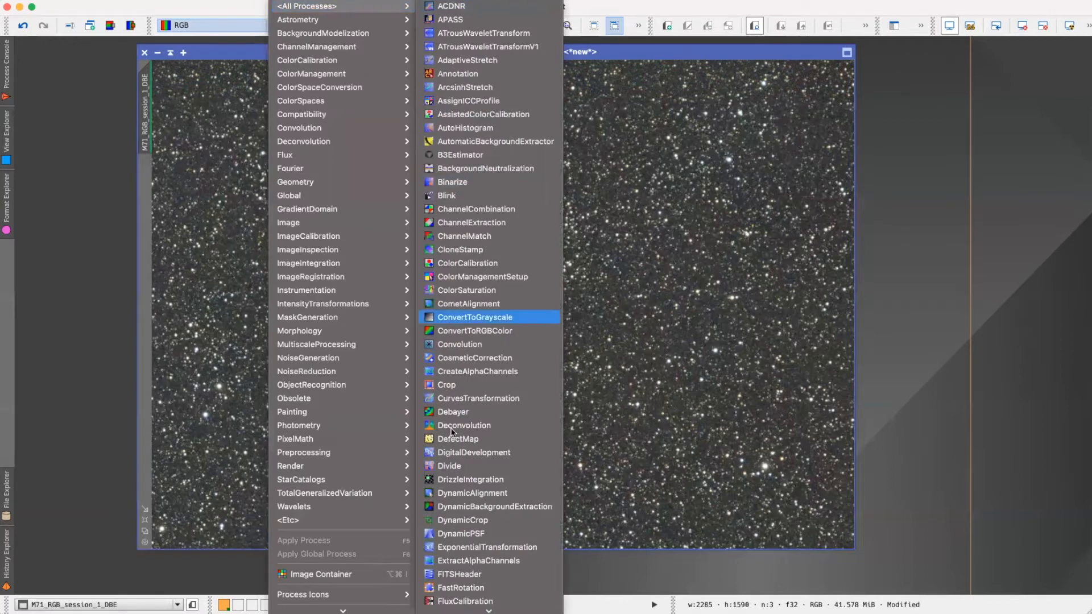
scroll(470, 444, "down", 15)
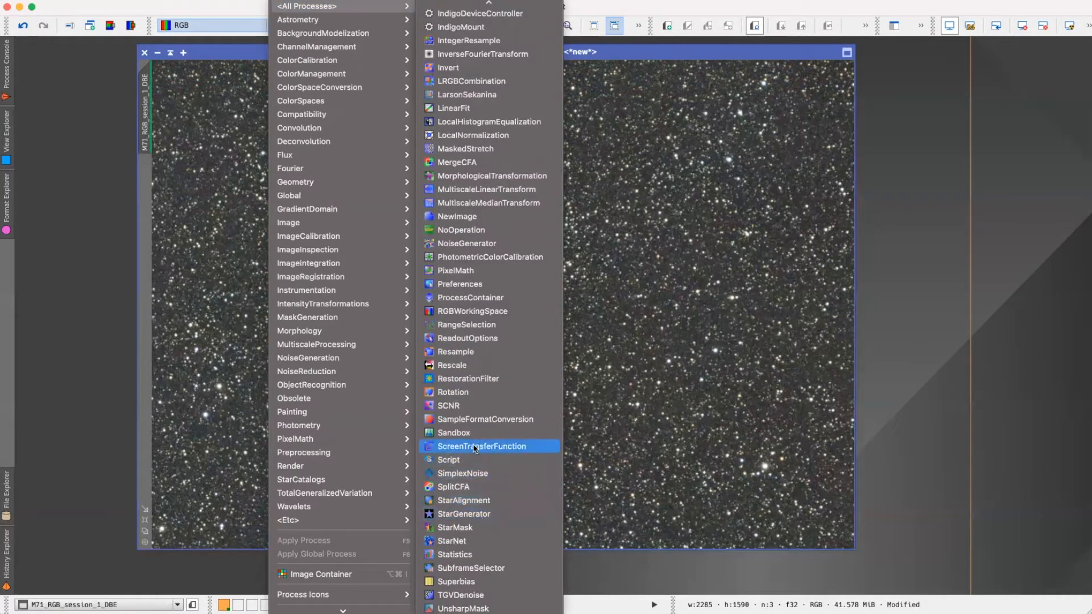
left_click(470, 406)
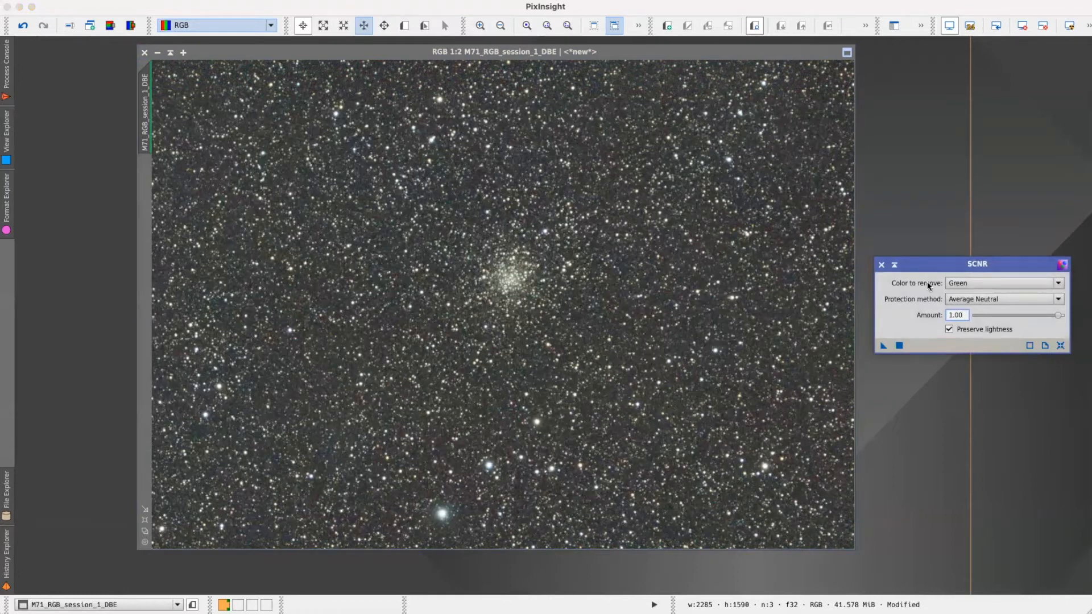
left_click(965, 285)
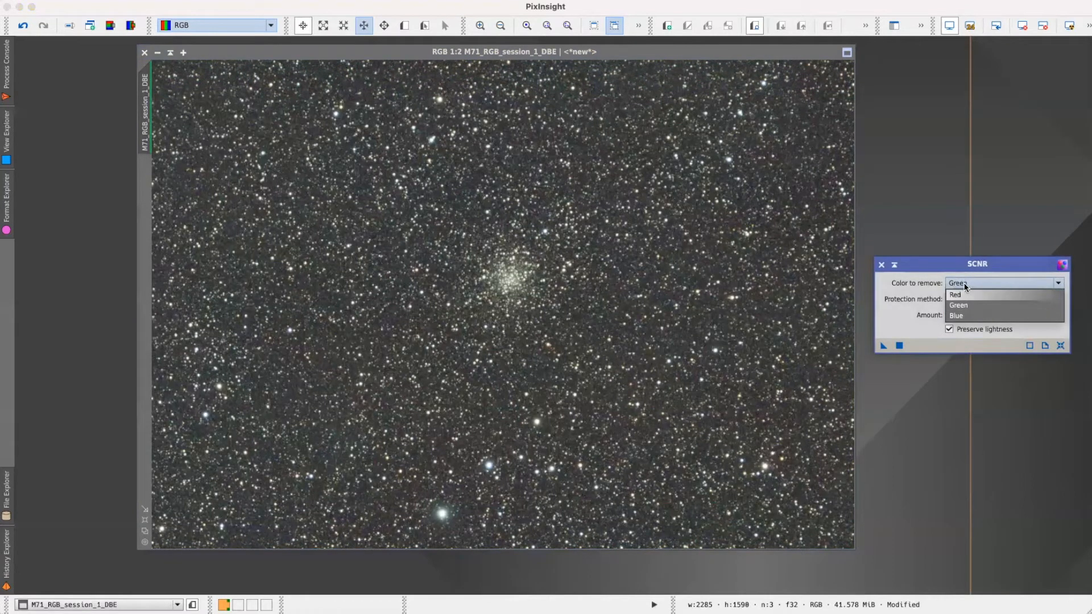
left_click(974, 282)
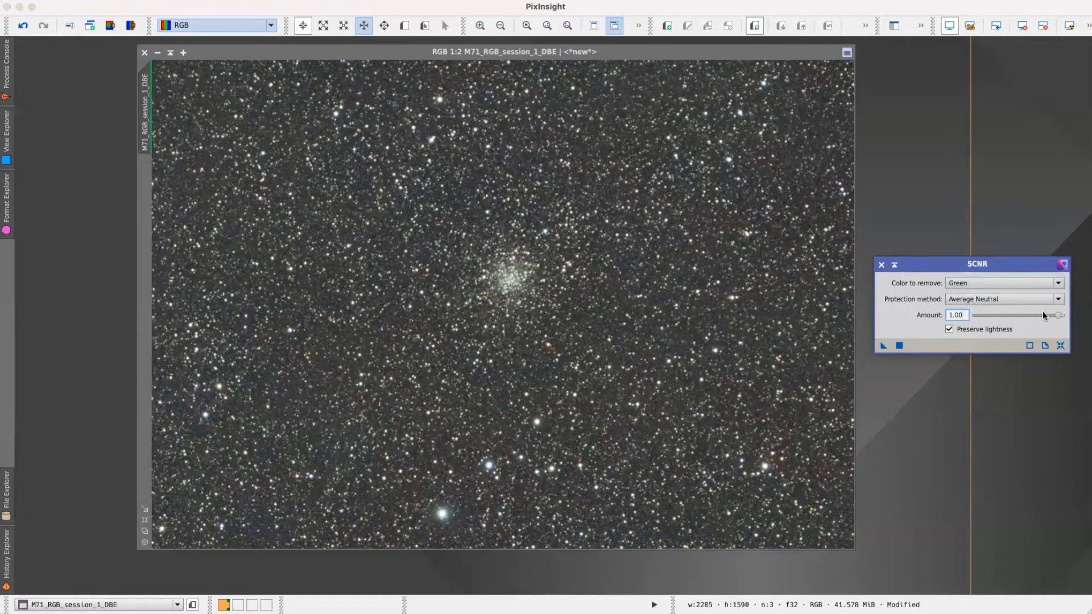
Try SCNR on the calibrated image with an amount of 0.40.
left_click_drag(1056, 315, 1011, 320)
left_click_drag(986, 267, 983, 262)
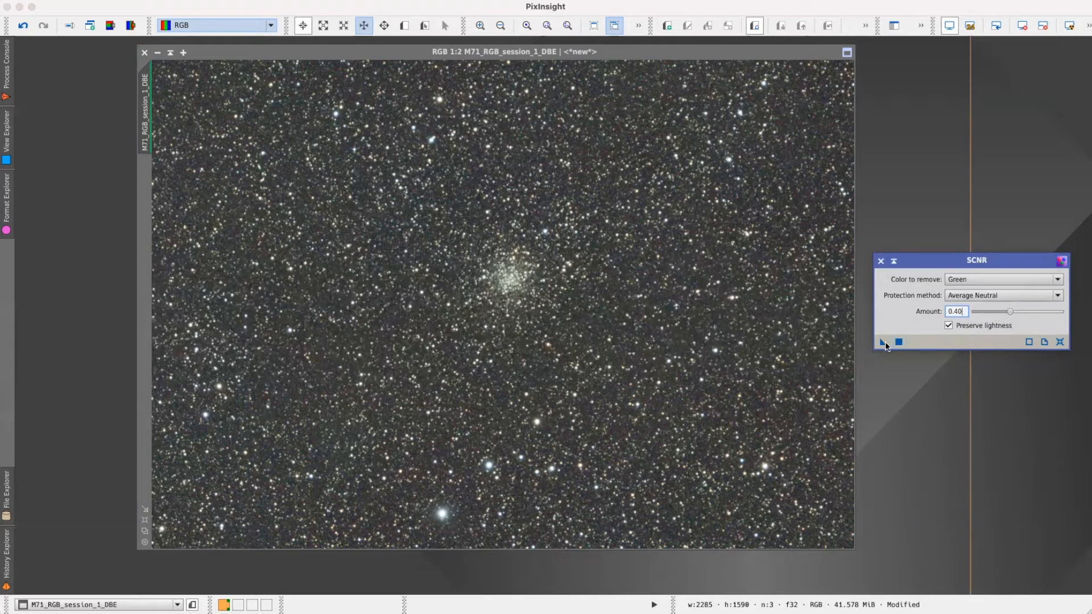
left_click_drag(880, 342, 620, 305)
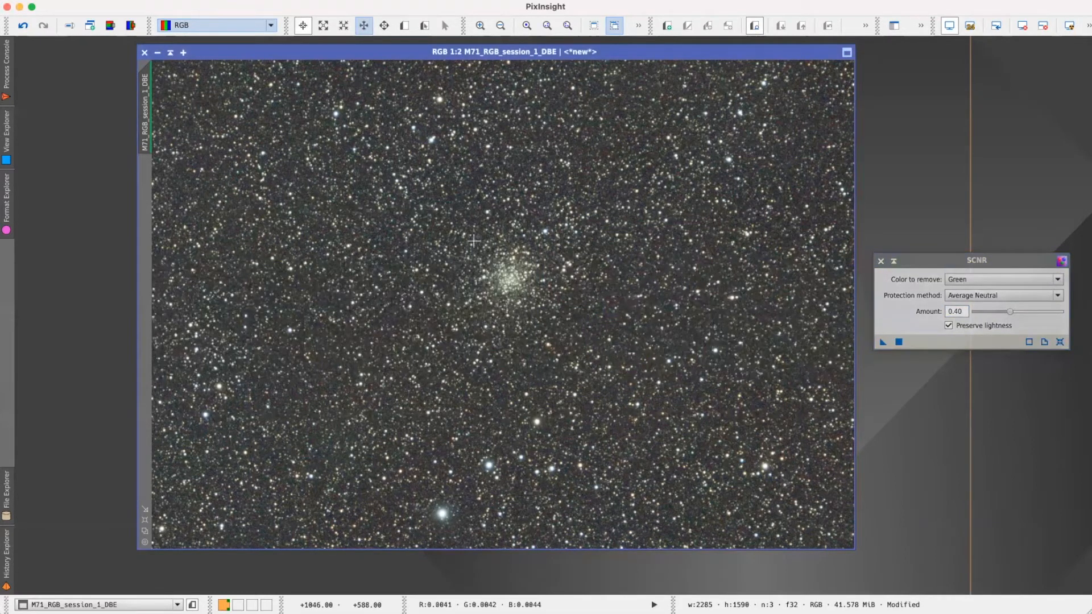
Compare the image with and without the 0.40 green removal, then undo that removal.
left_click(24, 28)
left_click(40, 27)
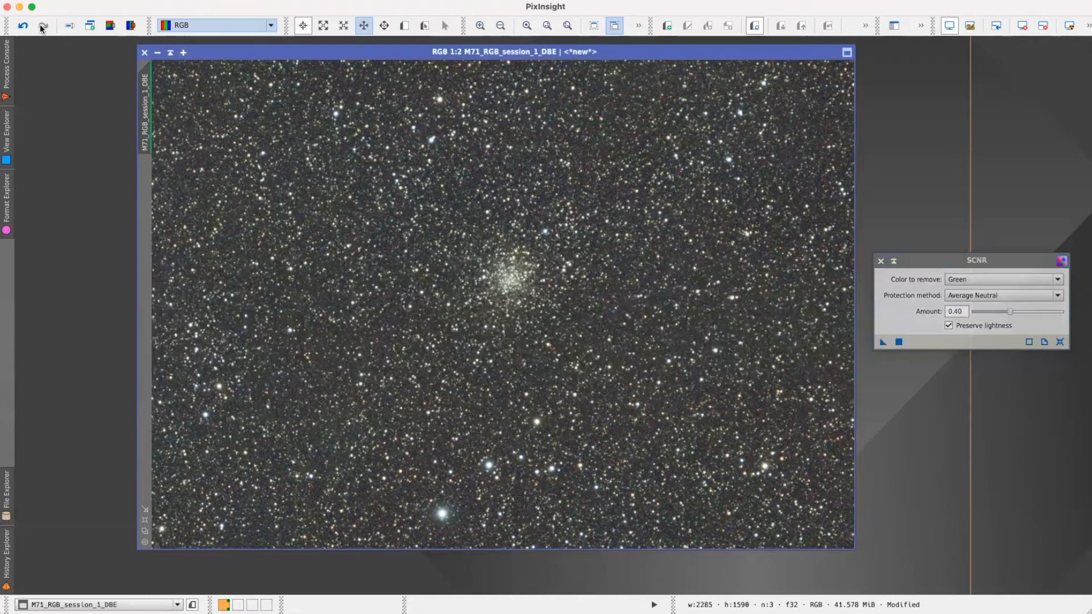
left_click(26, 28)
left_click(43, 28)
left_click(26, 28)
Apply SCNR to the image with an amount of 0.50, comparing it with the uncorrected version before closing the process.
left_click_drag(1007, 312, 1017, 314)
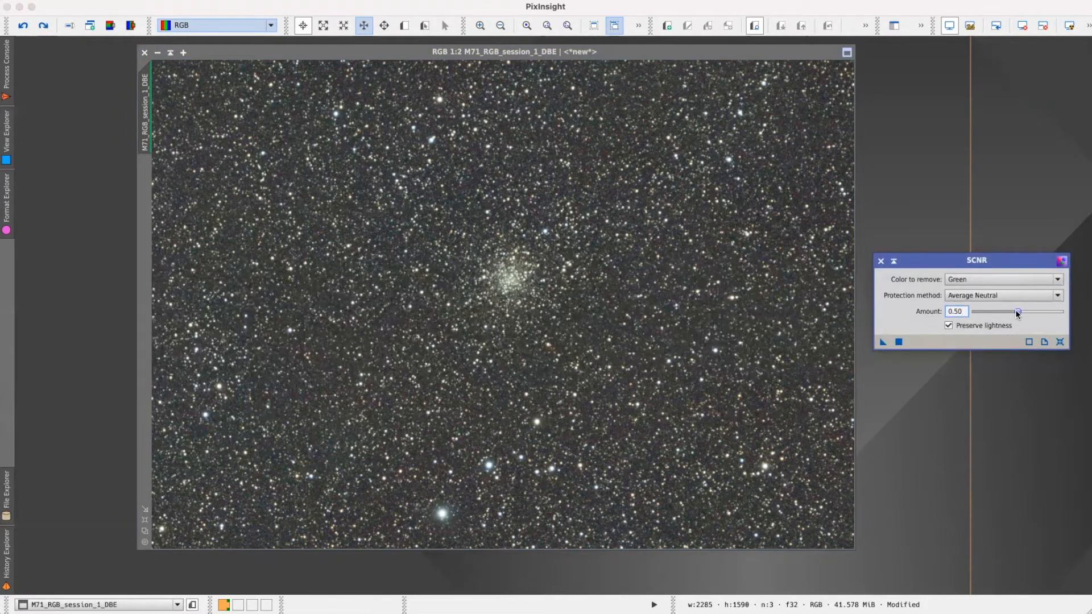
left_click_drag(888, 340, 654, 317)
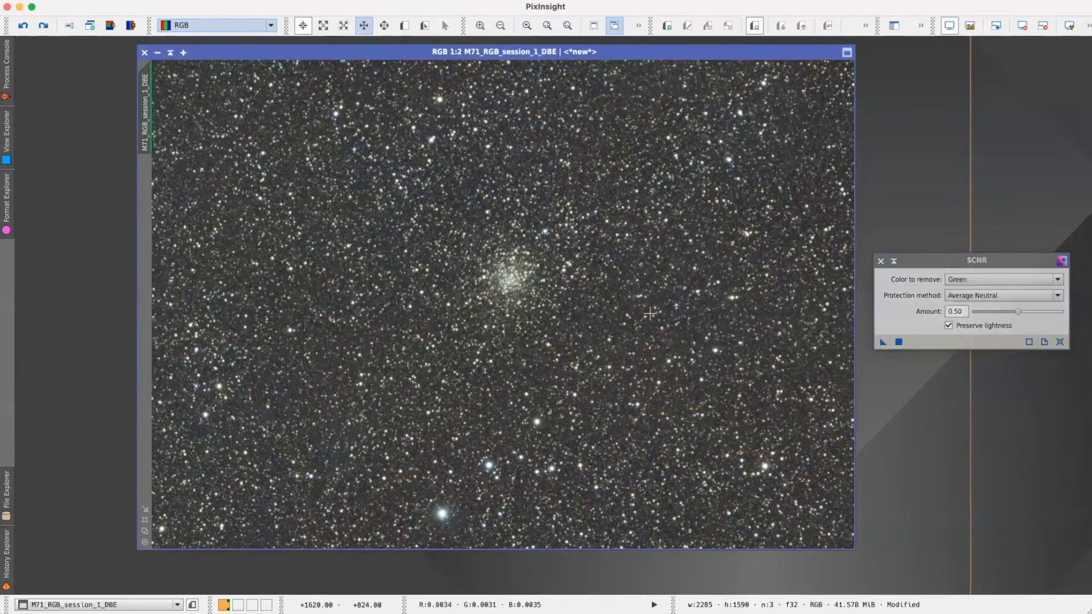
left_click(23, 26)
left_click(42, 26)
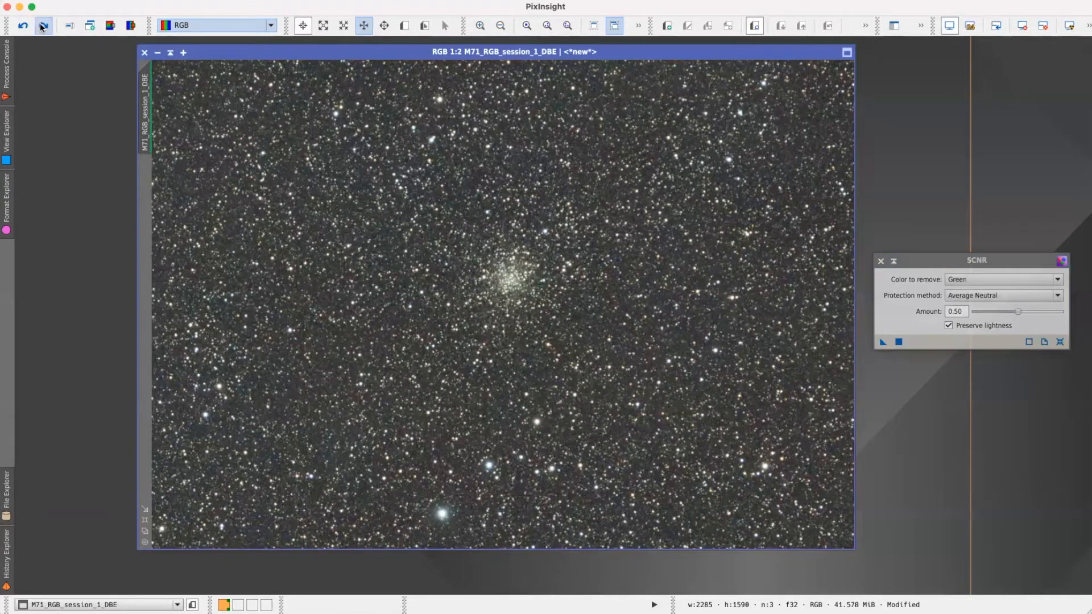
left_click(23, 26)
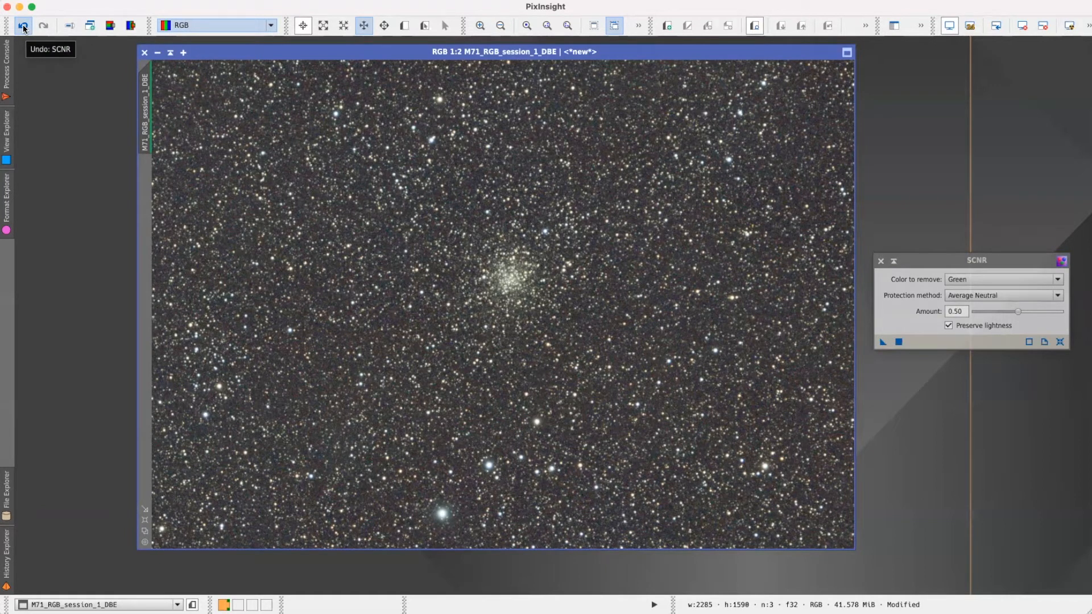
left_click(23, 26)
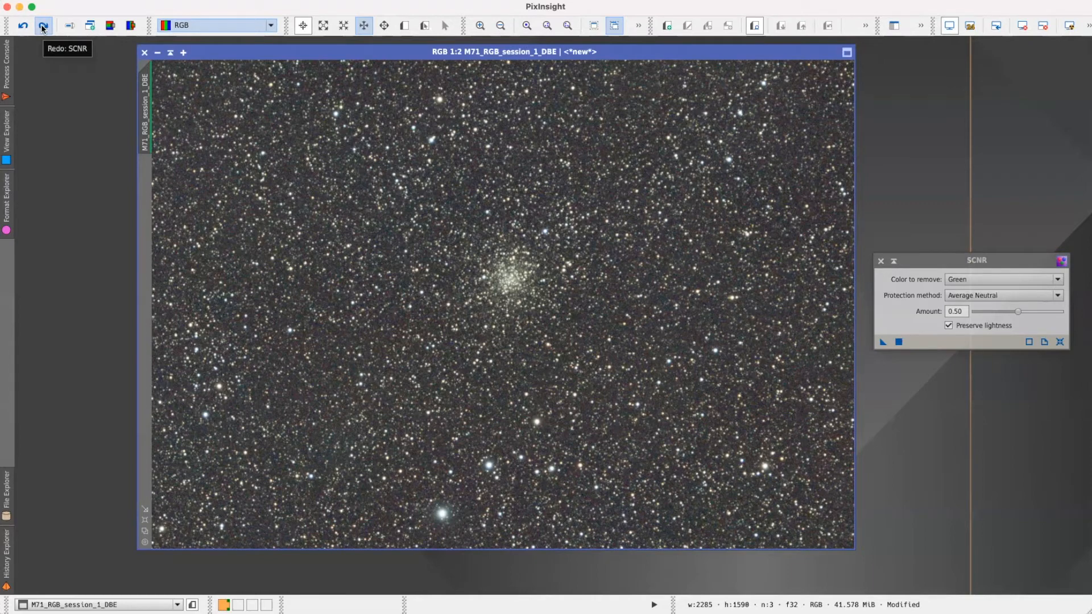
left_click(43, 27)
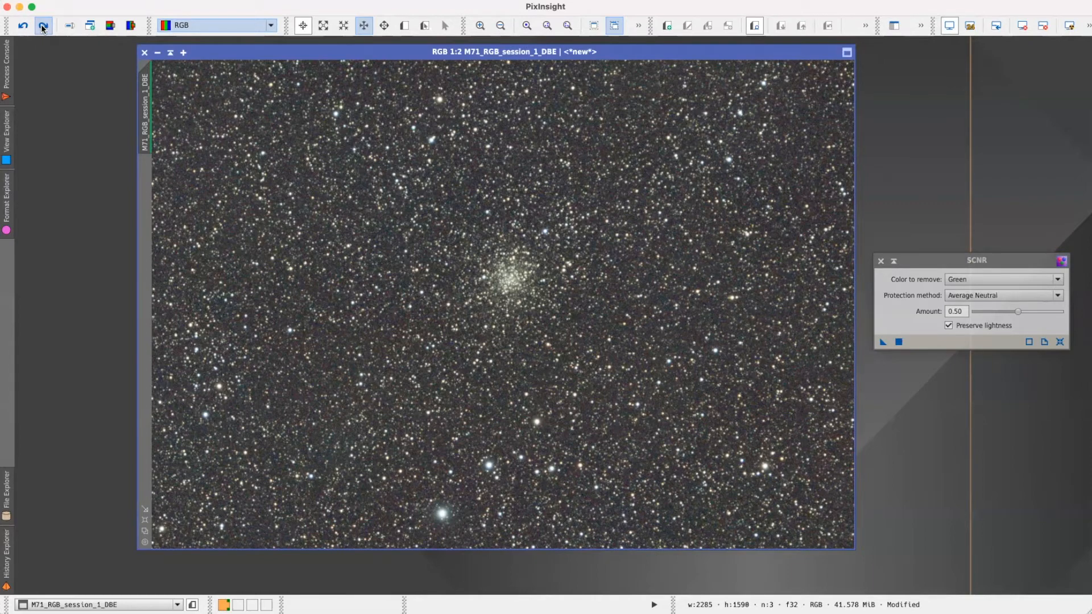
left_click(881, 261)
key("super+a")
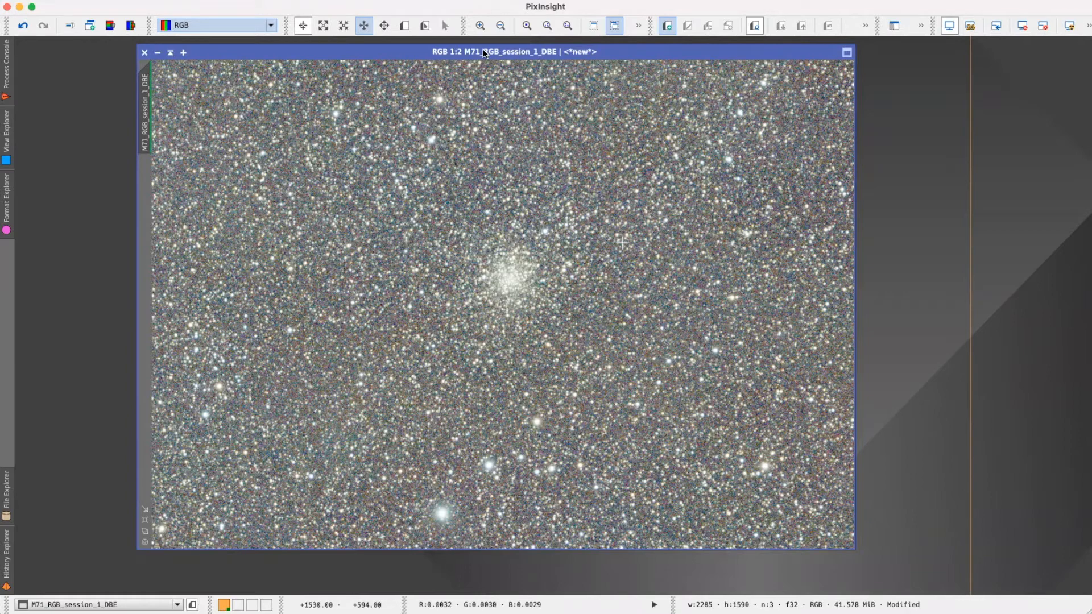
left_click_drag(484, 53, 376, 57)
left_click(330, 2)
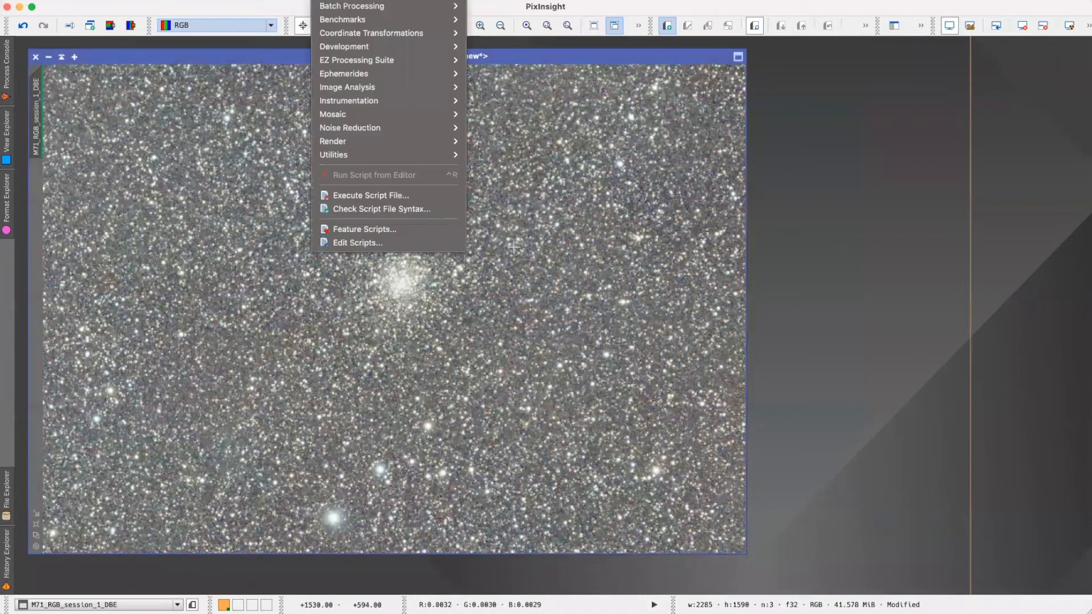
mouse_move(359, 153)
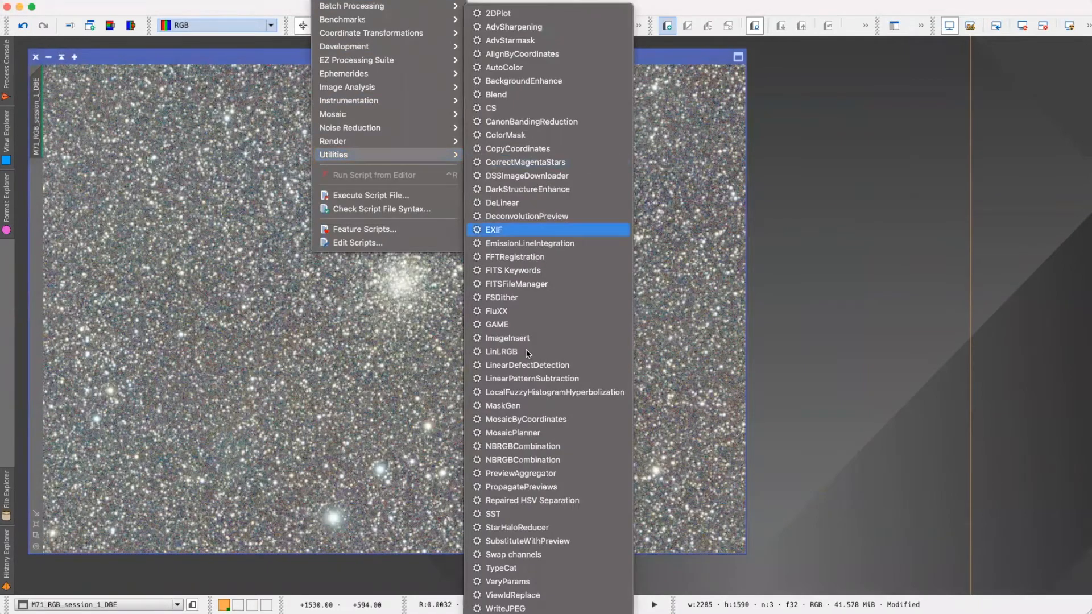
left_click(549, 501)
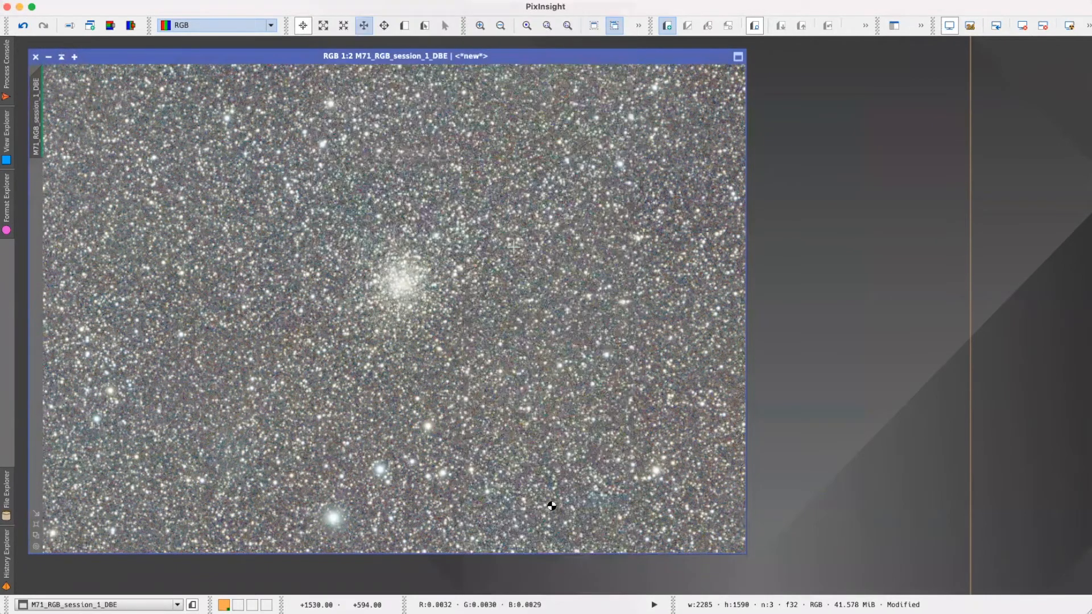
left_click_drag(611, 166, 956, 159)
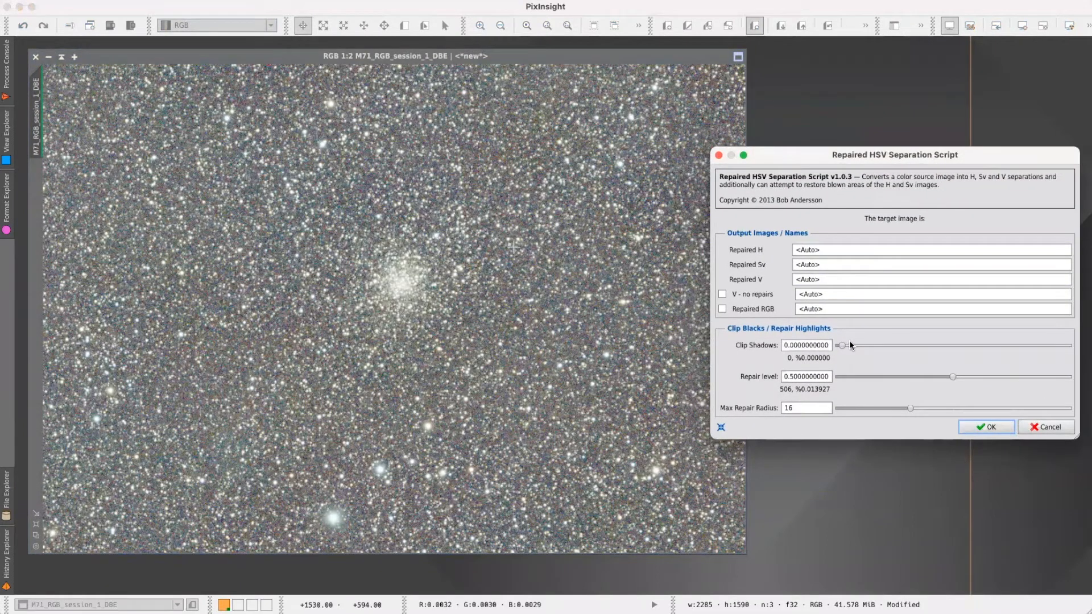
left_click(1027, 427)
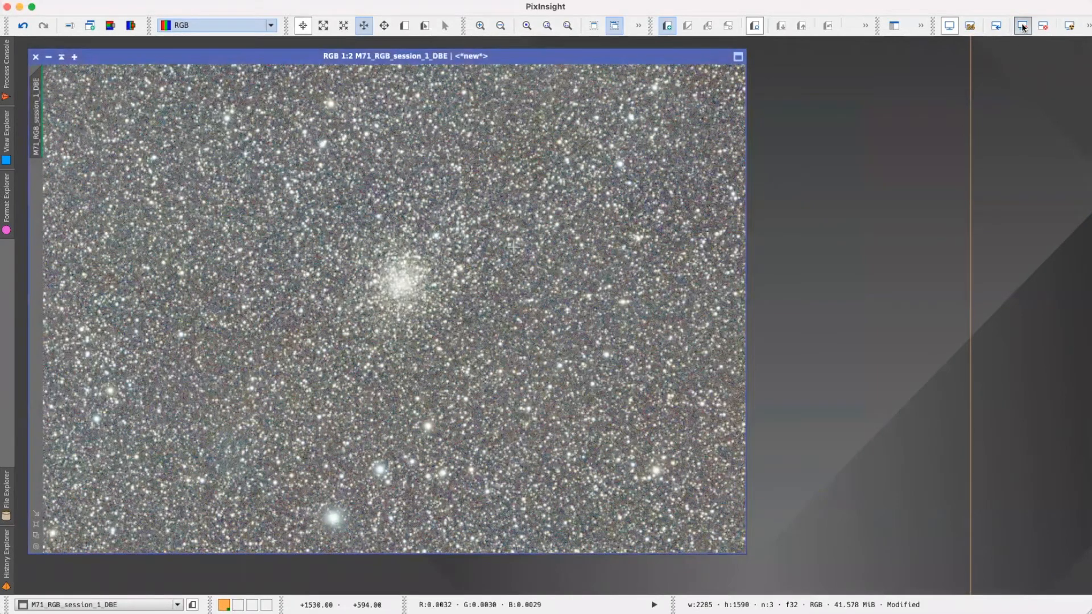
Remove the screen stretch, examine the core color of the brightest star near the image's lower edge, and restore the auto stretch.
left_click(1023, 26)
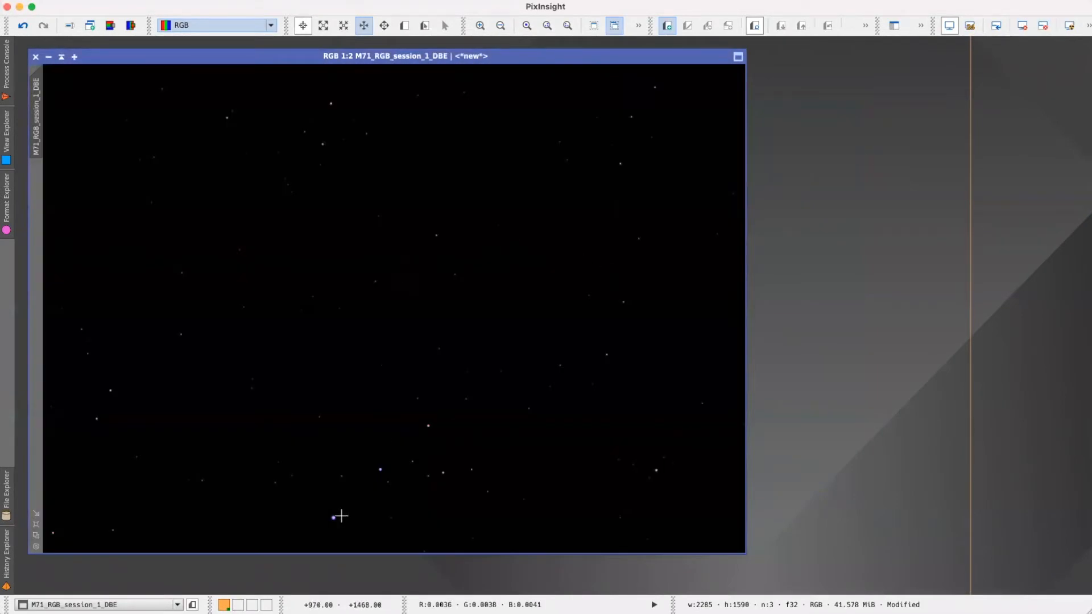
scroll(339, 514, "down", 2)
scroll(344, 415, "up", 4)
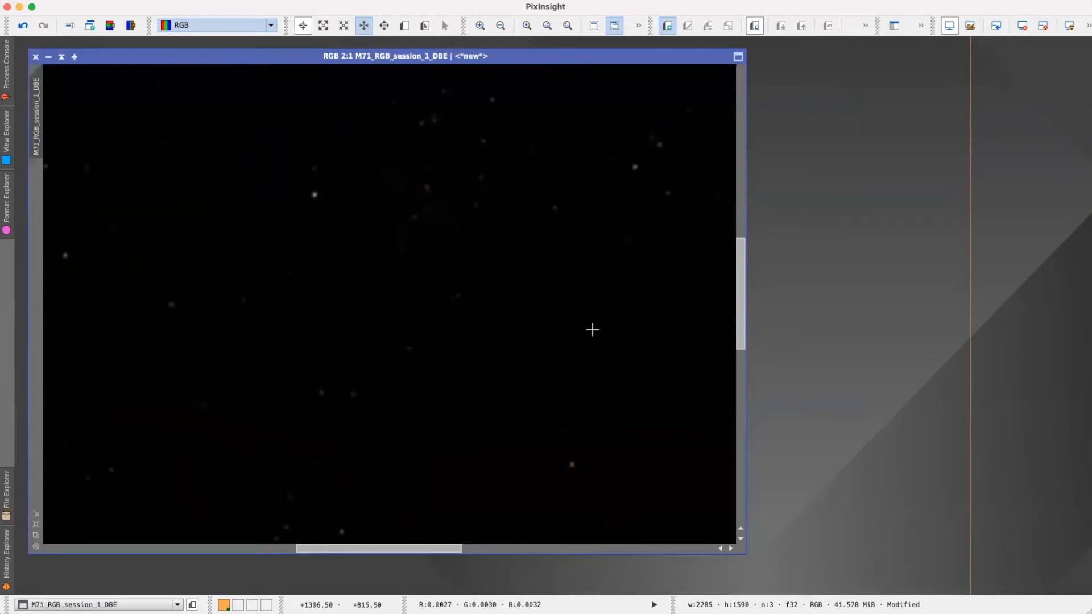
left_click_drag(738, 295, 738, 513)
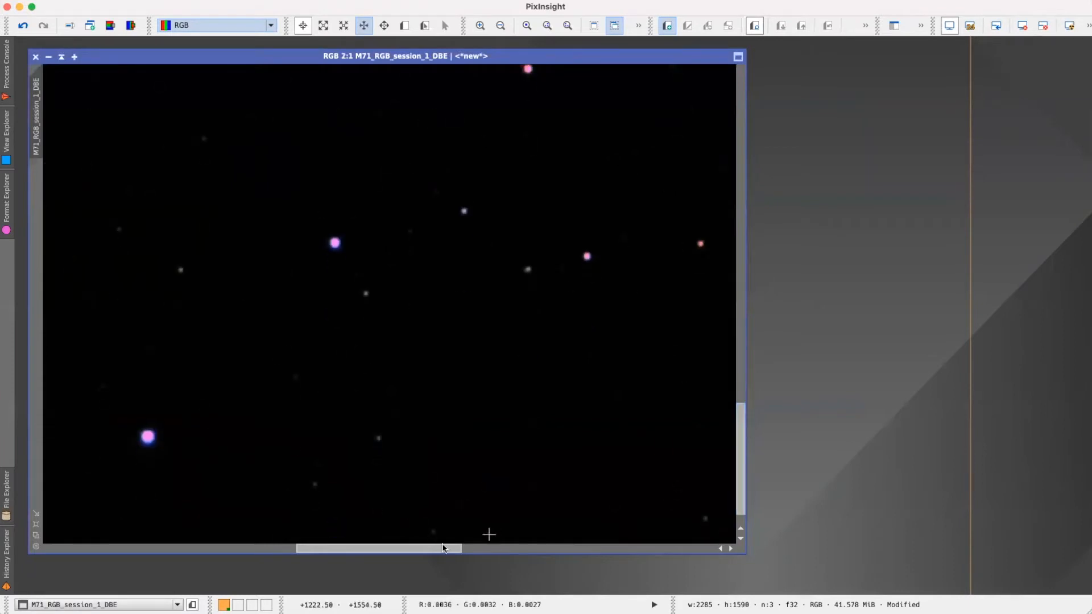
left_click_drag(442, 548, 375, 549)
scroll(432, 422, "up", 2)
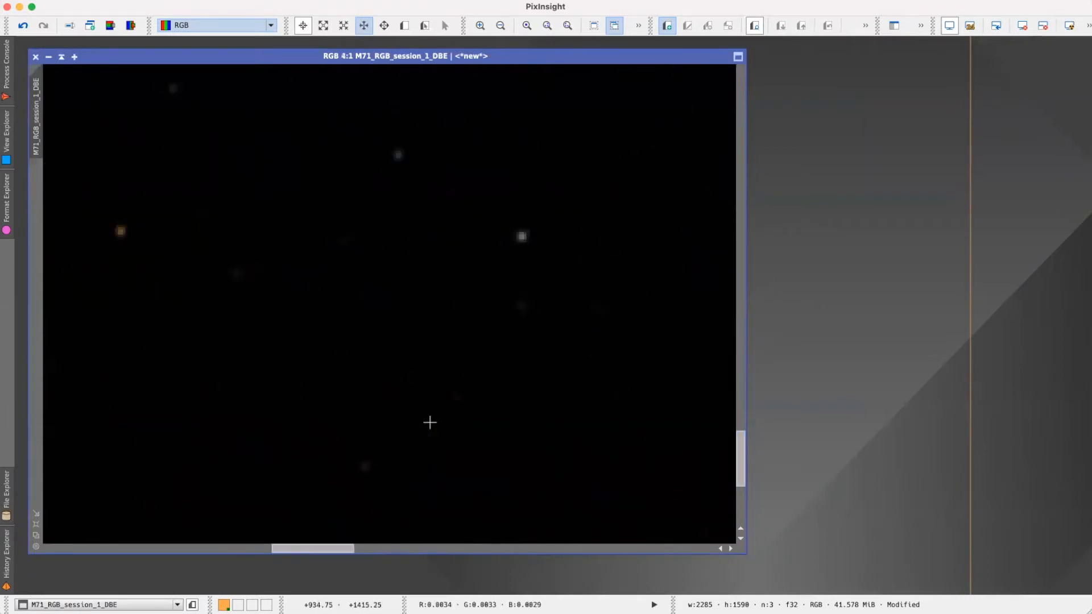
left_click_drag(742, 455, 739, 482)
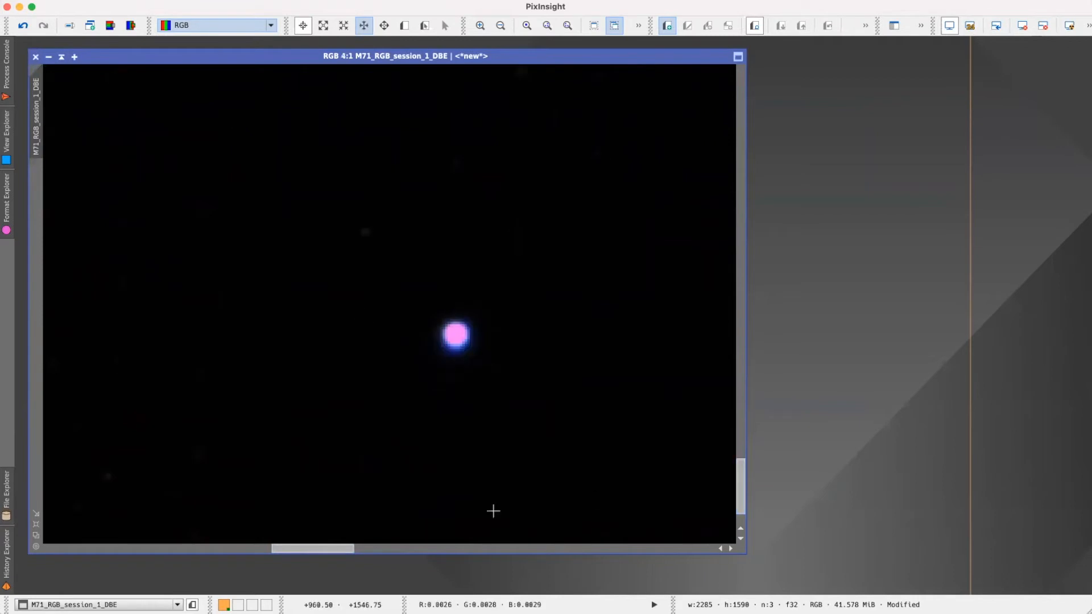
scroll(470, 329, "up", 2)
scroll(470, 328, "up", 3)
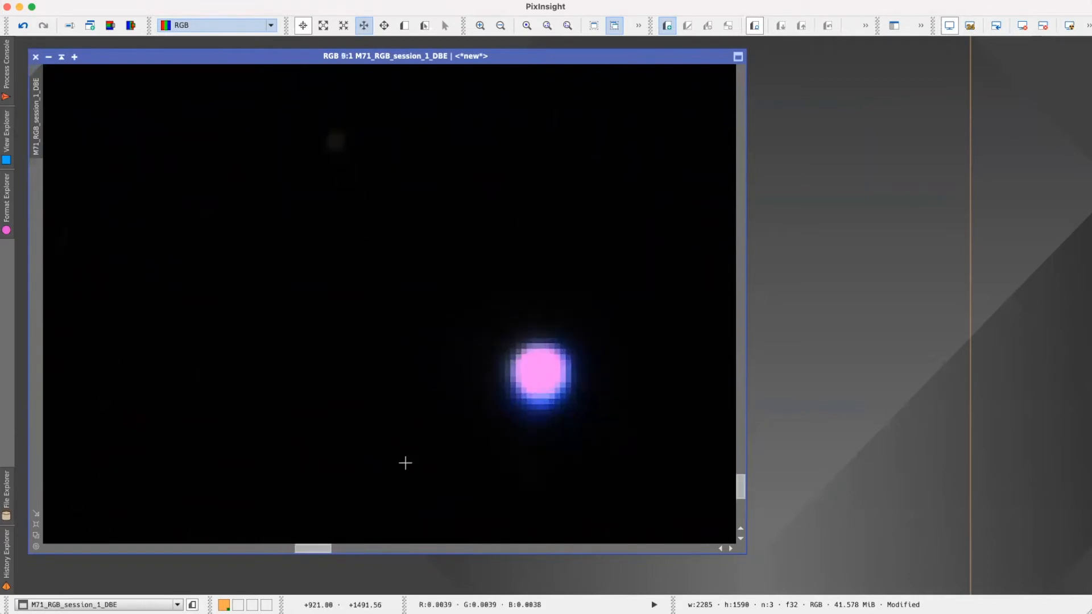
left_click_drag(326, 549, 336, 550)
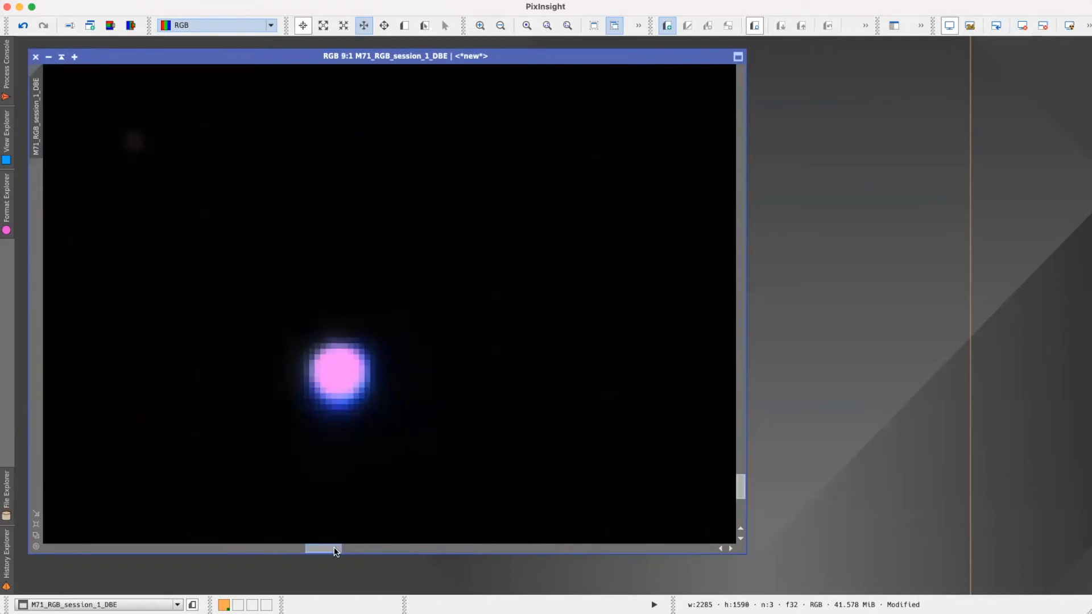
left_click(1070, 25)
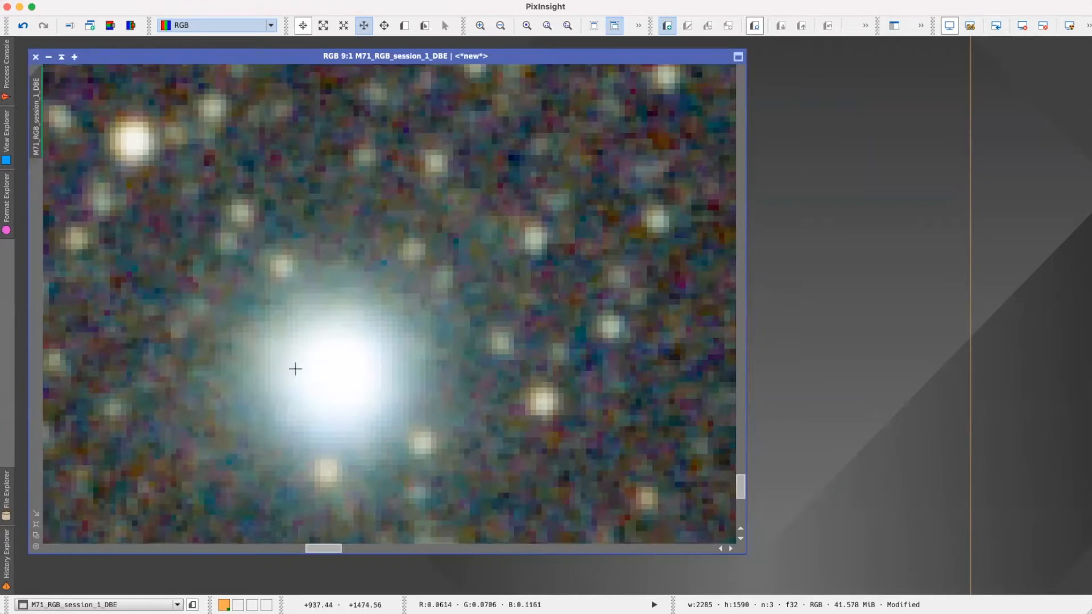
Inspect the cores and color fringes of smaller bright stars in the stretched image at high magnification.
left_click_drag(325, 556, 230, 549)
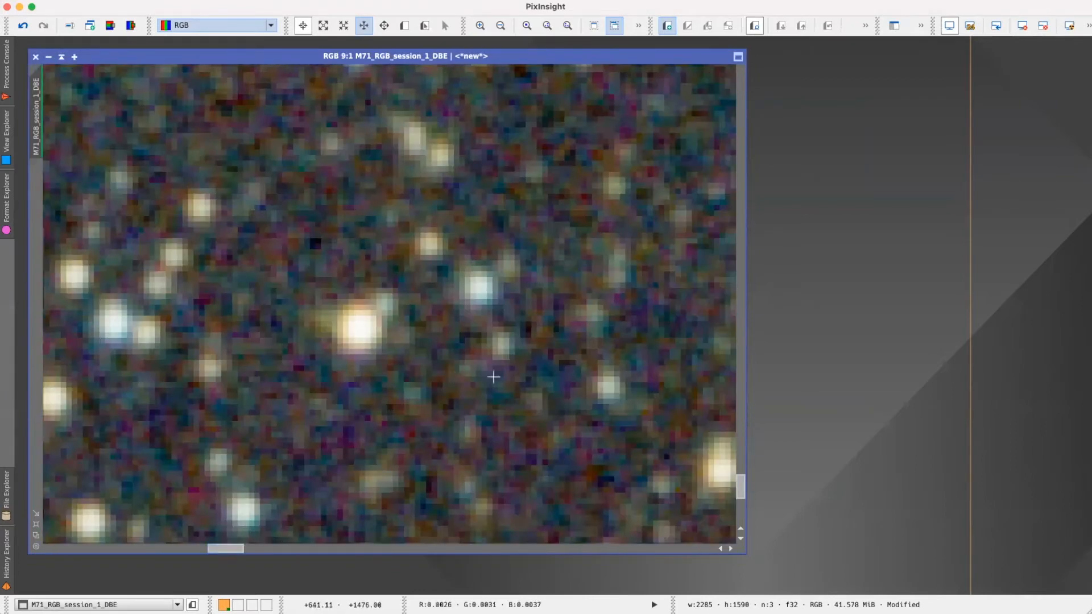
scroll(402, 330, "up", 1)
scroll(364, 328, "up", 3)
scroll(354, 338, "up", 3)
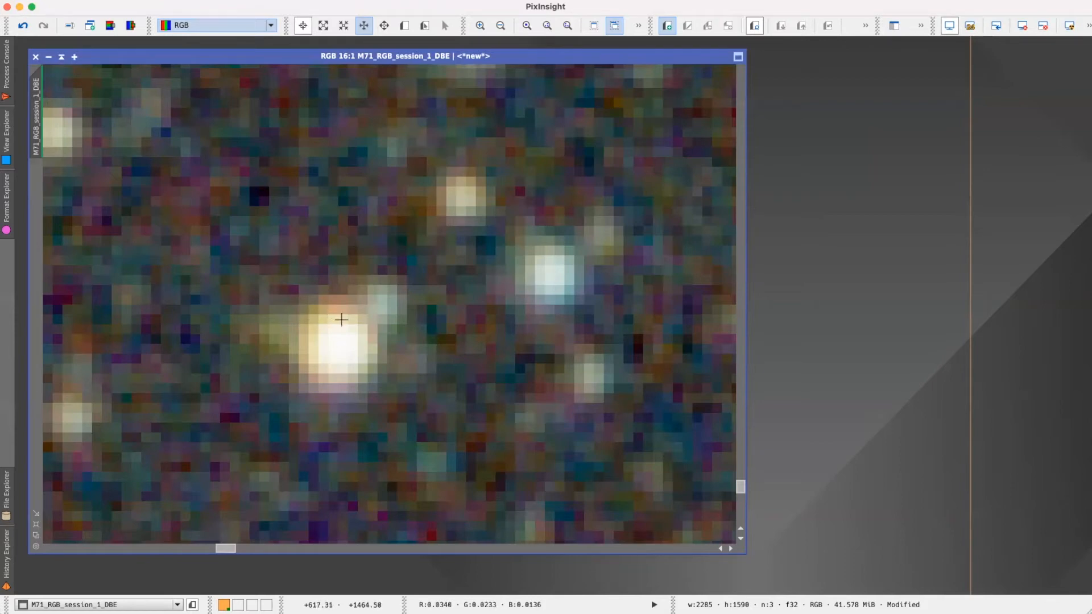
scroll(598, 384, "down", 3)
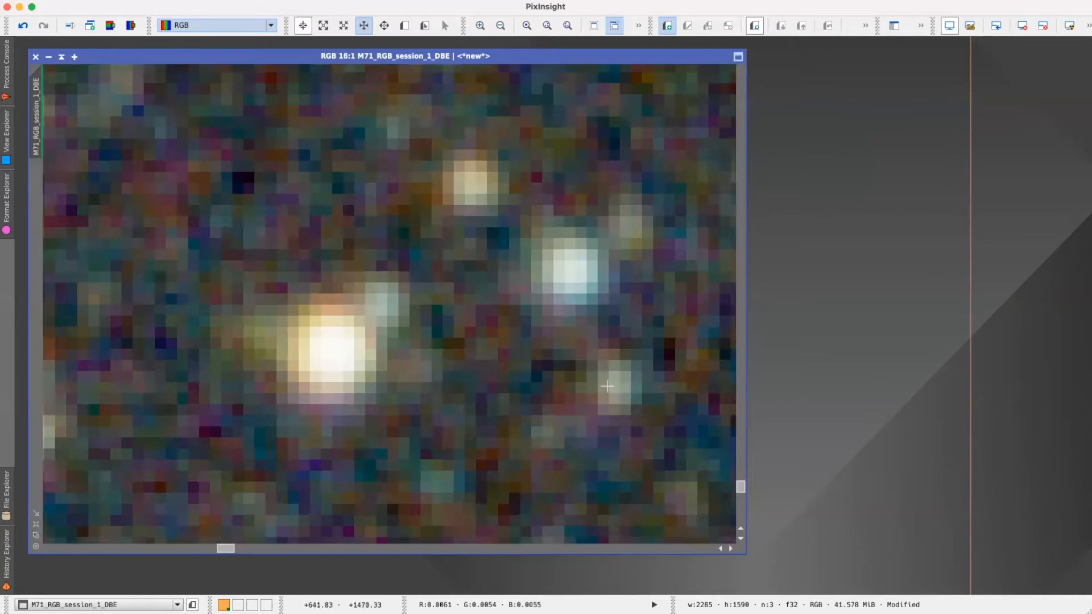
scroll(575, 376, "down", 3)
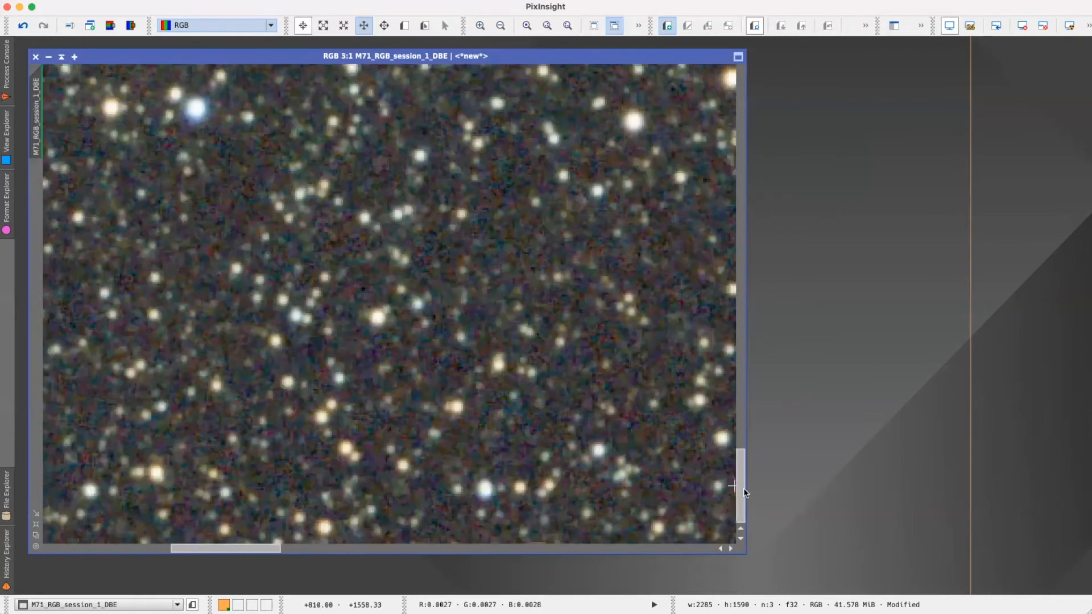
left_click_drag(742, 487, 742, 433)
left_click_drag(264, 548, 206, 548)
scroll(446, 300, "up", 5)
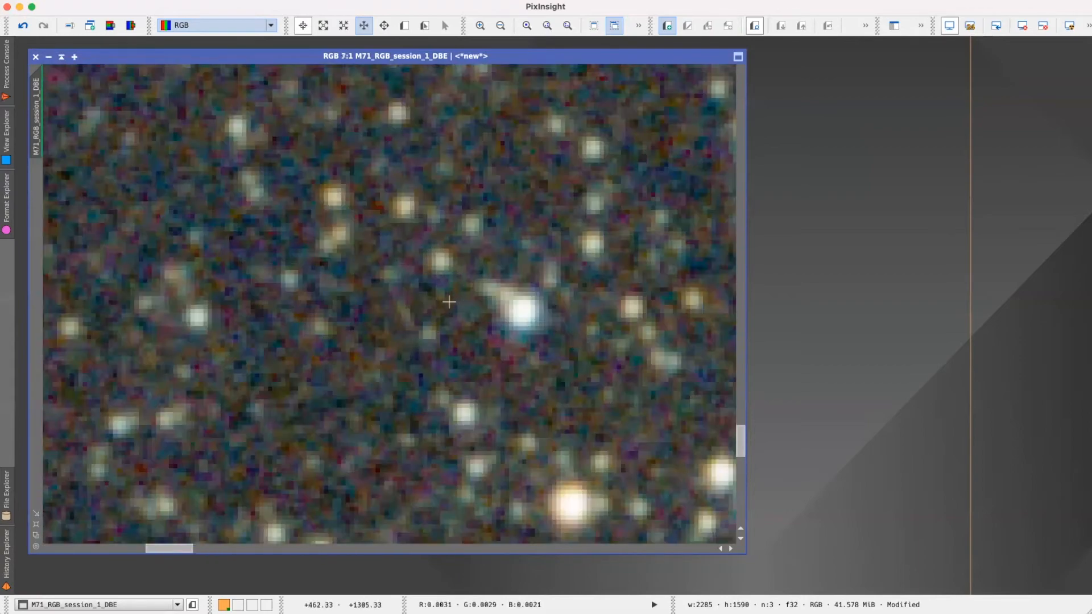
scroll(536, 307, "up", 2)
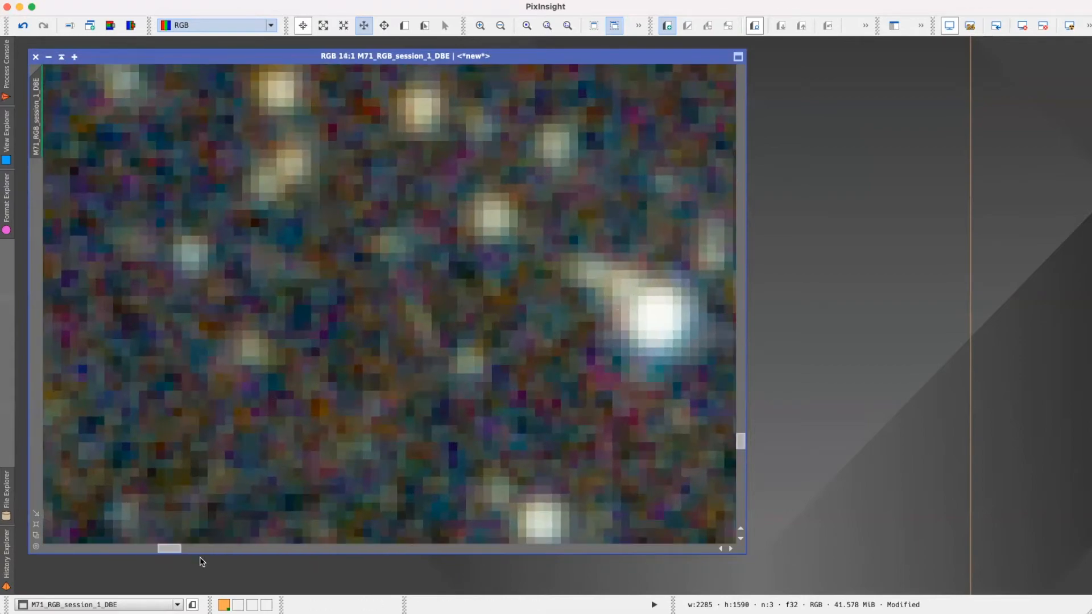
left_click_drag(182, 550, 191, 550)
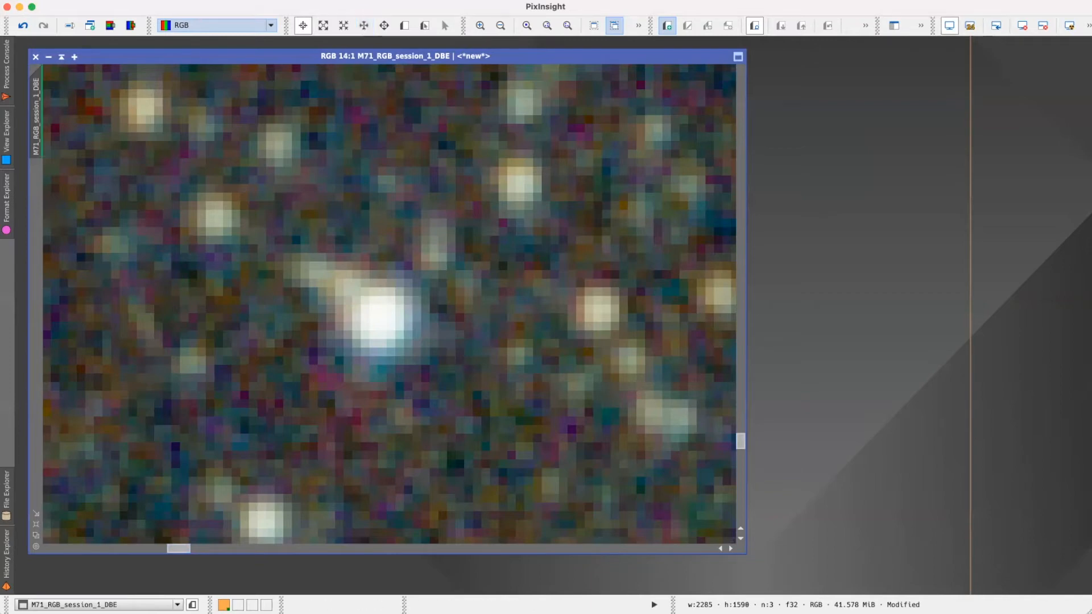
Open the Repaired HSV Separation script and set its repair level to 0.15.
left_click(326, 0)
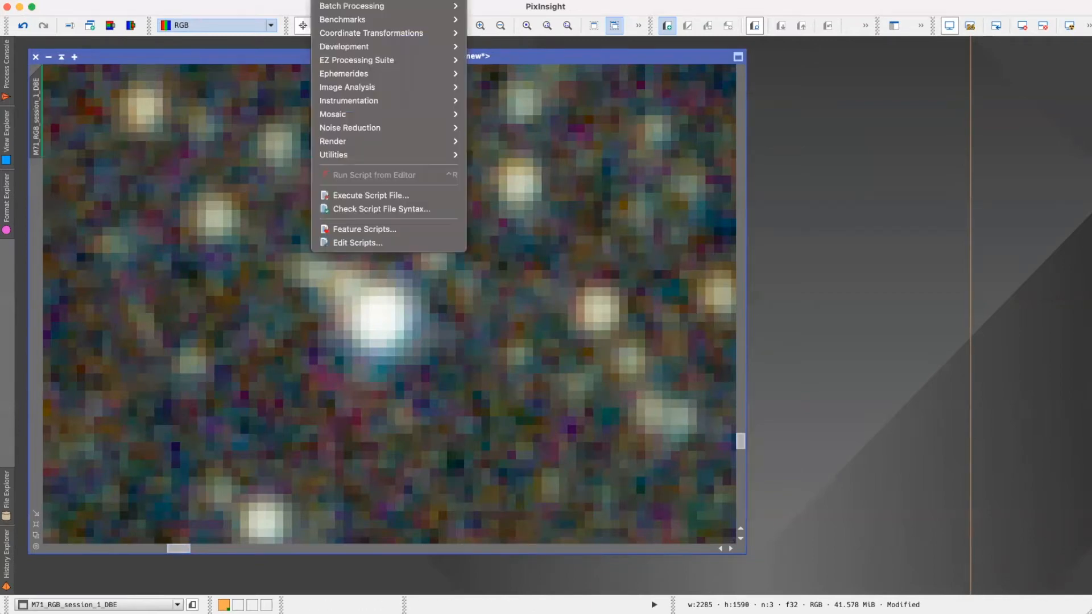
mouse_move(346, 156)
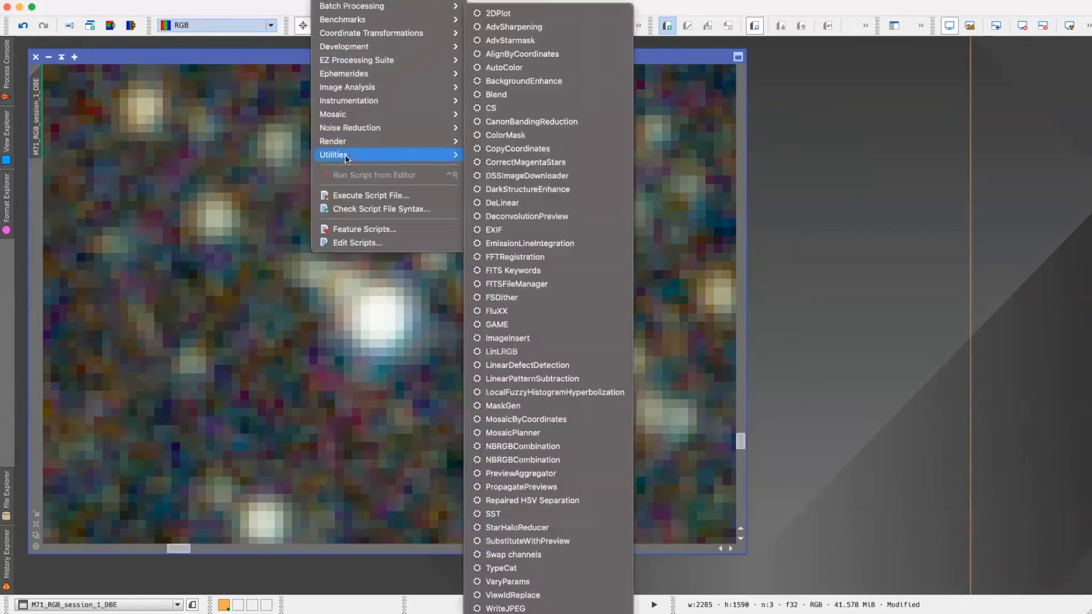
left_click(528, 500)
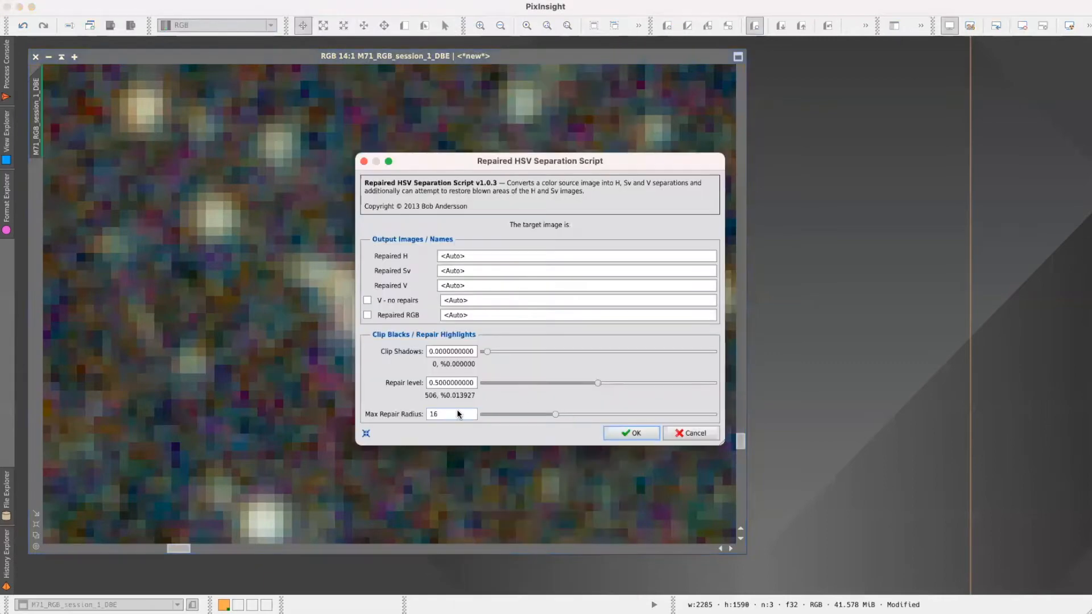
left_click(442, 383)
left_click_drag(434, 384, 447, 384)
type("15")
key("Tab")
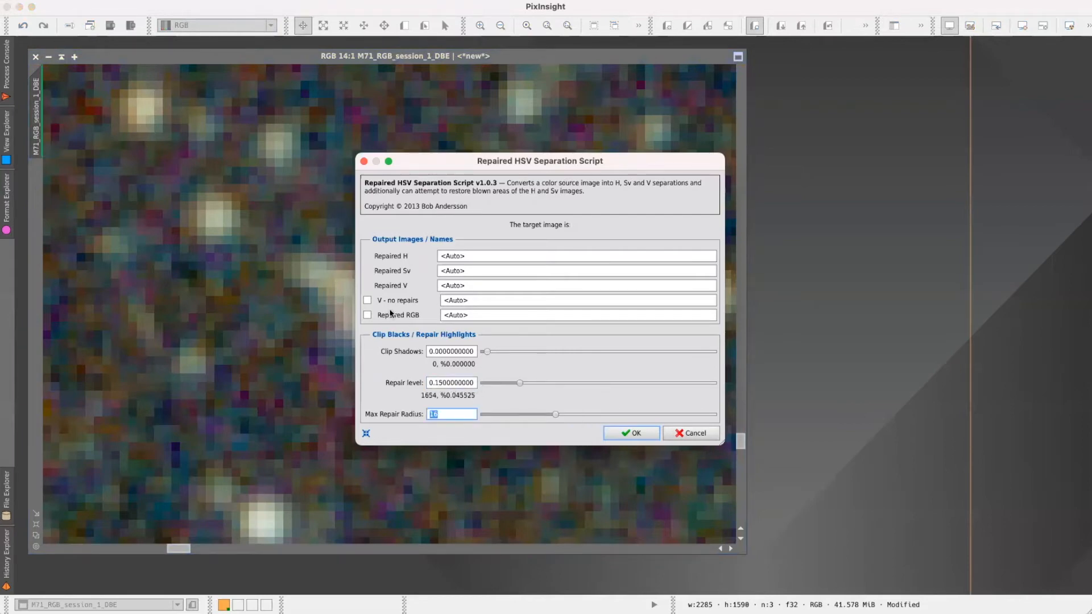
Enable the unrepaired V output and run the HSV separation with a maximum repair radius of 16.
left_click(367, 301)
left_click_drag(573, 166, 897, 169)
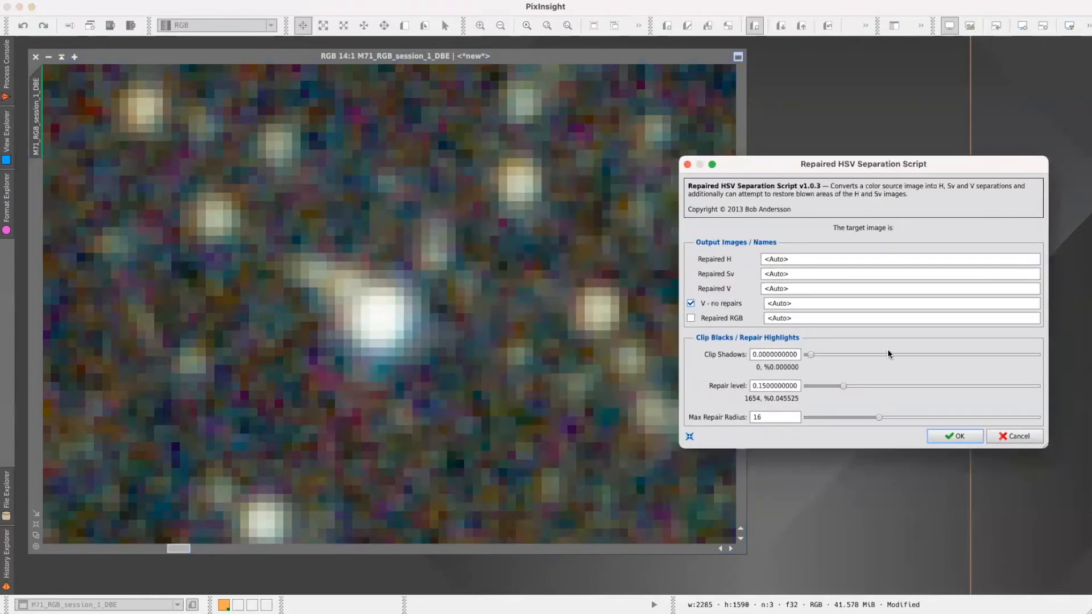
left_click(950, 438)
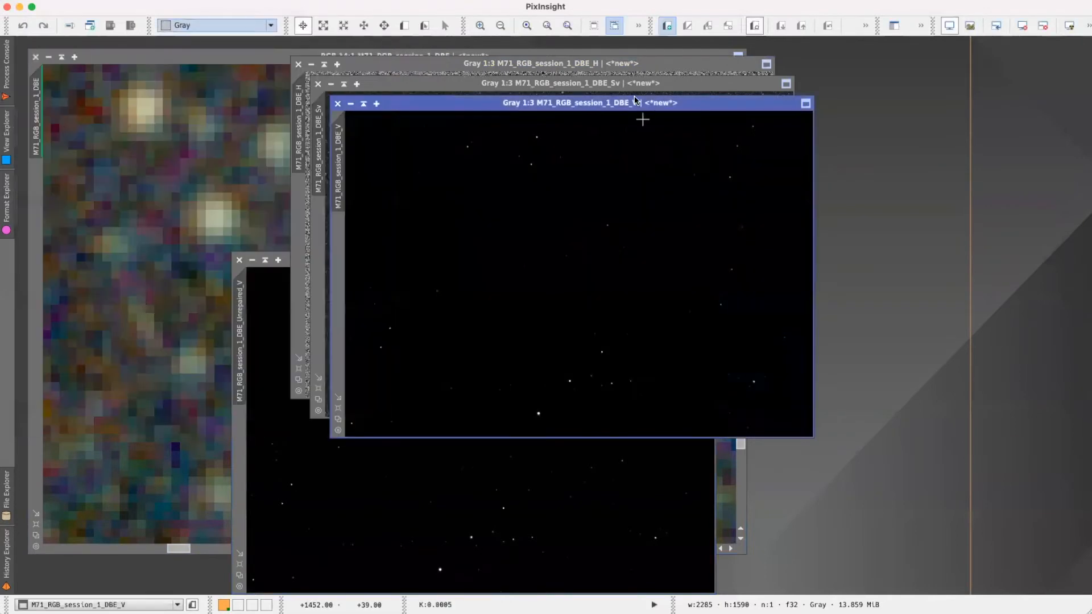
Apply an automatic screen stretch to the V, Sv and H images and spread their windows apart.
left_click_drag(637, 103, 787, 180)
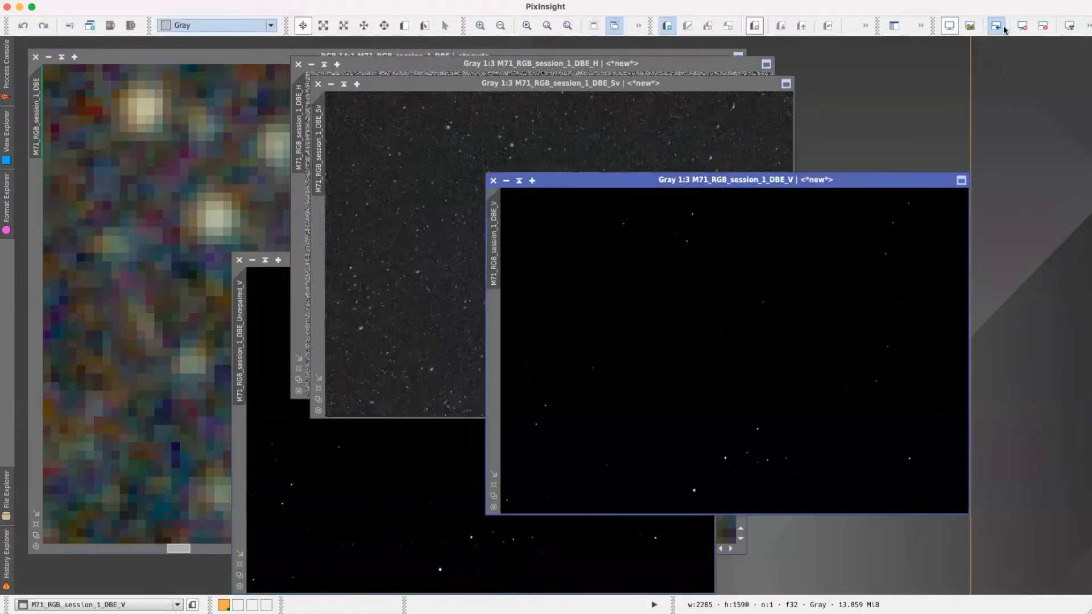
left_click(1070, 26)
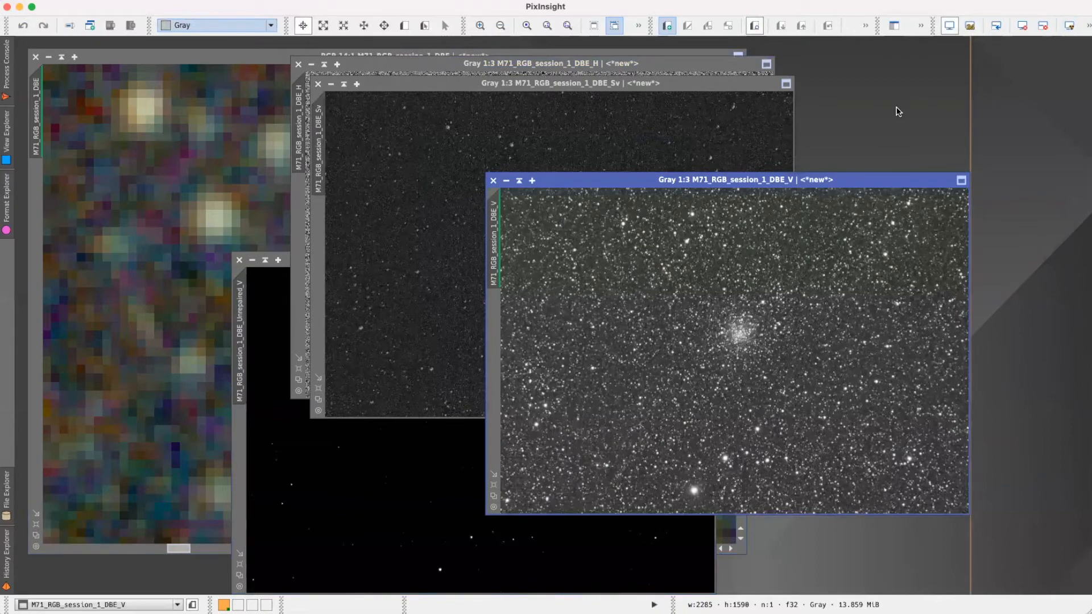
left_click_drag(599, 86, 332, 102)
left_click(1070, 25)
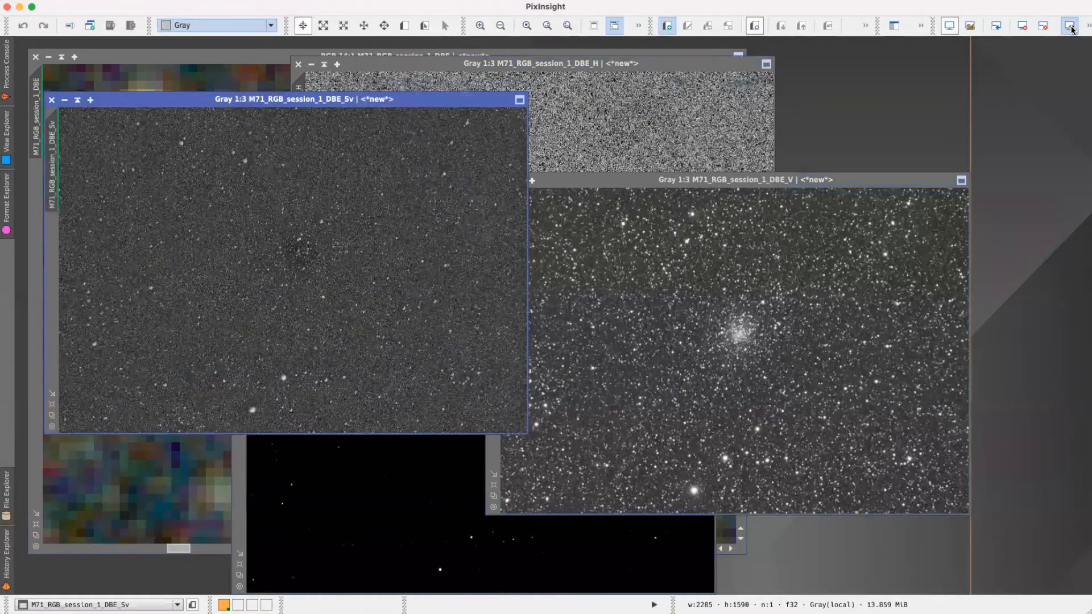
left_click_drag(381, 106, 352, 243)
left_click_drag(620, 175, 705, 240)
left_click(594, 87)
left_click(1069, 26)
left_click_drag(749, 65, 1011, 85)
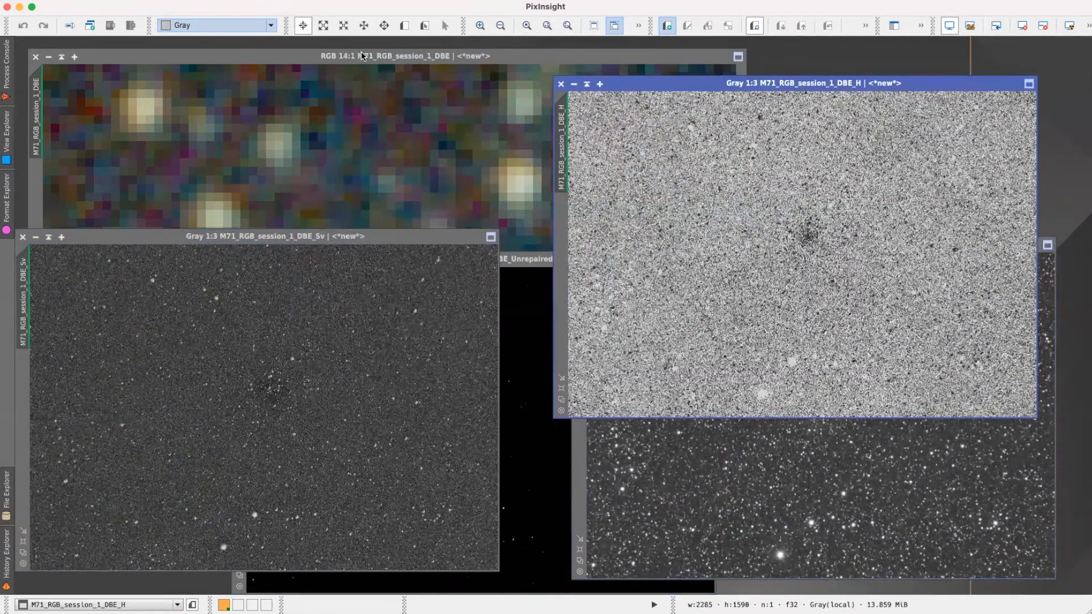
Minimize the original RGB image, auto-stretch the Unrepaired_V image and arrange the channel windows so each can be seen.
left_click(48, 56)
left_click_drag(307, 236, 307, 83)
left_click(516, 260)
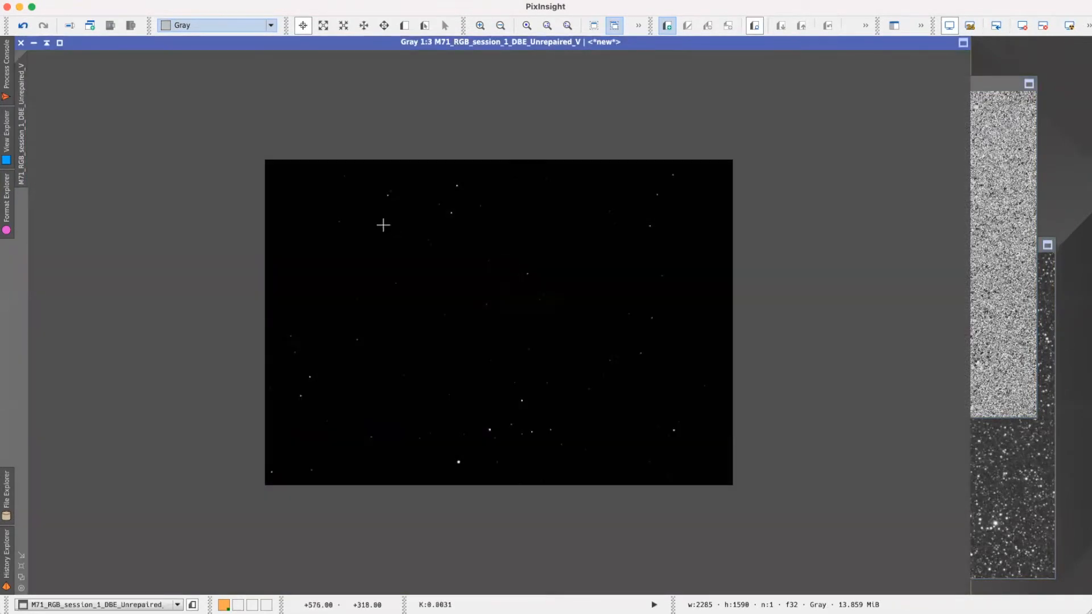
double_click(674, 46)
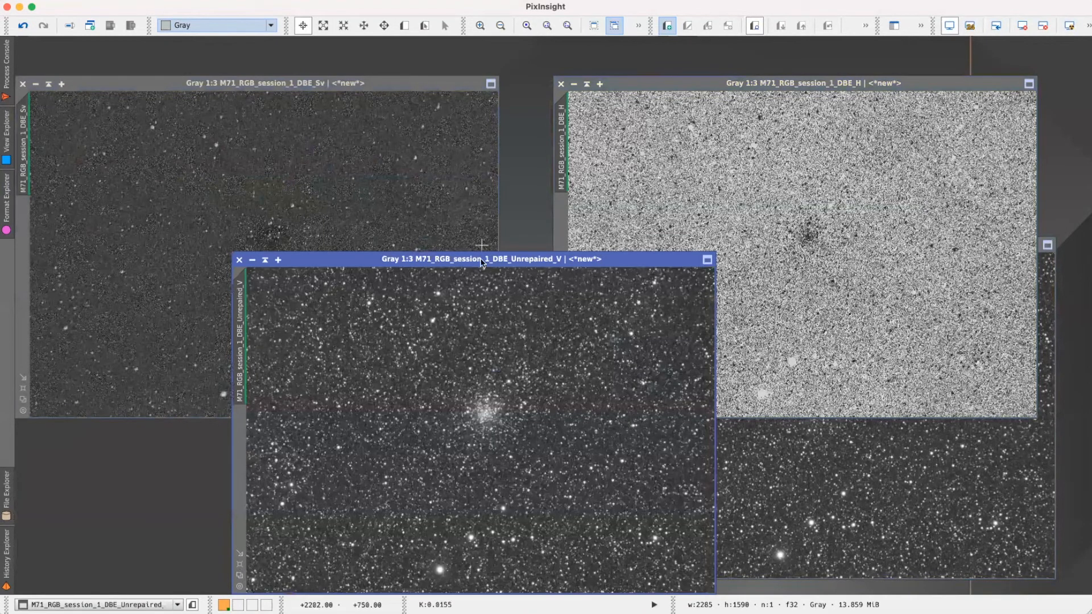
left_click_drag(483, 260, 293, 213)
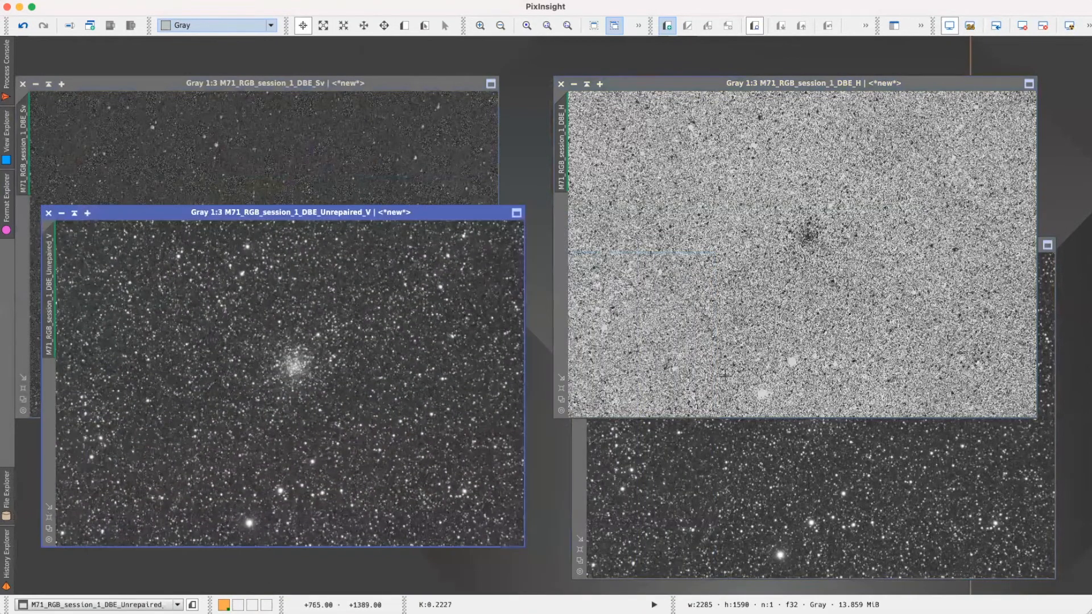
left_click(889, 80)
left_click_drag(889, 79, 890, 63)
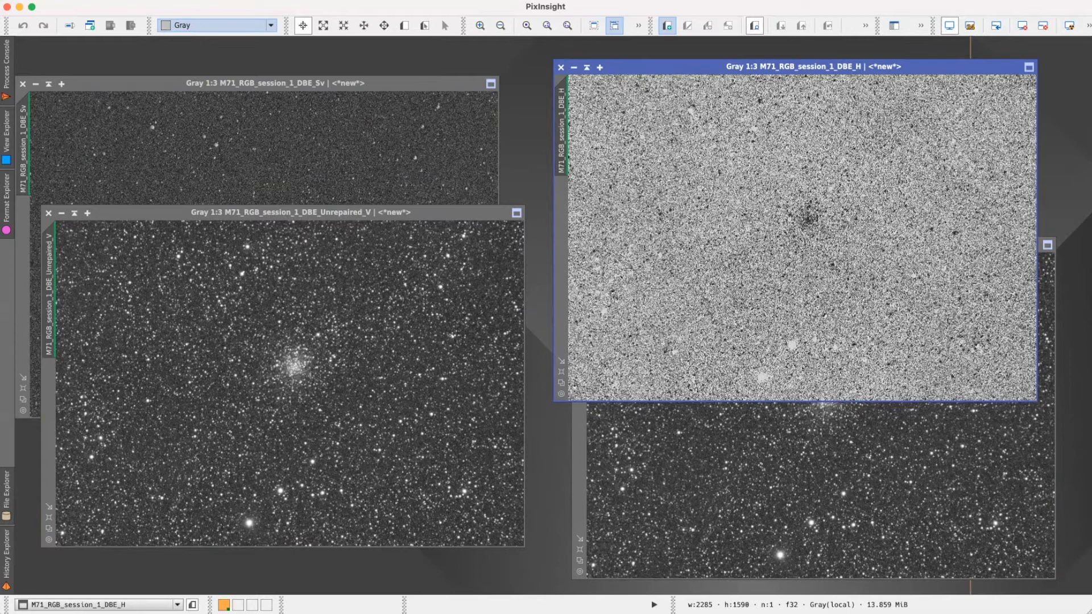
Open the ChannelCombination process and set its color space to HSV.
left_click(292, 1)
mouse_move(345, 6)
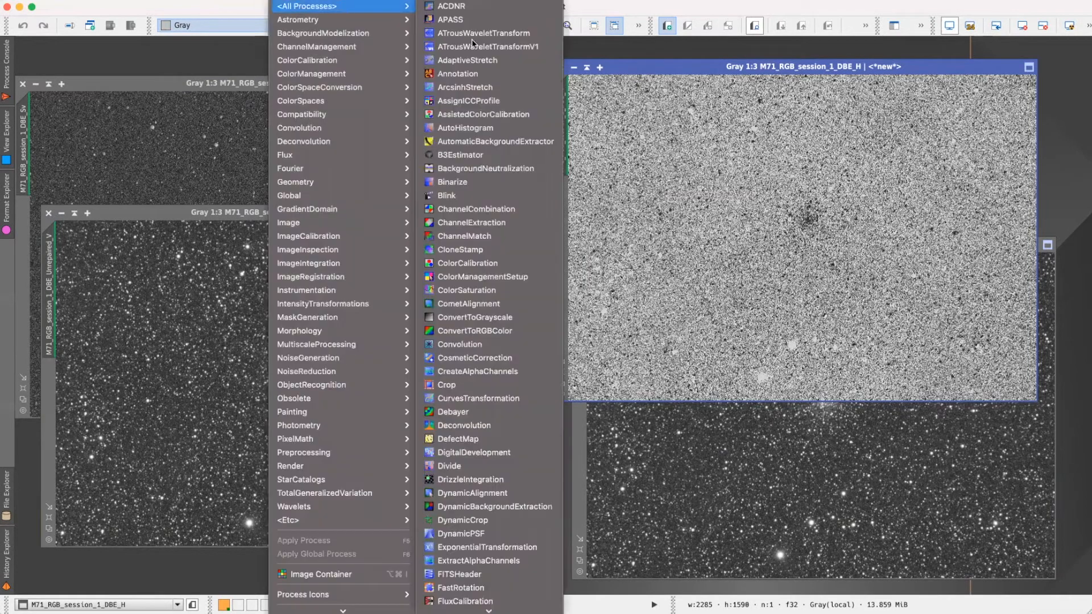
left_click(488, 210)
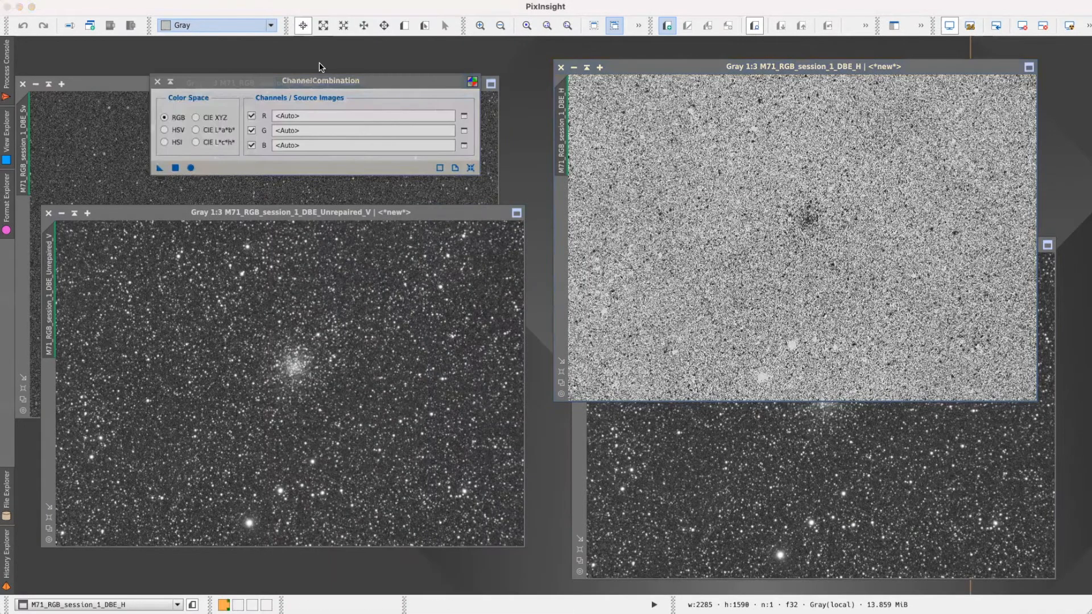
left_click_drag(337, 84, 558, 365)
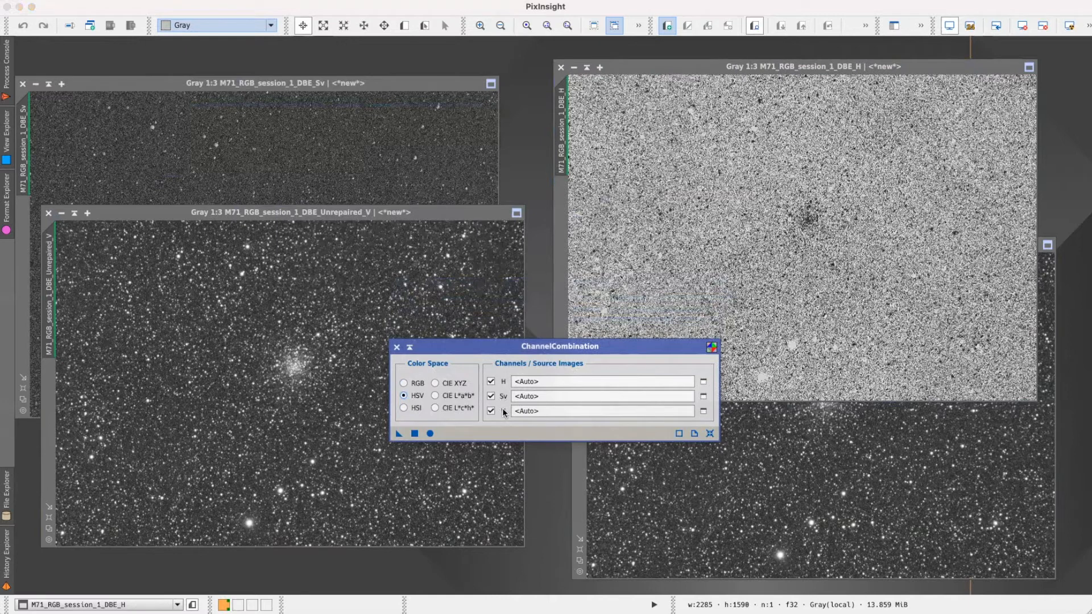
Assign the H, Sv and Unrepaired_V images to the HSV source channels and combine them into a new RGB image.
left_click(704, 382)
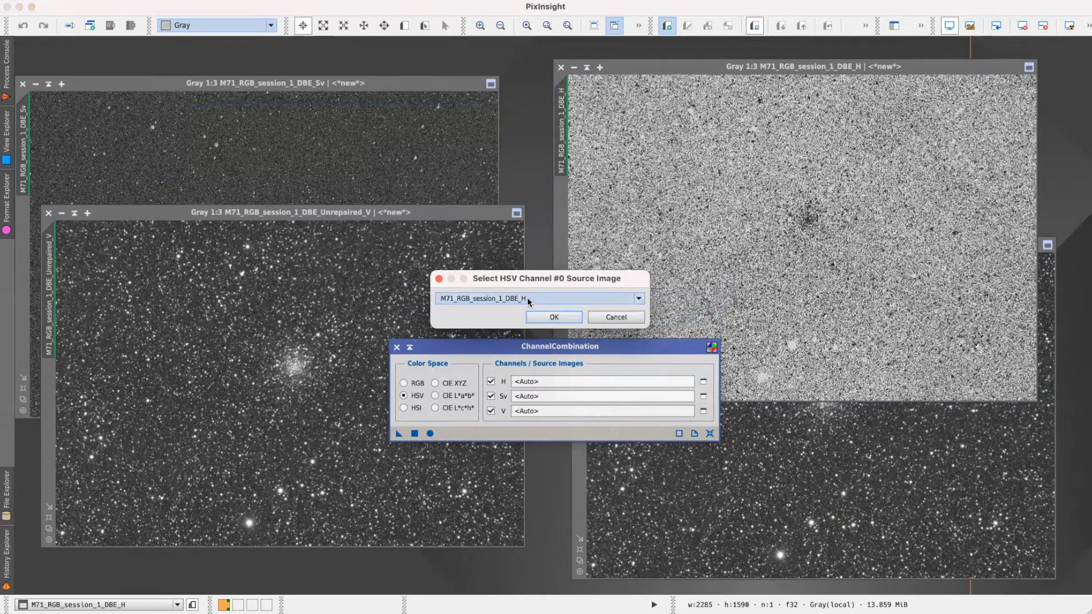
left_click(555, 317)
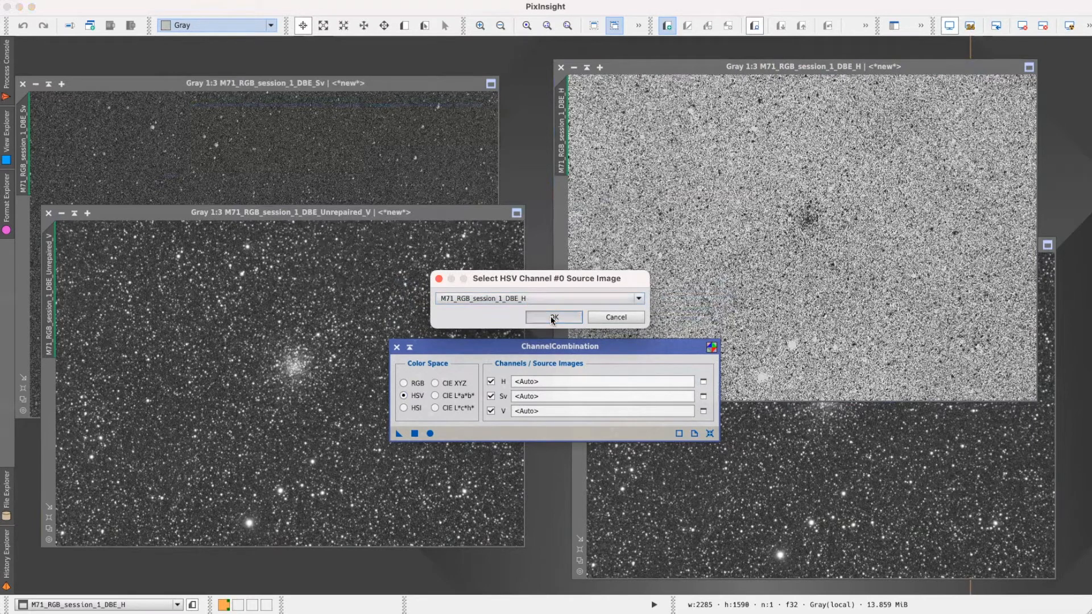
left_click(704, 397)
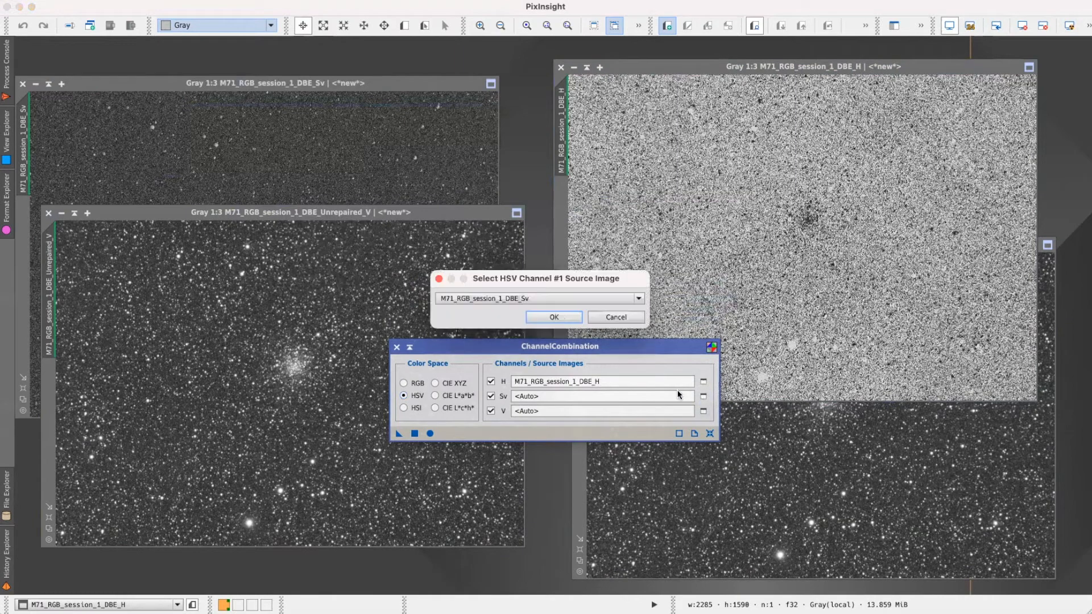
left_click(551, 317)
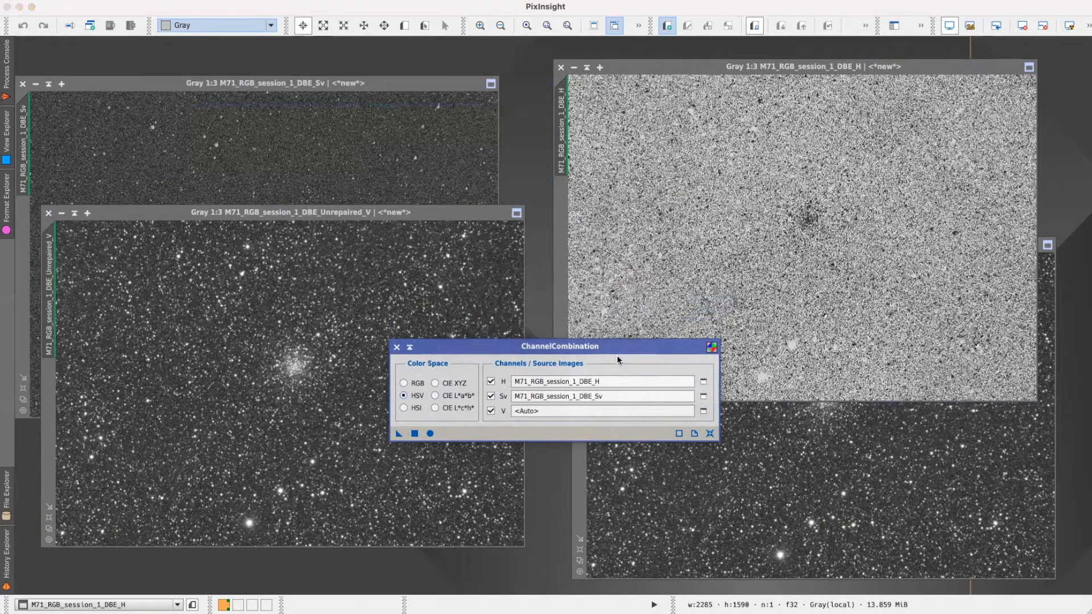
left_click(704, 411)
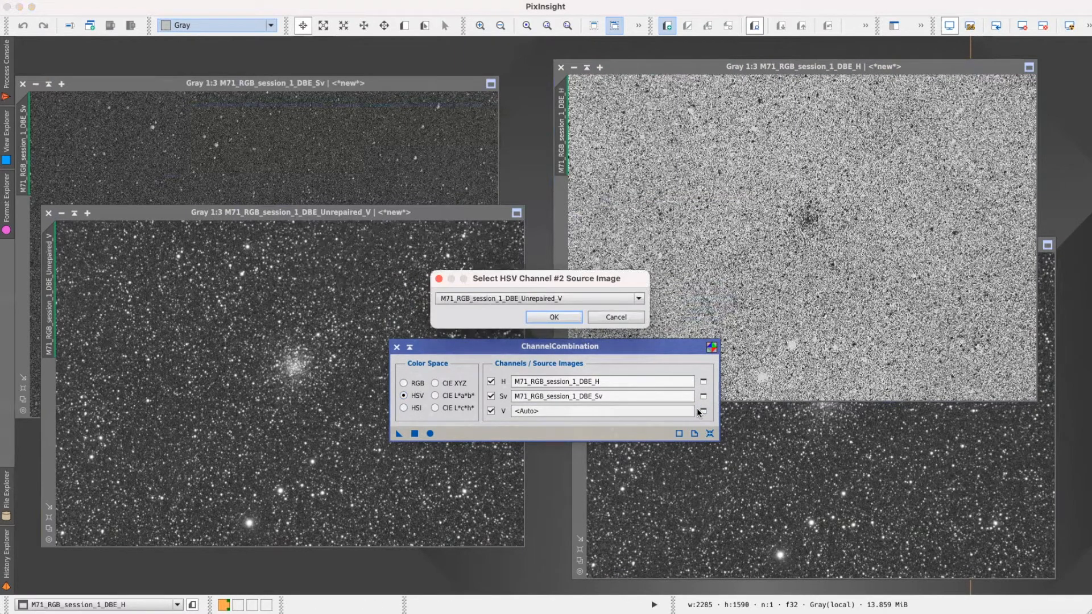
left_click(551, 320)
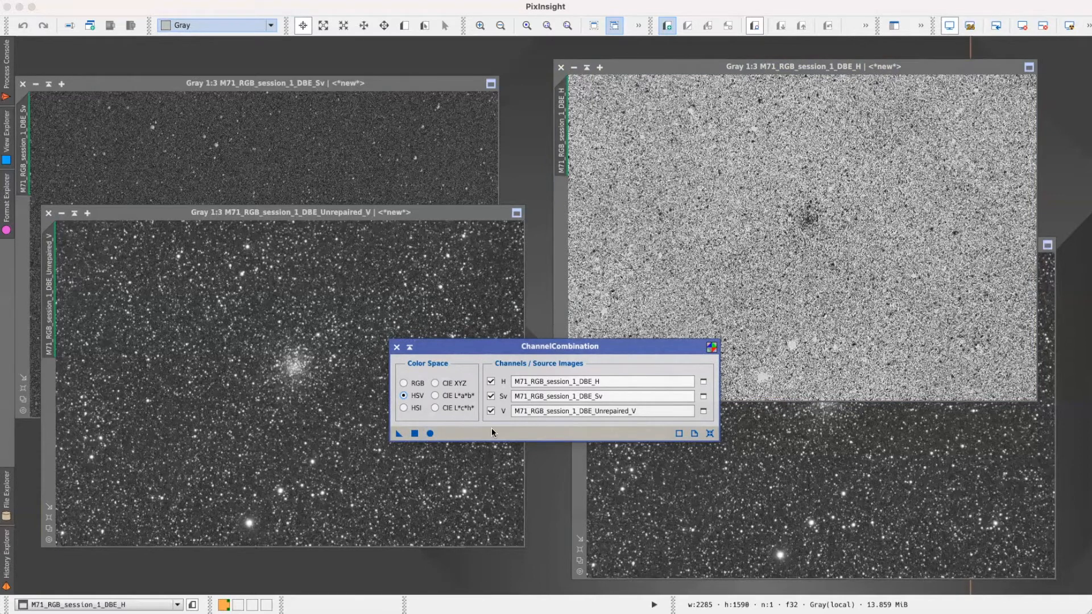
left_click(431, 434)
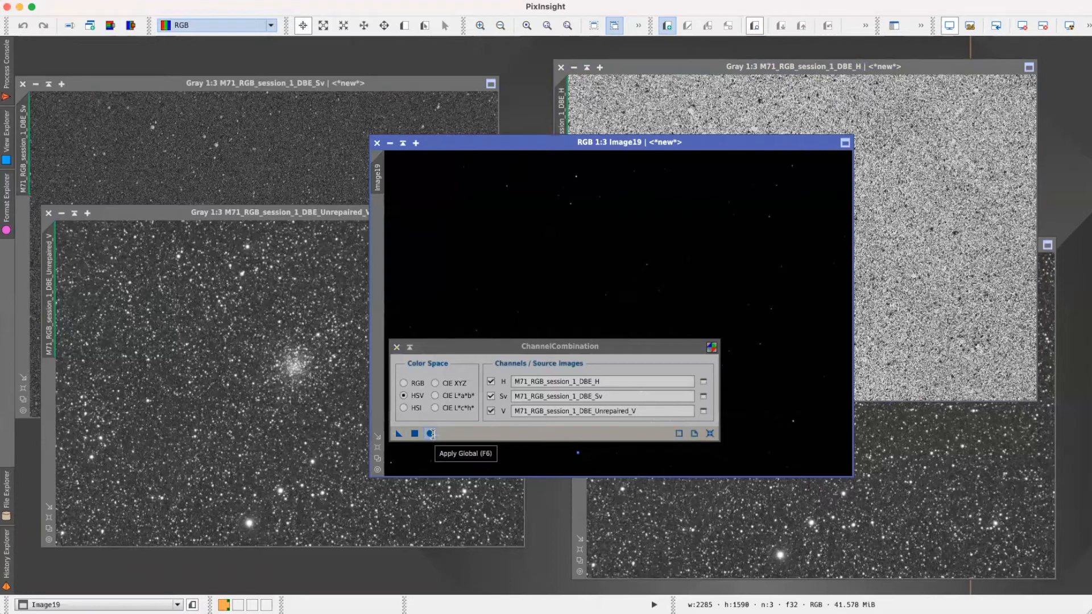
left_click_drag(538, 345, 538, 492)
left_click(528, 492)
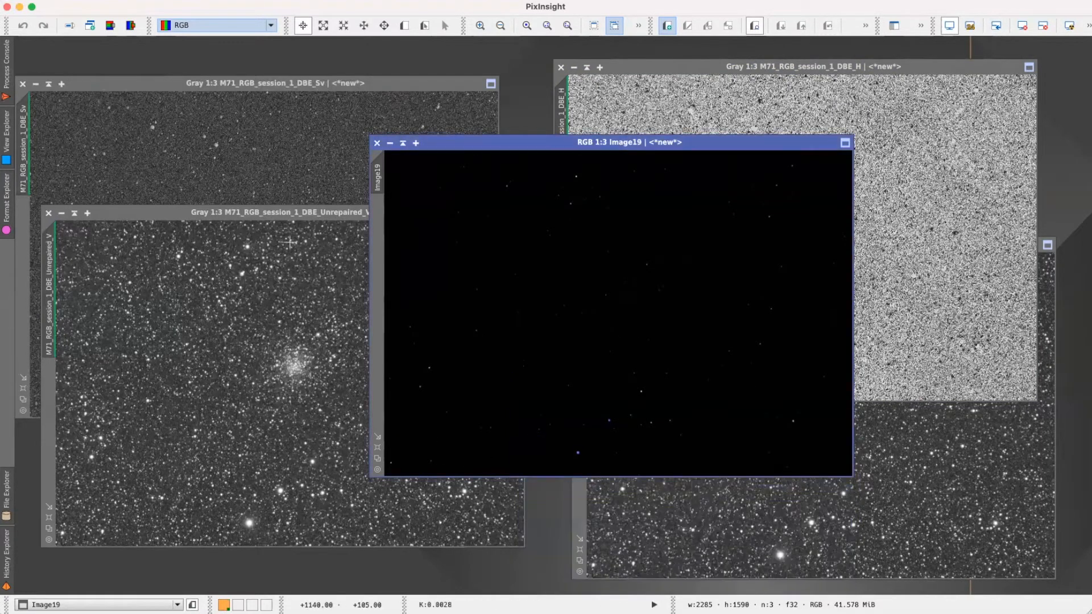
Collapse the four grayscale channel windows into a stack and set the new RGB image apart from the original.
left_click(249, 215)
left_click(74, 212)
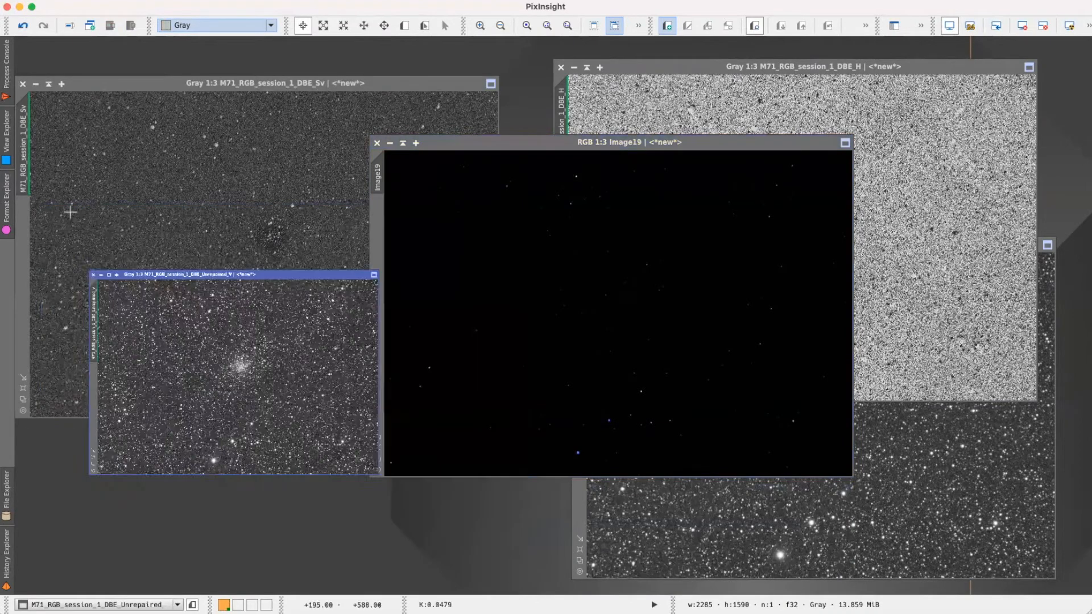
left_click(49, 84)
left_click_drag(249, 245, 141, 65)
left_click_drag(264, 375, 130, 83)
left_click_drag(530, 142, 437, 273)
left_click(587, 67)
left_click_drag(761, 230, 114, 101)
left_click(605, 245)
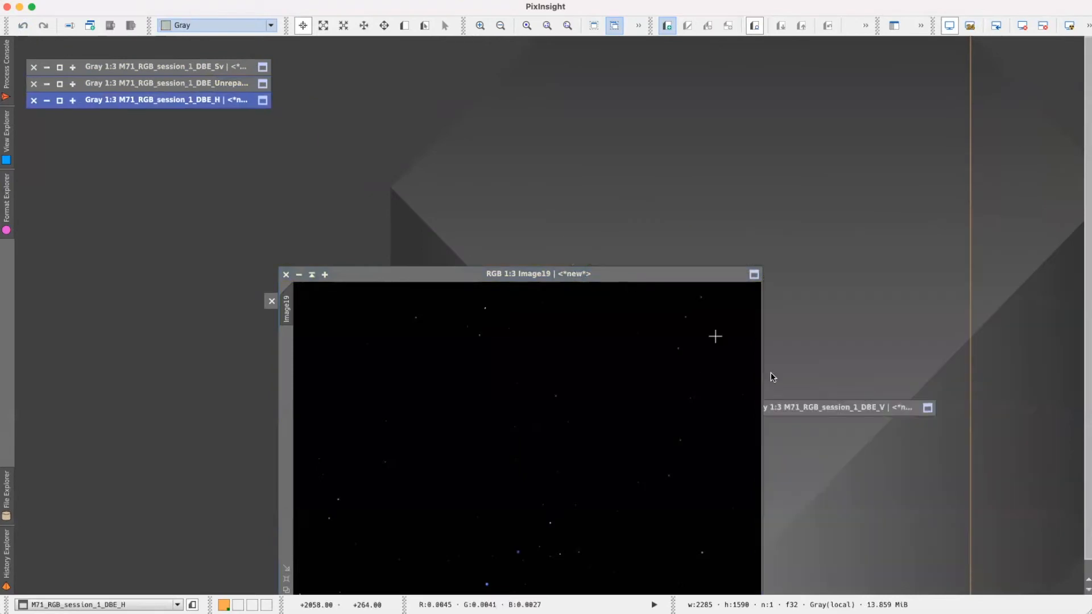
left_click_drag(788, 408, 122, 117)
left_click_drag(475, 275, 731, 141)
left_click_drag(375, 300, 208, 276)
Rename the combined RGB image M71_RGB and apply an automatic screen stretch to it.
left_click(778, 143)
right_click(732, 238)
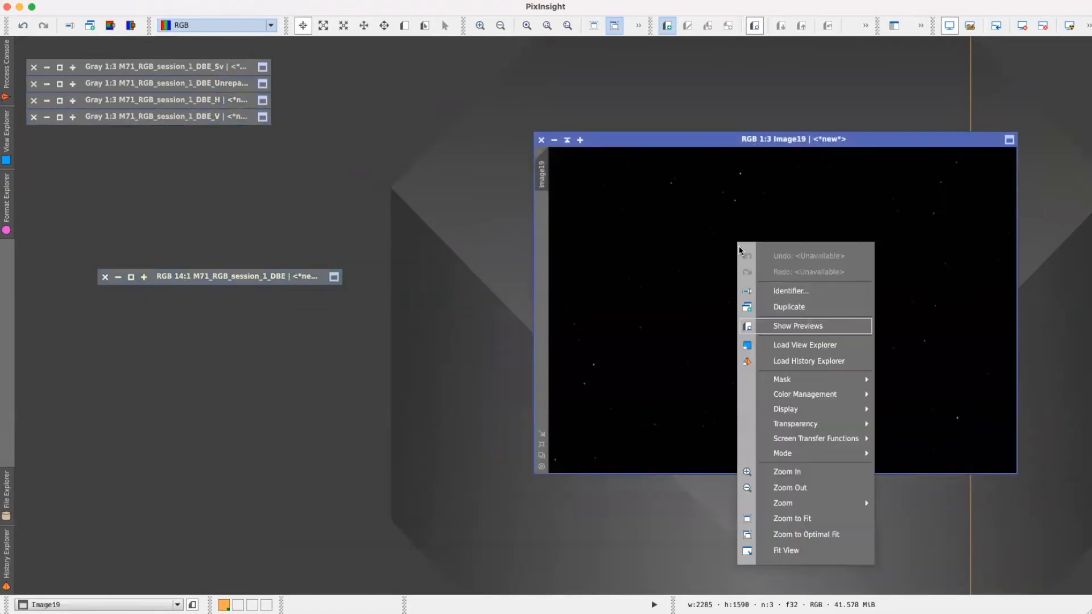
left_click(798, 292)
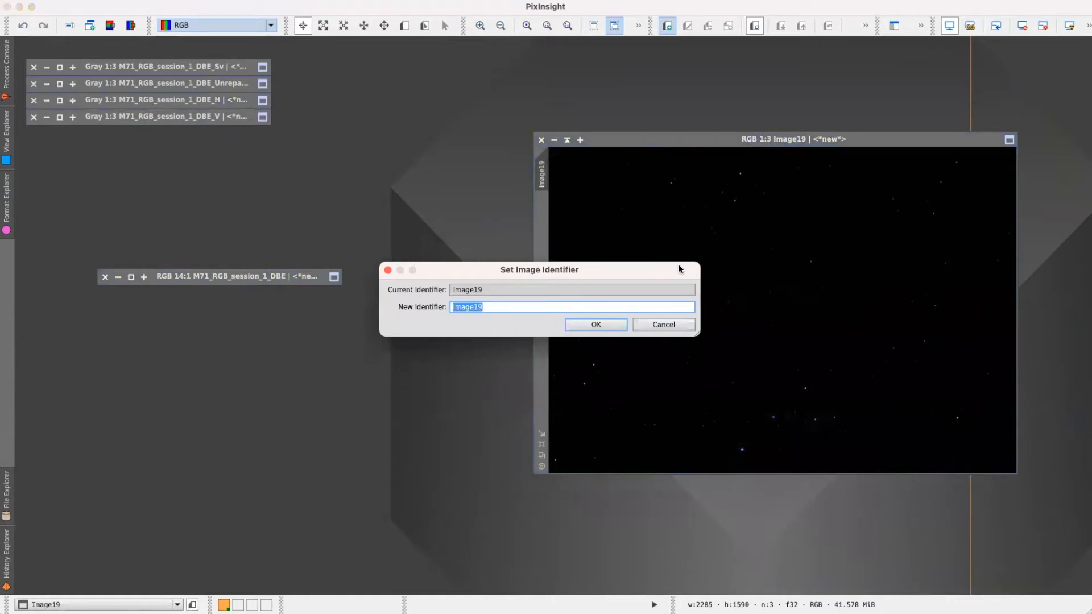
type("M71_RGB")
key("Return")
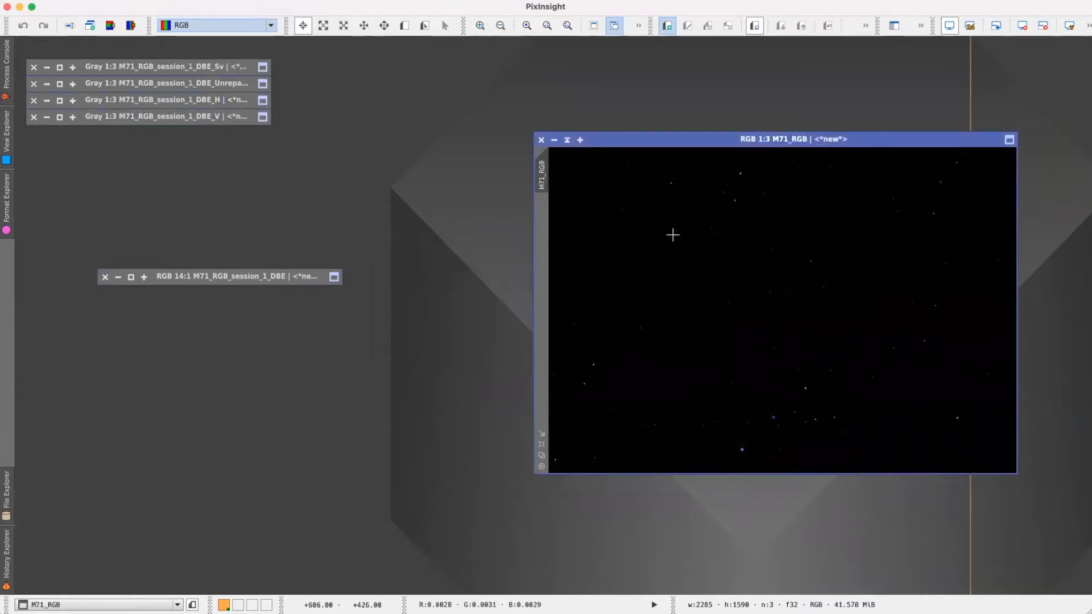
left_click_drag(741, 139, 681, 156)
left_click(1069, 26)
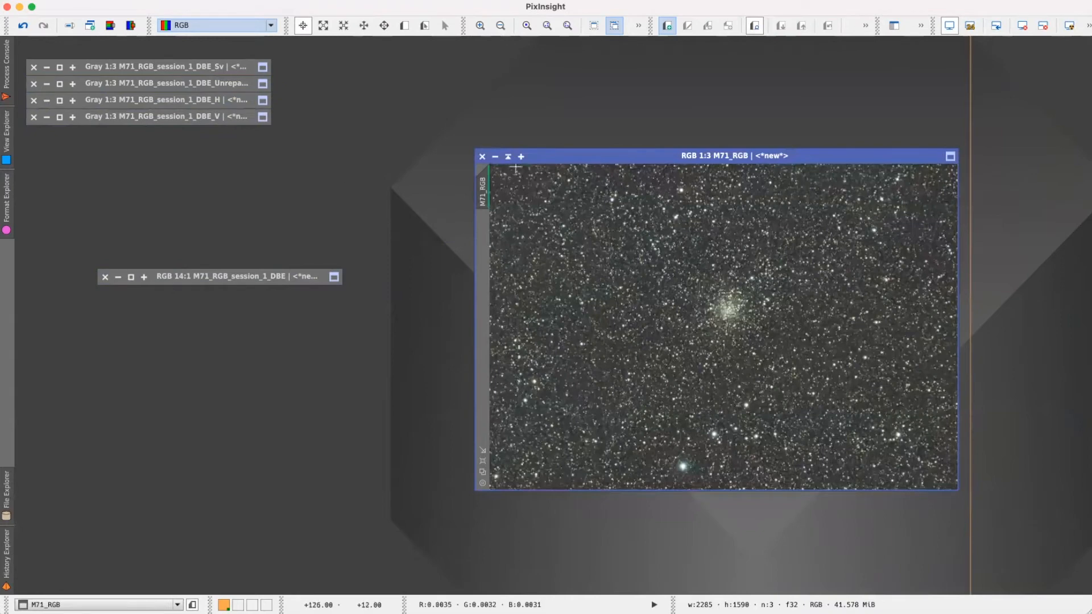
Stack the collapsed M71_RGB_session_1_DBE window under the channel windows and enlarge the M71_RGB view to 1:2.
left_click_drag(272, 279, 247, 230)
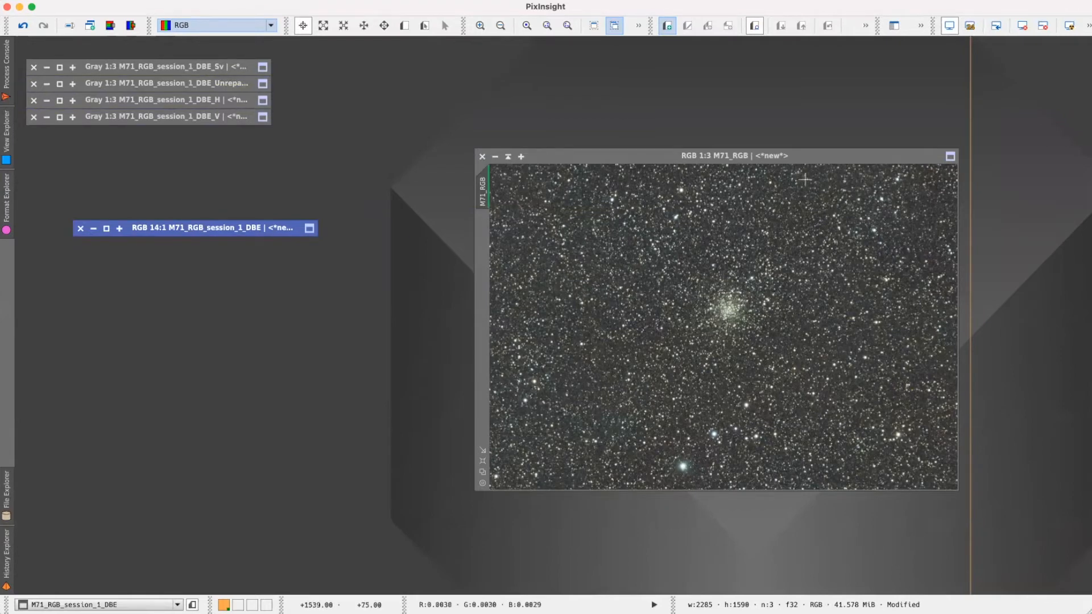
left_click_drag(709, 157, 642, 180)
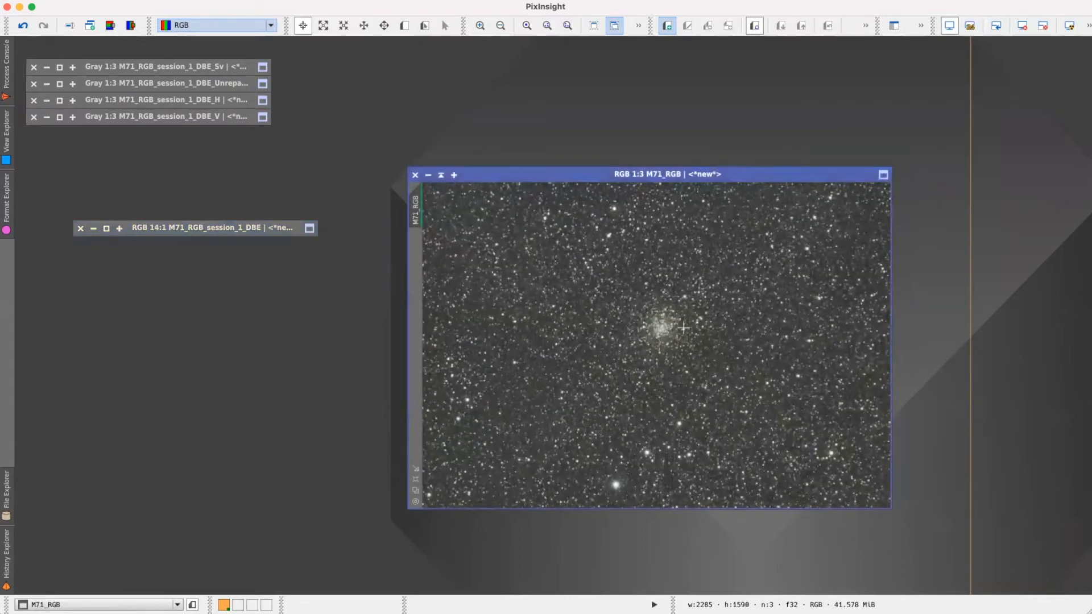
left_click(415, 480)
left_click_drag(646, 100, 721, 70)
left_click_drag(206, 227, 161, 140)
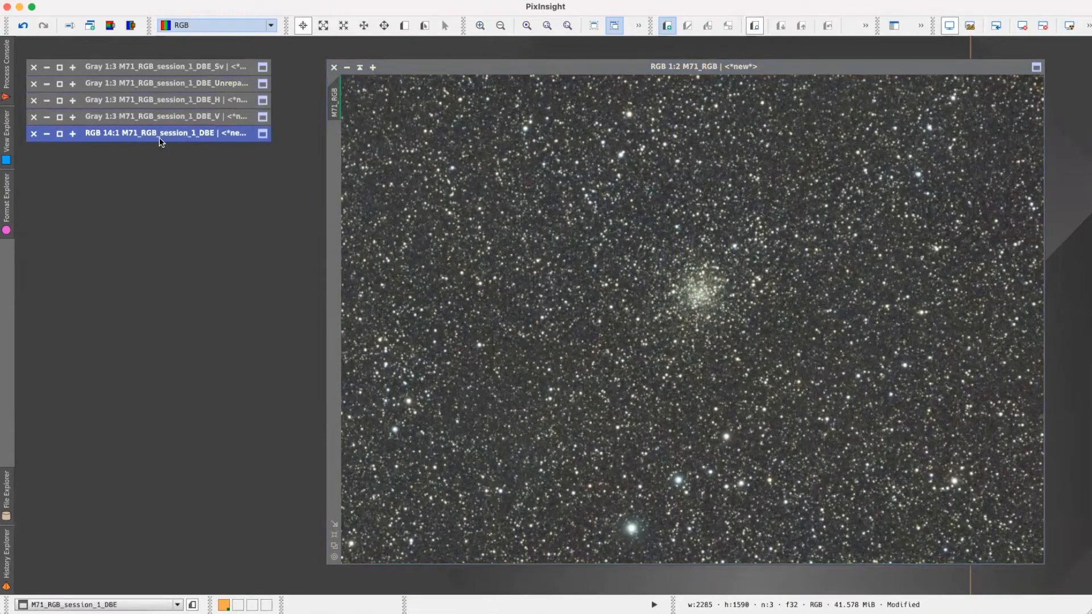
left_click_drag(454, 67, 425, 53)
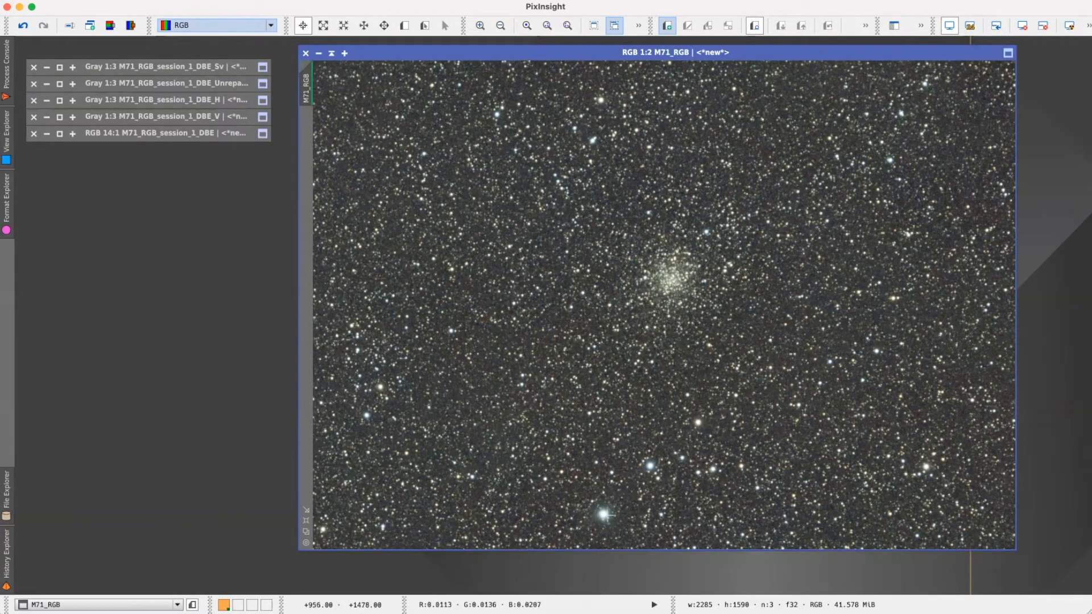
Examine the star cores and colors around the cluster in M71_RGB at up to 3:1 magnification.
scroll(665, 275, "down", 3)
scroll(669, 274, "up", 5)
left_click_drag(1010, 304, 1011, 283)
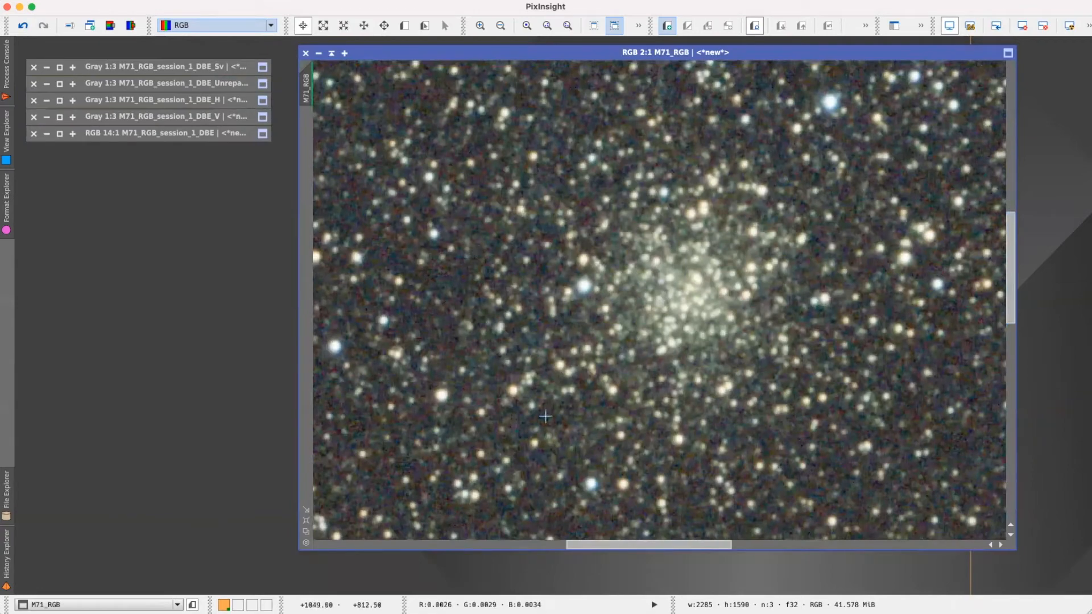
scroll(682, 324, "down", 4)
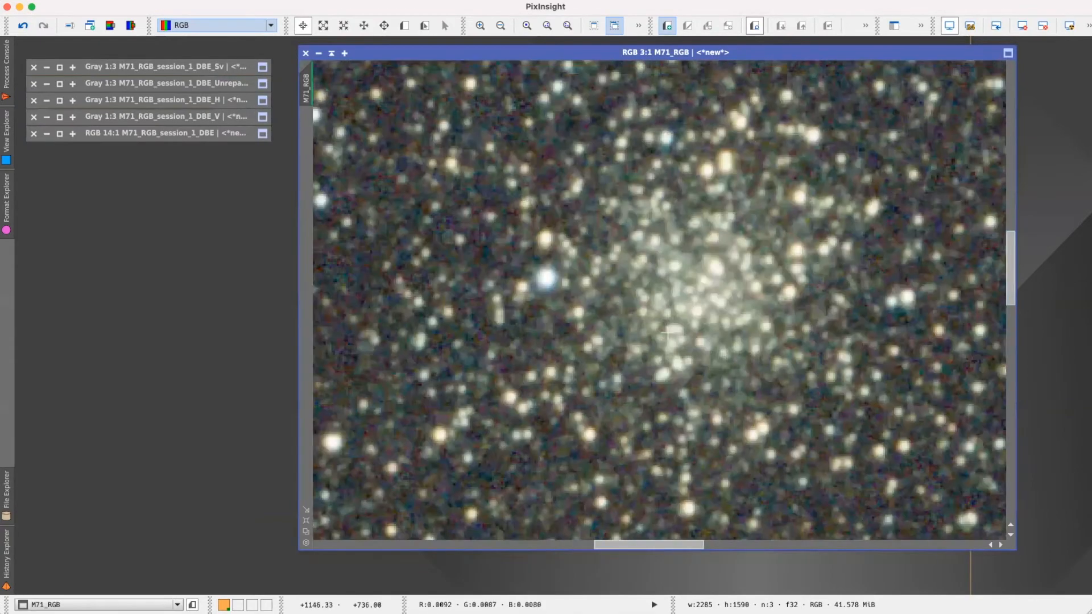
scroll(673, 339, "up", 1)
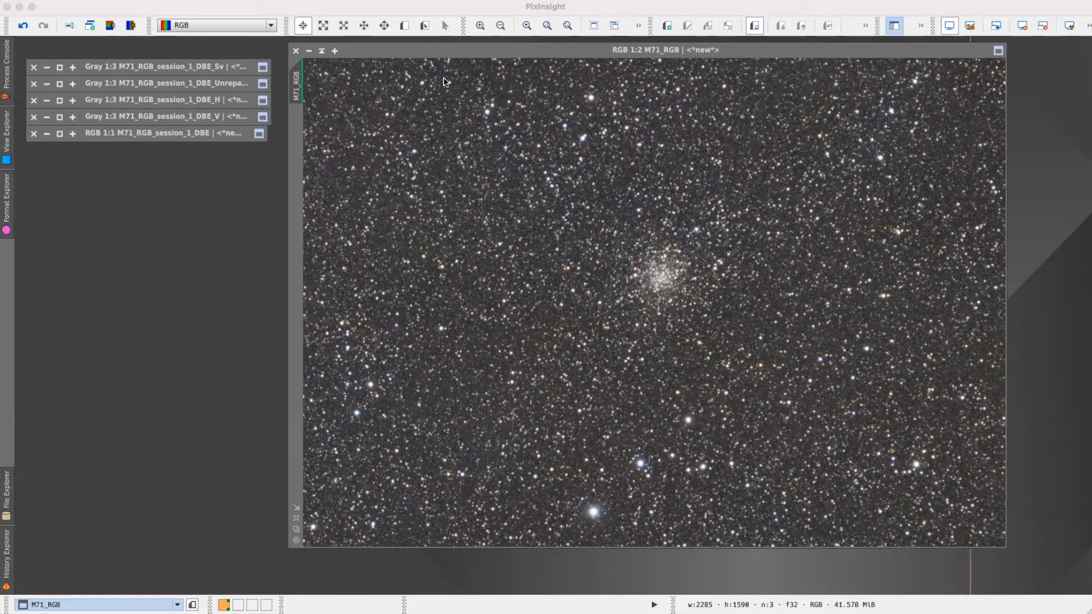
Extract the luminance component of M71_RGB as a separate image and position its window over the color image.
left_click(450, 55)
left_click(112, 27)
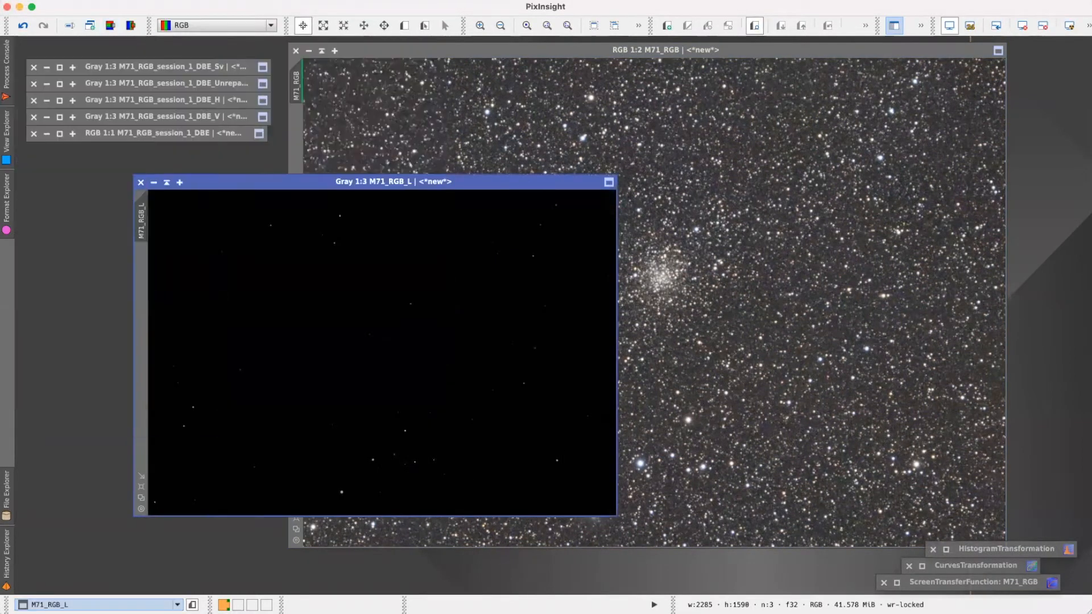
left_click_drag(462, 182, 408, 173)
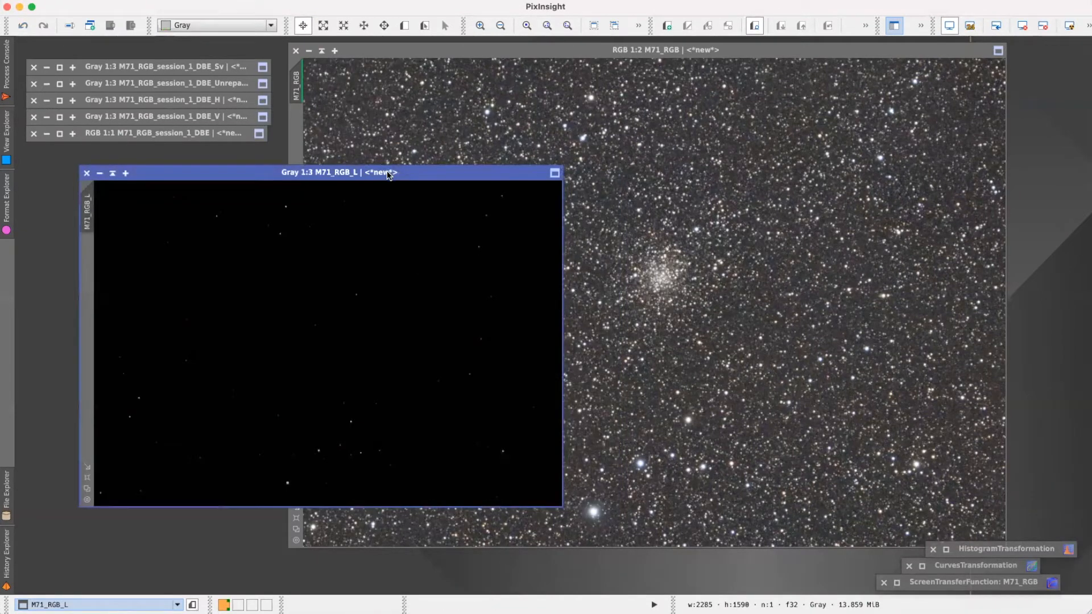
left_click_drag(388, 175, 481, 175)
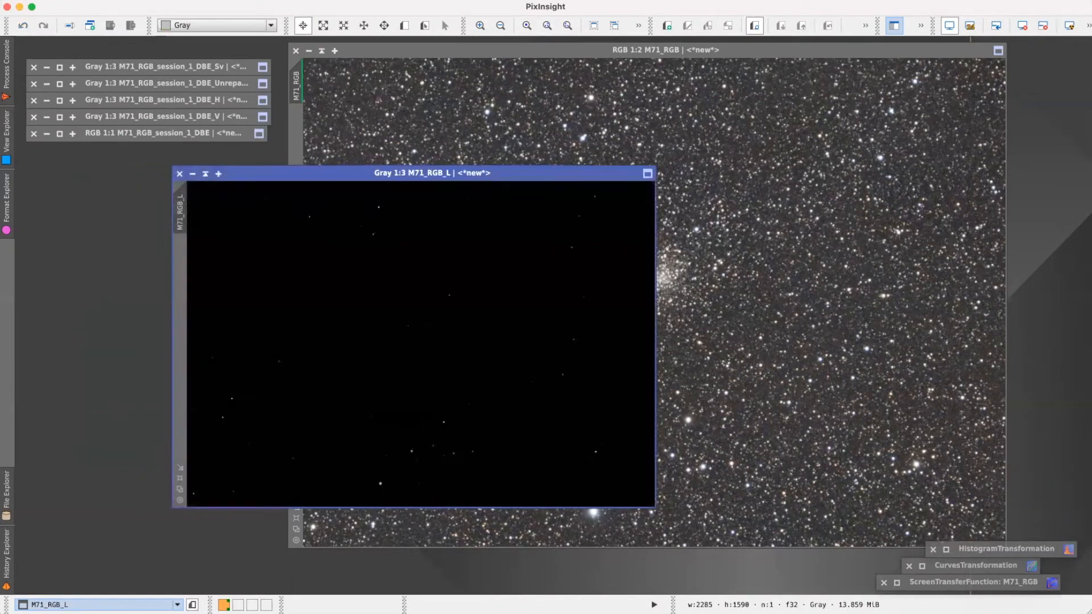
Open ScreenTransferFunction and HistogramTransformation, reset the histogram settings and auto-stretch the luminance image's display.
double_click(989, 583)
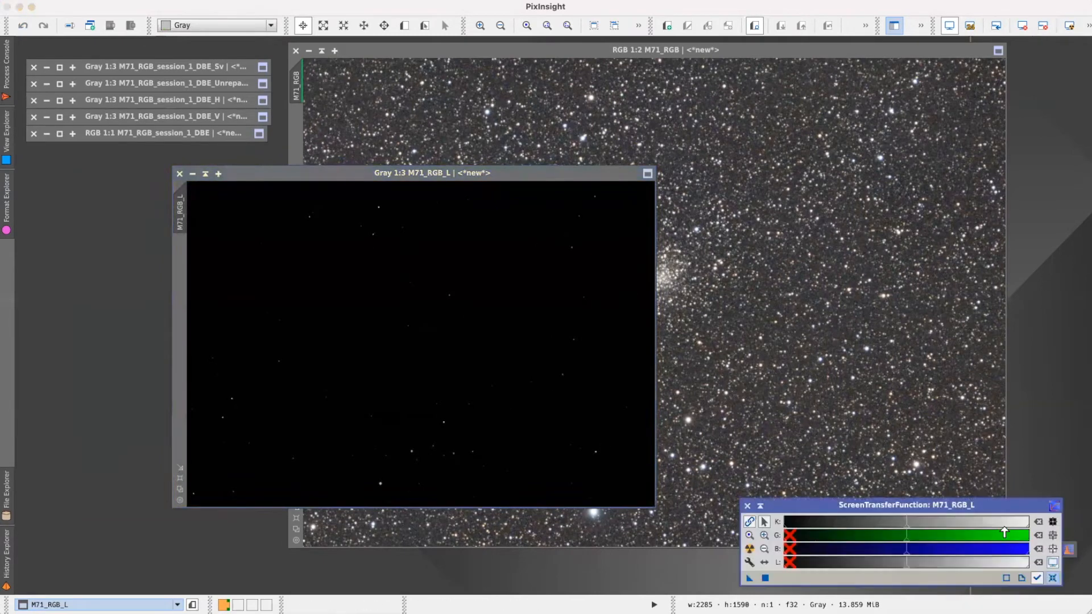
left_click_drag(989, 502, 850, 507)
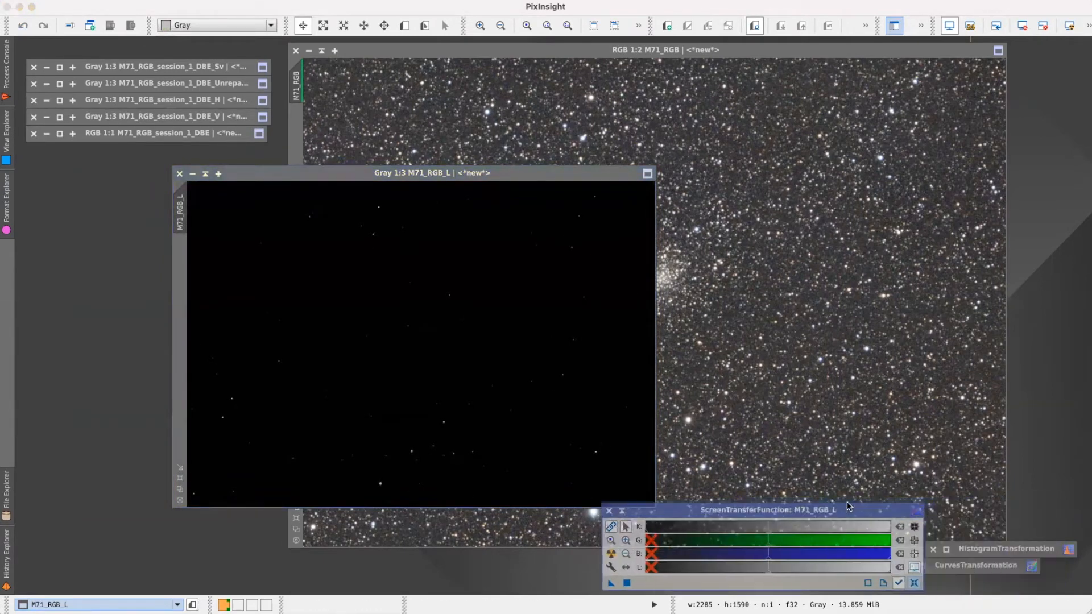
double_click(1011, 549)
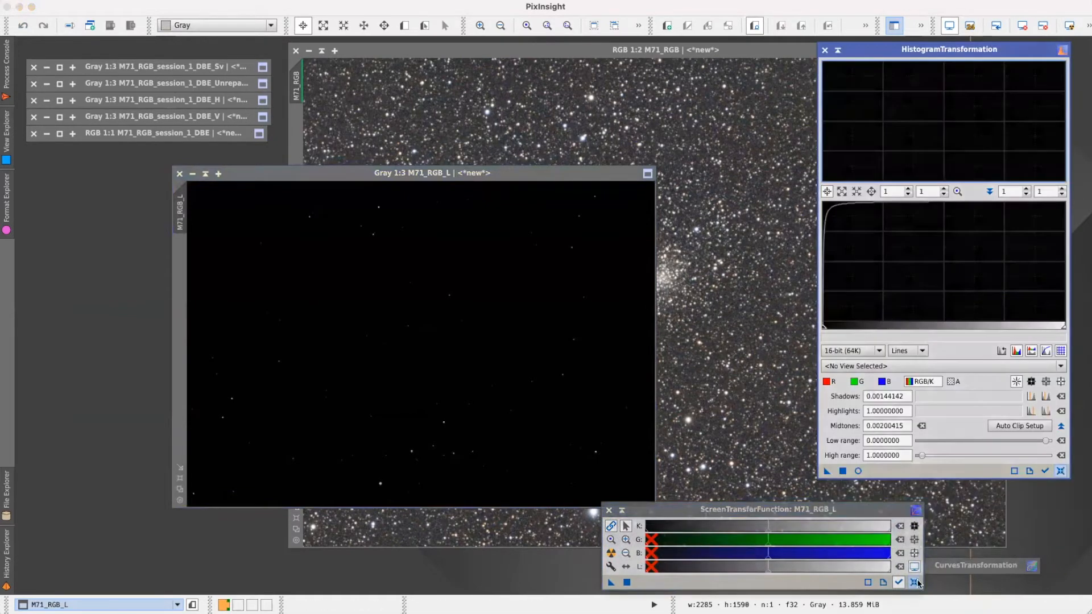
left_click(1061, 471)
left_click_drag(881, 511, 996, 506)
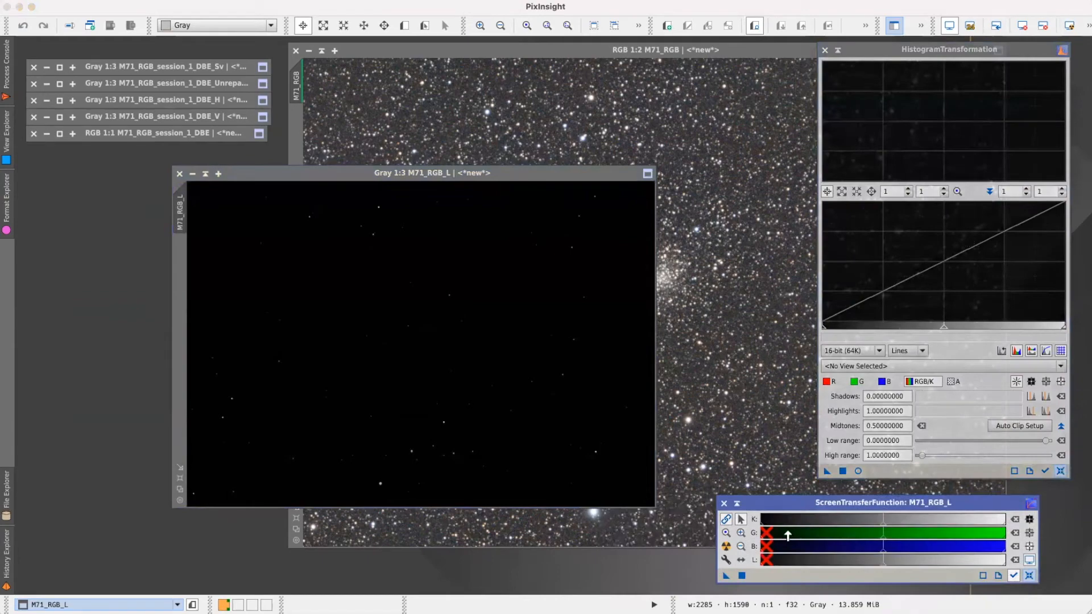
left_click(725, 547)
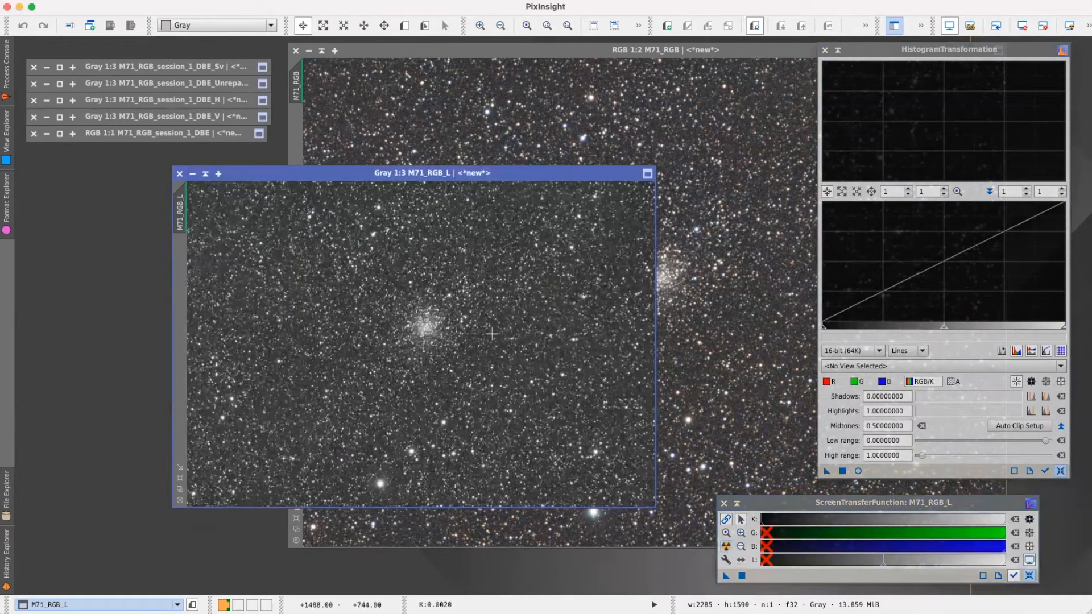
Apply the screen stretch permanently to the luminance image through HistogramTransformation and reset its screen stretch.
left_click_drag(728, 576, 885, 470)
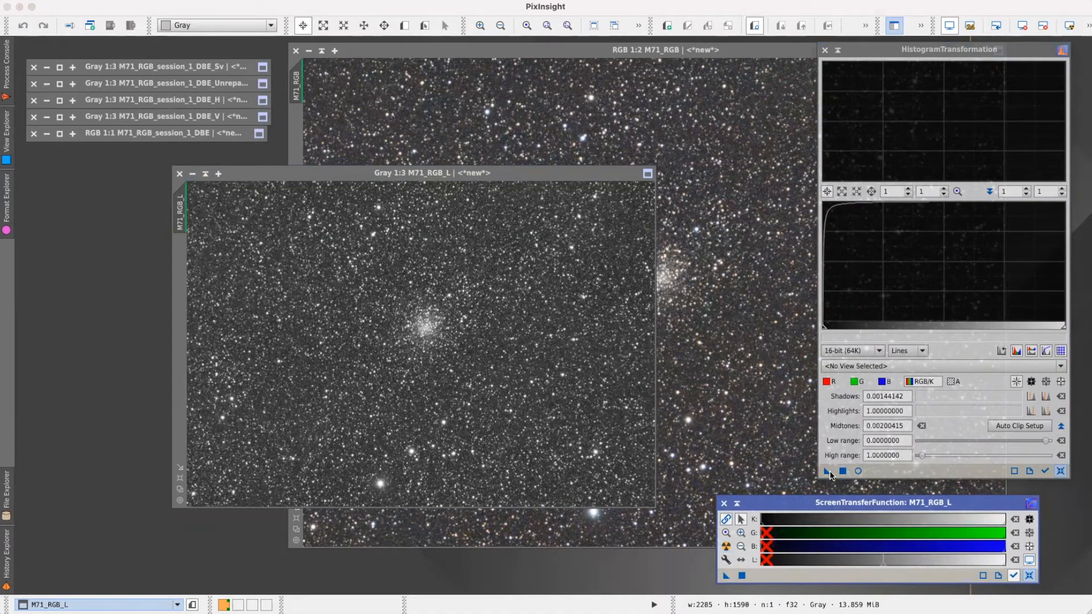
left_click_drag(828, 472, 534, 371)
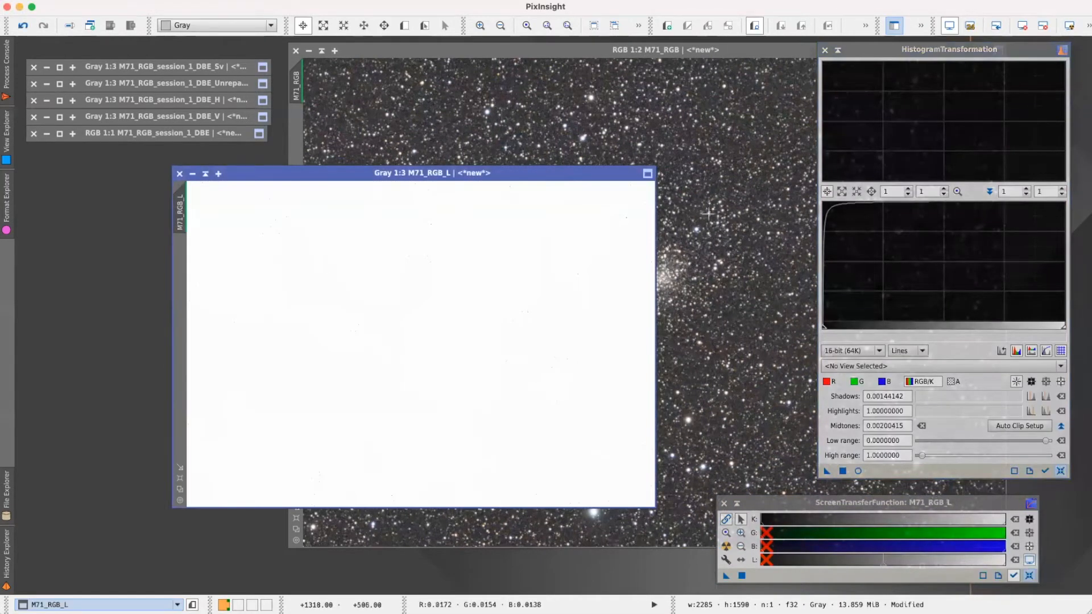
left_click(838, 50)
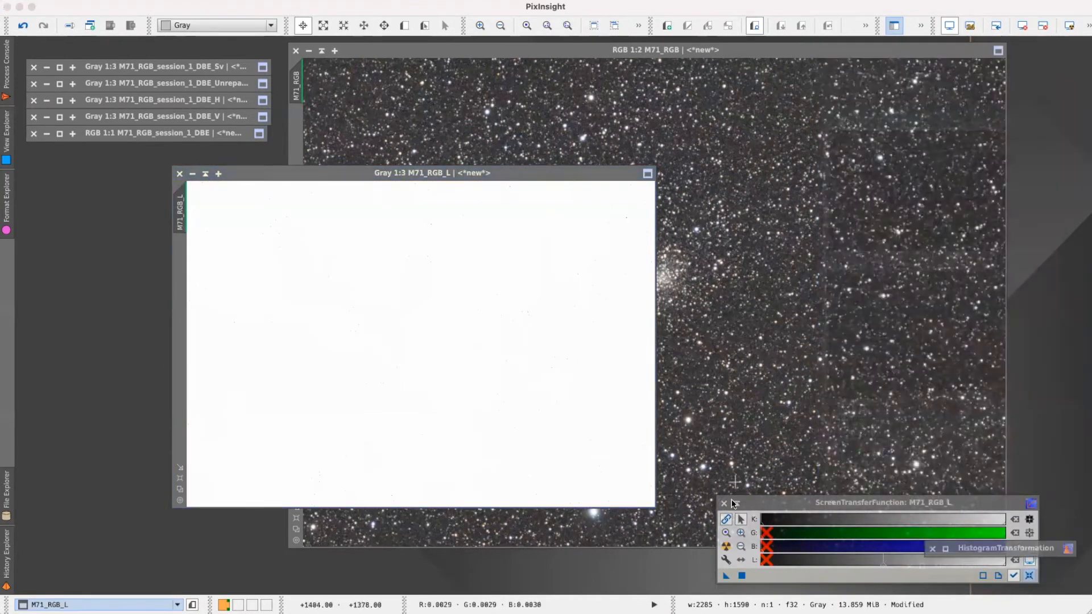
left_click(734, 504)
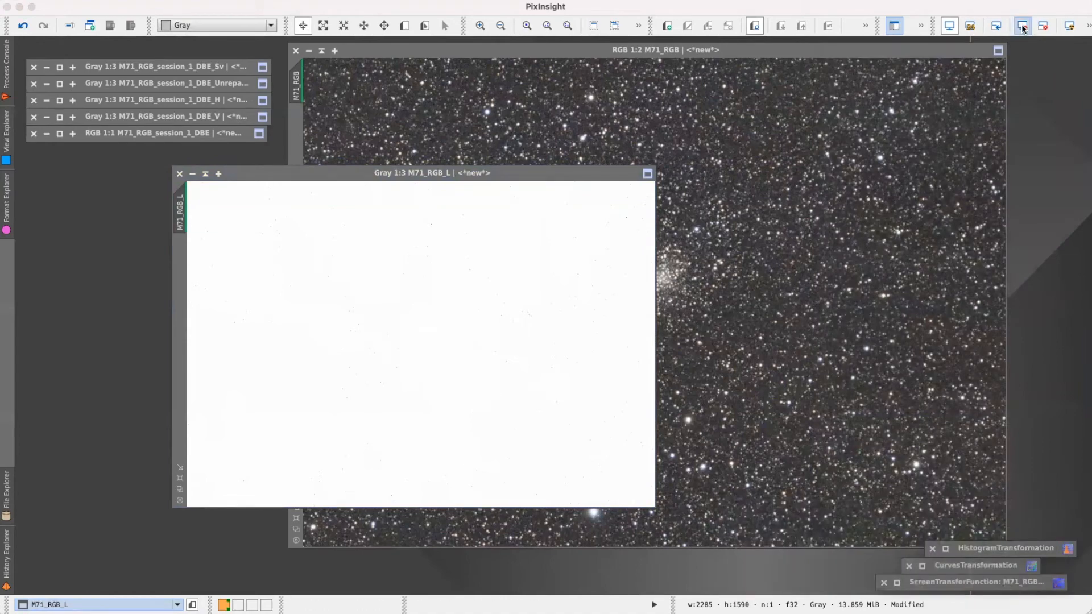
left_click(1022, 28)
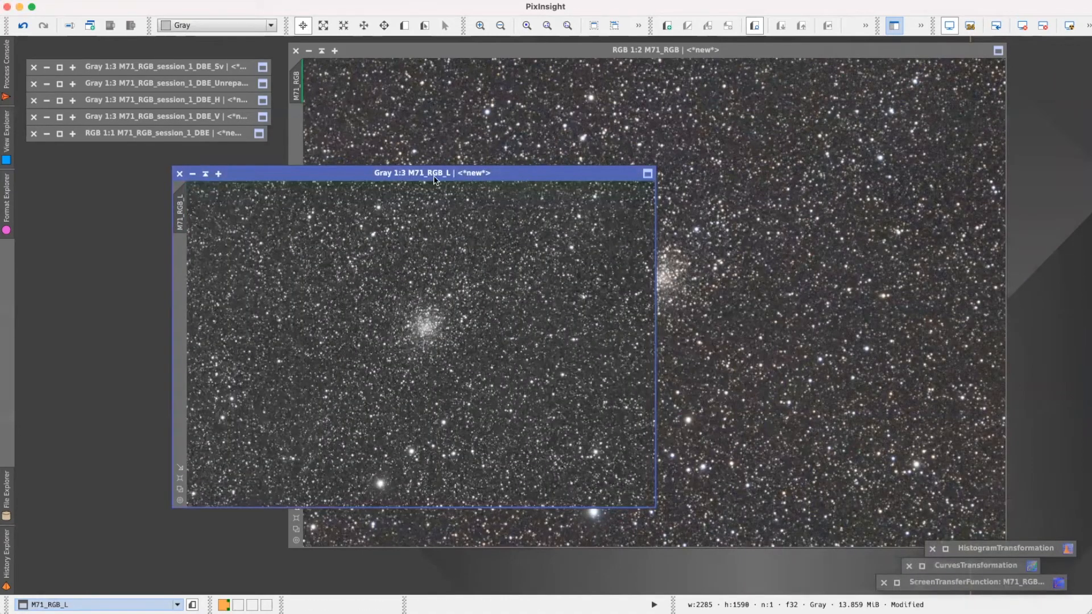
left_click_drag(524, 175, 384, 170)
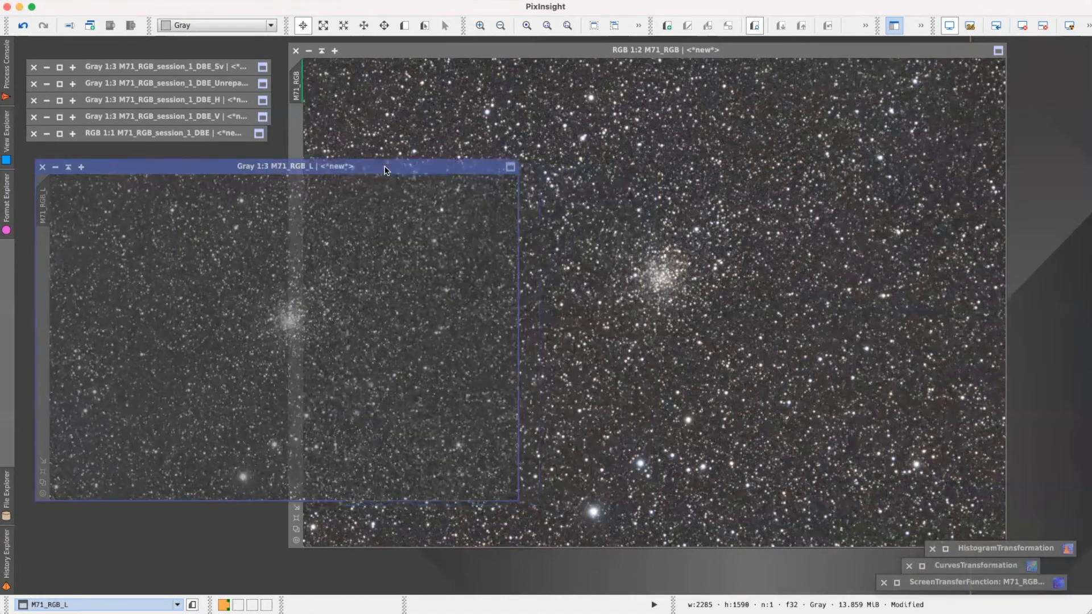
Duplicate the luminance image M71_RGB_L and rename the copy M71_RGB_L_TGV.
left_click_drag(268, 171, 259, 165)
right_click(264, 267)
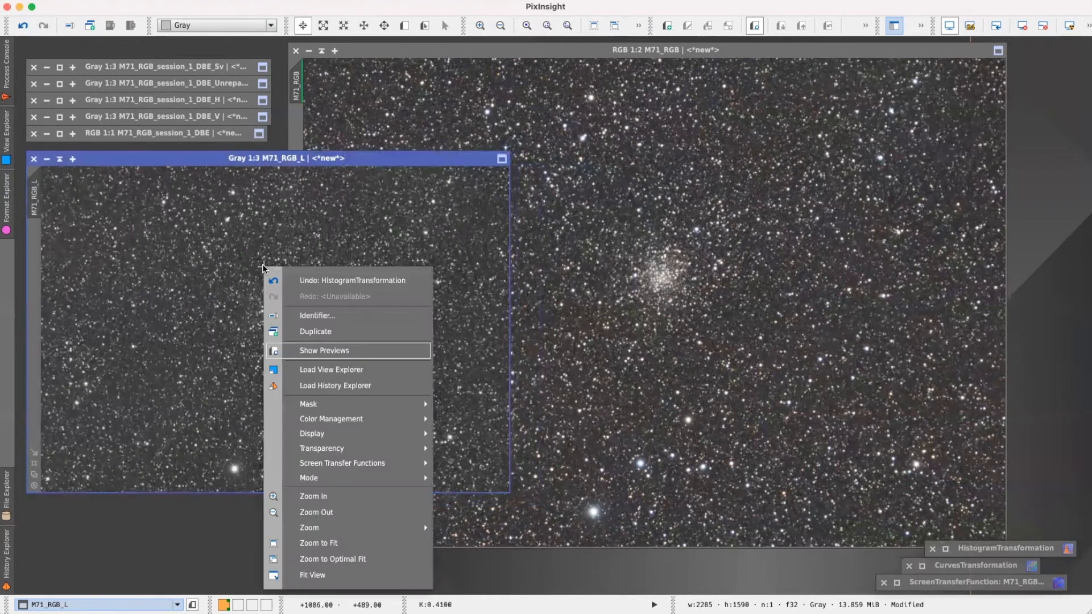
left_click(307, 333)
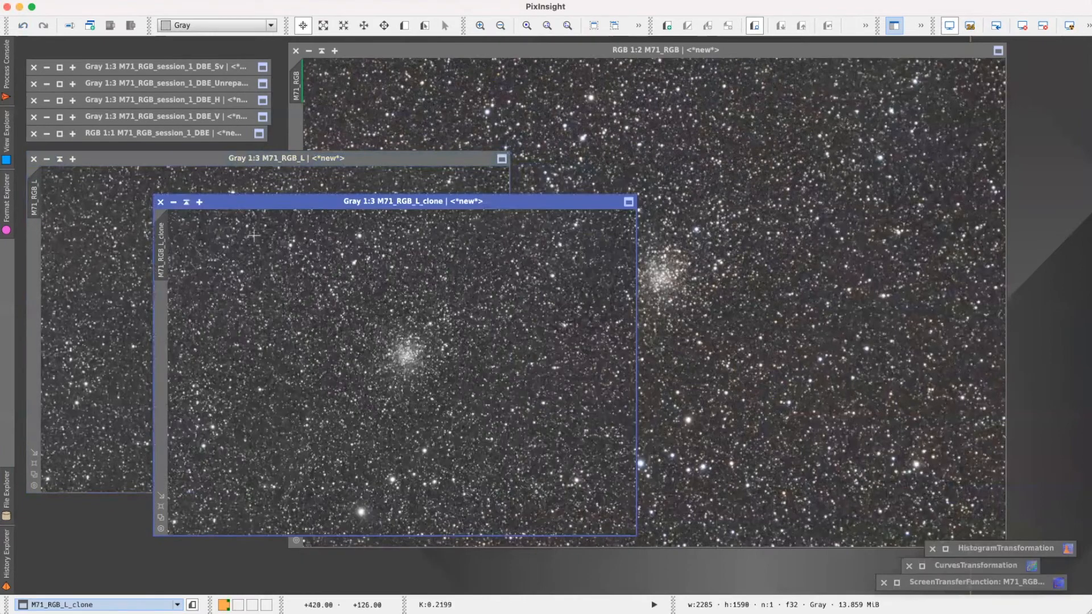
double_click(162, 253)
left_click(528, 306)
key("BackSpace")
key("BackSpace")
key("BackSpace")
key("BackSpace")
key("BackSpace")
type("TGV")
left_click(568, 323)
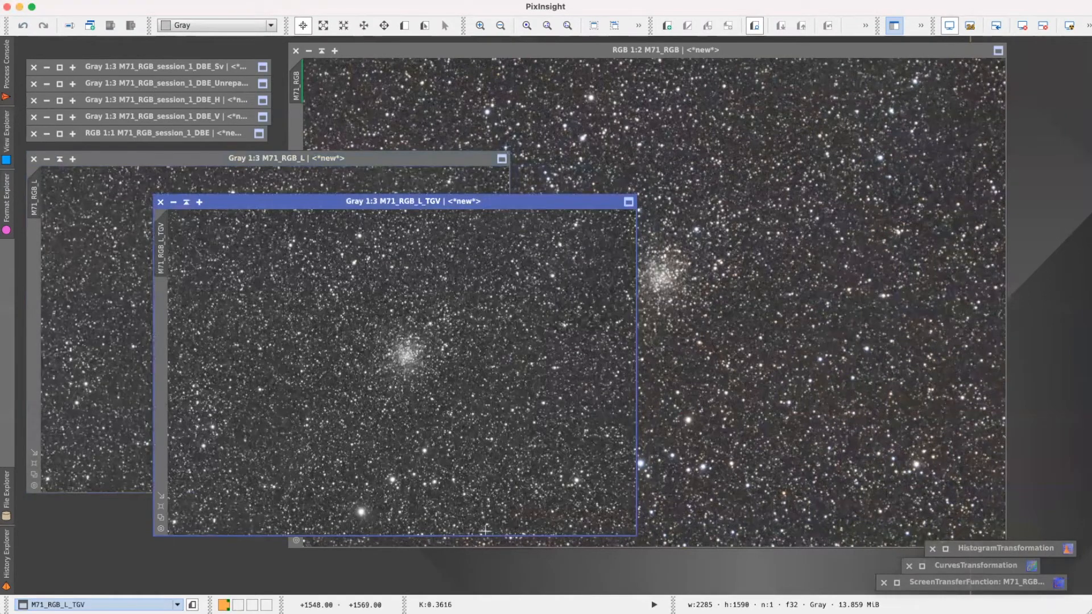
Make a second duplicate of M71_RGB_L and rename it M71_RGB_L_MMT.
right_click(92, 286)
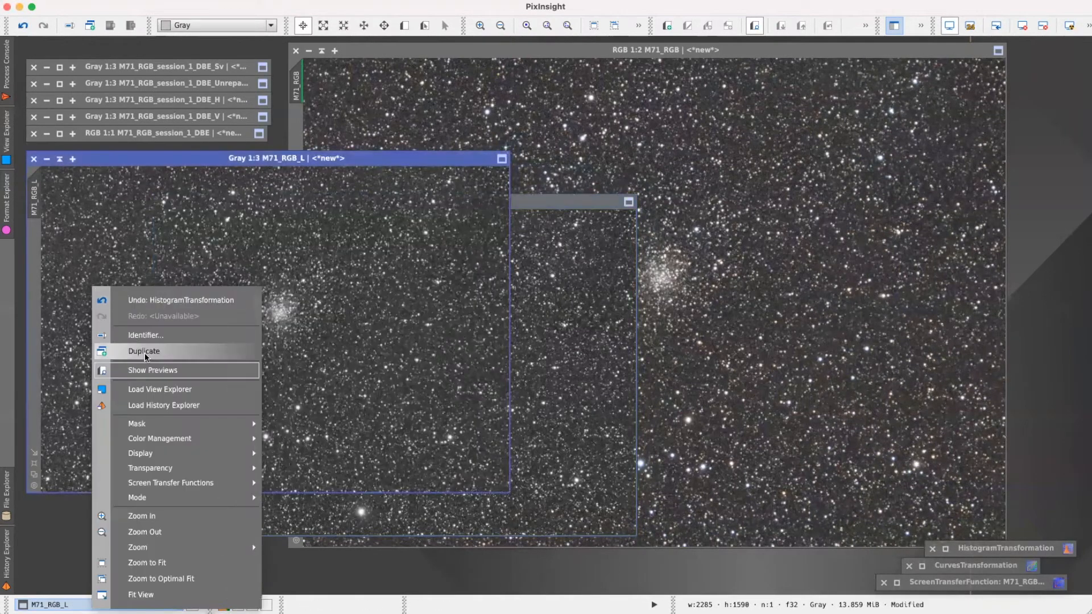
left_click(145, 352)
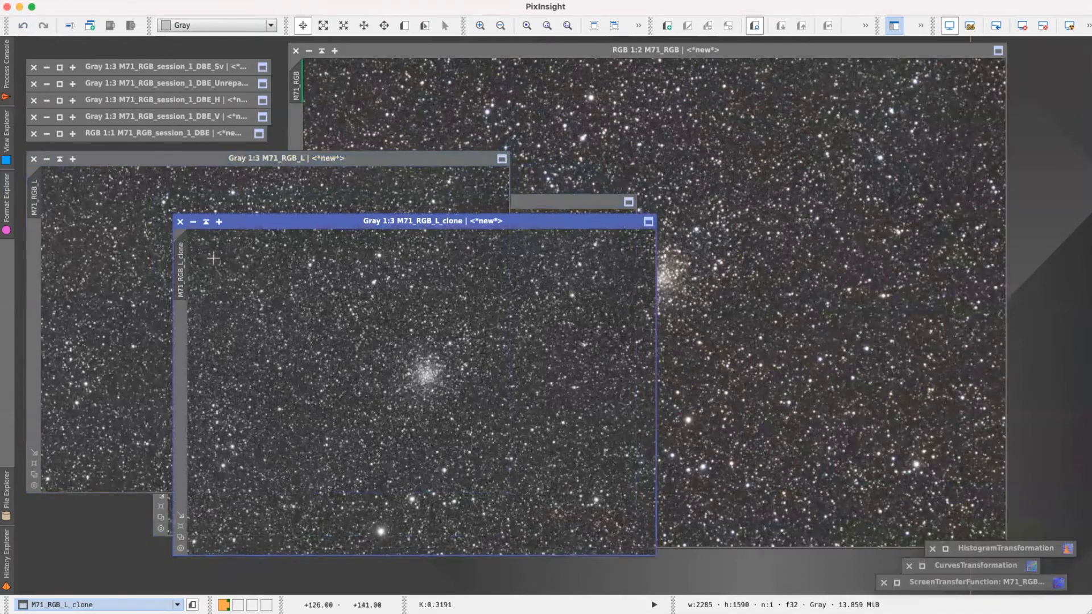
double_click(181, 269)
left_click(531, 307)
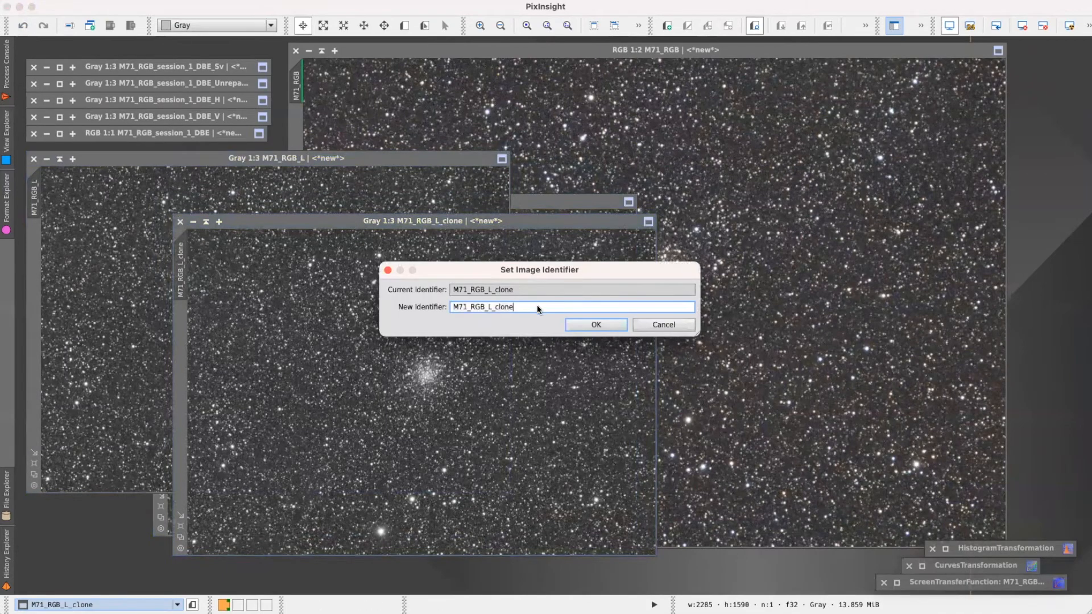
key("BackSpace")
type("MMT")
left_click(619, 324)
Collapse the M71_RGB_L_MMT and M71_RGB_L windows and move the M71_RGB_L_TGV window closer to the collapsed DBE images.
left_click(206, 222)
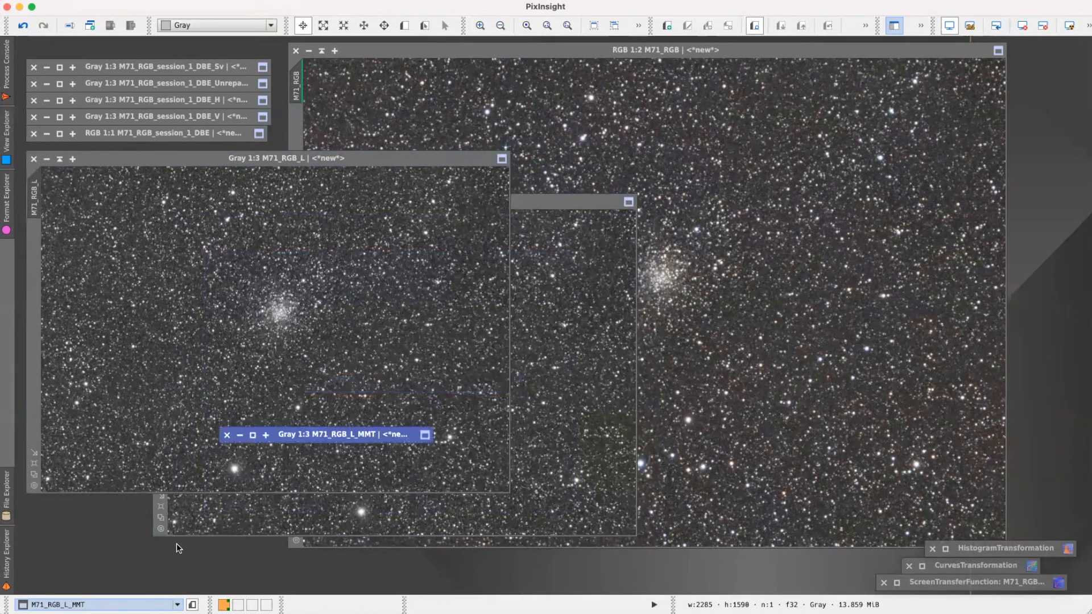
left_click(59, 159)
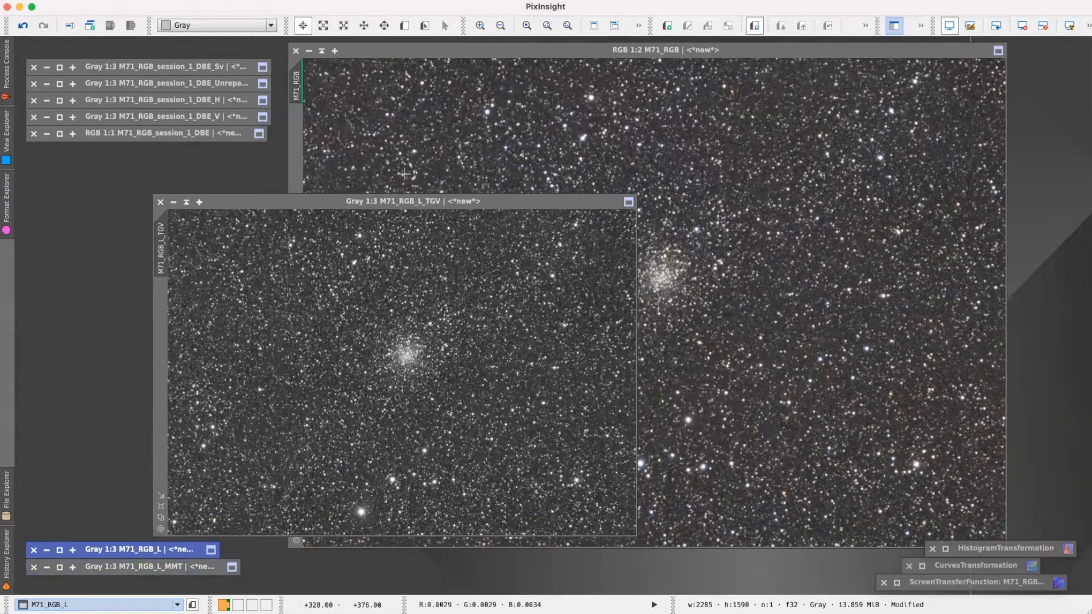
left_click_drag(385, 204, 346, 159)
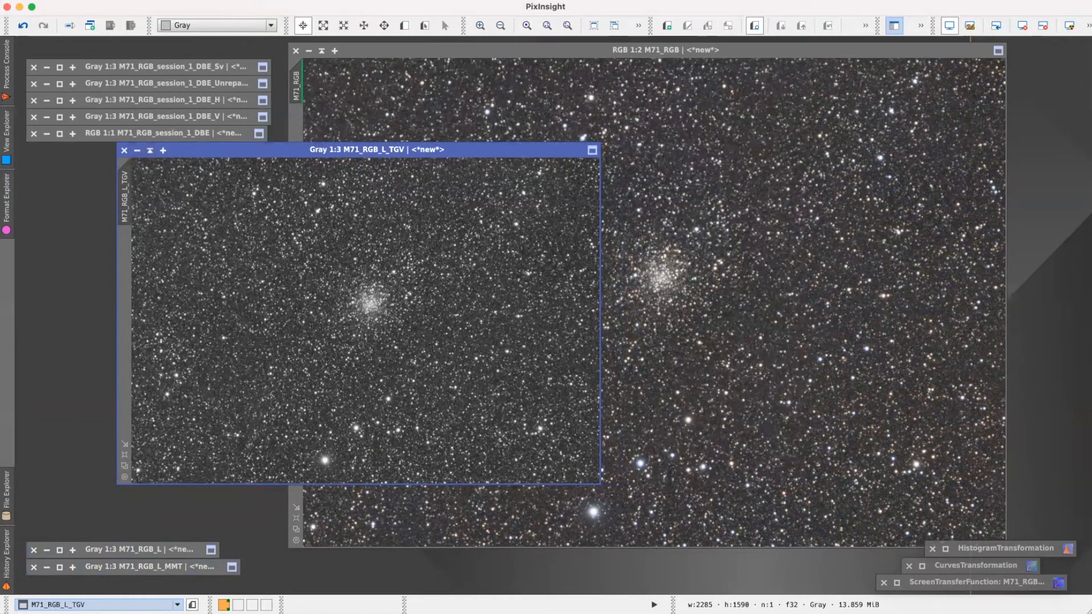
In CurvesTransformation, preview M71_RGB_L_TGV in real time while raising the RGB/K black endpoint to about 0.234 and lowering the white endpoint to about 0.511.
double_click(967, 562)
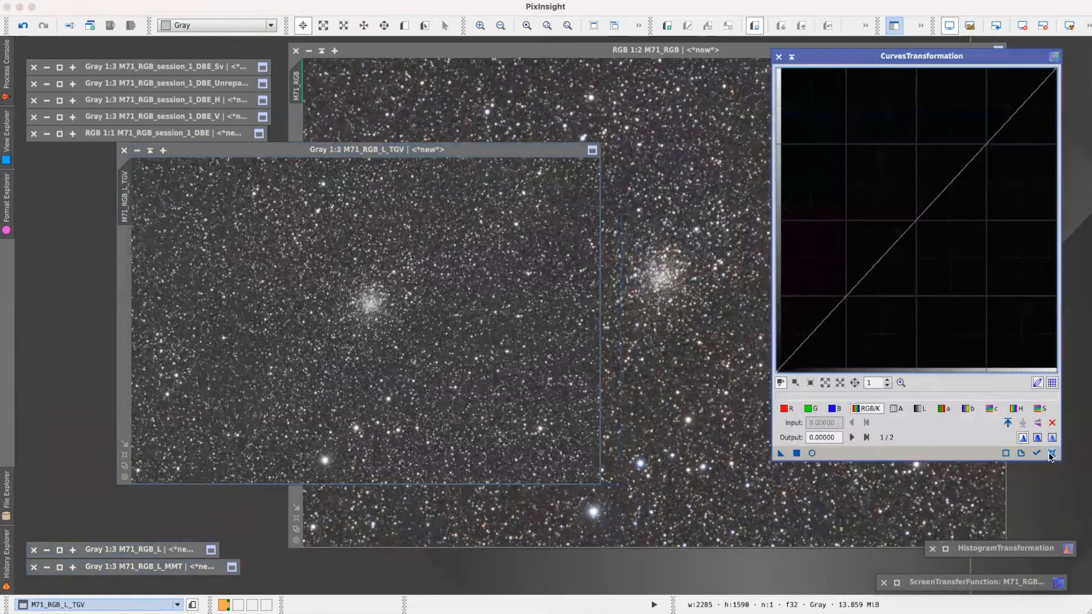
left_click(543, 152)
left_click(812, 453)
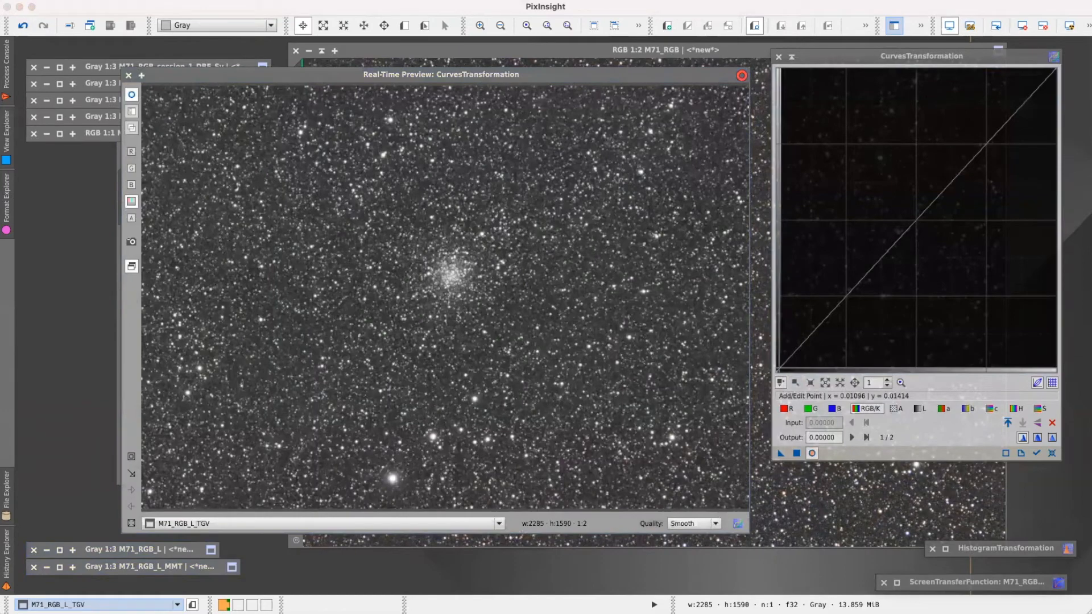
left_click_drag(778, 371, 779, 300)
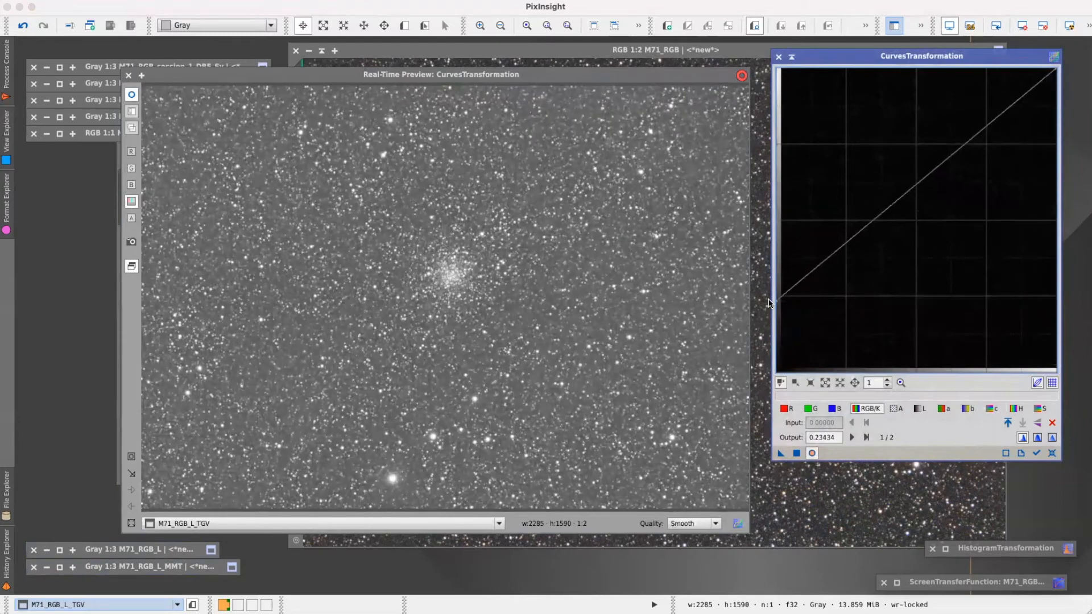
left_click_drag(1042, 71, 1055, 218)
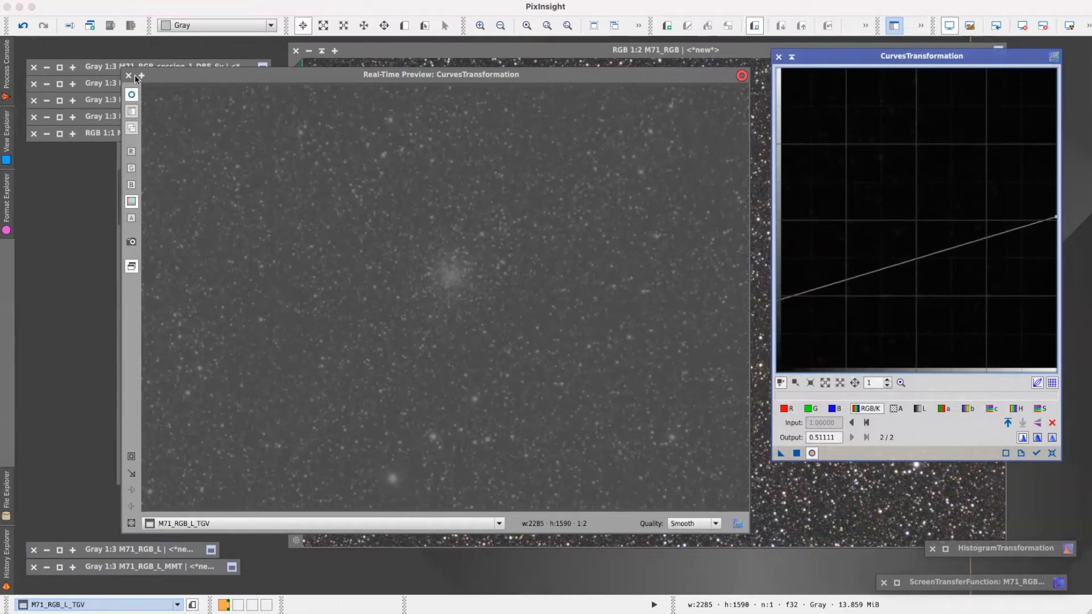
Close the real-time preview, apply the contrast-reducing curve to M71_RGB_L_TGV and collapse CurvesTransformation.
left_click(812, 453)
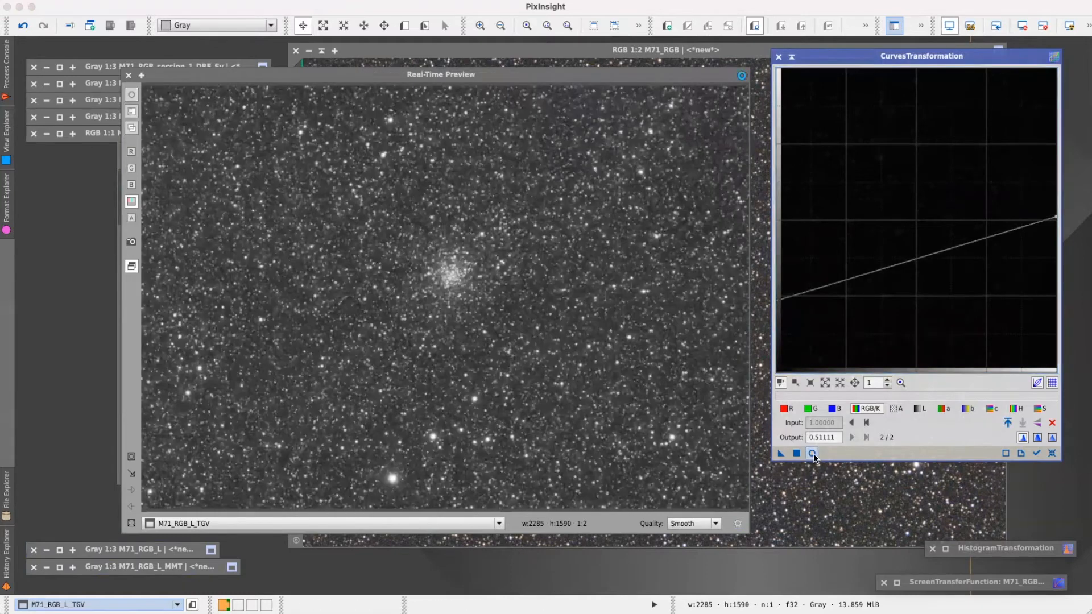
left_click_drag(781, 455, 424, 301)
left_click(129, 76)
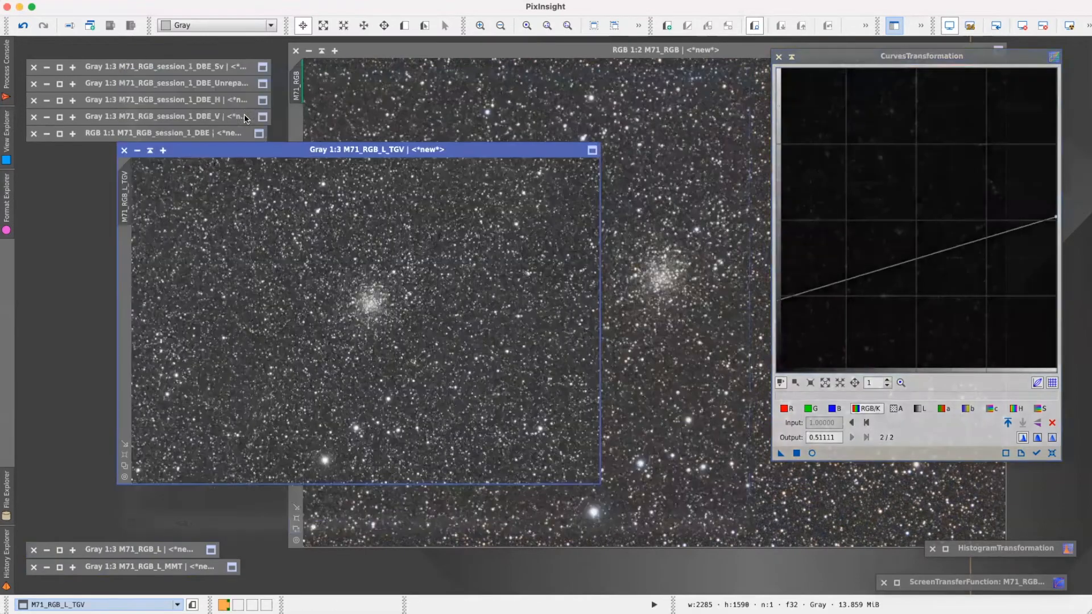
left_click_drag(782, 454, 306, 322)
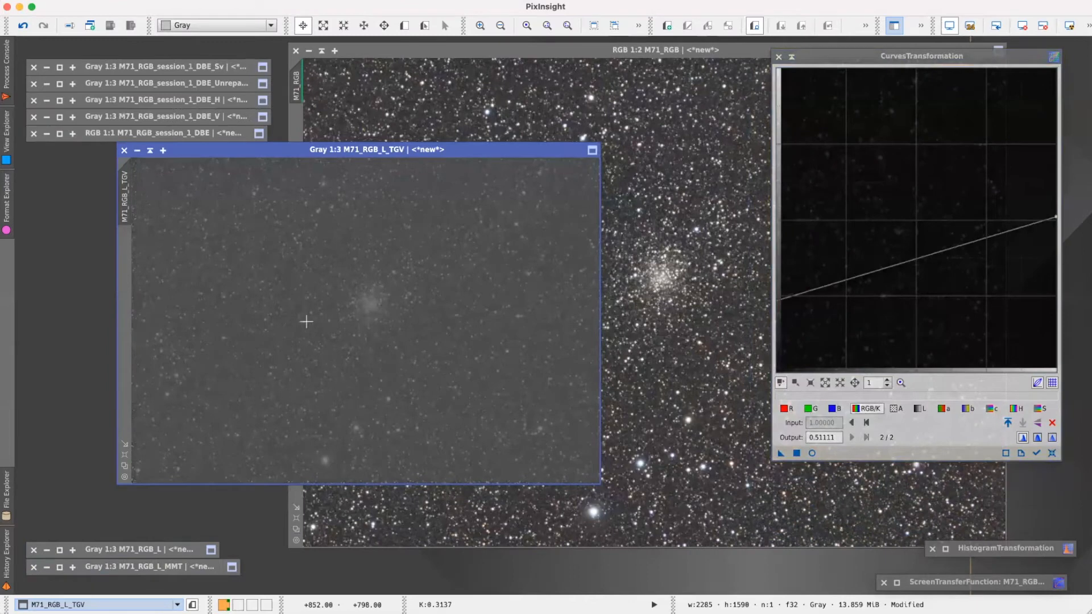
left_click(792, 56)
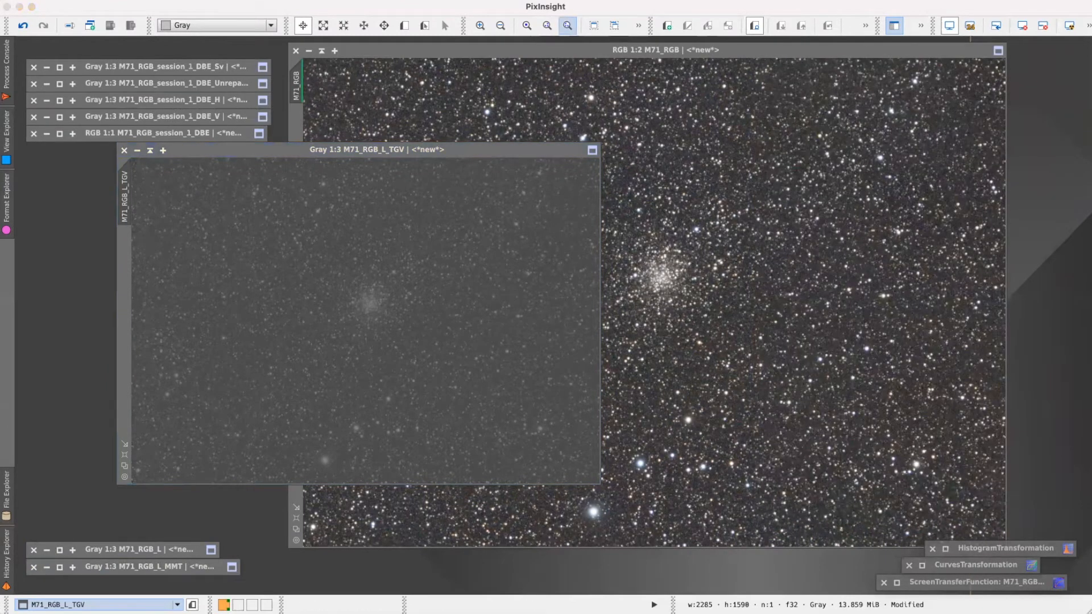
left_click(299, 0)
mouse_move(304, 5)
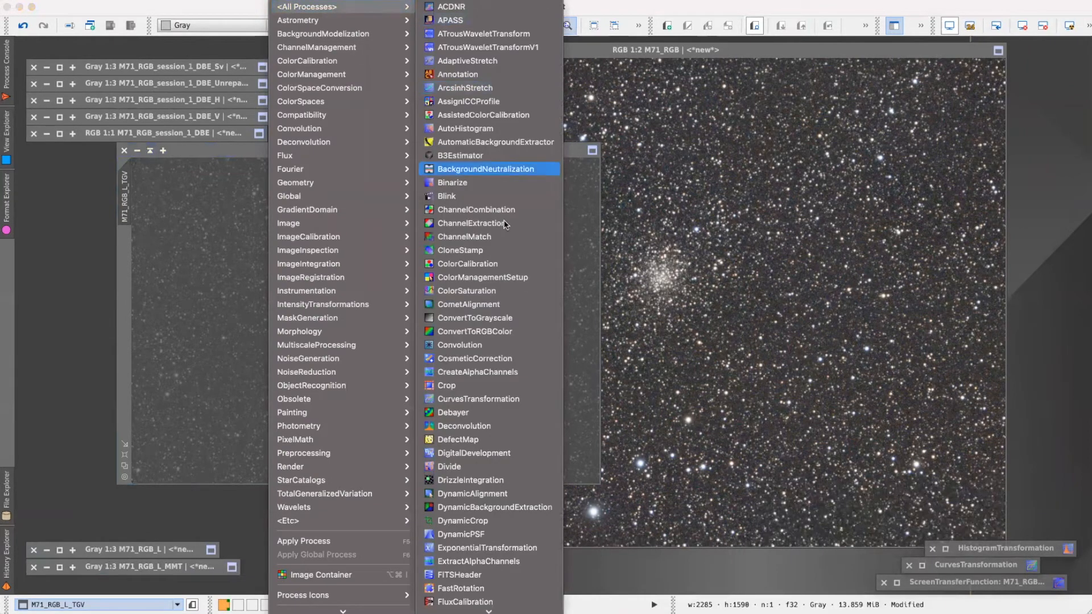
scroll(491, 285, "down", 2)
scroll(492, 285, "down", 10)
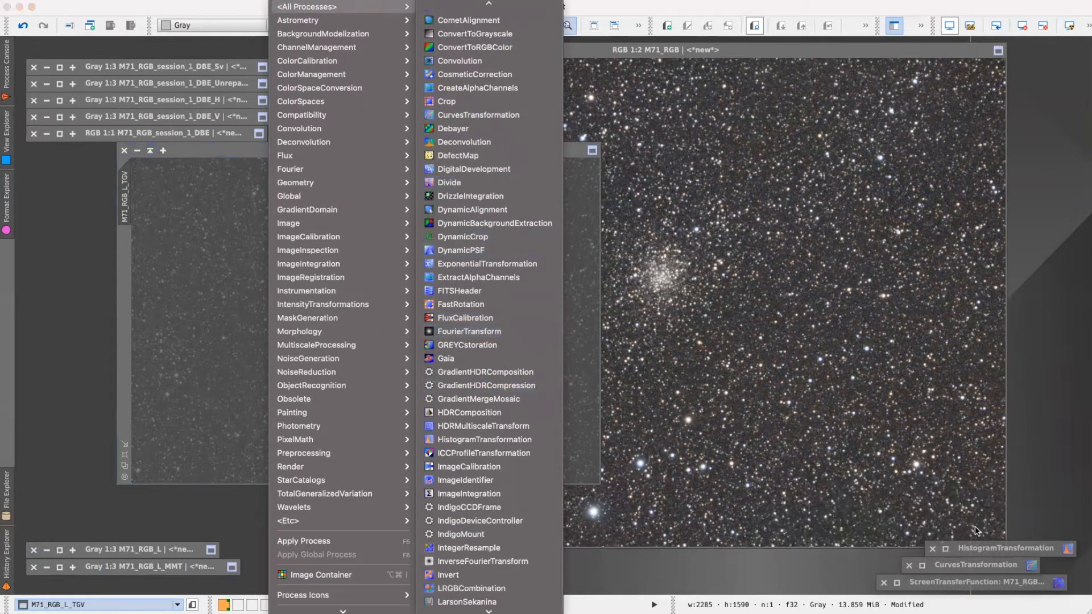
left_click(988, 550)
Reset HistogramTransformation, load M71_RGB_L_TGV's histogram, set the midtones to about 0.301 at the histogram peak, and apply it to that image.
double_click(988, 550)
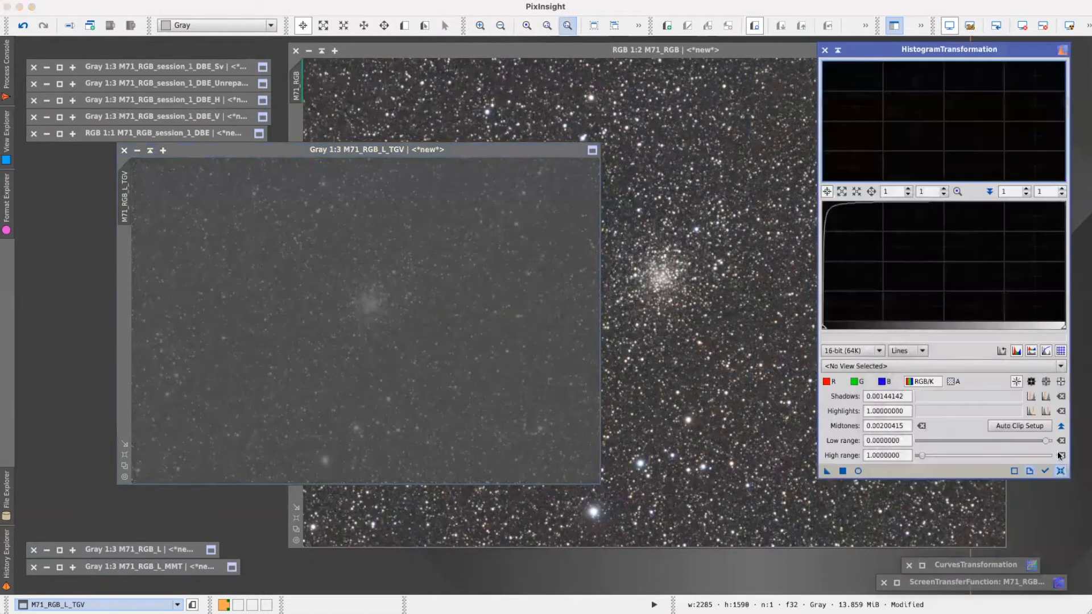
left_click(1062, 472)
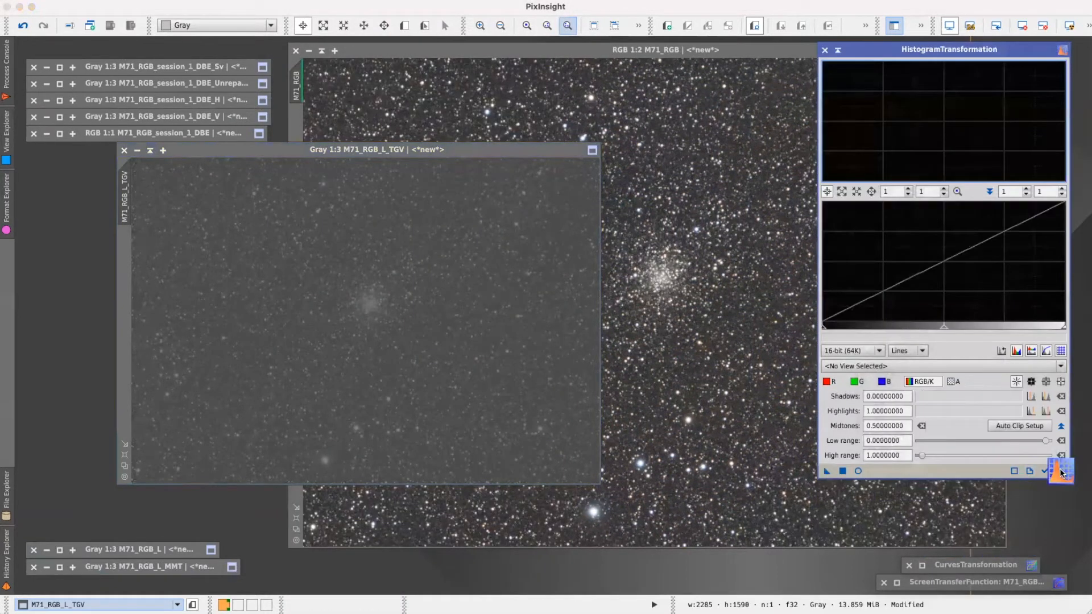
left_click(883, 368)
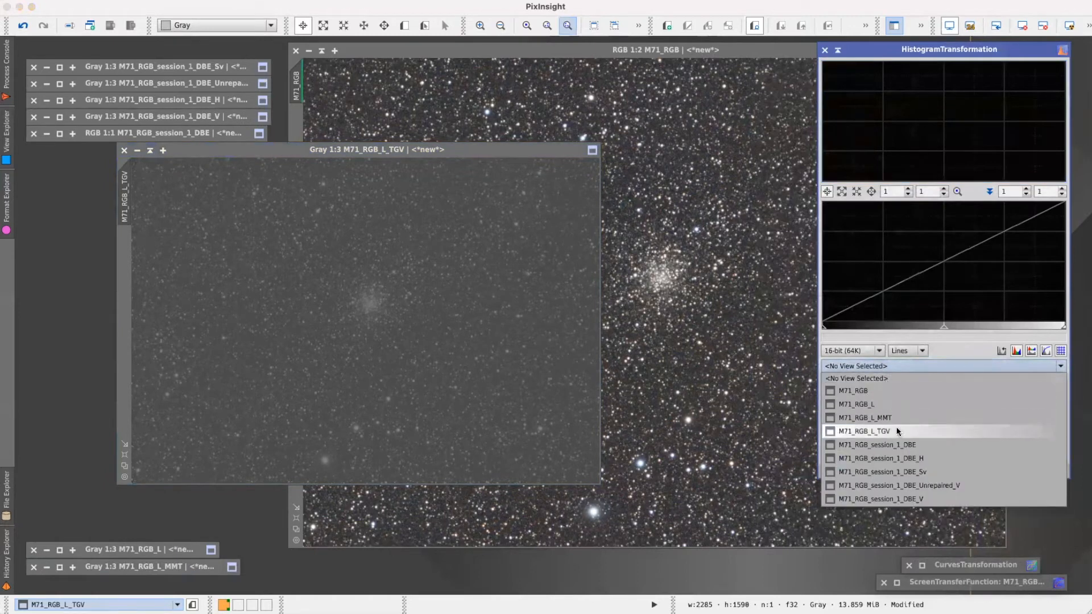
left_click(898, 432)
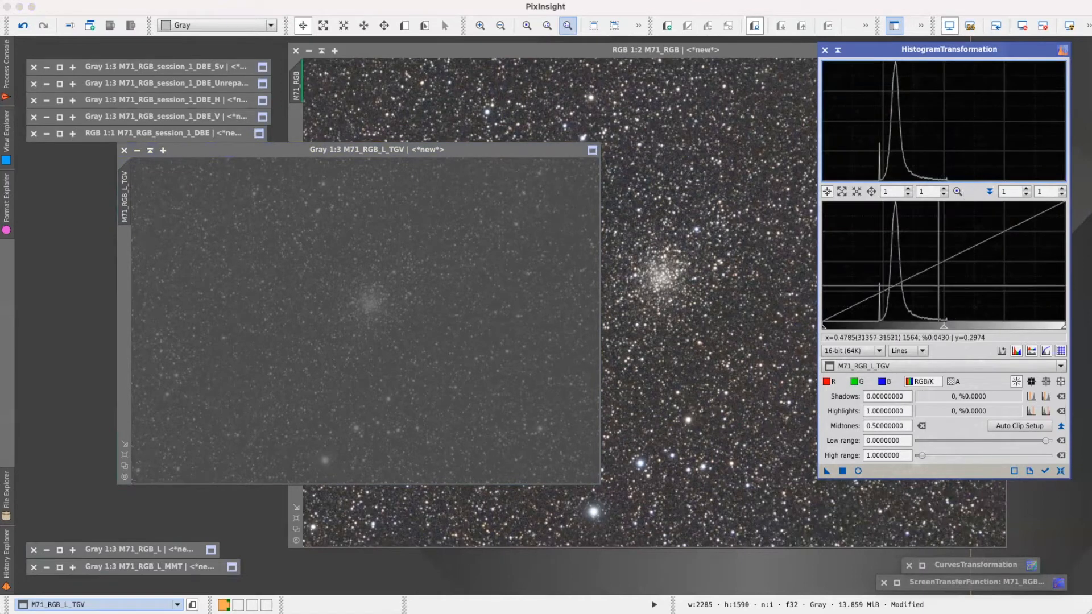
left_click_drag(943, 328, 895, 328)
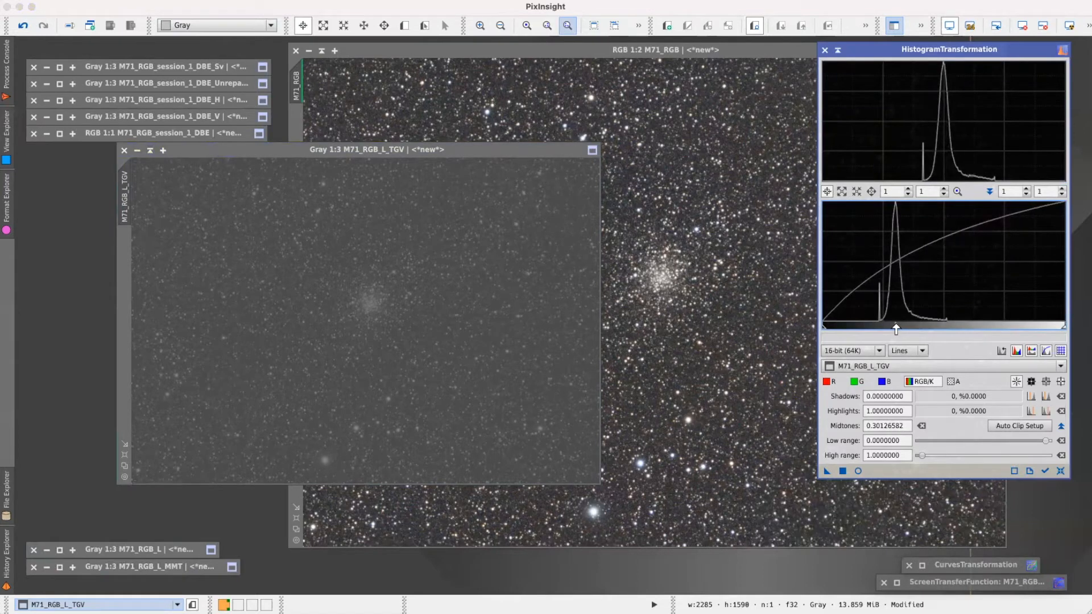
left_click_drag(829, 476, 404, 331)
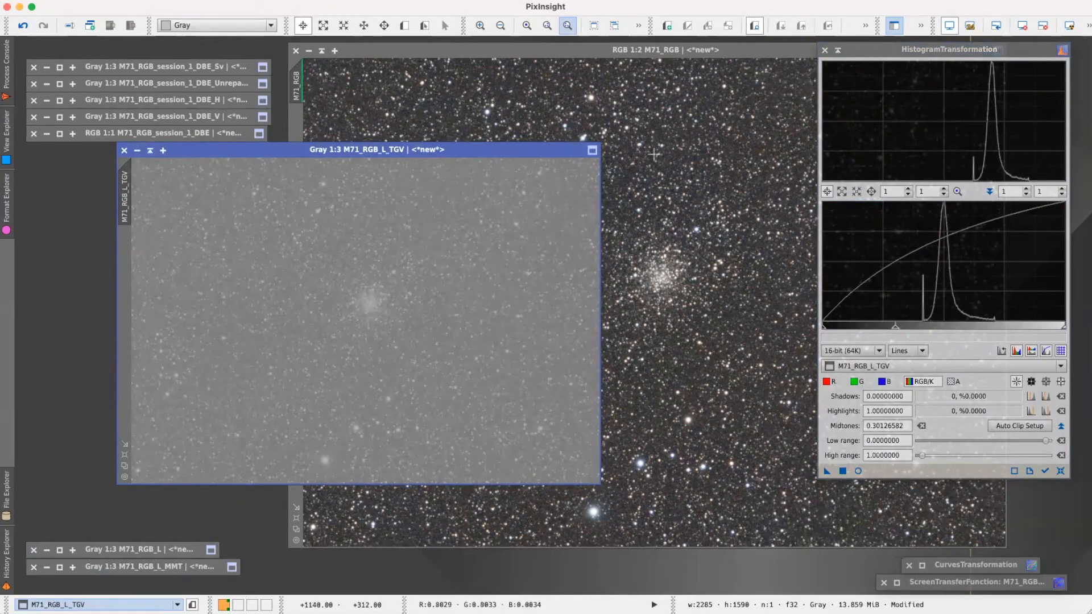
Collapse the HistogramTransformation window and apply M71_RGB_L_TGV as a mask to the M71_RGB image.
left_click(839, 53)
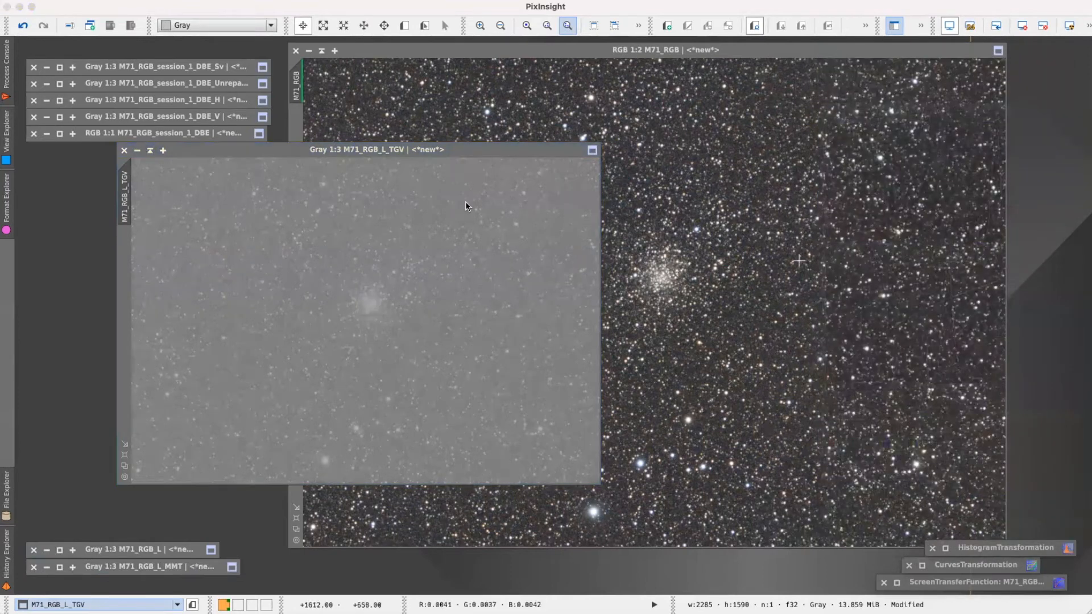
left_click_drag(470, 151, 464, 208)
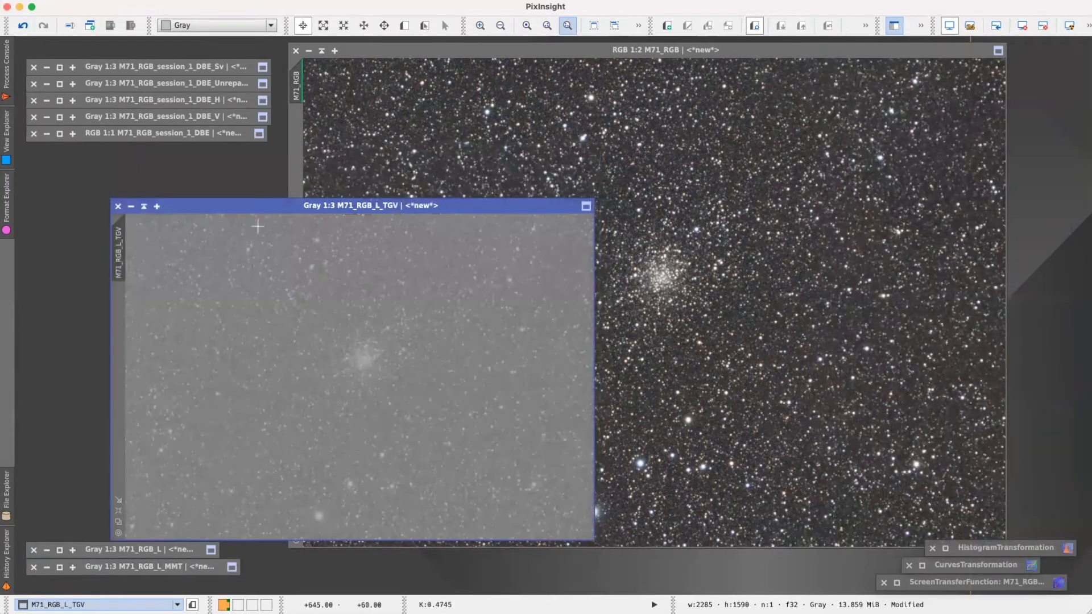
left_click_drag(122, 253, 298, 139)
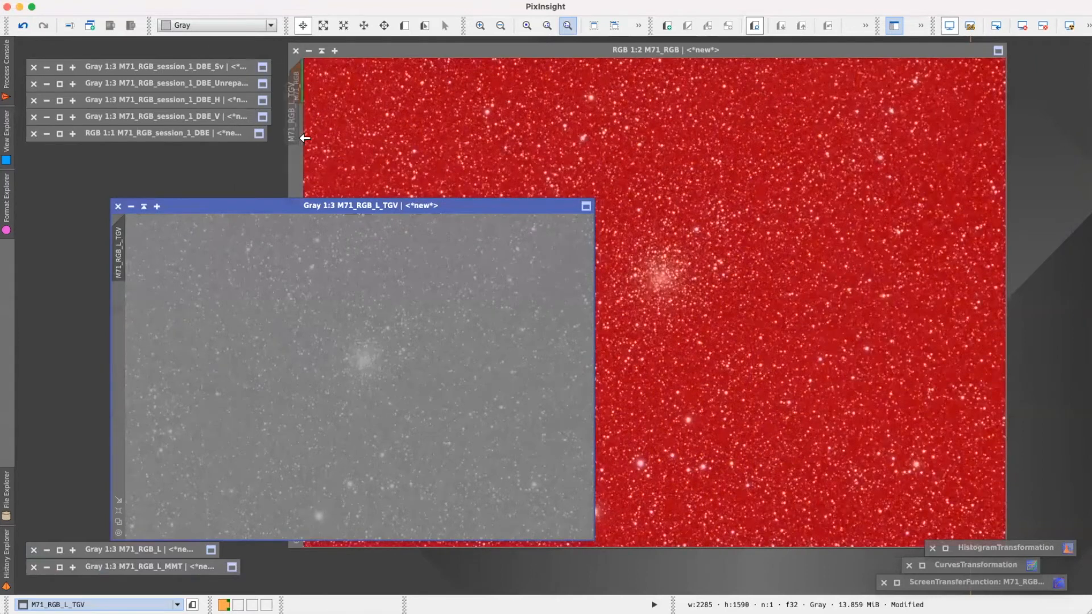
Invert the mask on M71_RGB and hide its red overlay while keeping the mask enabled.
left_click(396, 51)
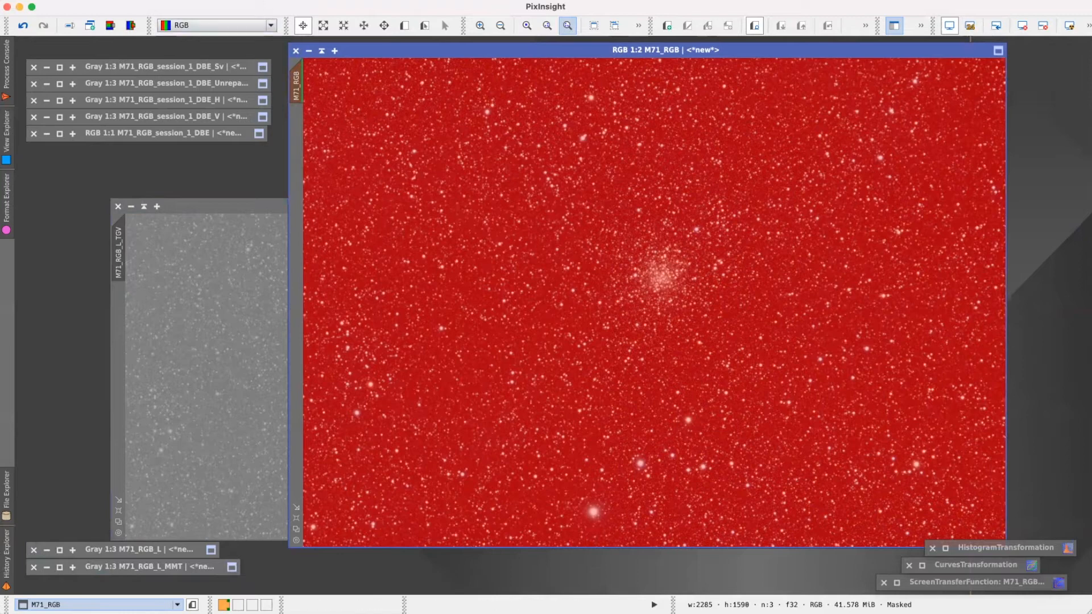
left_click(253, 0)
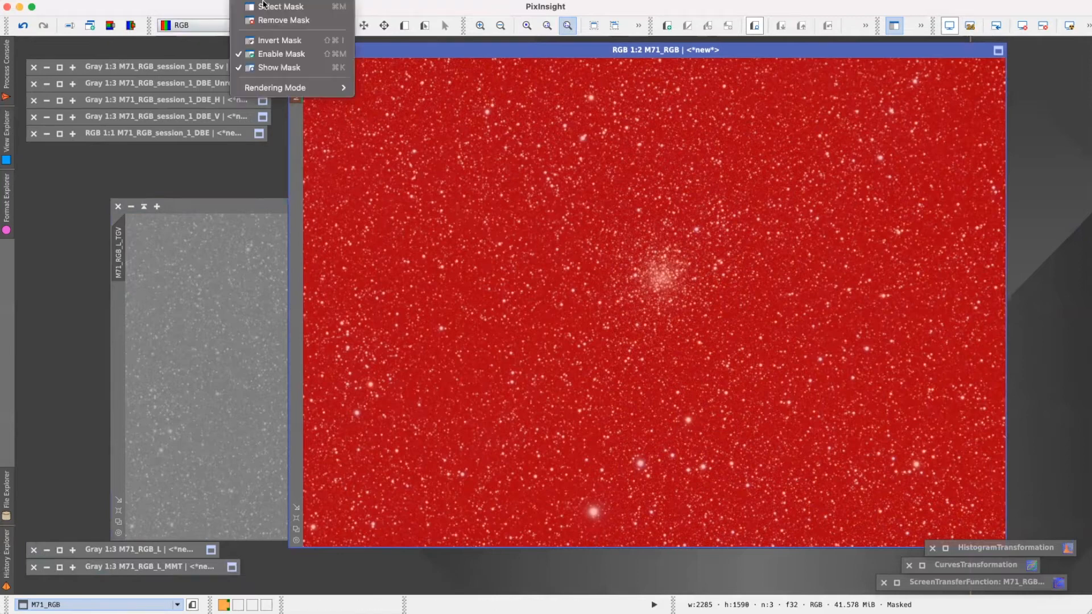
left_click(270, 40)
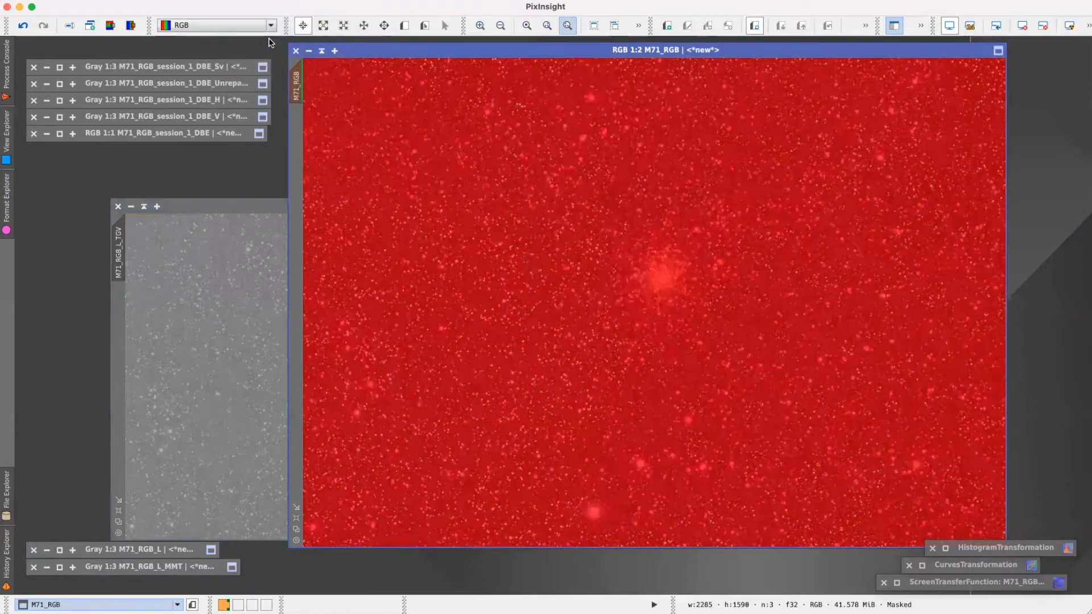
left_click(253, 0)
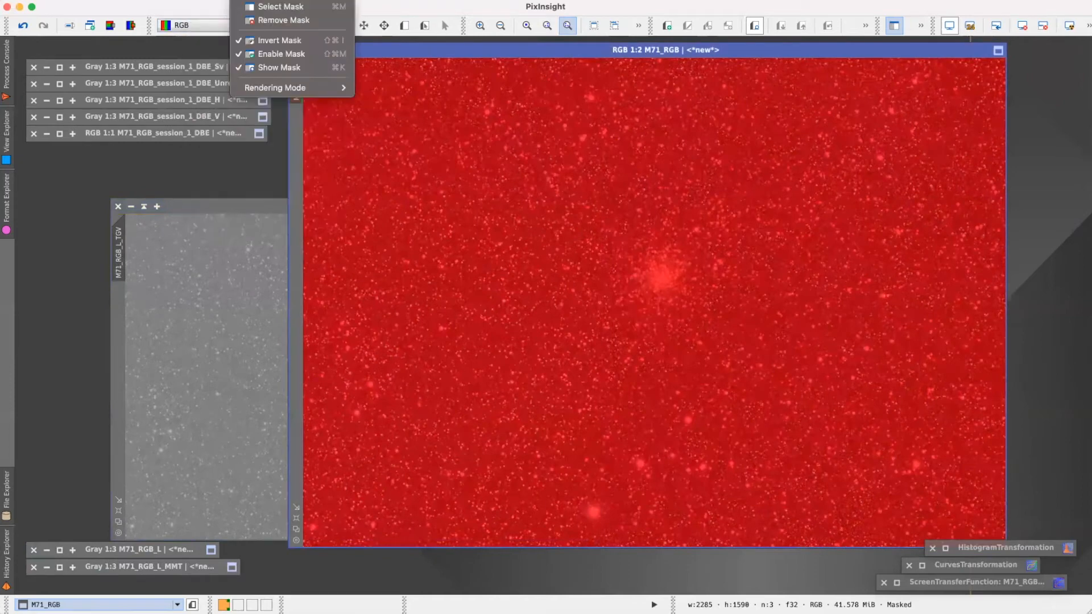
left_click(273, 68)
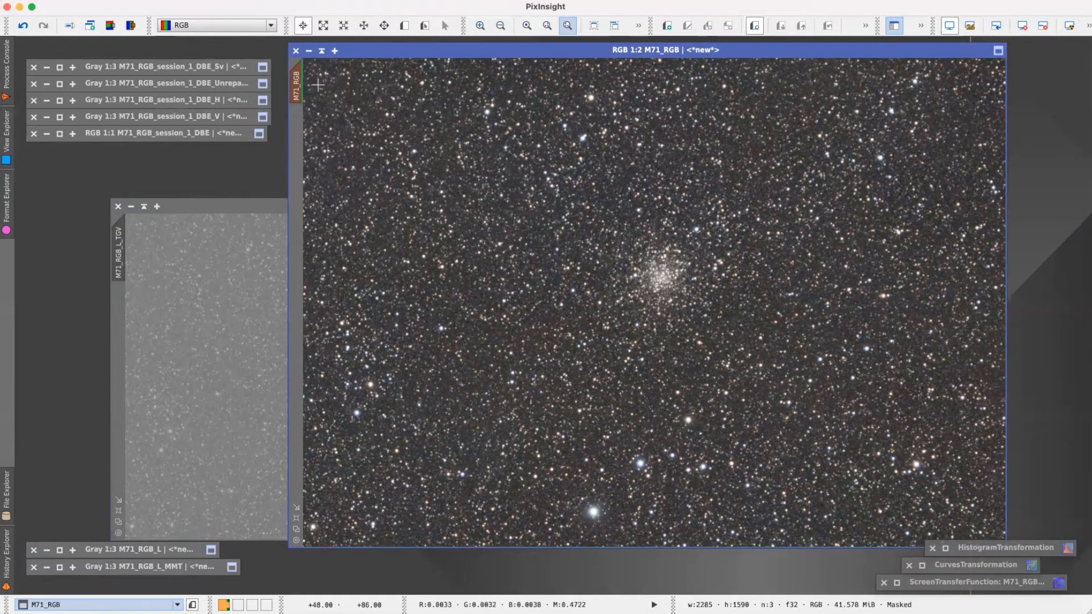
Open the TGVDenoise process and arrange its window beside the M71_RGB image.
left_click(304, 2)
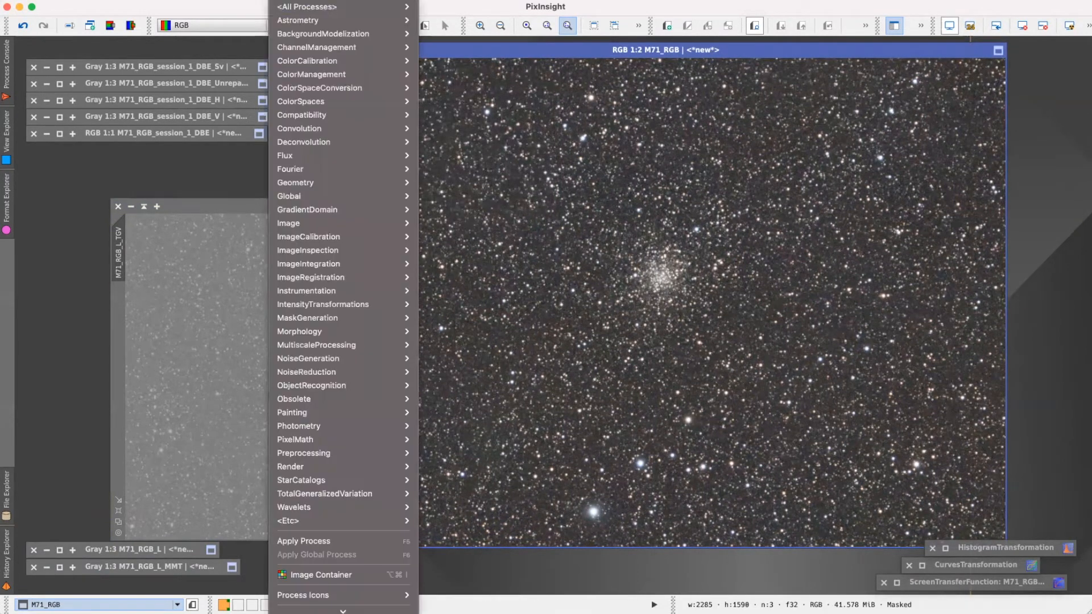
mouse_move(304, 10)
scroll(480, 377, "down", 10)
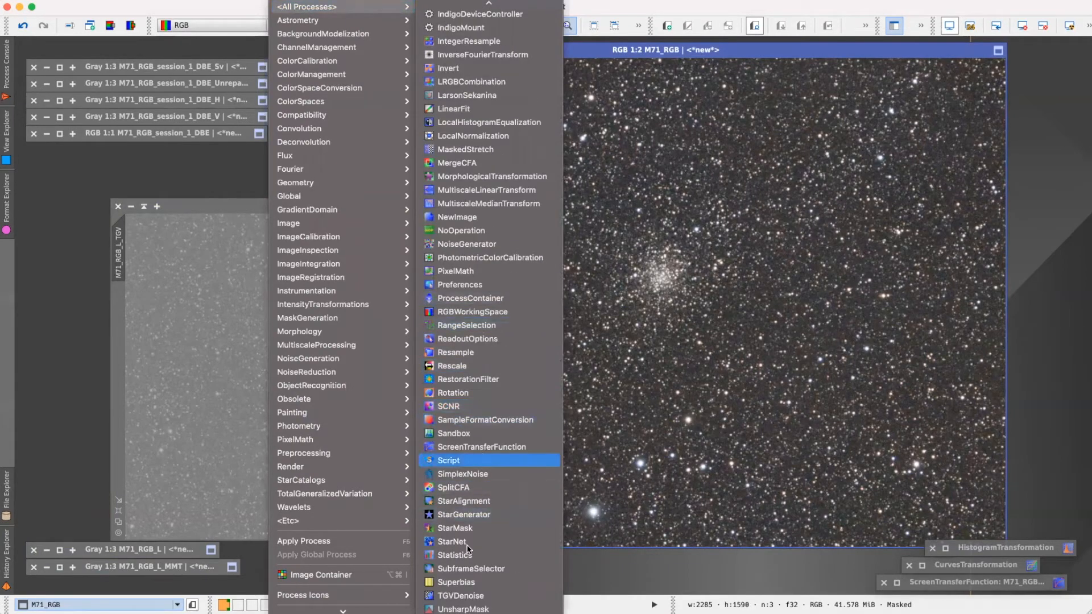
left_click(460, 596)
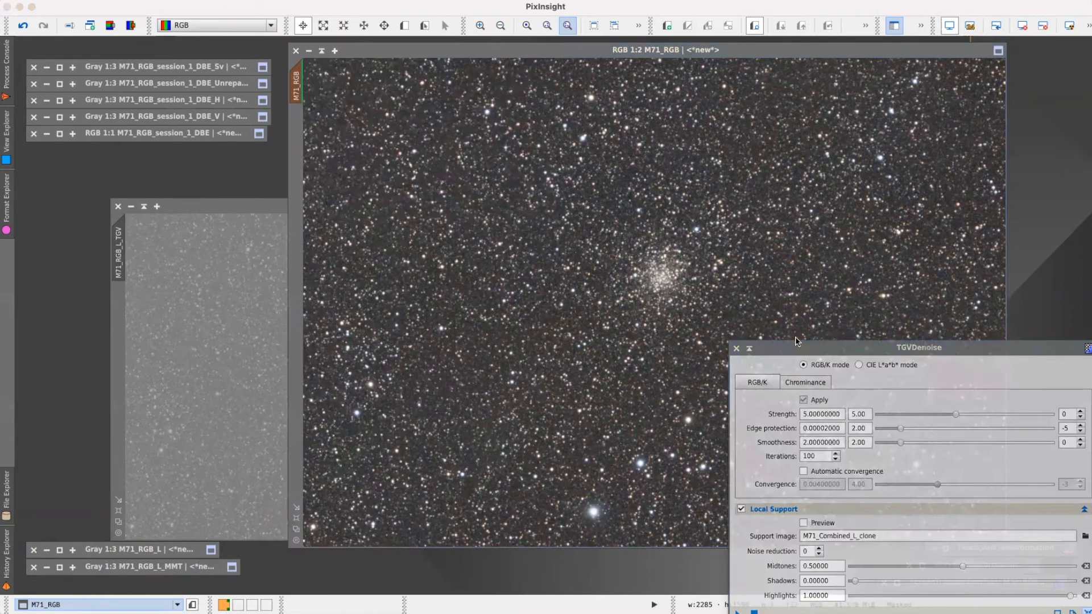
left_click_drag(669, 56, 551, 57)
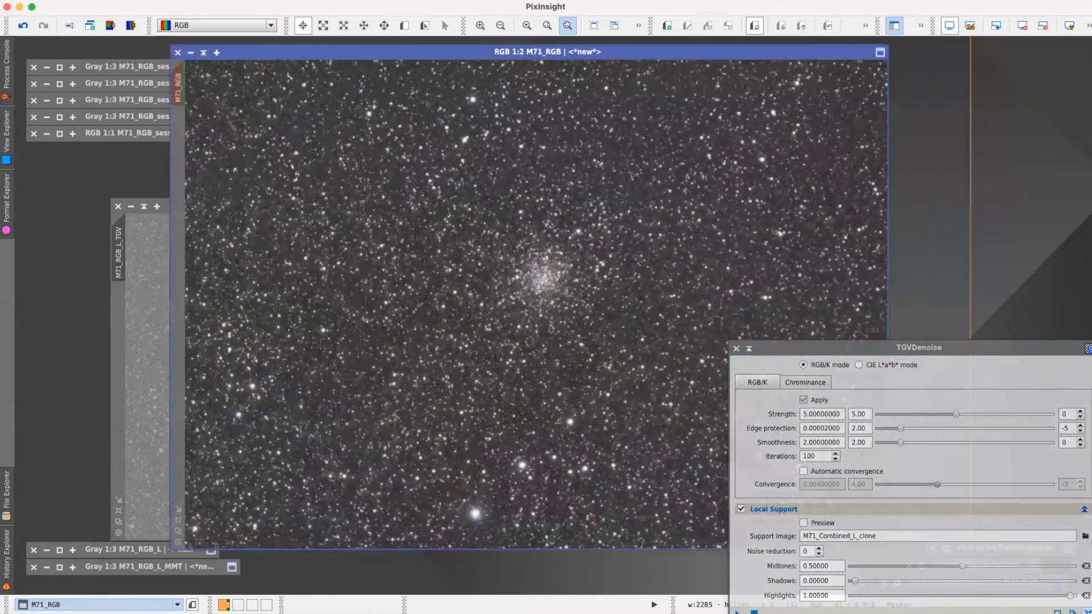
left_click_drag(932, 348, 900, 229)
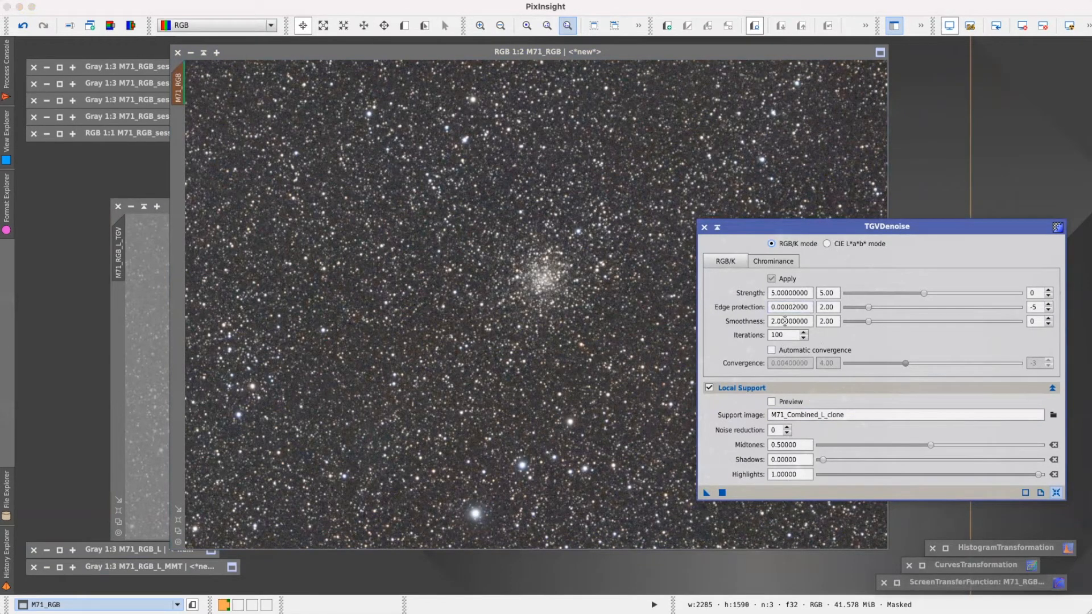
Keep Local Support enabled in TGVDenoise with edge protection exponent -5, and choose M71_RGB_L as the support image.
left_click(1050, 310)
left_click(1049, 304)
left_click(709, 388)
left_click(709, 388)
left_click(1054, 415)
left_click(583, 299)
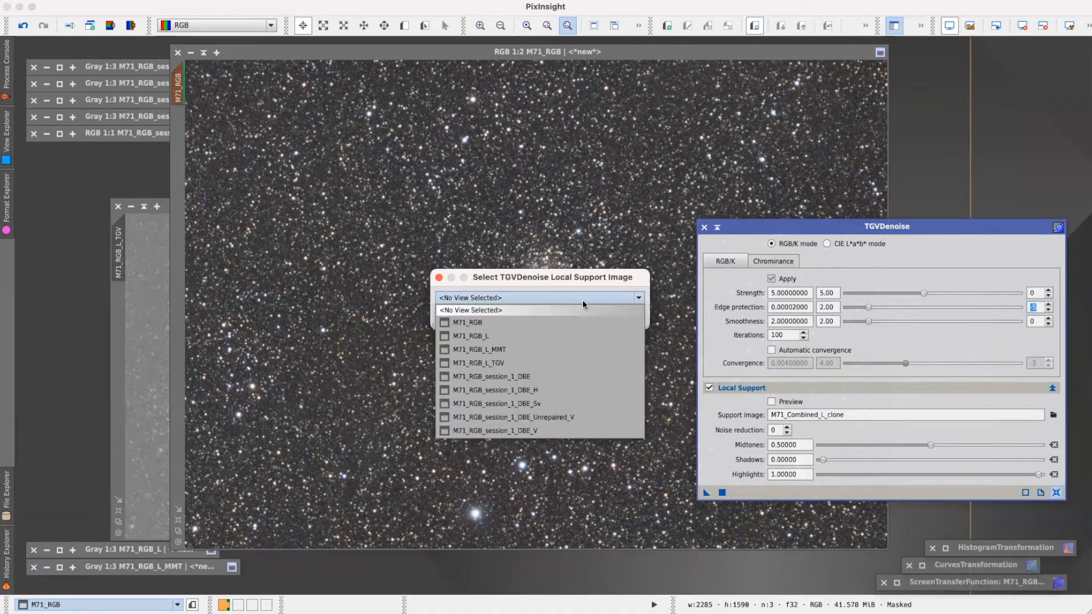
left_click(506, 340)
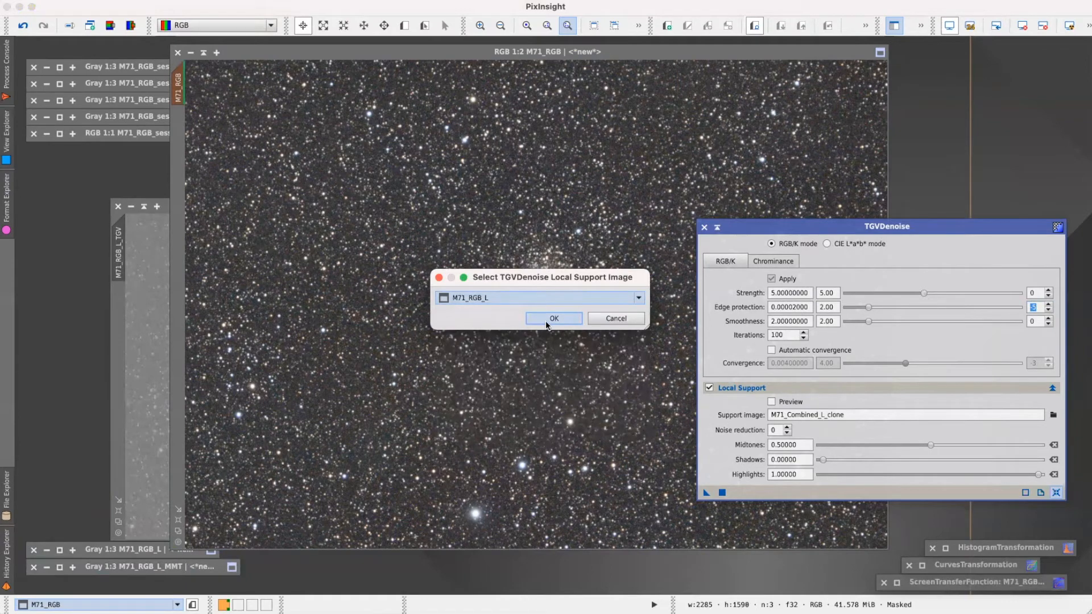
left_click(546, 322)
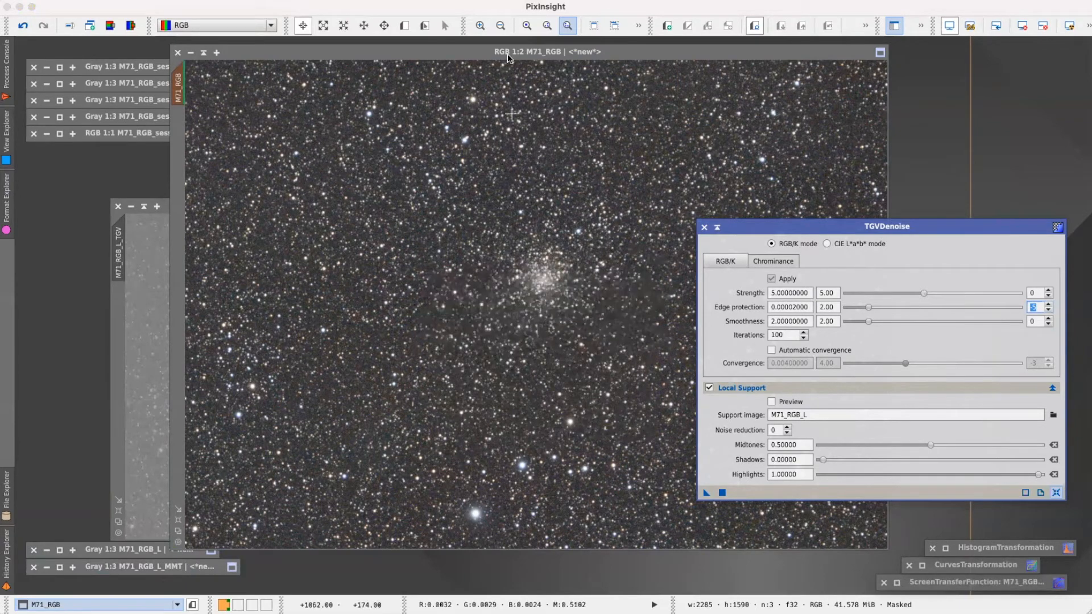
Create a preview of about 940 × 854 px around the star cluster in M71_RGB and display it.
left_click(403, 26)
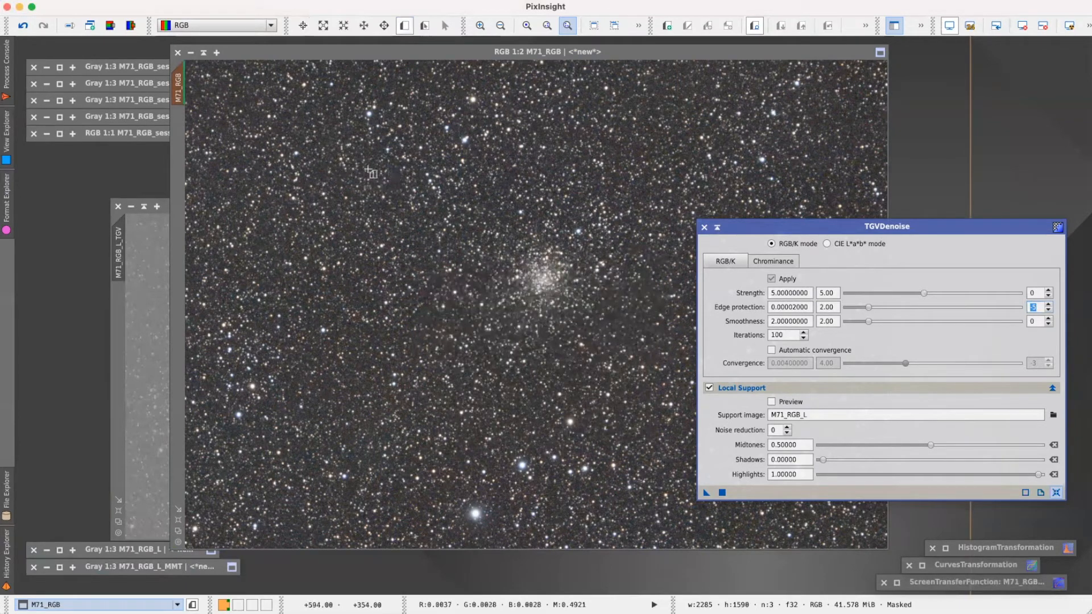
left_click(373, 153)
left_click_drag(373, 154, 660, 413)
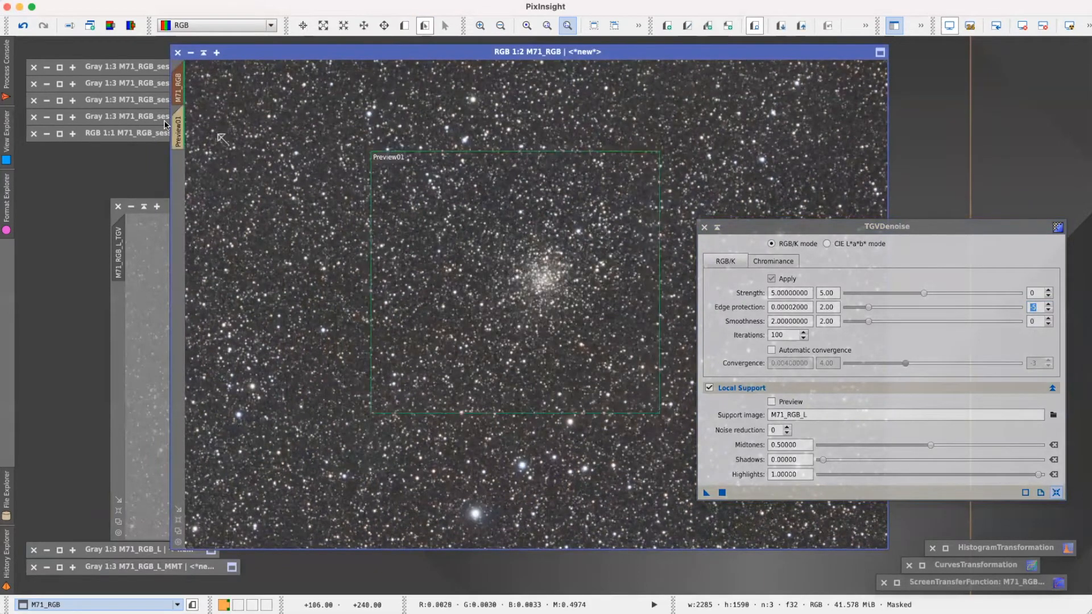
left_click(178, 131)
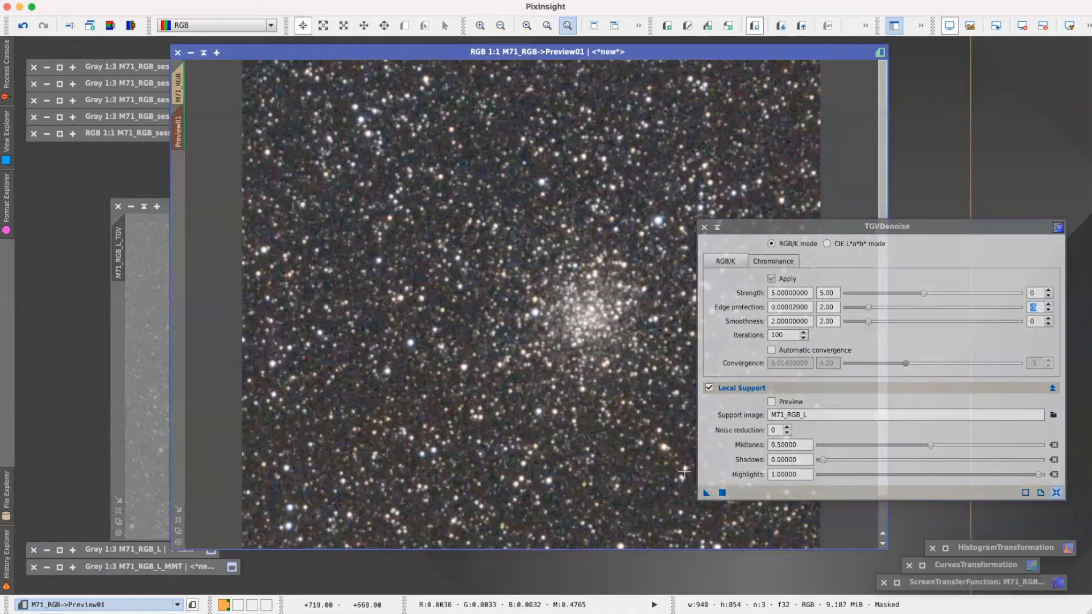
Test TGVDenoise on the cluster preview and compare the magnified background before and after the noise reduction.
left_click_drag(705, 493, 495, 328)
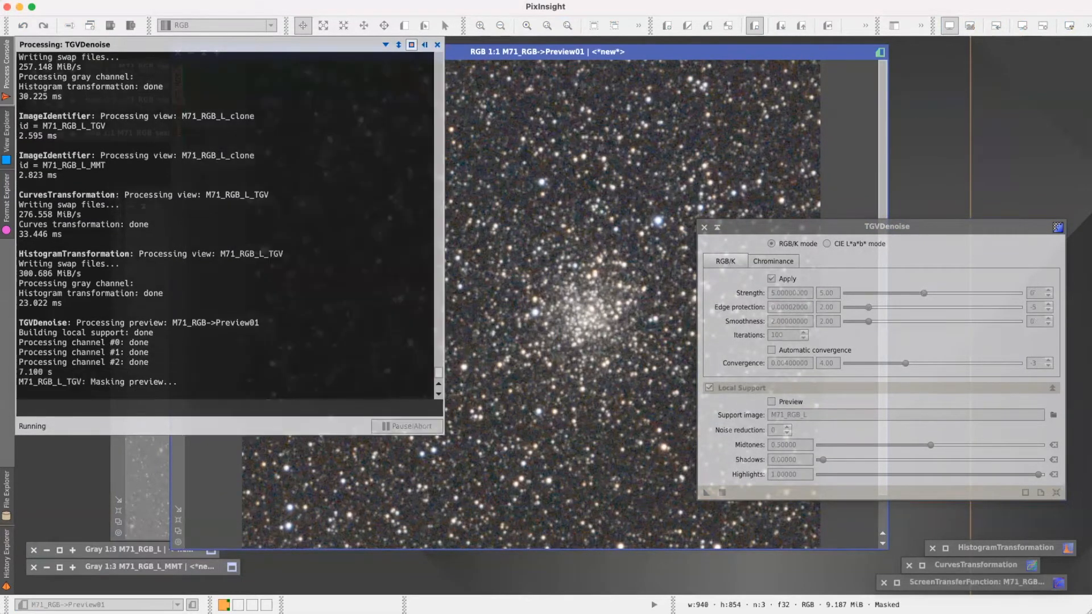
scroll(515, 321, "up", 2)
scroll(453, 300, "up", 4)
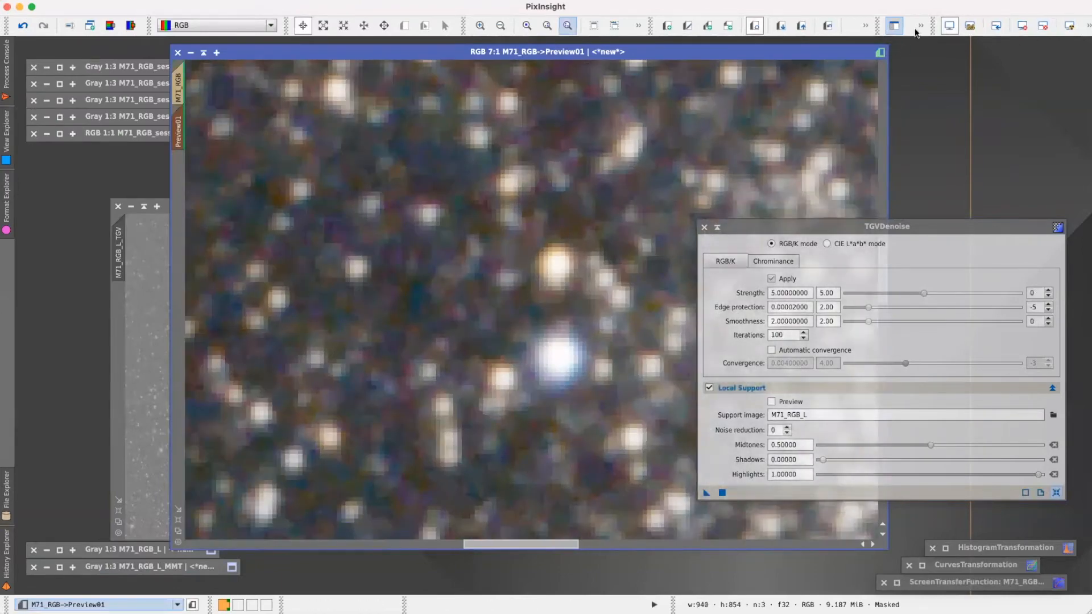
left_click(828, 27)
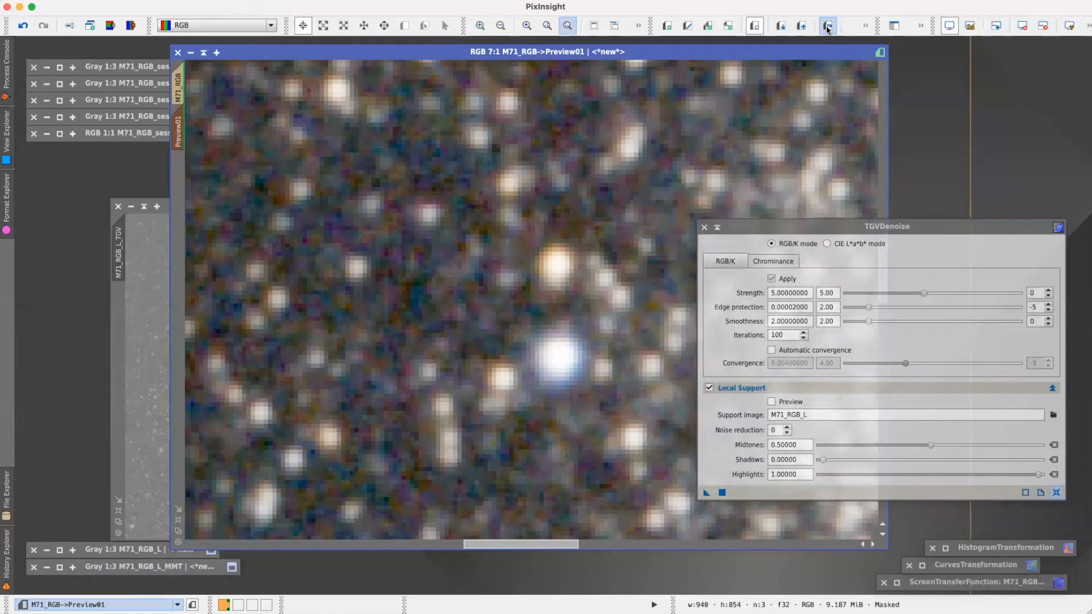
left_click(828, 27)
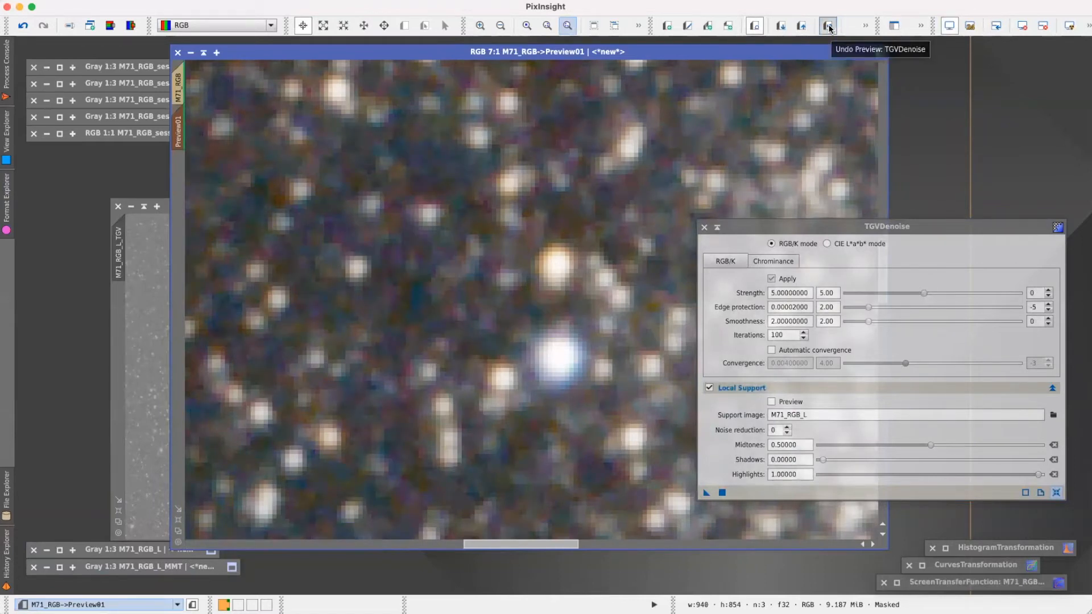
left_click(828, 27)
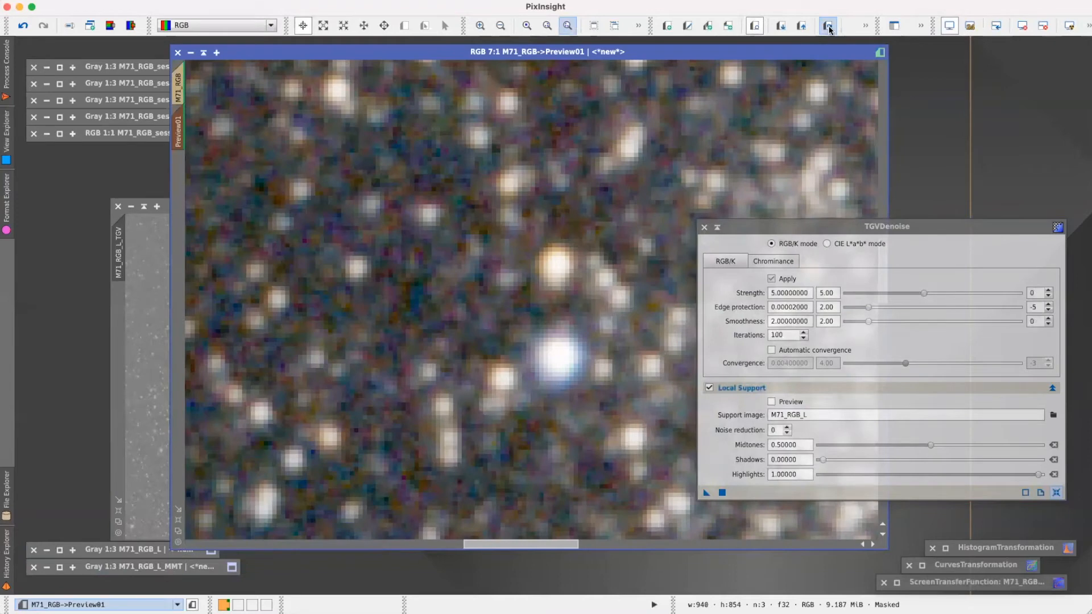
left_click(828, 26)
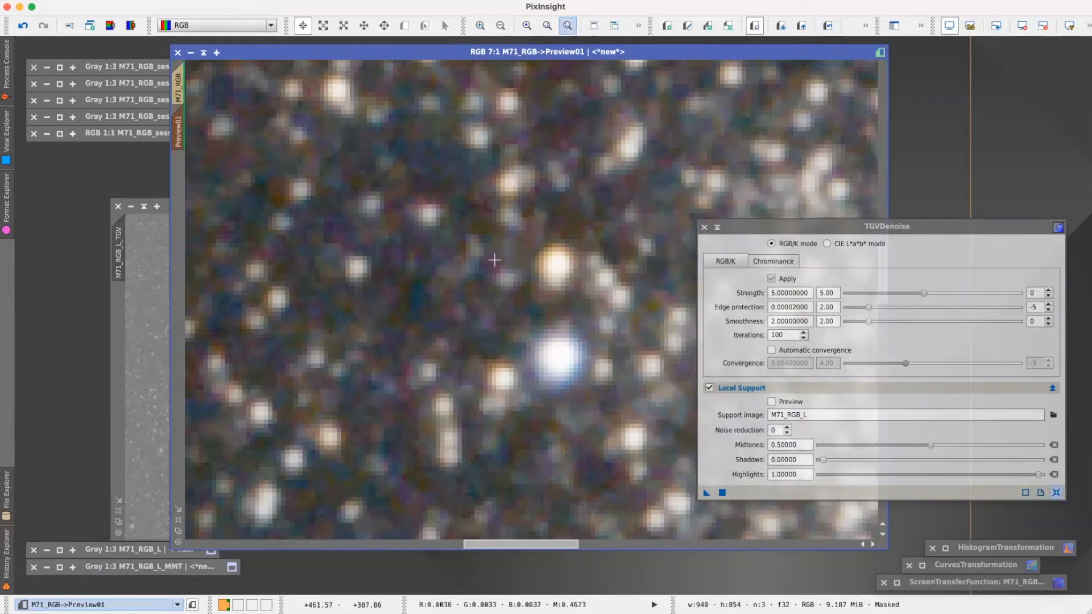
left_click(828, 26)
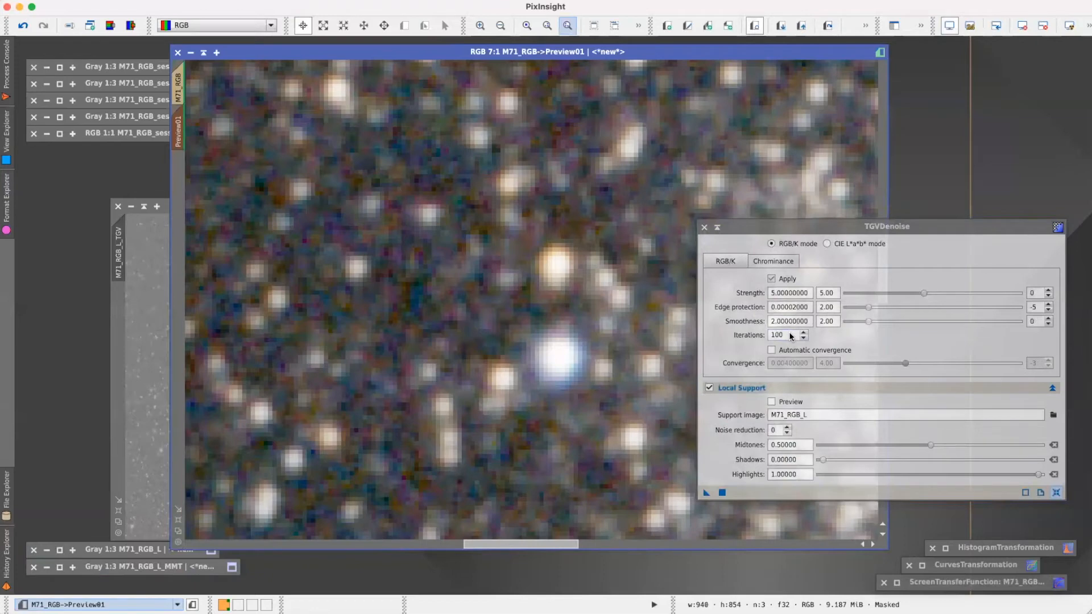
Set the TGVDenoise iterations to 500 and run the process on the cluster preview.
mouse_move(791, 336)
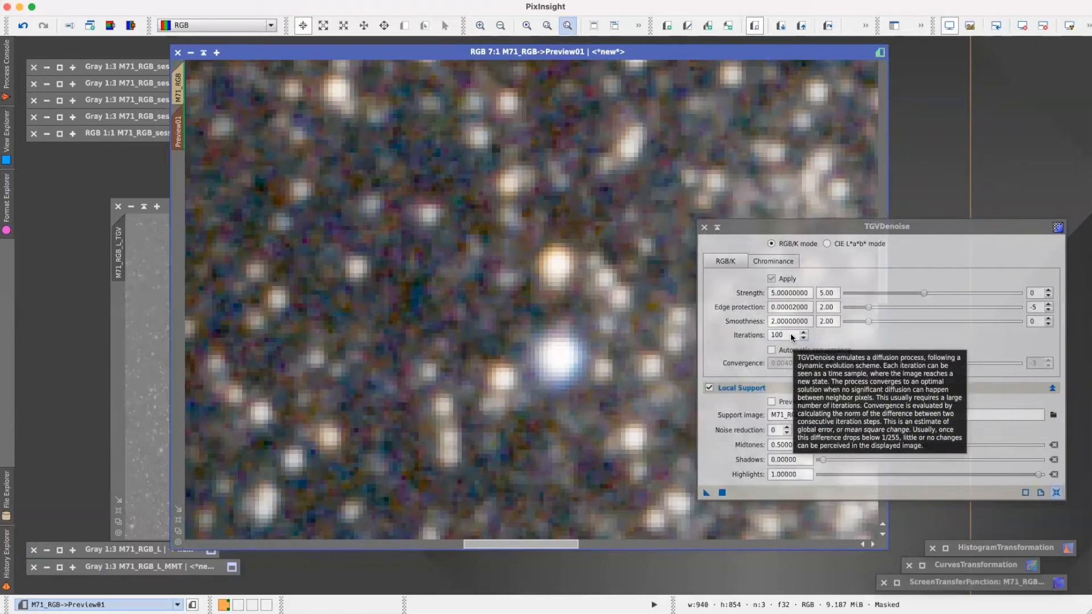
double_click(791, 336)
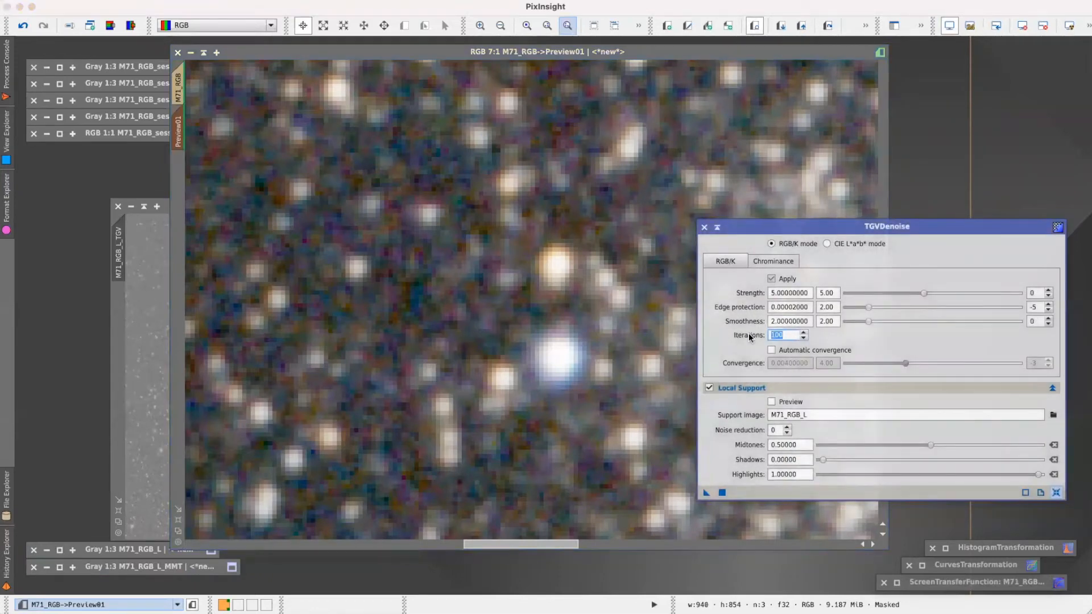
type("5")
left_click_drag(525, 325, 526, 326)
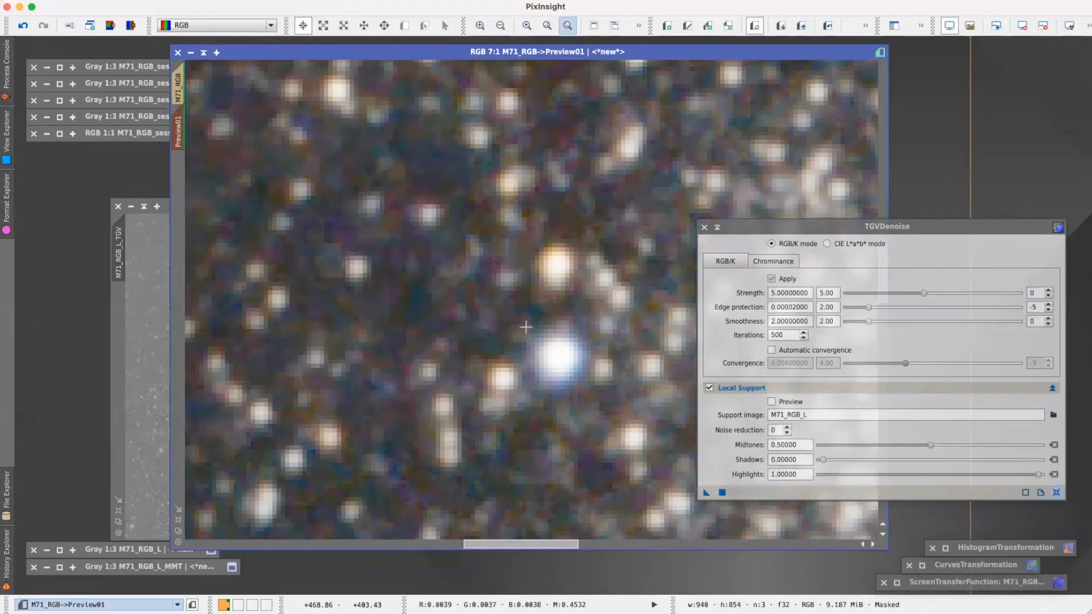
Compare the preview with and without the 500-iteration noise reduction, both magnified and at reduced scale.
left_click(828, 28)
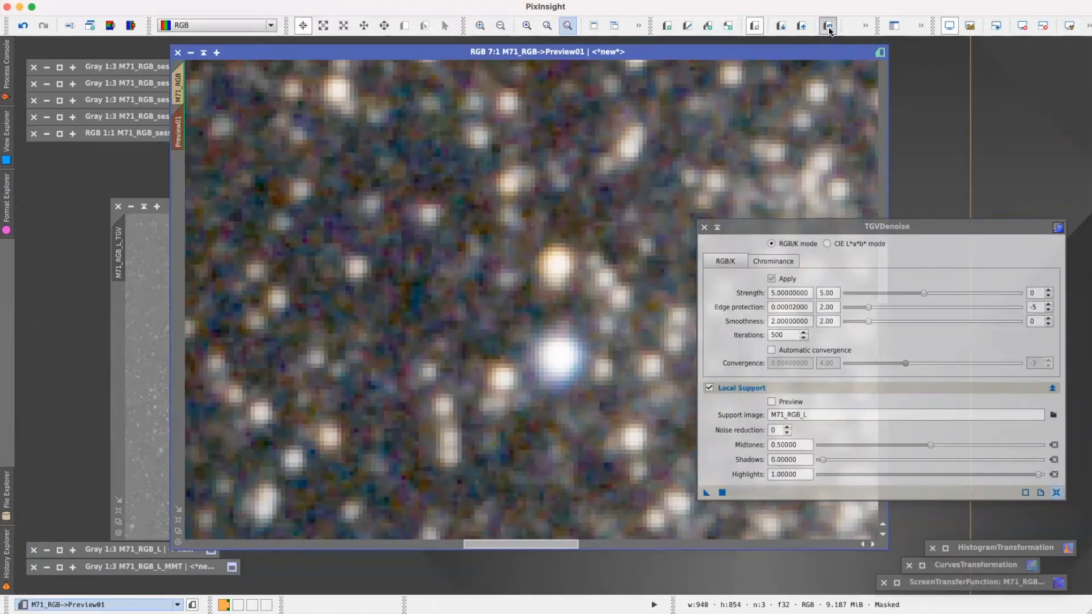
left_click(829, 28)
left_click(829, 27)
scroll(556, 276, "down", 4)
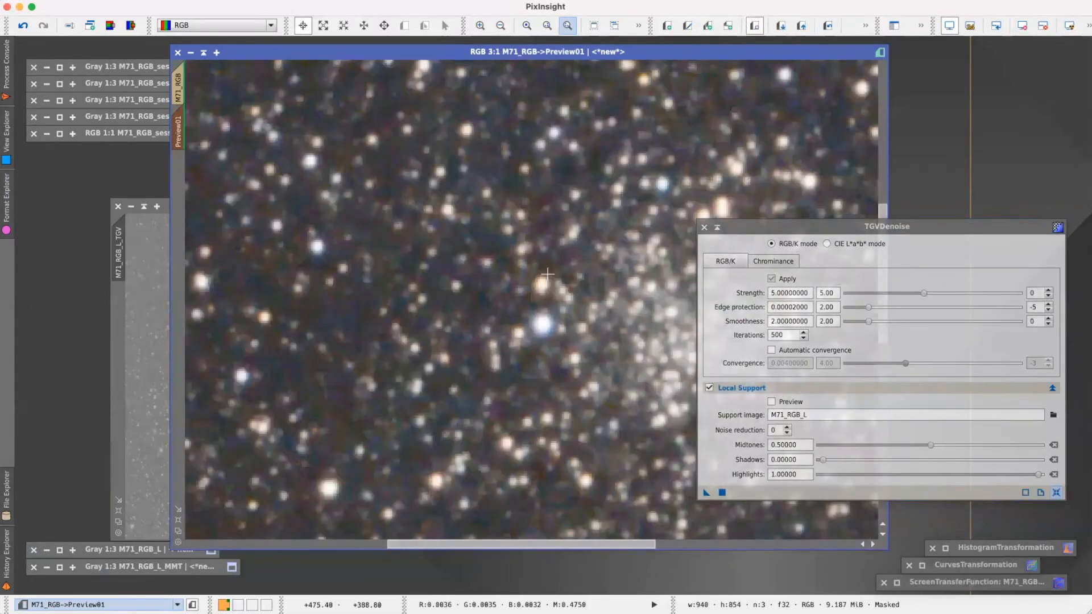
scroll(547, 275, "down", 3)
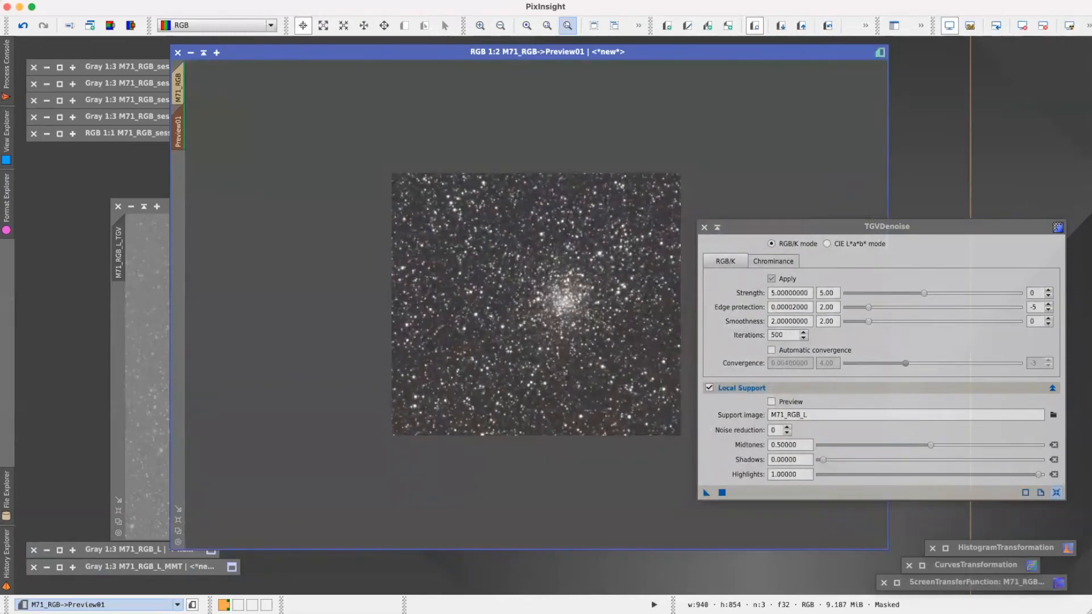
Remove the cluster preview and apply TGVDenoise with the current settings to the full M71_RGB image.
left_click(254, 227)
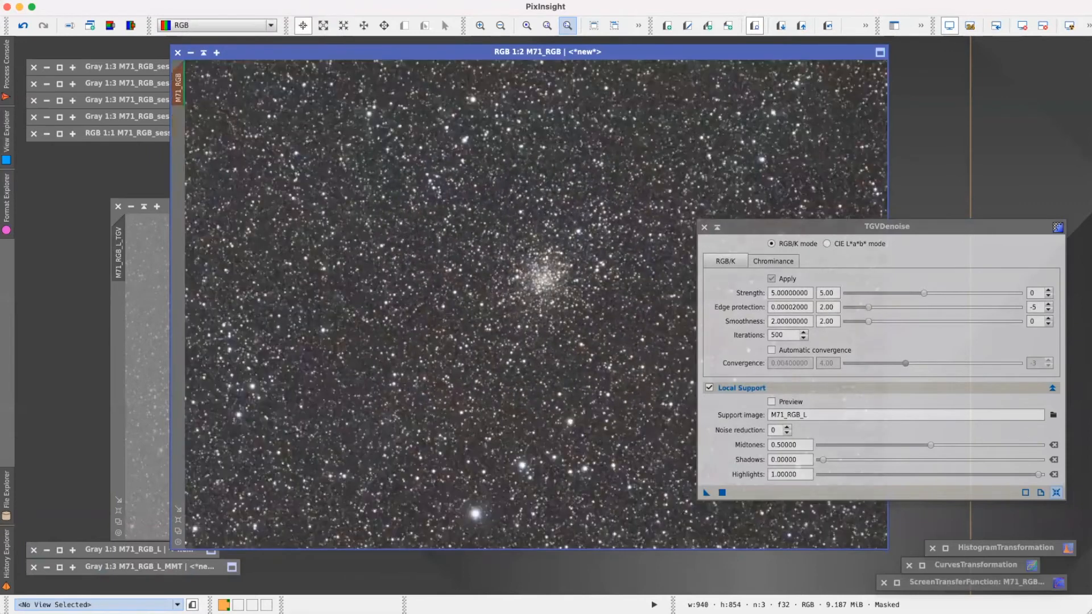
left_click(844, 235)
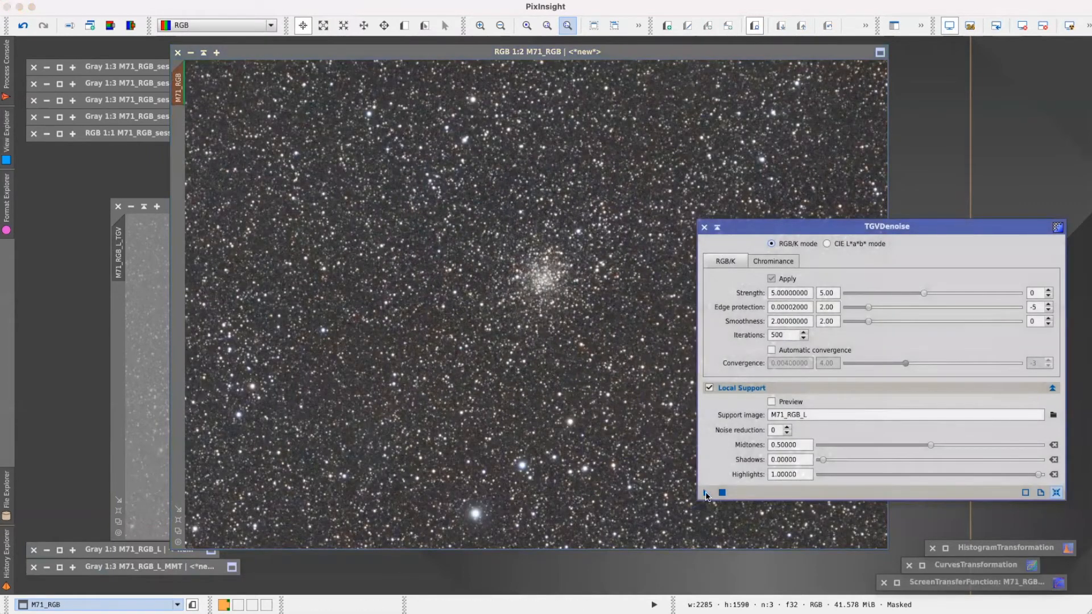
left_click_drag(707, 493, 547, 371)
left_click_drag(547, 371, 547, 371)
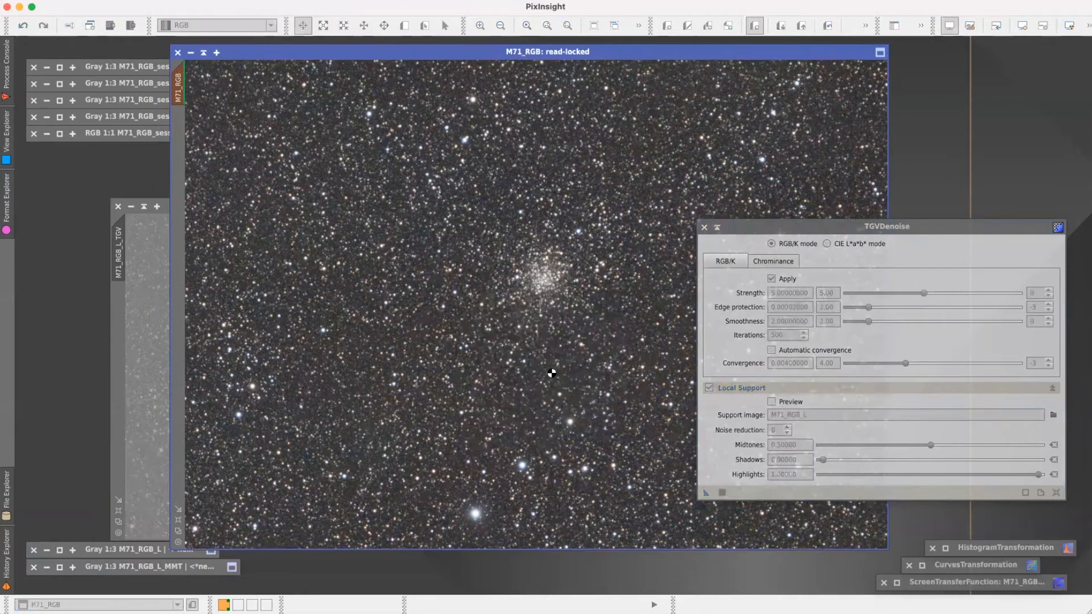
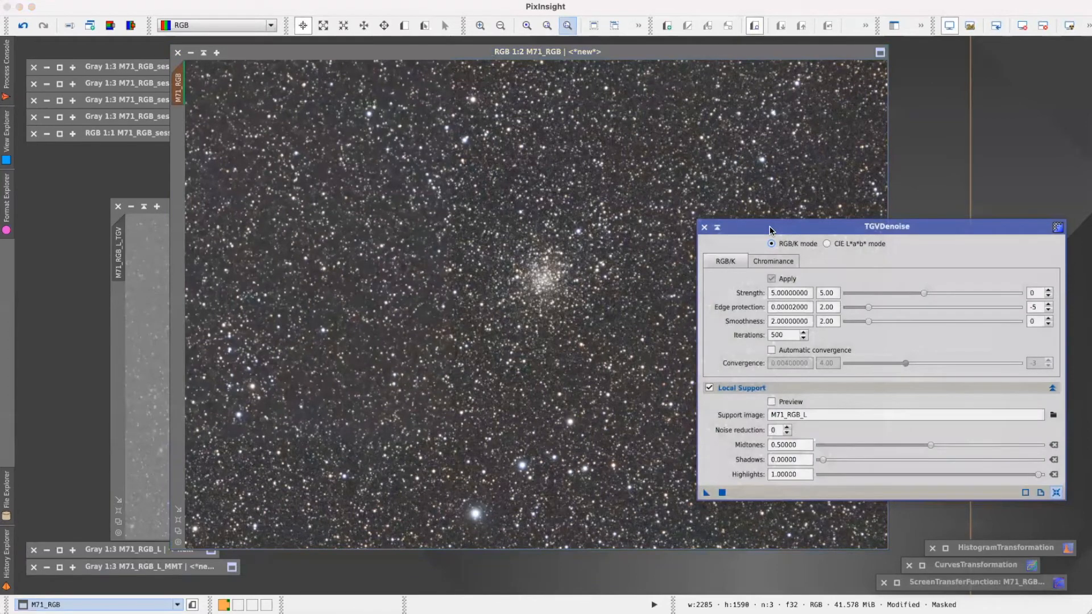
Close TGVDenoise, minimize the M71_RGB_L_TGV image and remove the mask from M71_RGB.
left_click(705, 229)
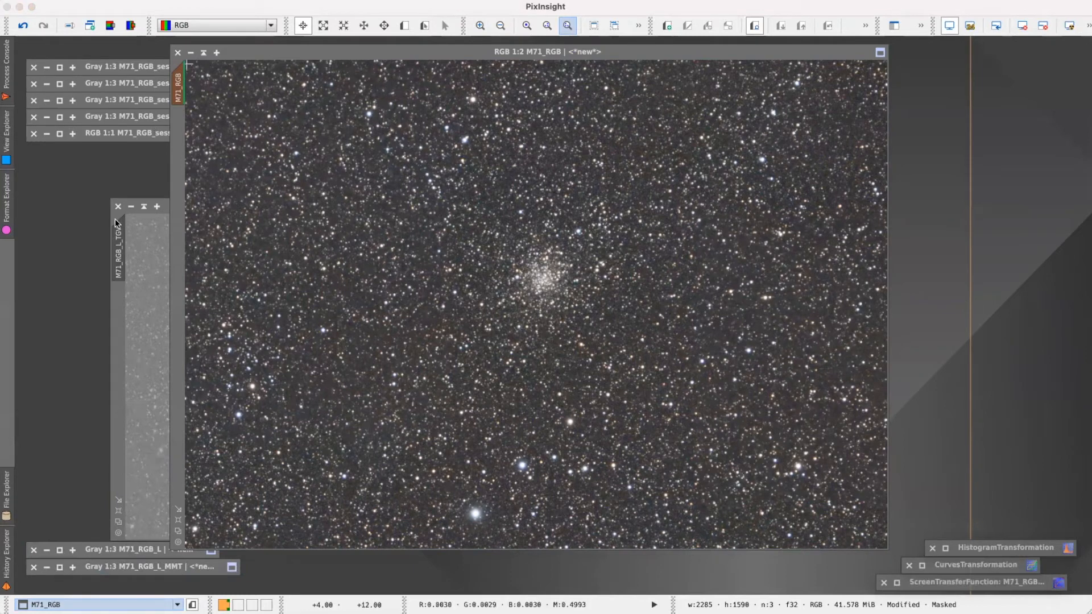
left_click(144, 206)
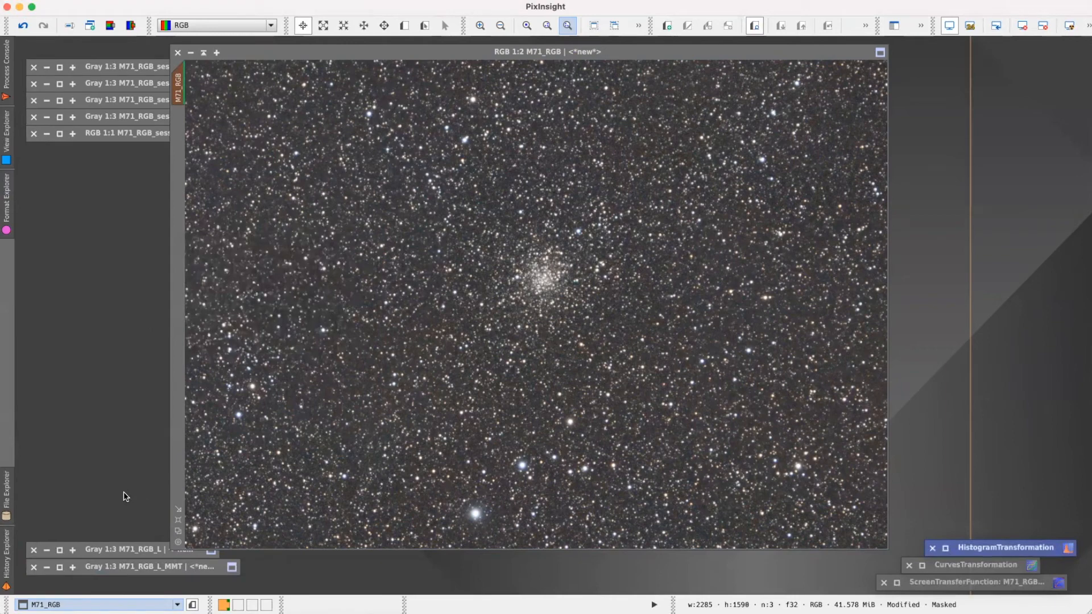
left_click(255, 1)
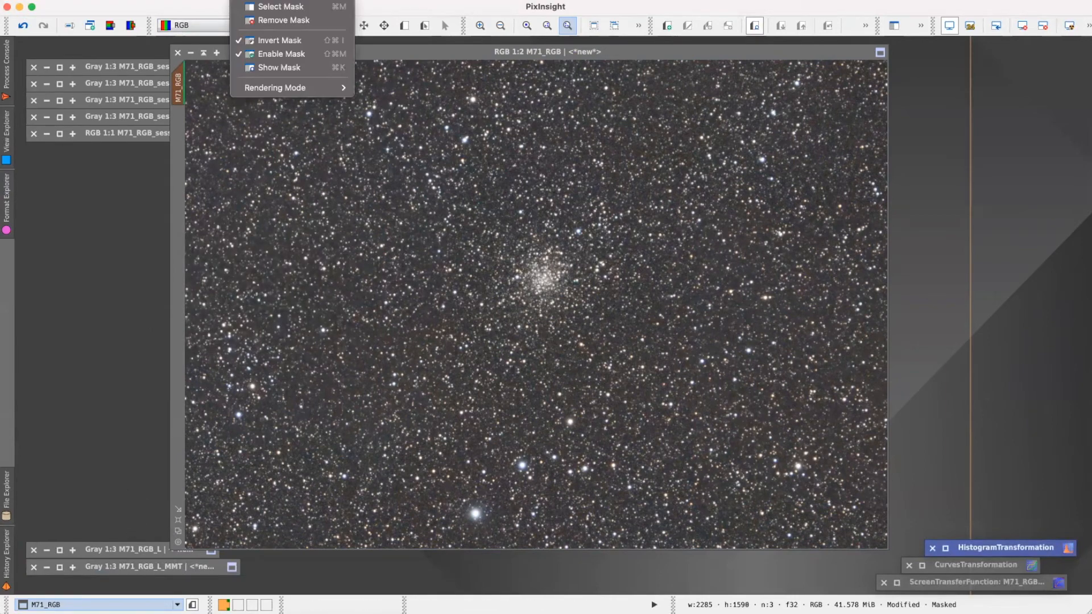
left_click(269, 21)
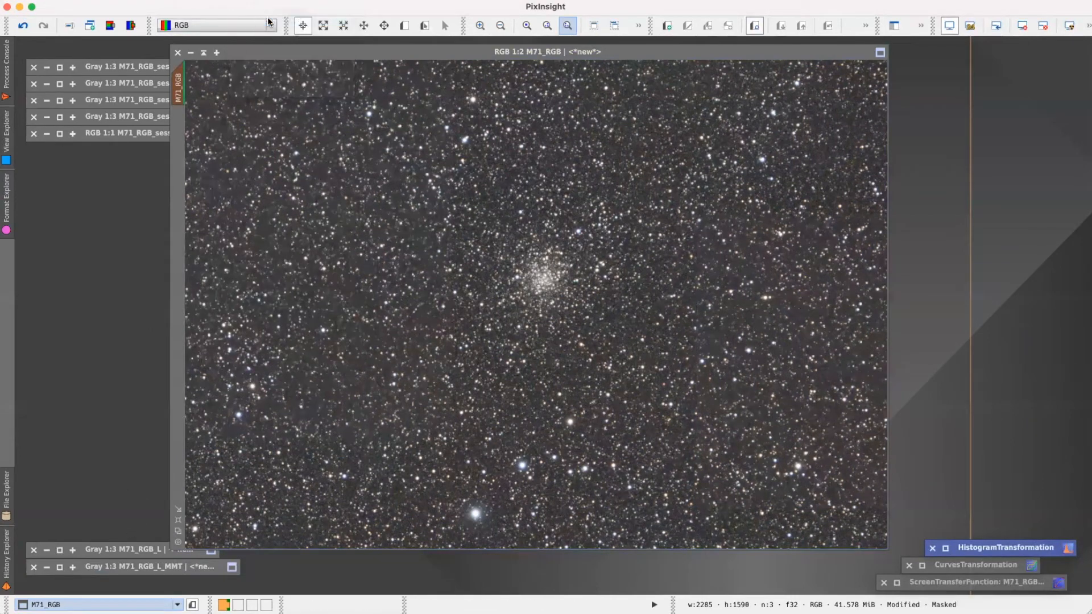
Restore the M71_RGB_L_MMT image, reset HistogramTransformation and choose M71_RGB_L_MMT as its view.
double_click(117, 568)
left_click_drag(387, 222, 302, 173)
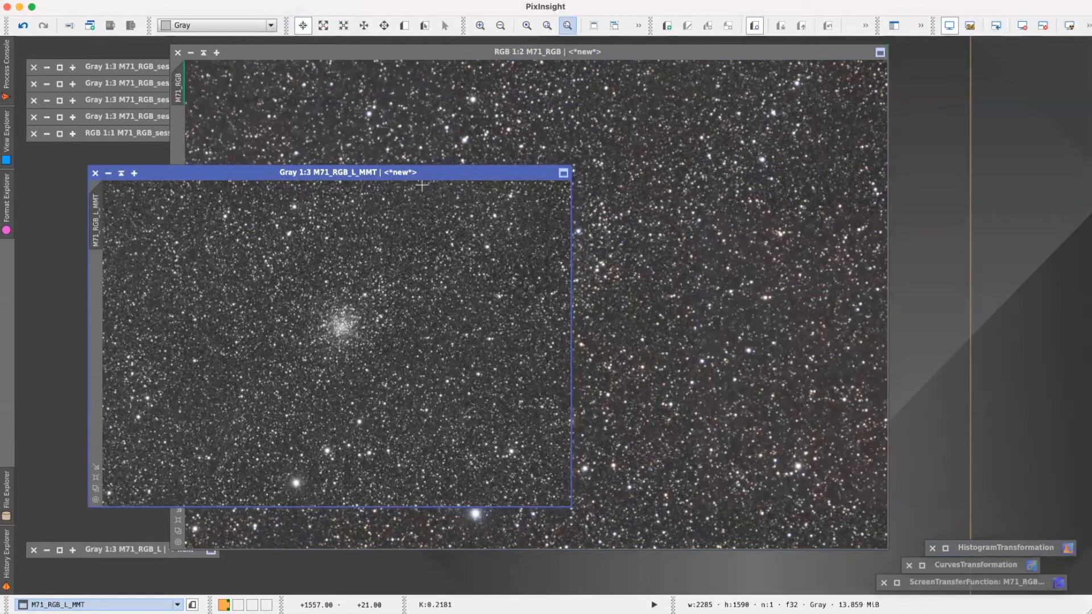
double_click(975, 549)
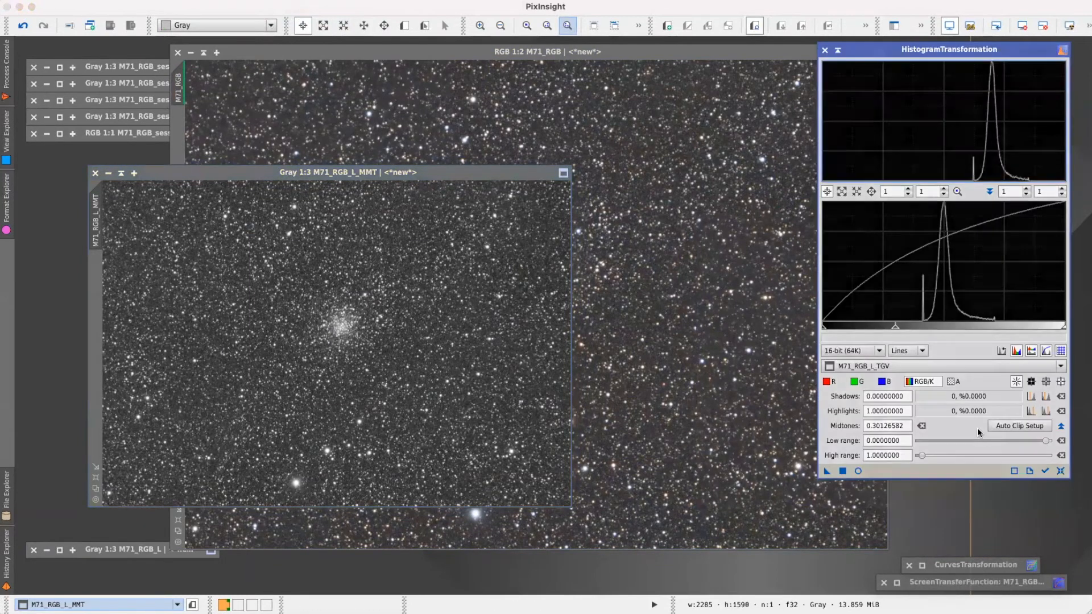
left_click(1060, 472)
left_click(865, 366)
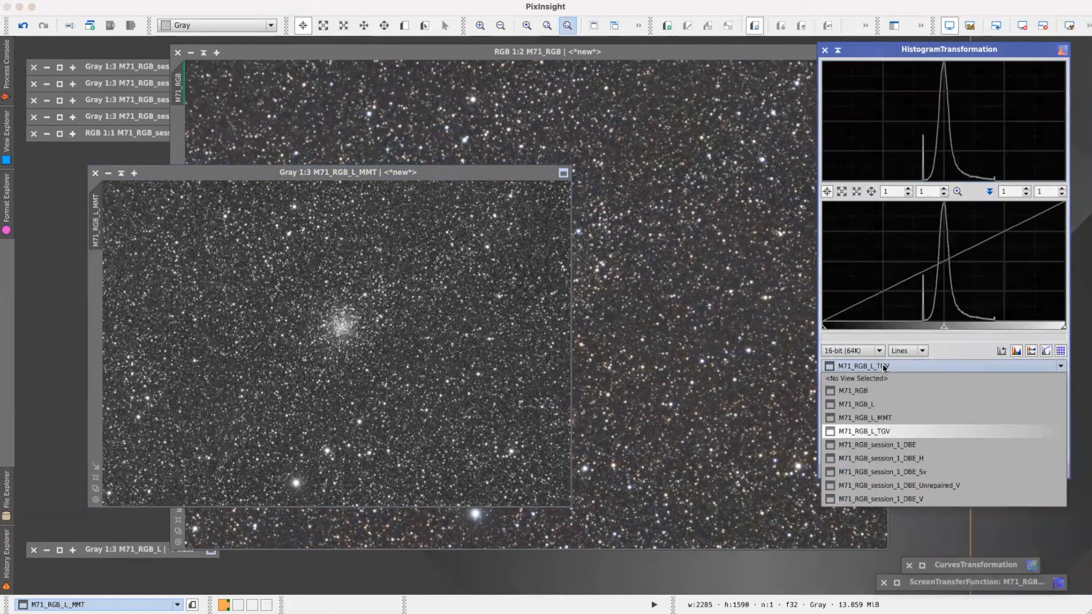
left_click(890, 419)
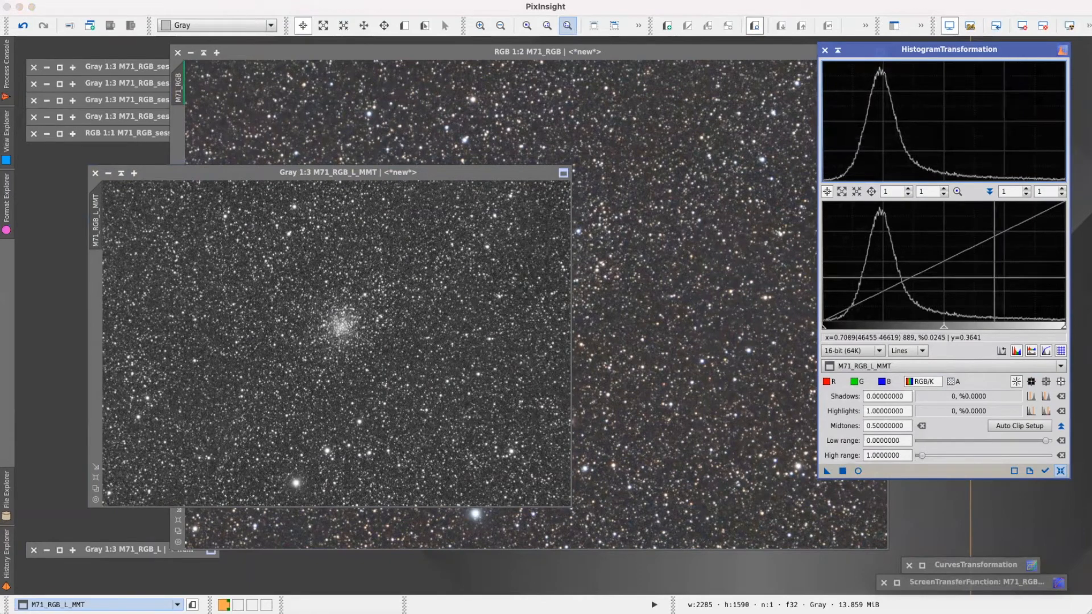
Brighten M71_RGB_L_MMT with HistogramTransformation midtones at 0.10632911, checking the real-time preview before applying, and minimize the process.
left_click_drag(944, 328, 849, 335)
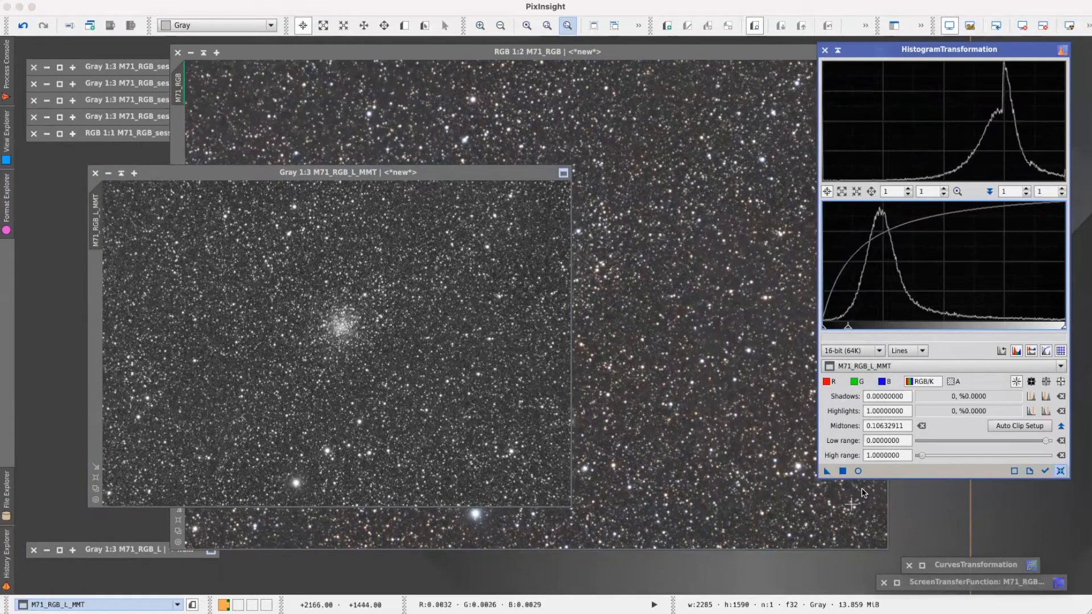
left_click(859, 471)
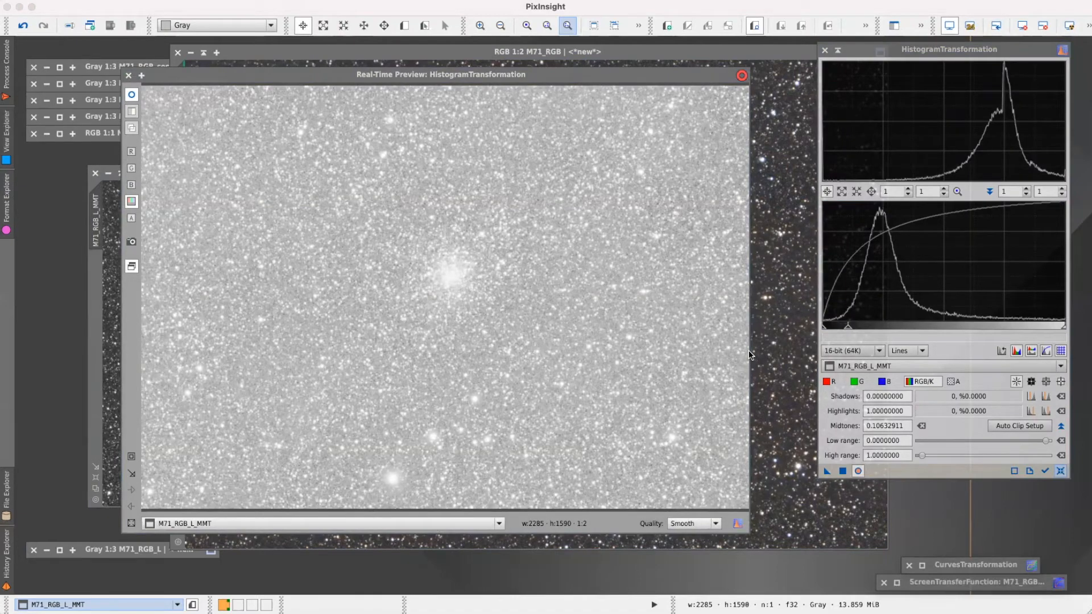
left_click(128, 75)
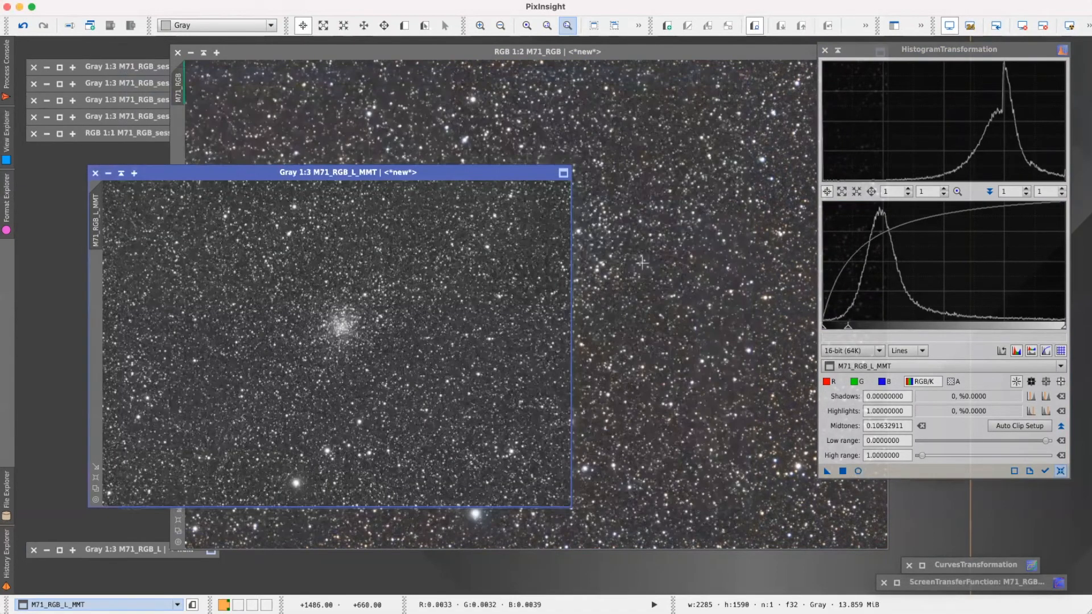
left_click_drag(828, 471, 415, 370)
left_click_drag(469, 173, 508, 160)
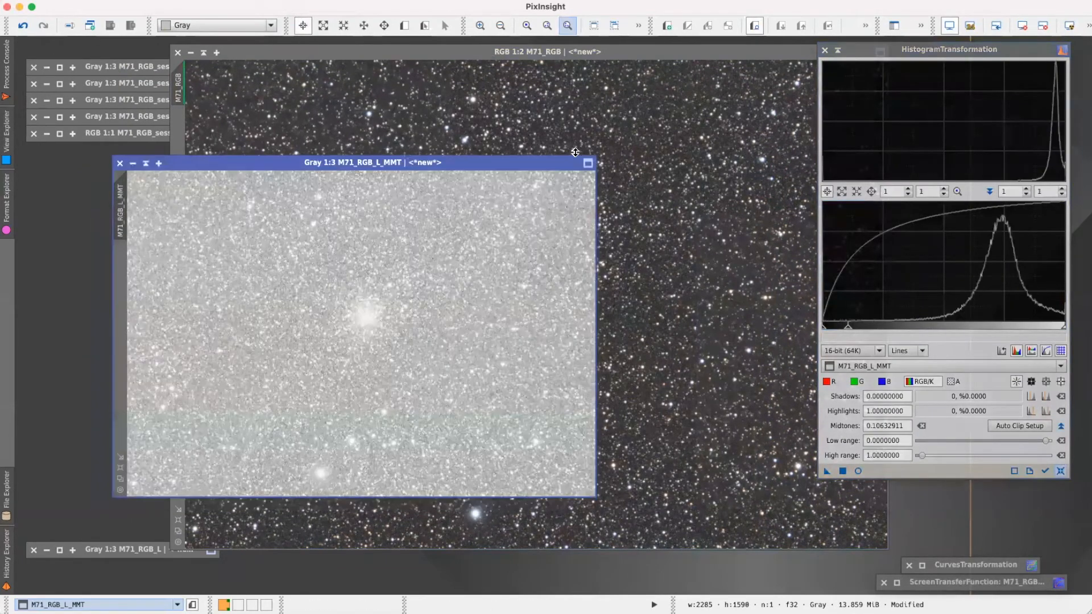
left_click(837, 51)
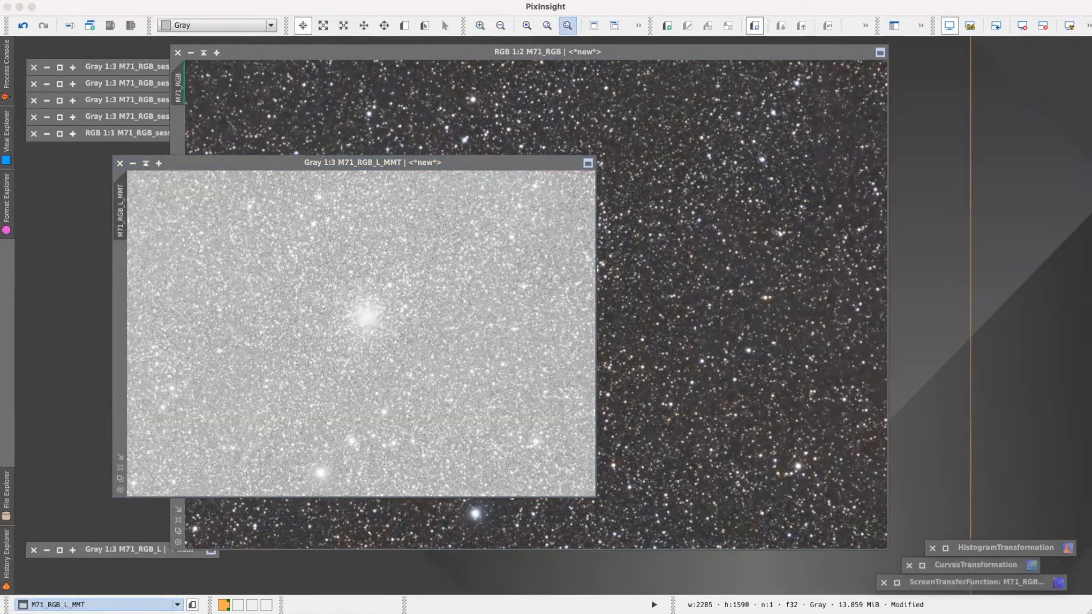
Open the MultiscaleMedianTransform process and review its eight-layer noise reduction settings and target component.
left_click(287, 0)
mouse_move(319, 7)
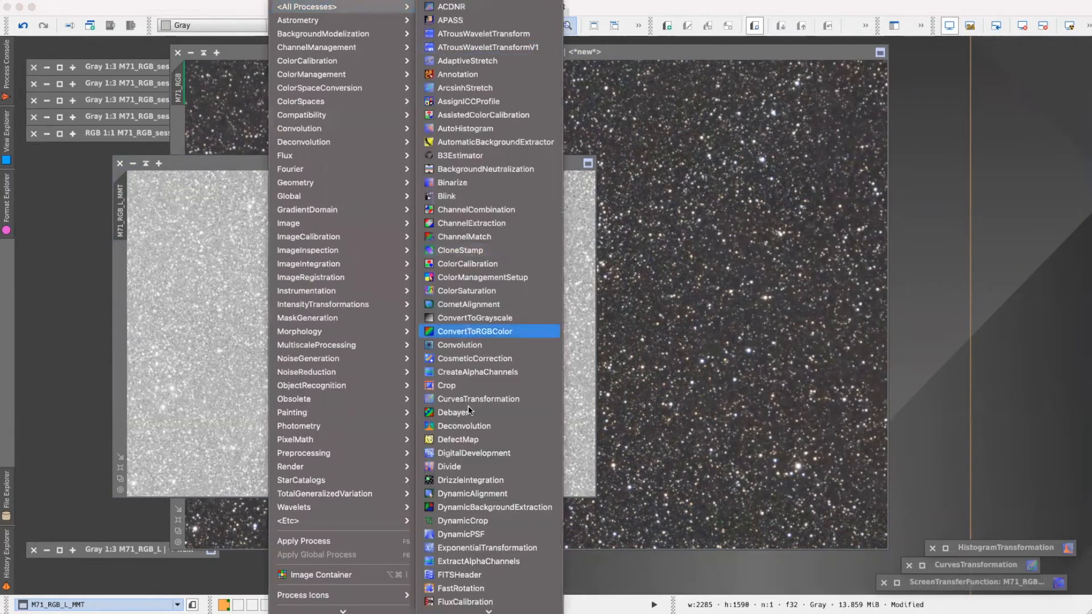
scroll(477, 412, "down", 5)
scroll(477, 412, "down", 8)
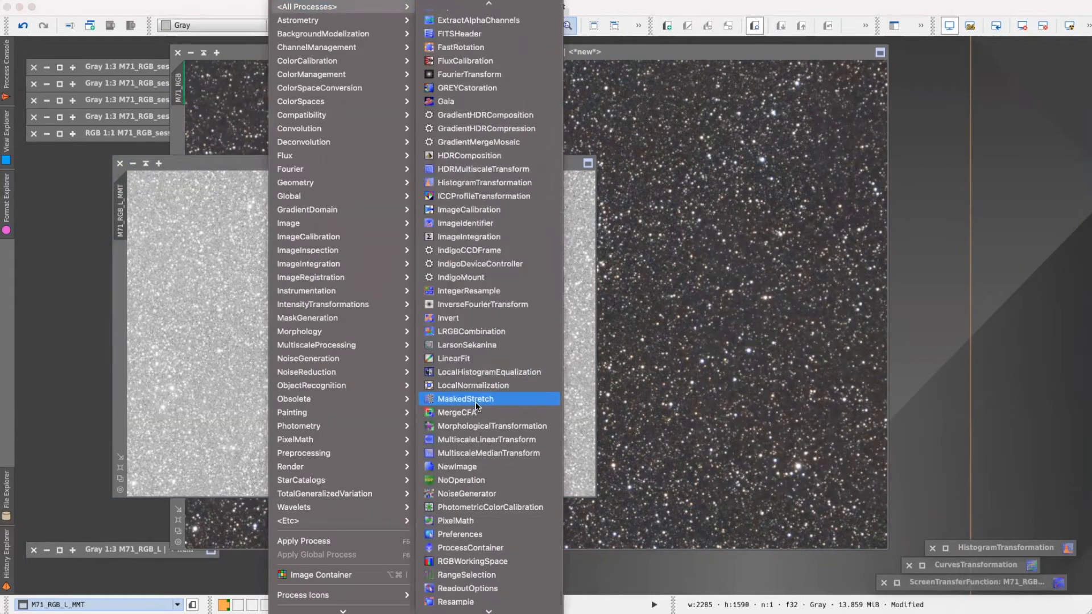
left_click(515, 456)
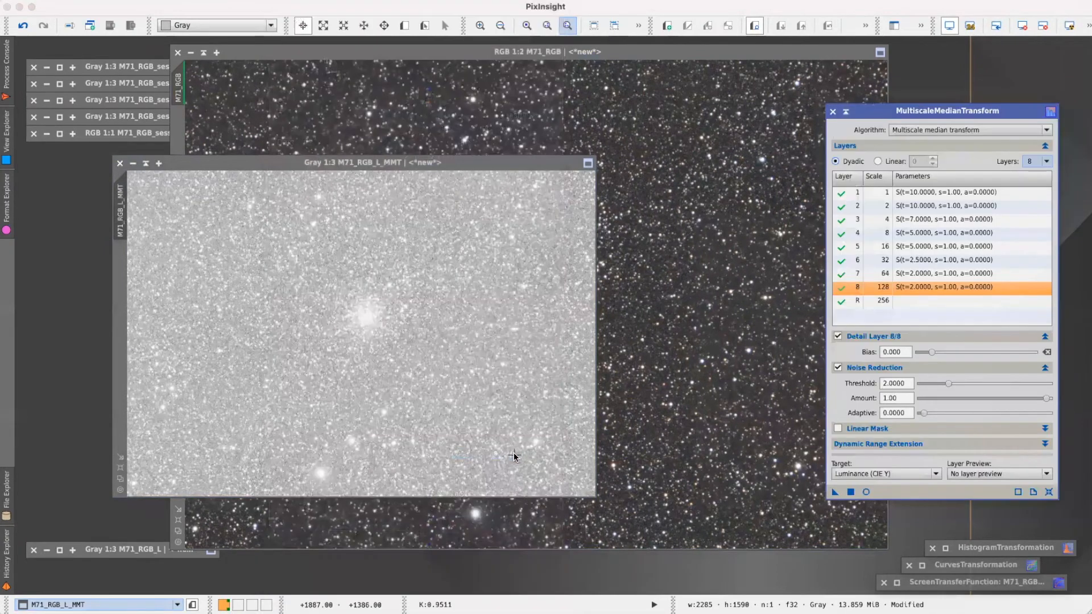
left_click_drag(880, 114, 870, 107)
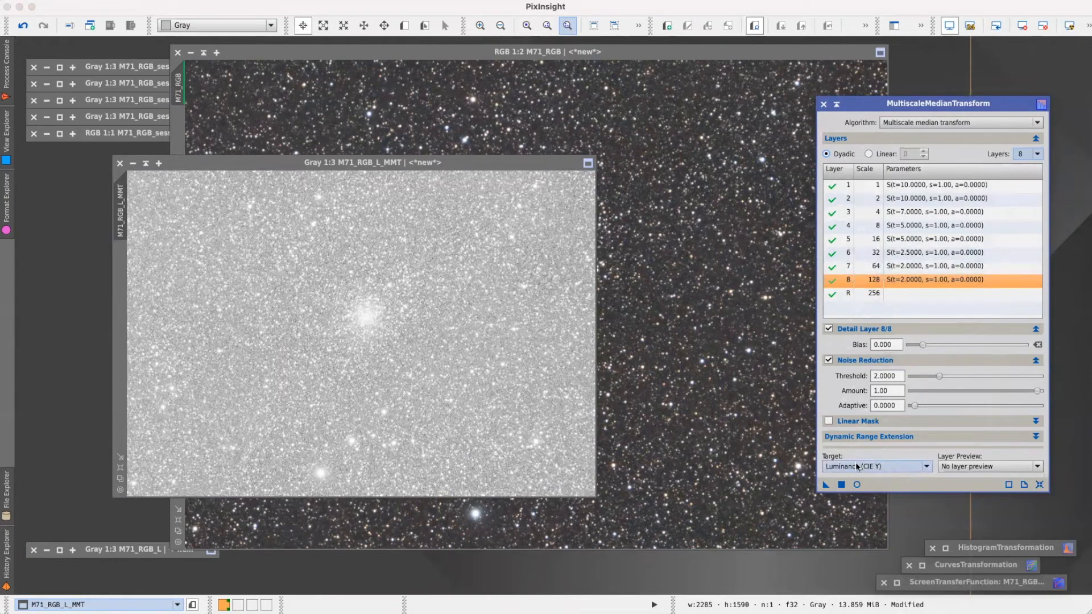
mouse_move(869, 466)
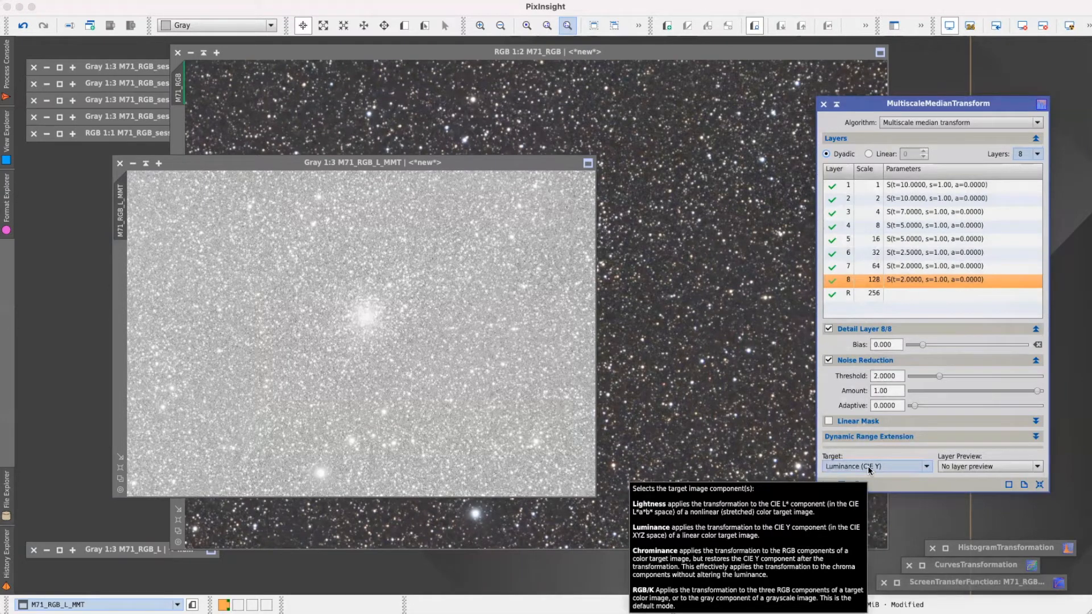
left_click_drag(907, 104, 933, 103)
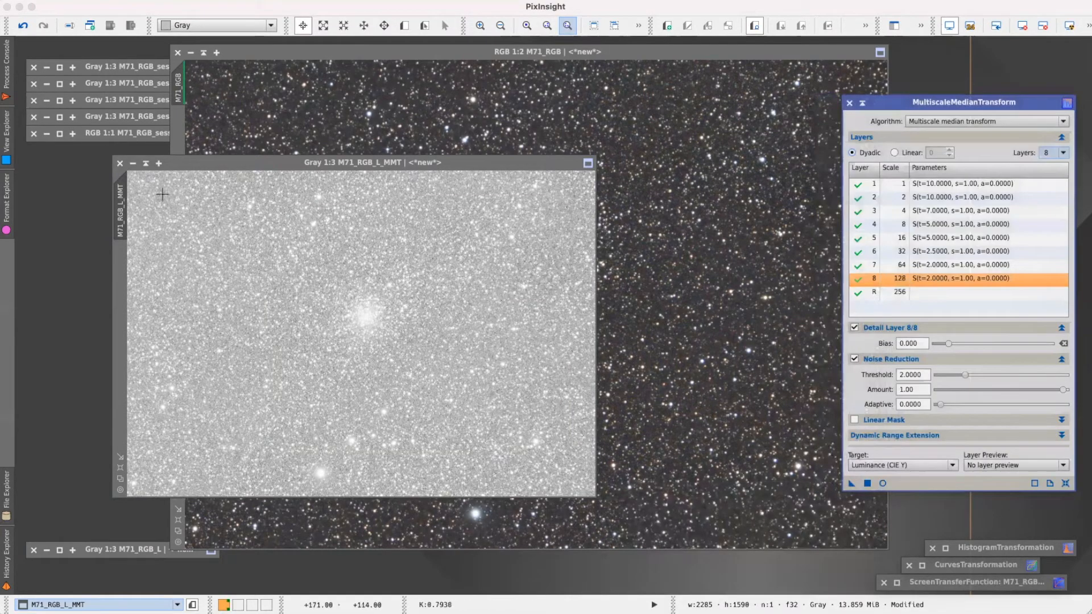
Apply M71_RGB_L_MMT as an inverted mask on M71_RGB, checking the mask overlay before hiding it.
left_click(121, 225)
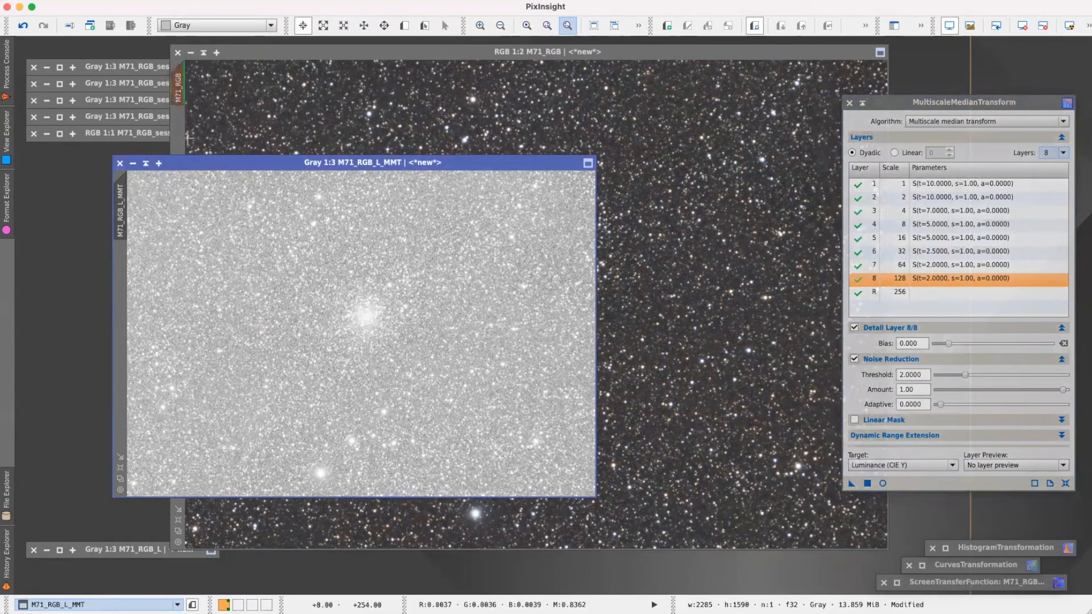
left_click(264, 51)
left_click(253, 0)
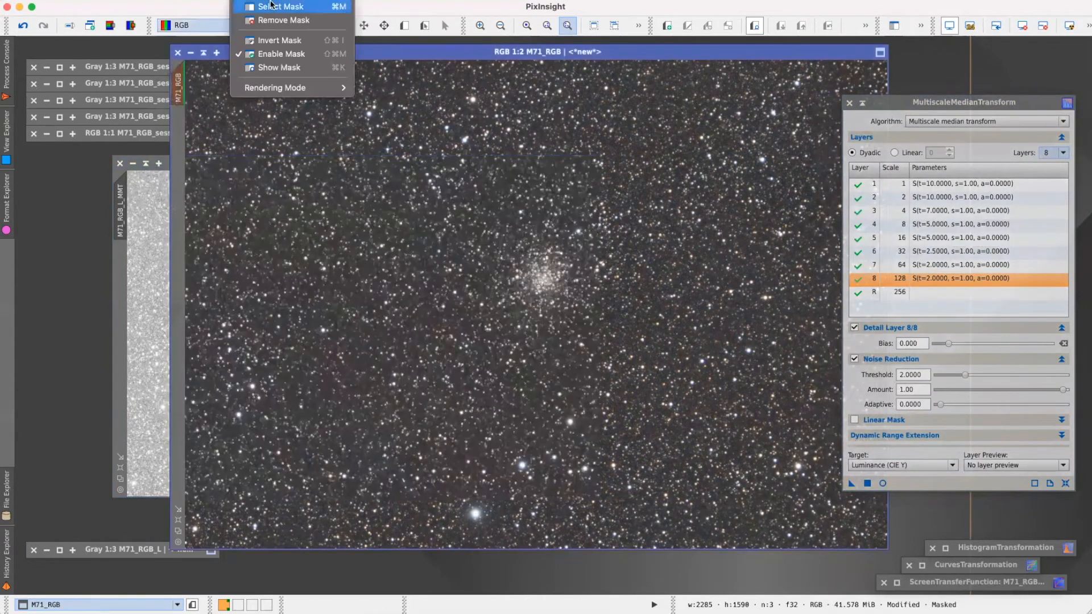
left_click(272, 67)
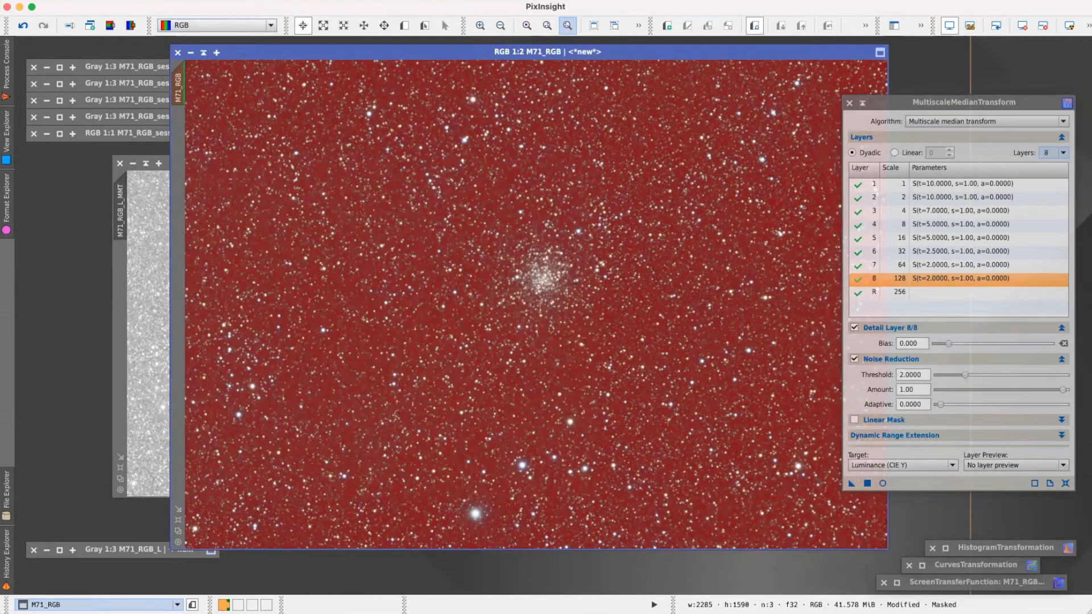
left_click(243, 1)
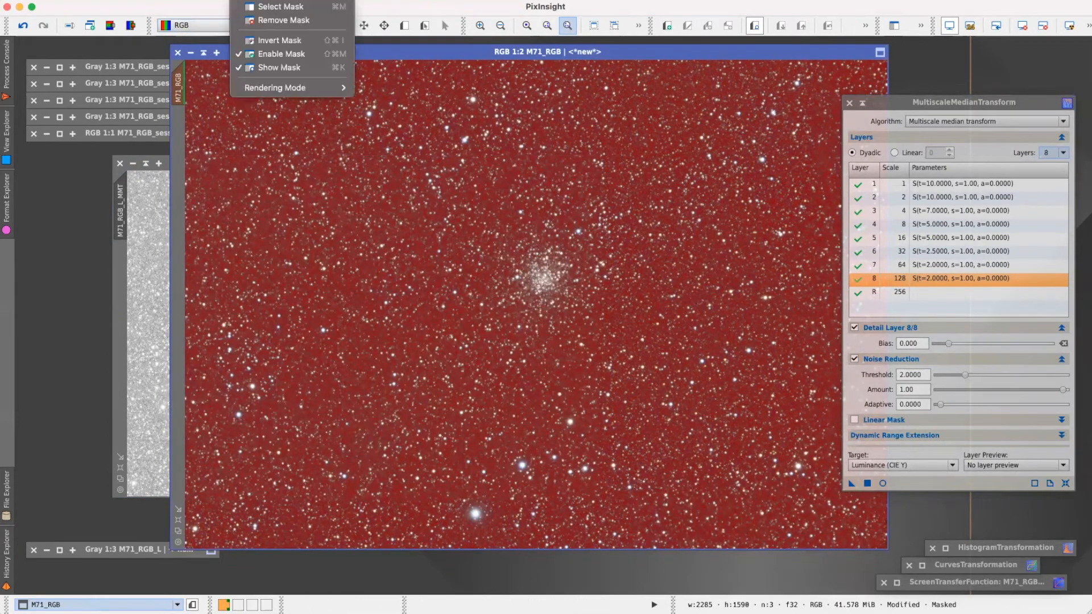
left_click(266, 40)
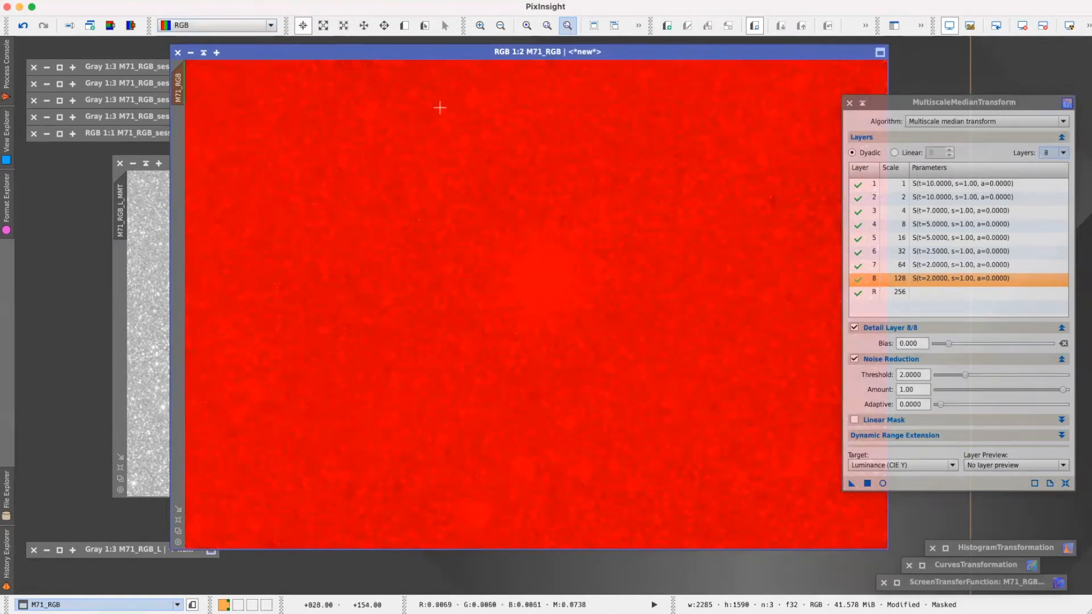
left_click(244, 0)
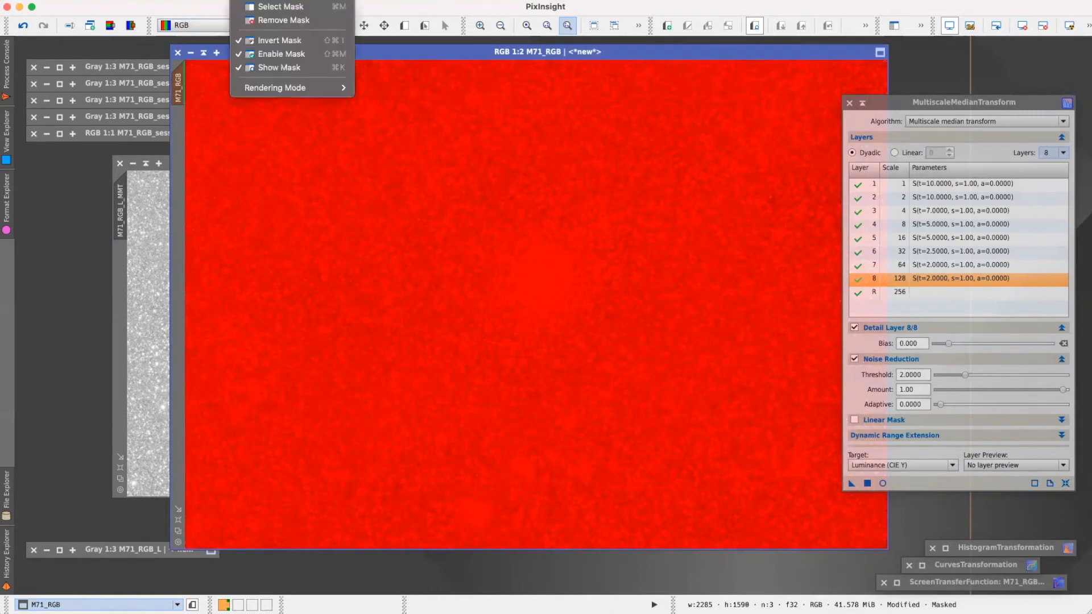
left_click(277, 66)
left_click_drag(393, 55, 353, 63)
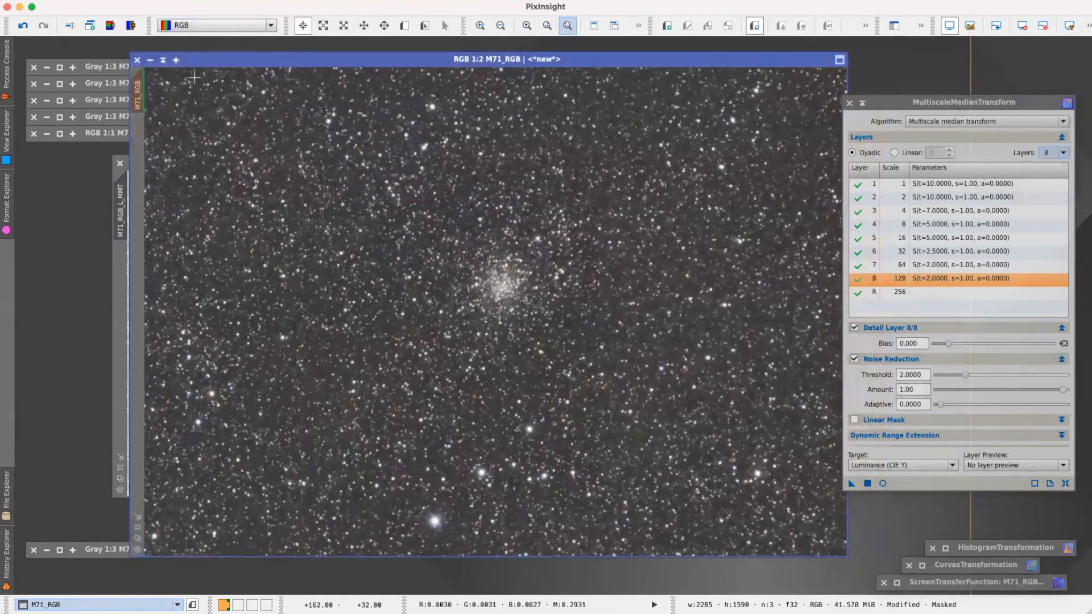
Create a preview of about 1036 × 938 px centred on the star cluster in M71_RGB and display it.
mouse_move(138, 95)
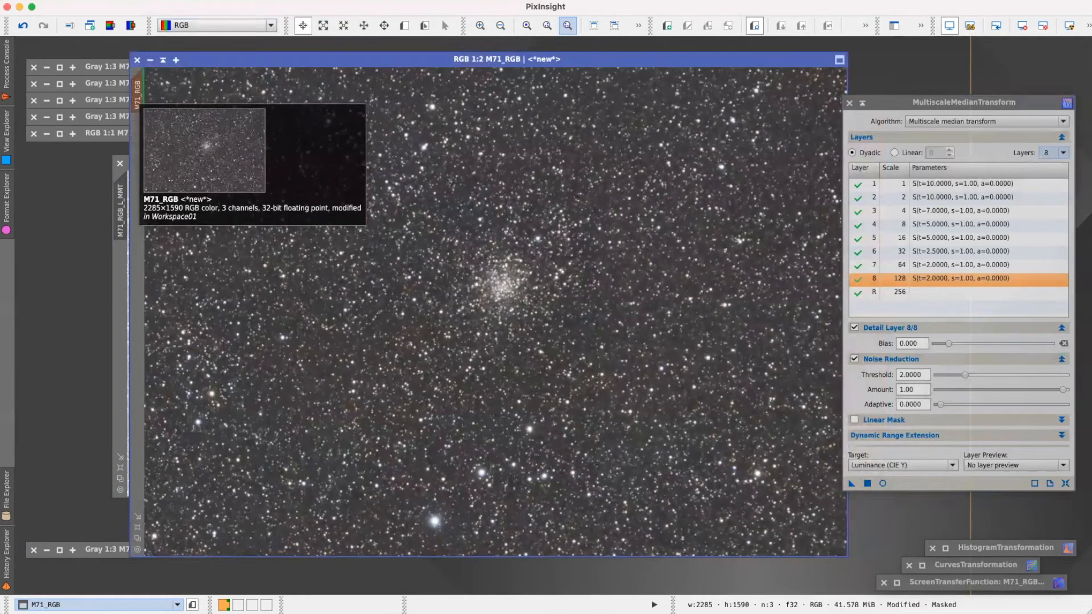
left_click(404, 25)
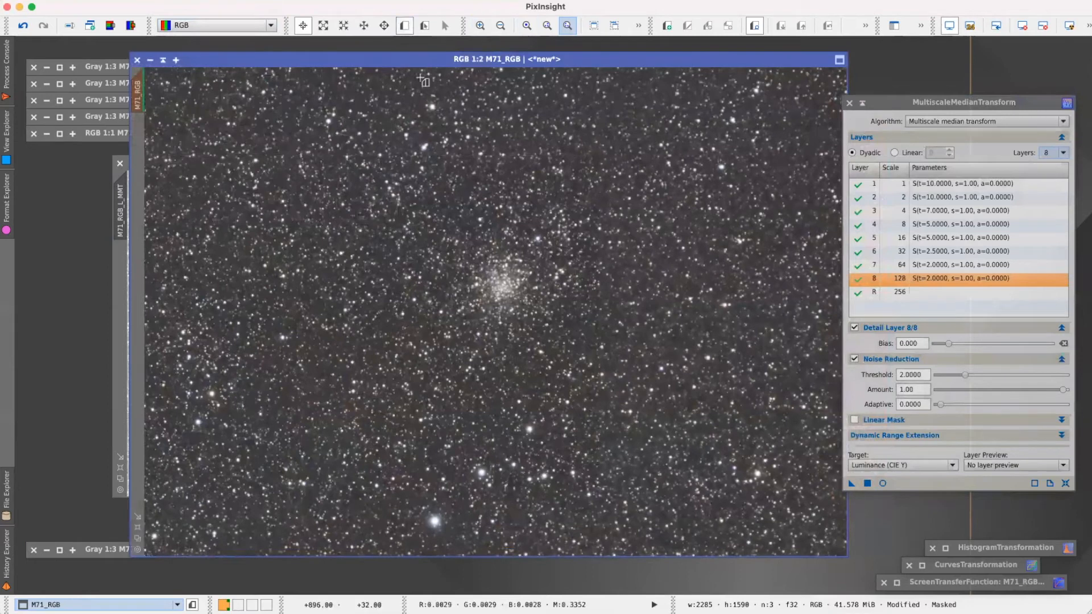
left_click_drag(393, 176, 710, 463)
left_click_drag(659, 353, 616, 326)
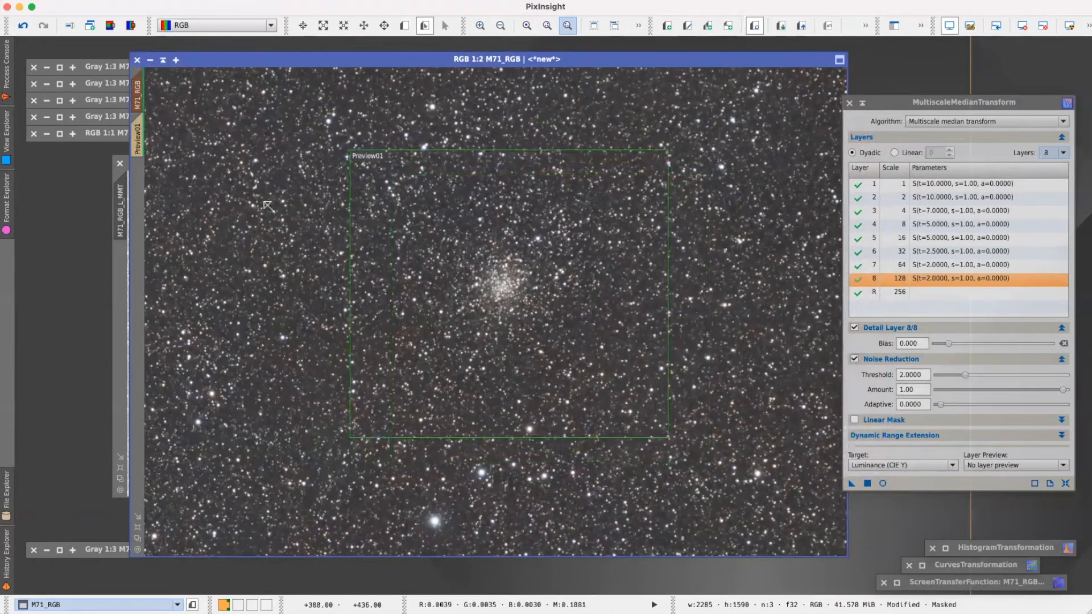
left_click(136, 128)
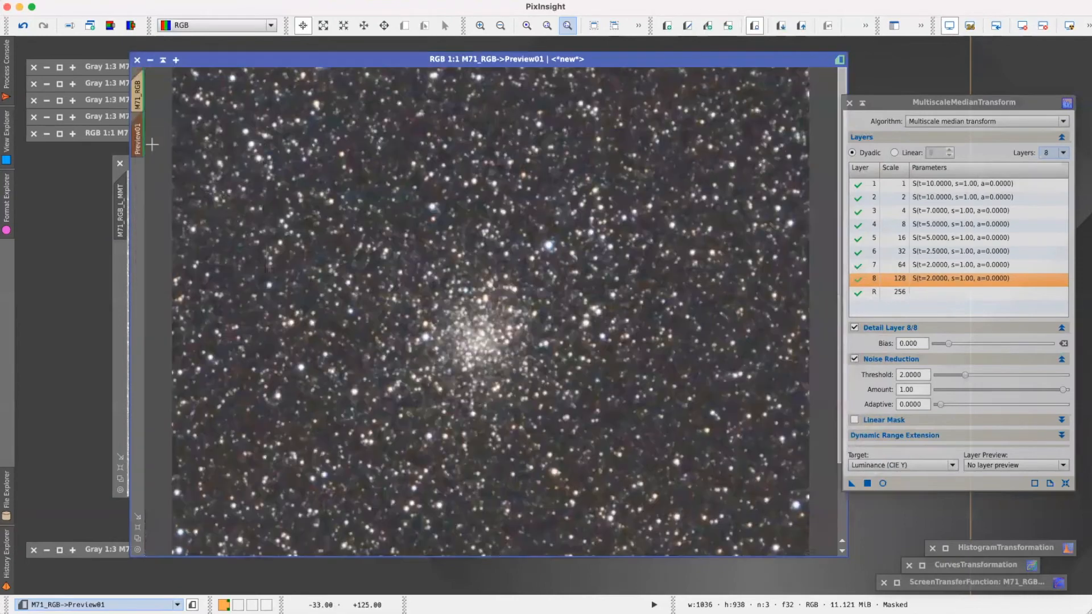
Run MultiscaleMedianTransform on the cluster preview and compare the magnified background with and without the noise reduction.
left_click(852, 483)
left_click_drag(565, 326, 567, 322)
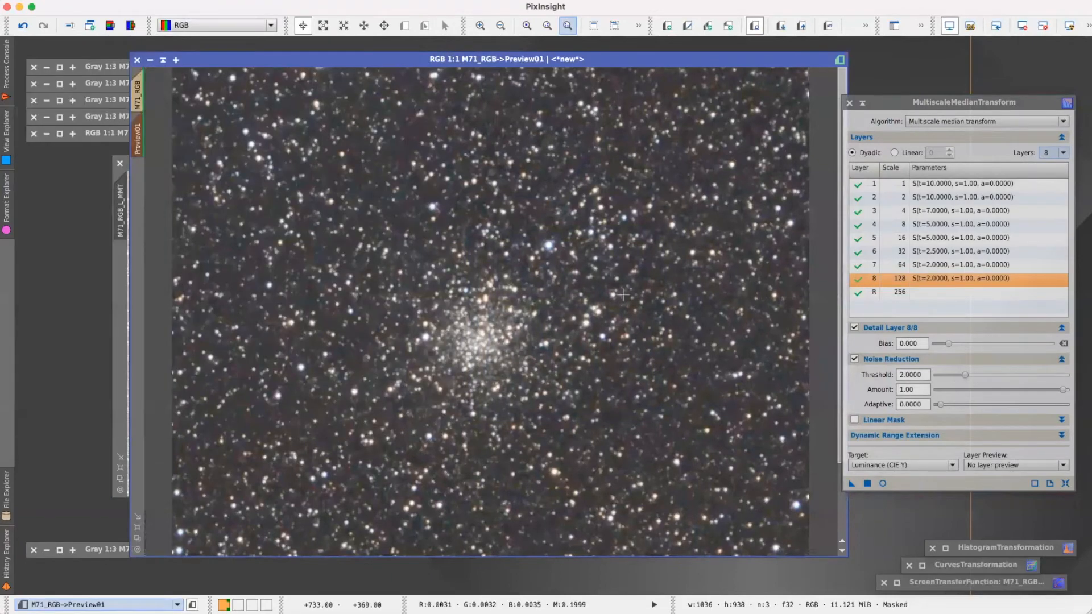
scroll(625, 319, "up", 5)
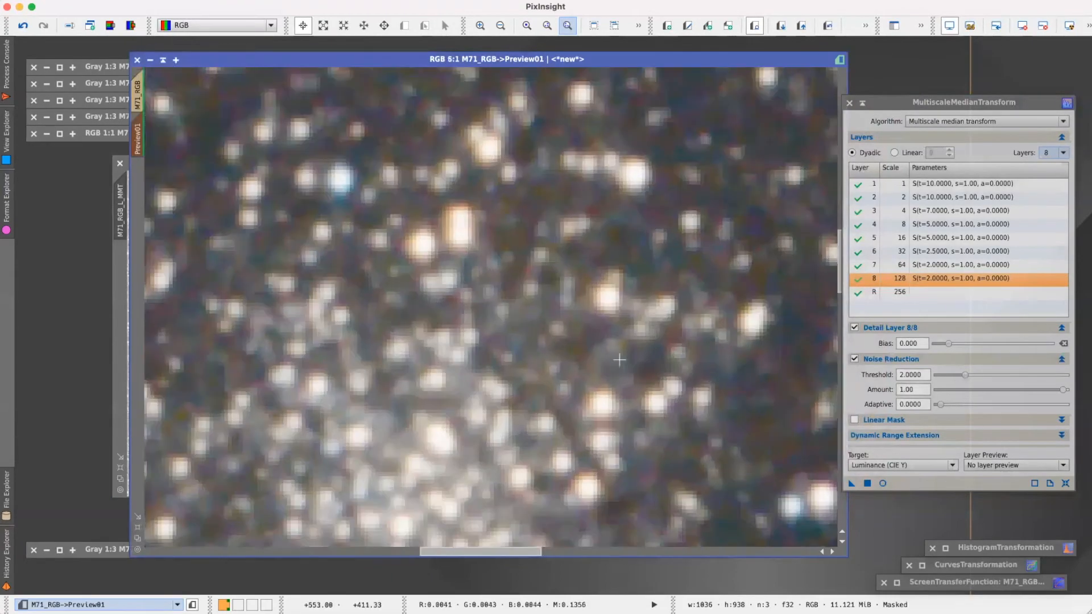
left_click_drag(524, 556, 583, 556)
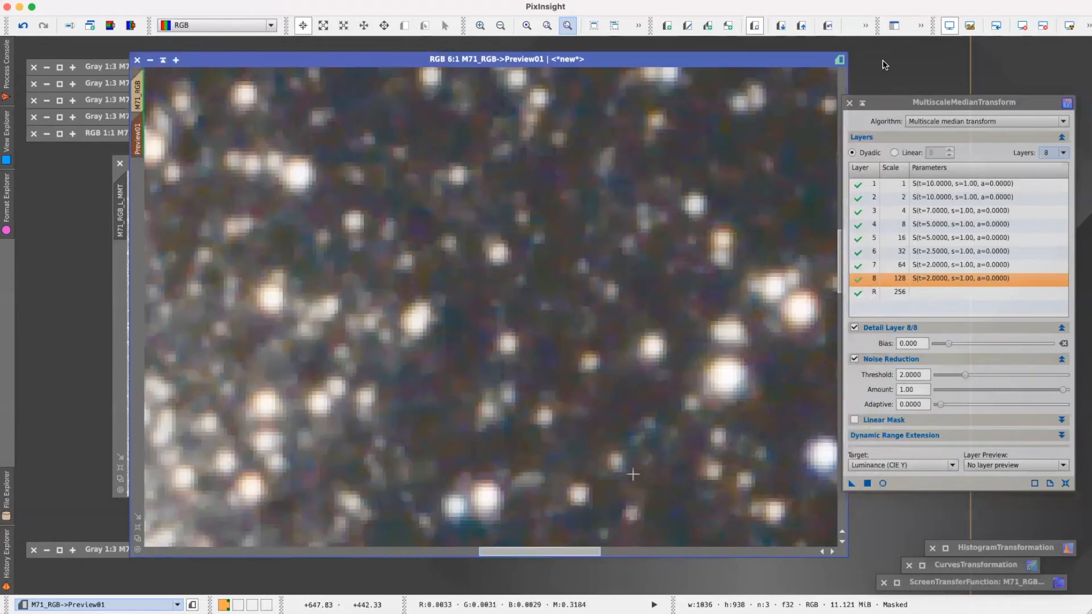
left_click(830, 29)
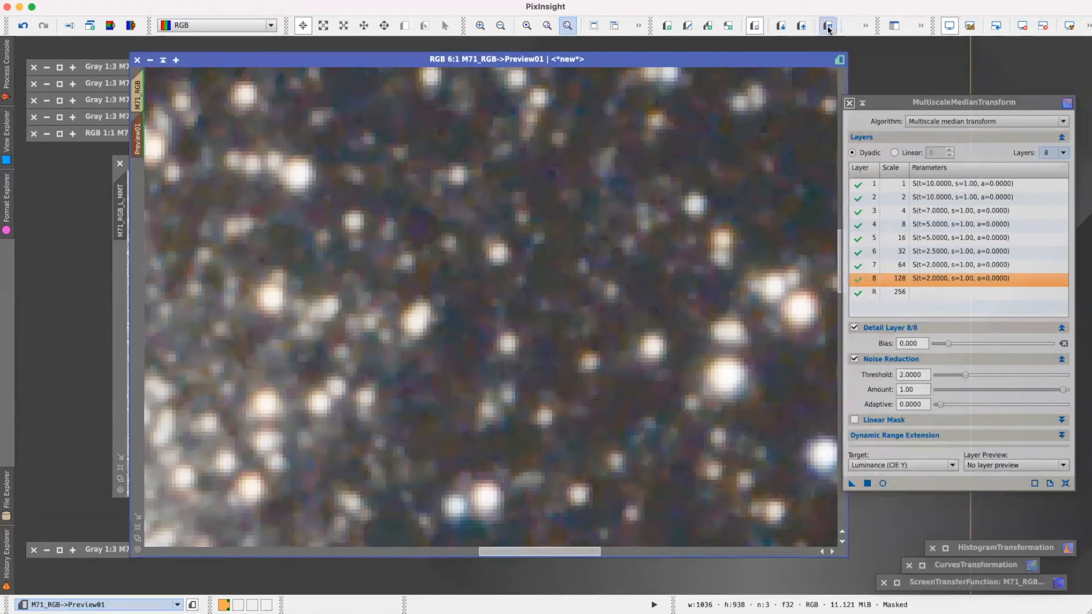
Delete all previews of M71_RGB and apply MultiscaleMedianTransform to the whole masked image.
left_click(221, 0)
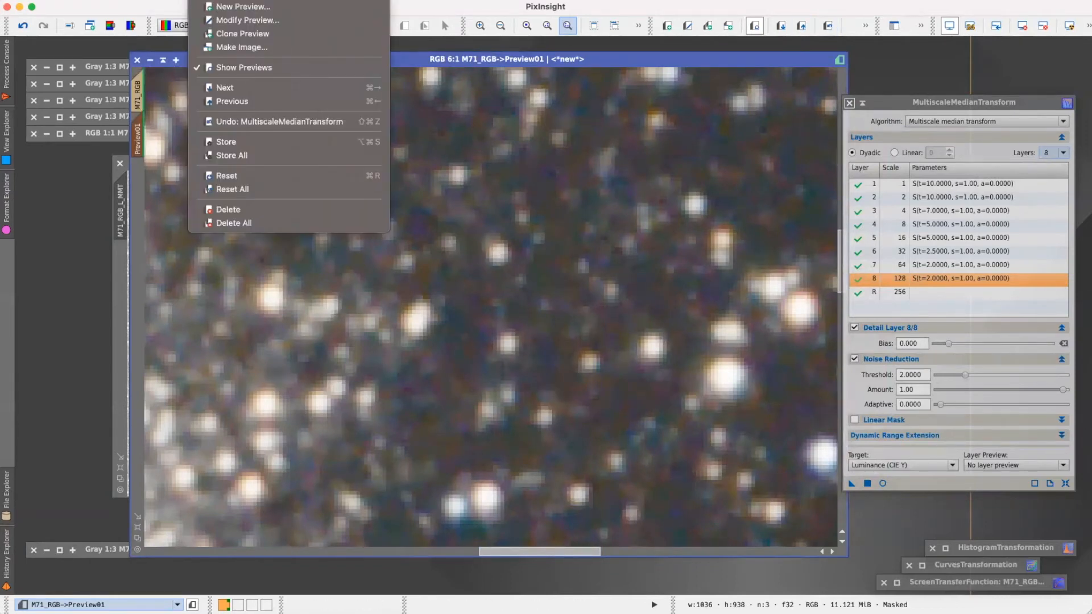
left_click(244, 223)
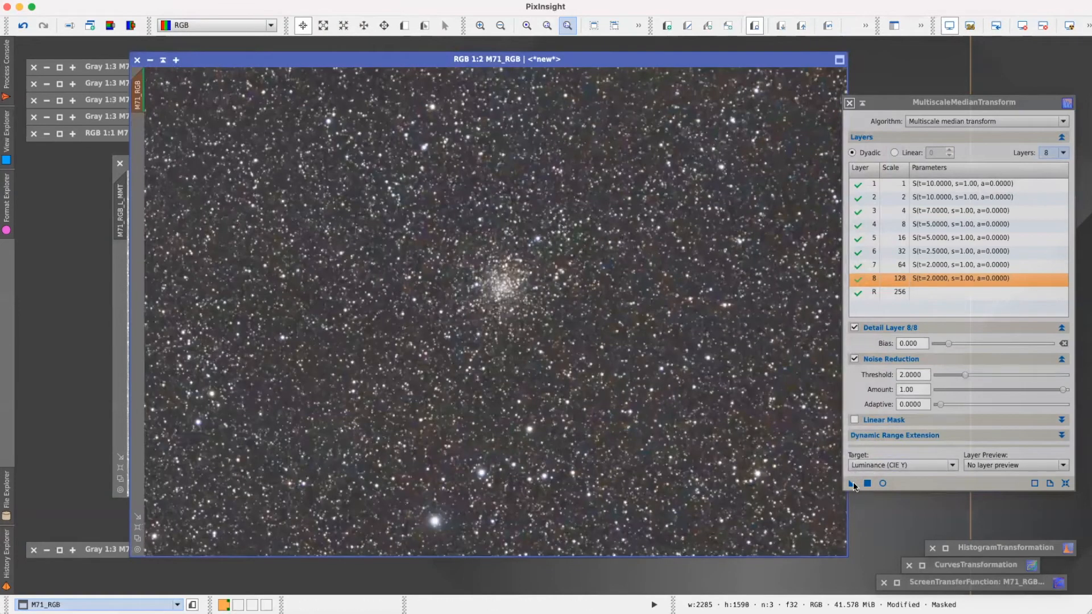
left_click_drag(852, 485, 421, 326)
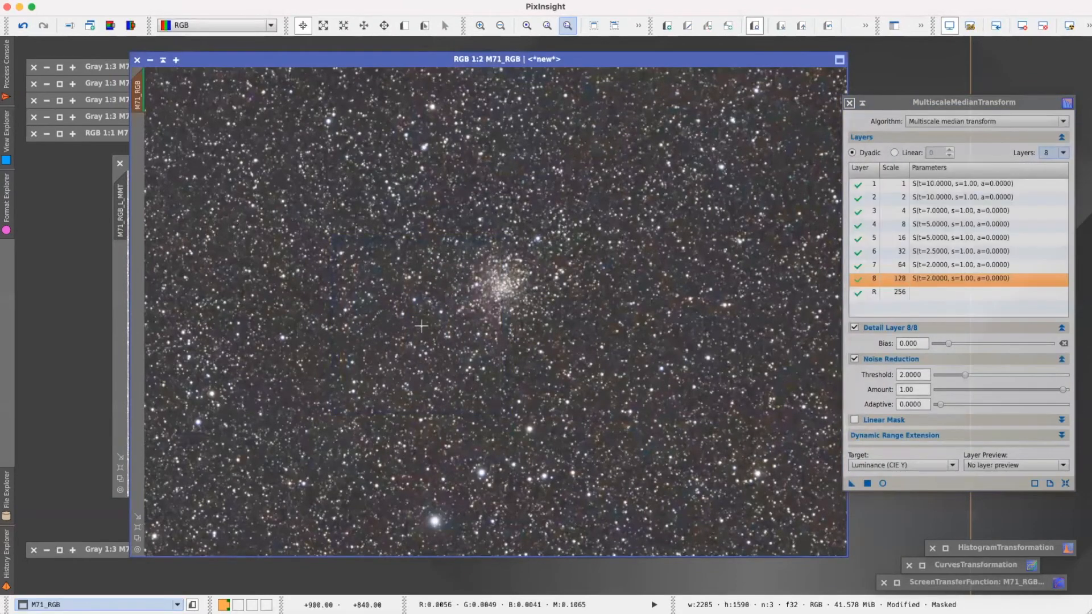
Compare the magnified star field of M71_RGB with and without the full-image noise reduction, leaving the noise reduction applied.
scroll(421, 326, "up", 4)
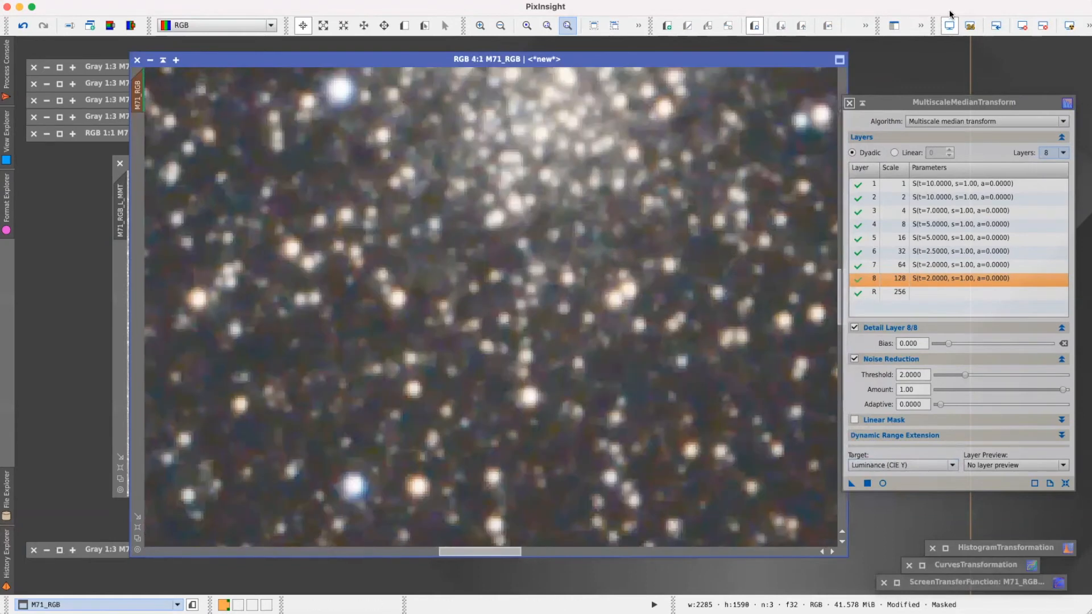
left_click(24, 27)
left_click(42, 28)
left_click(23, 27)
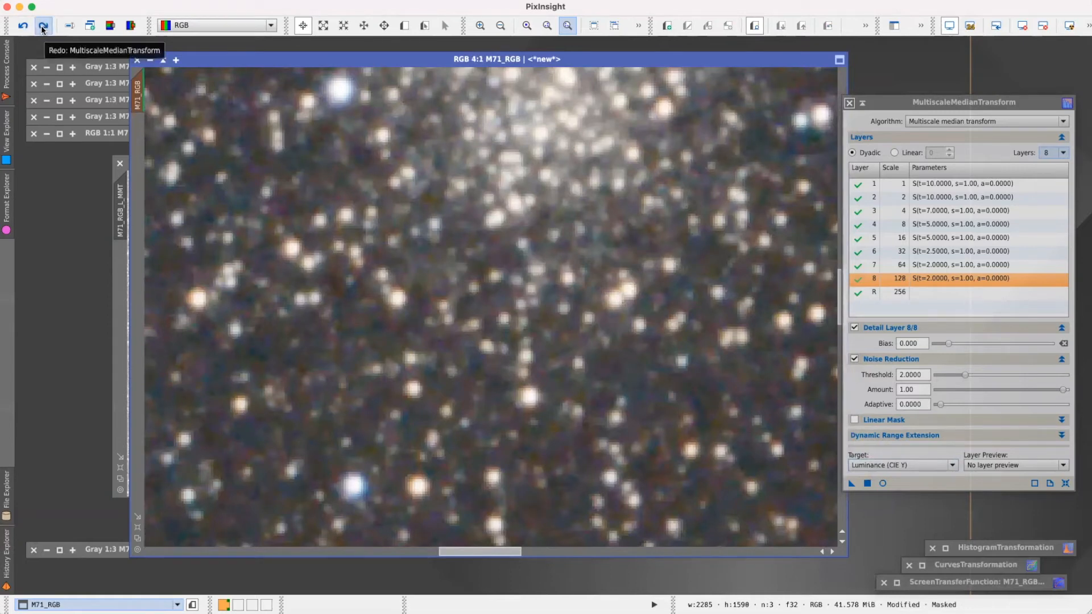
left_click(42, 26)
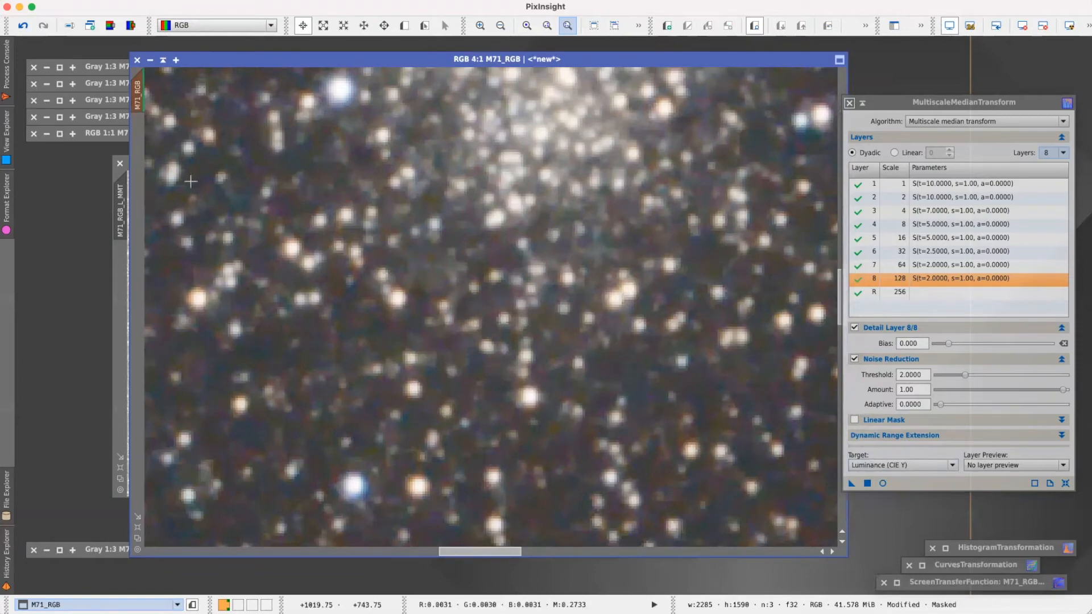
scroll(491, 349, "down", 4)
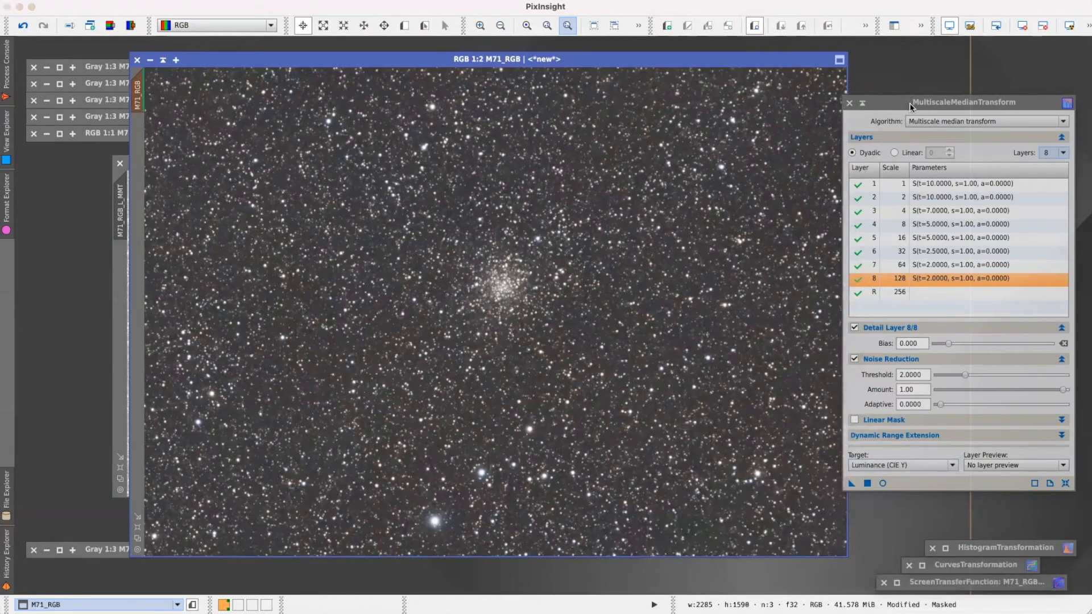
Remove the mask from M71_RGB and close the MultiscaleMedianTransform process.
left_click_drag(906, 102, 923, 101)
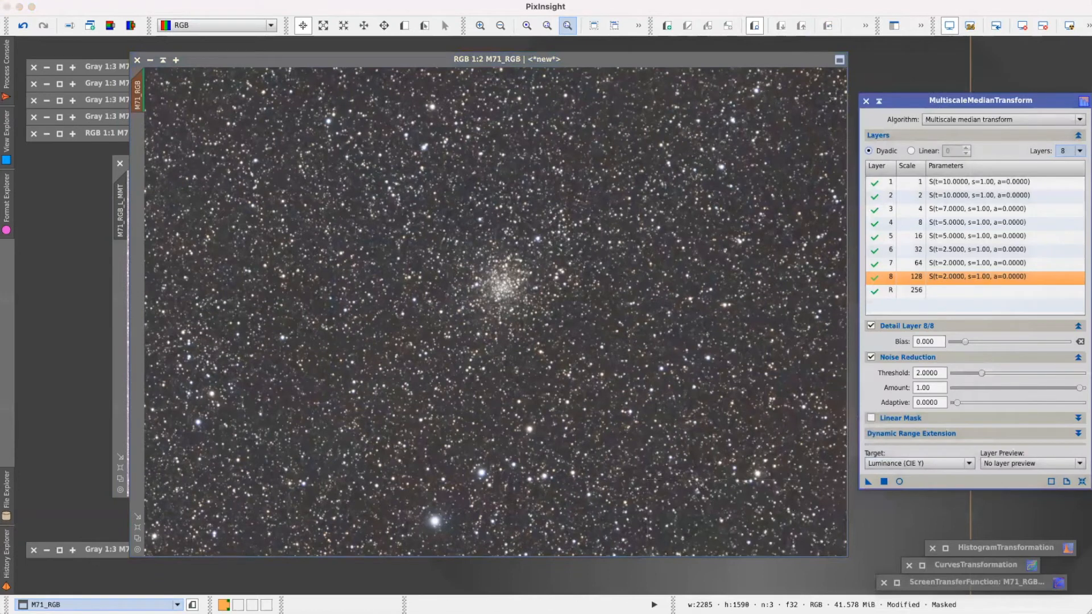
left_click(209, 0)
mouse_move(244, 0)
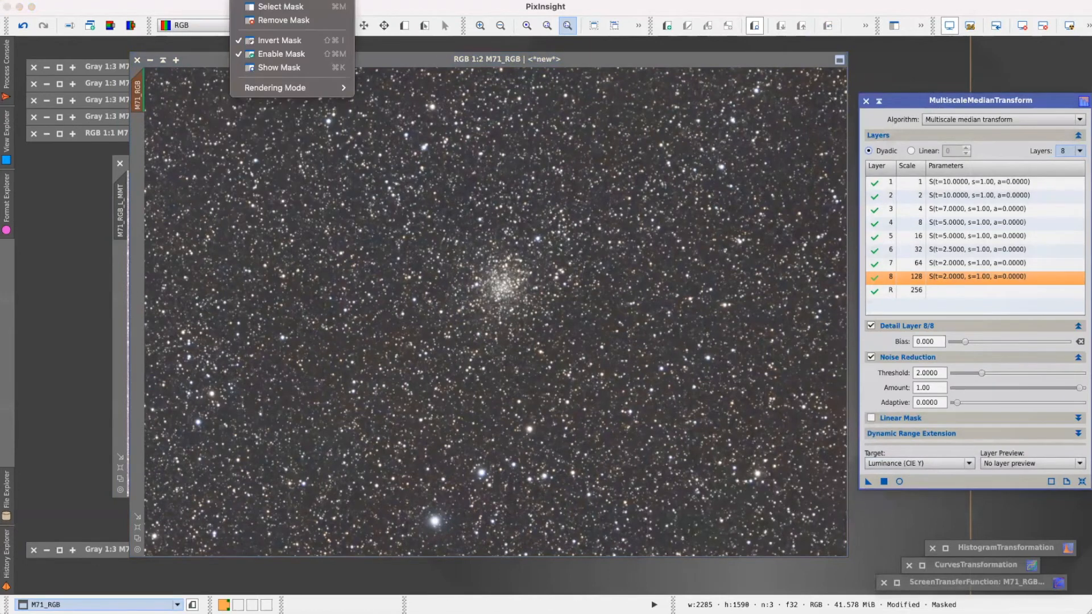
left_click(275, 21)
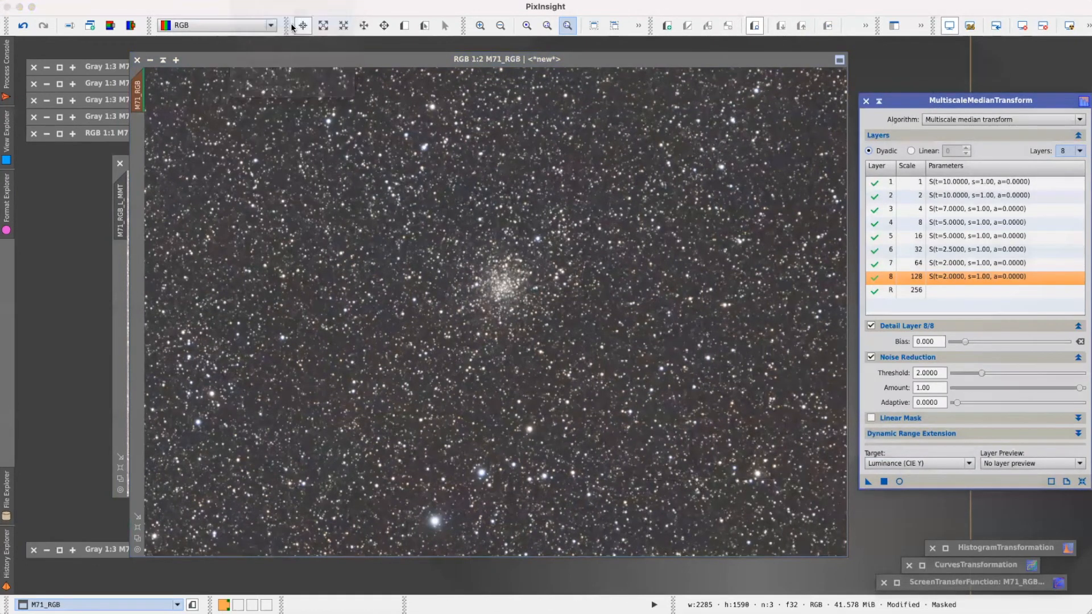
left_click(867, 101)
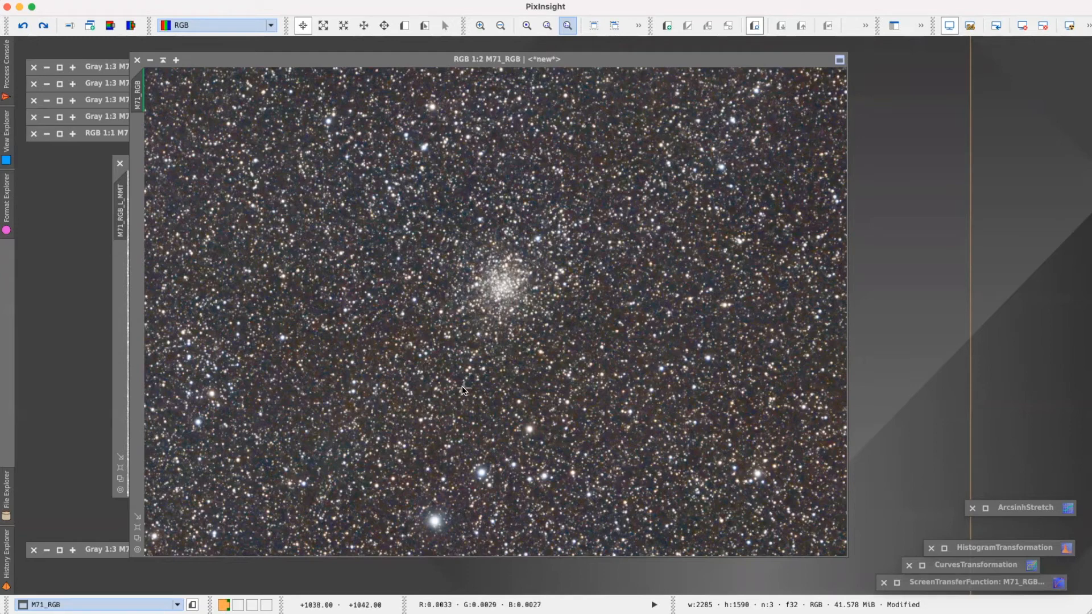
Open ArcsinhStretch with a real-time preview of M71_RGB, reset its parameters and estimate the black point.
double_click(1027, 508)
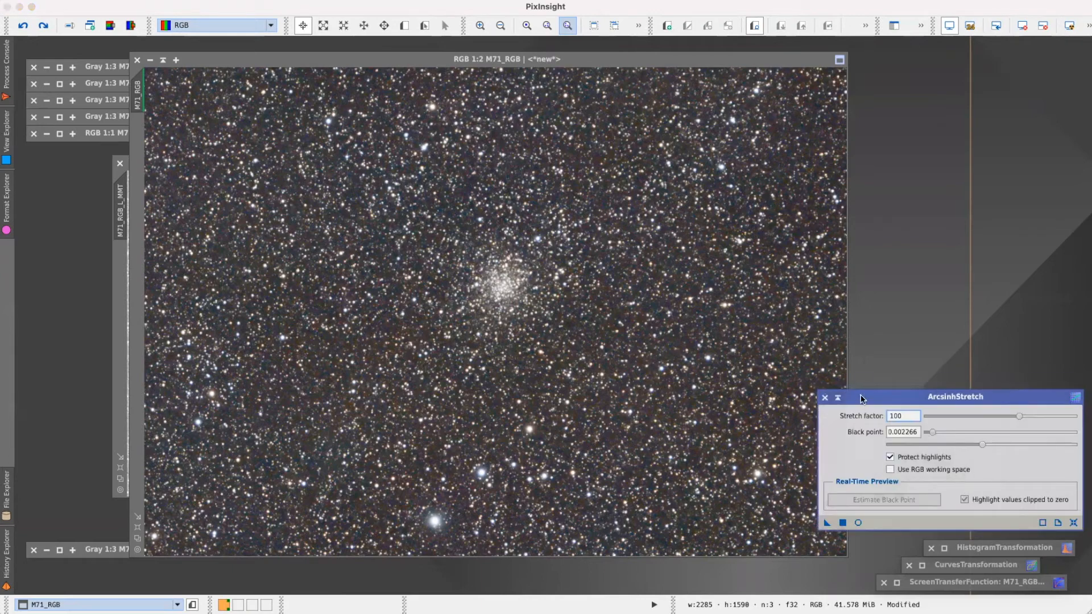
left_click(859, 523)
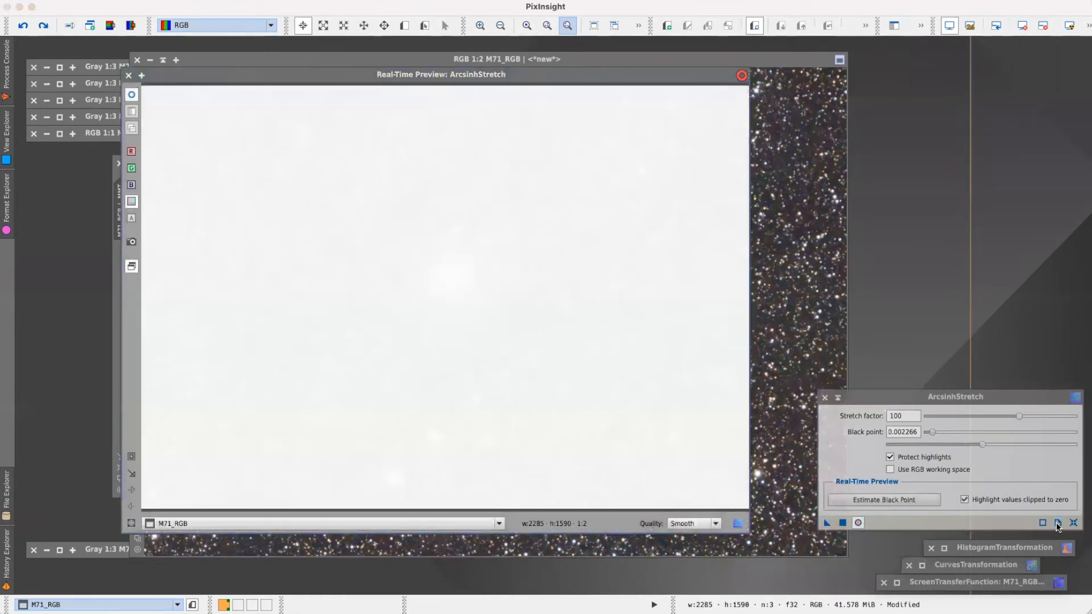
left_click(1071, 522)
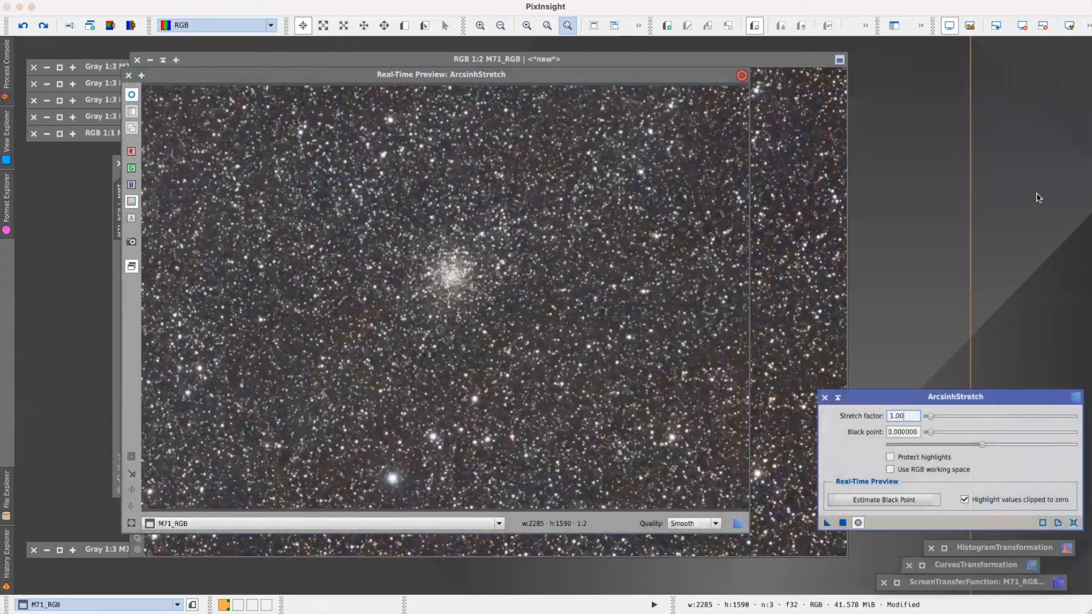
left_click(883, 500)
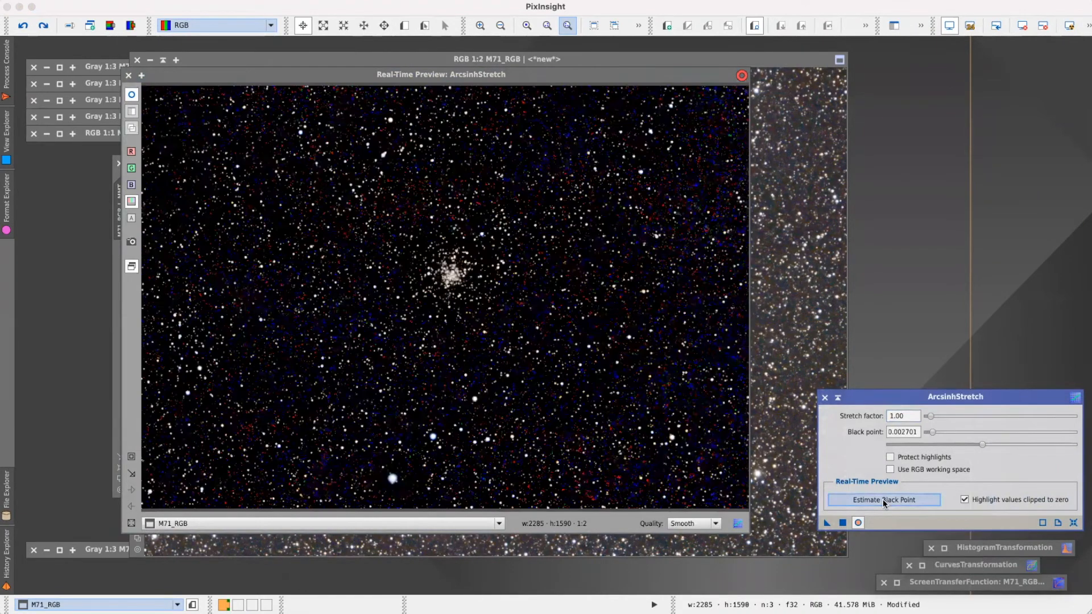
Enable highlight protection in ArcsinhStretch and set the stretch factor to 100 and the black point to 0.002258.
left_click(890, 458)
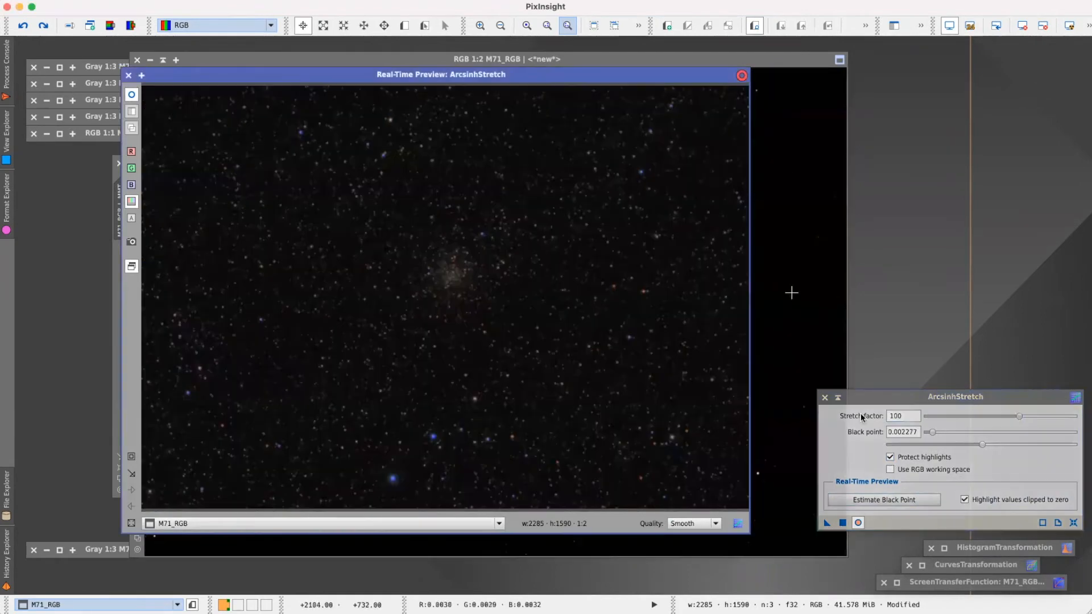
left_click(973, 403)
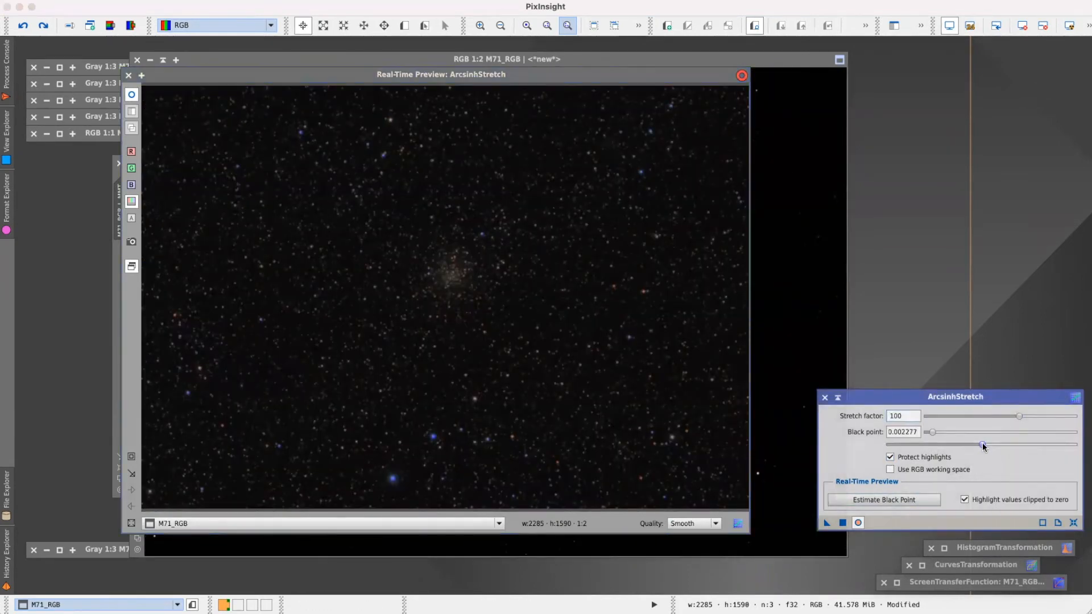
left_click_drag(983, 447, 991, 448)
left_click_drag(991, 448, 980, 448)
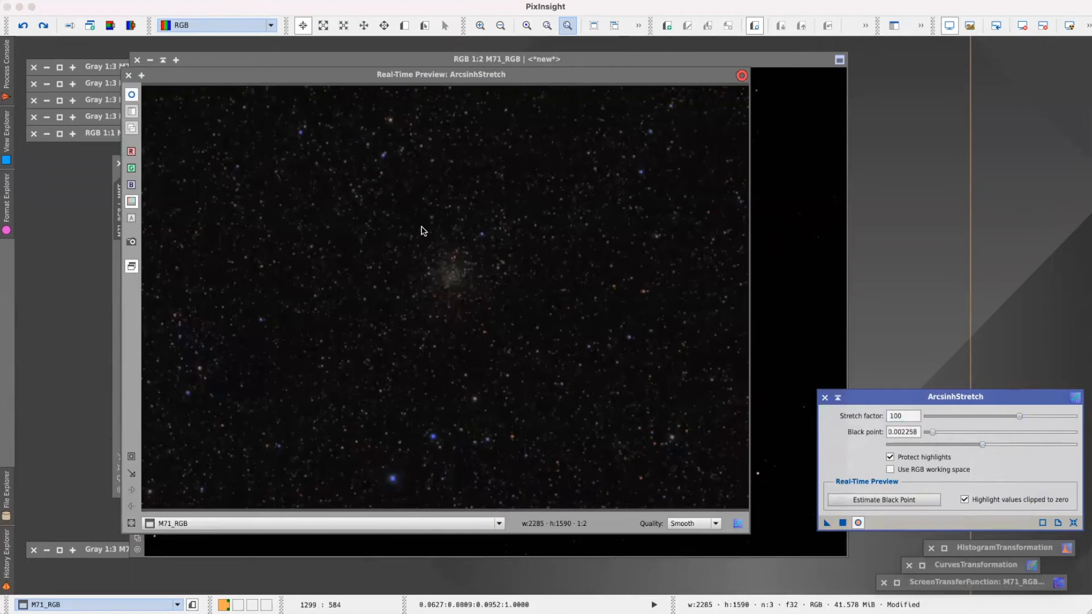
Close the real-time preview and apply the ArcsinhStretch to M71_RGB.
left_click(129, 75)
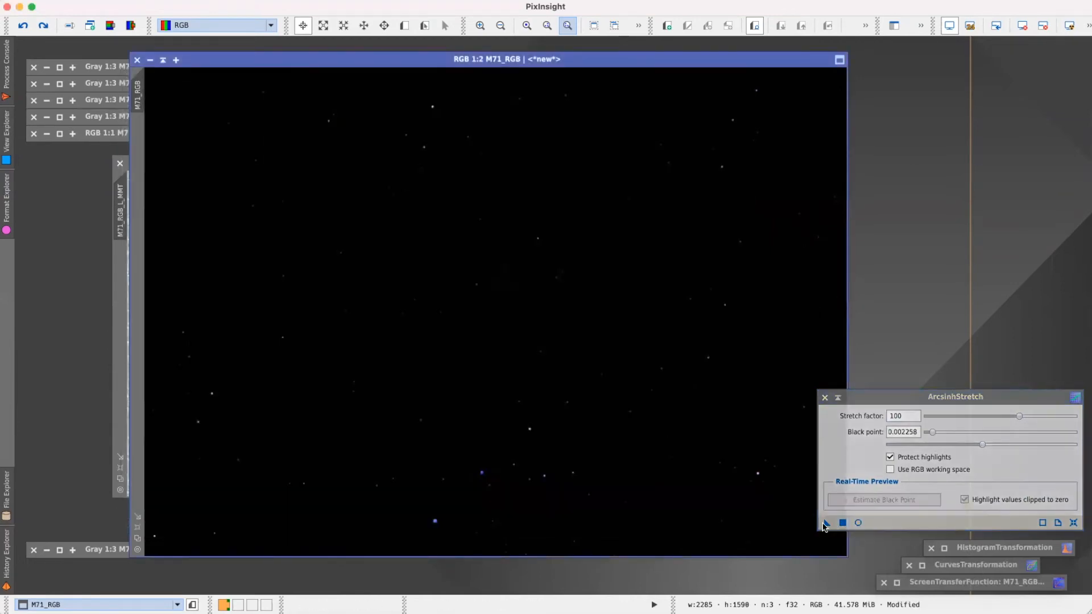
left_click_drag(827, 523, 562, 358)
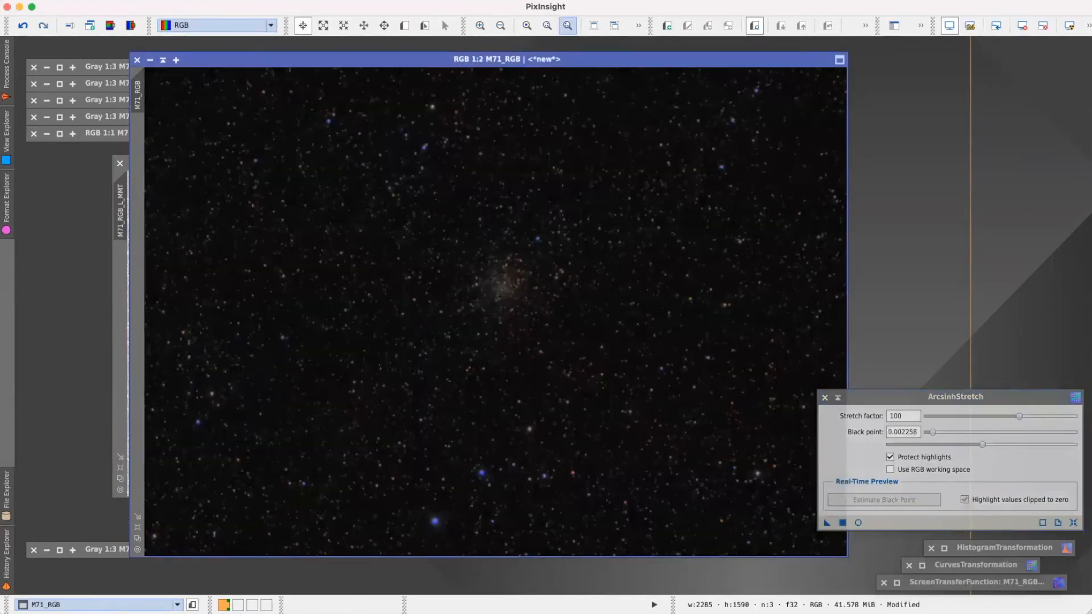
left_click(884, 398)
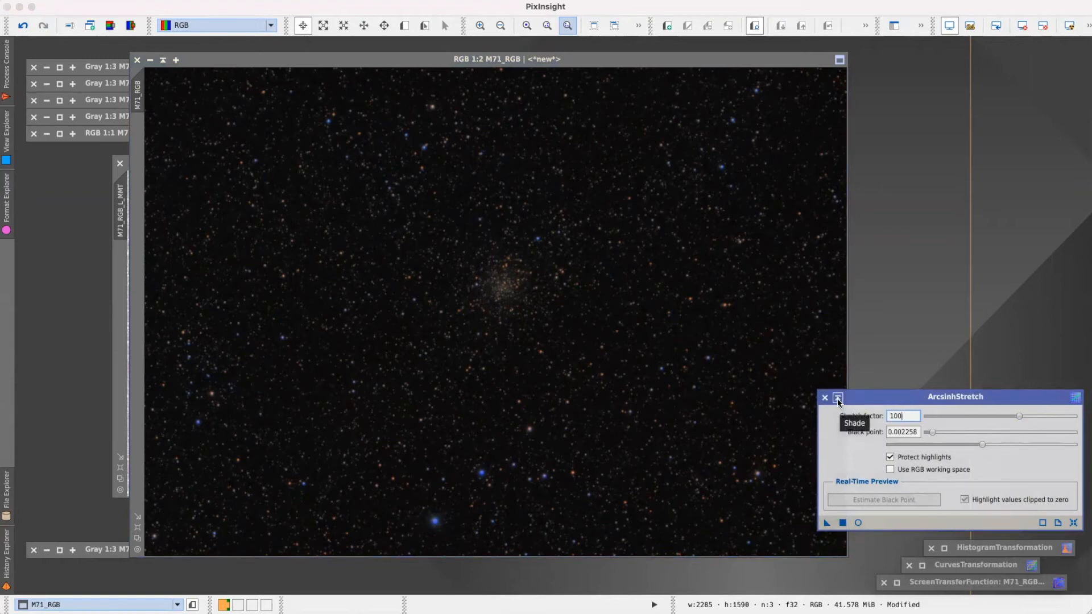
Set the HistogramTransformation midtones to 0.22784810 using a real-time preview, and apply the stretch to M71_RGB.
double_click(982, 546)
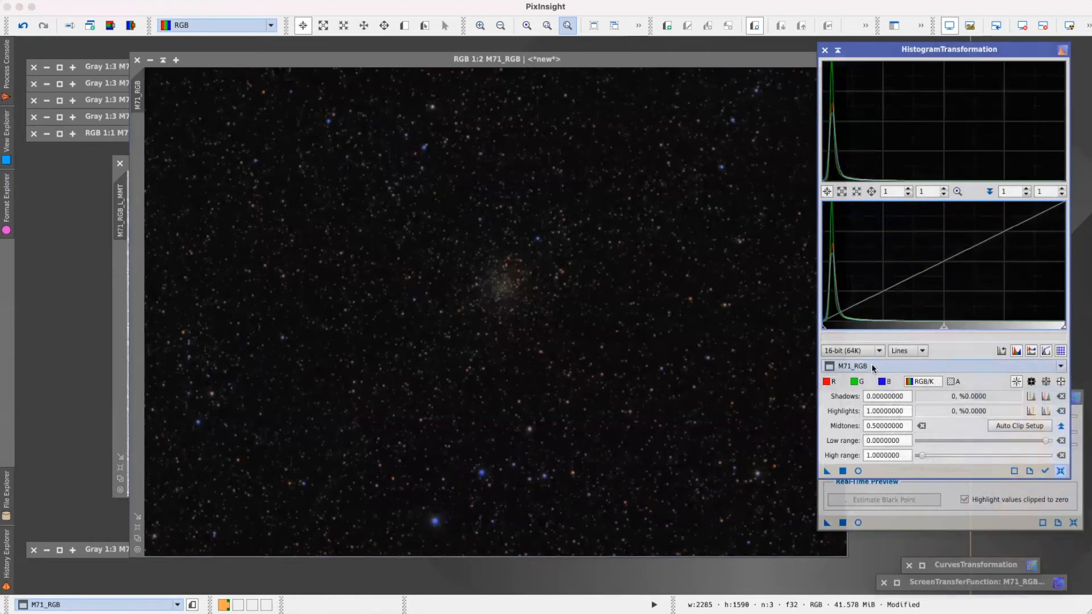
mouse_move(871, 367)
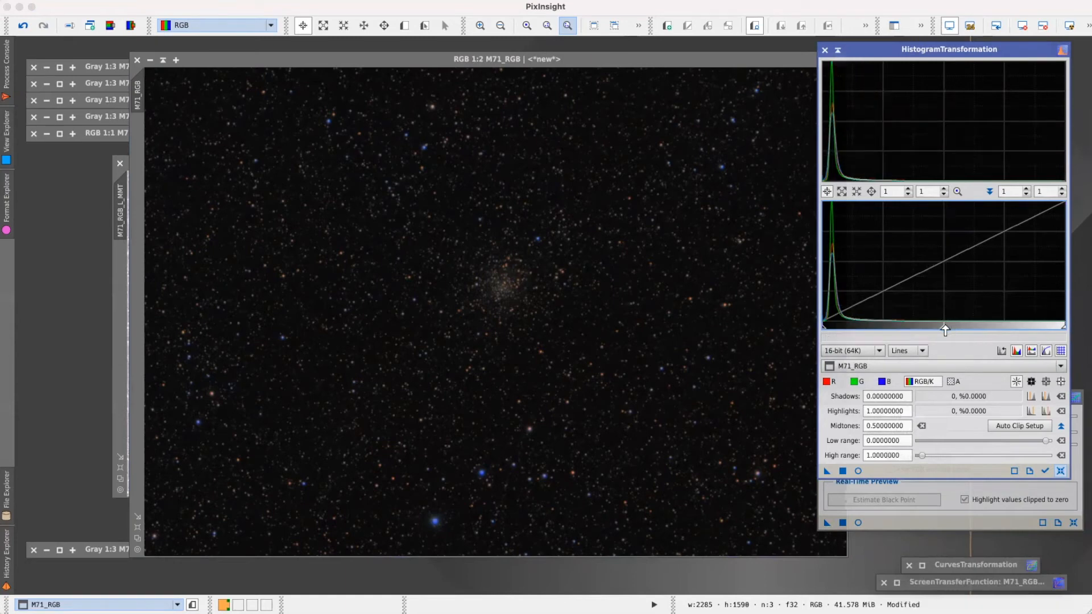
left_click_drag(944, 329, 913, 330)
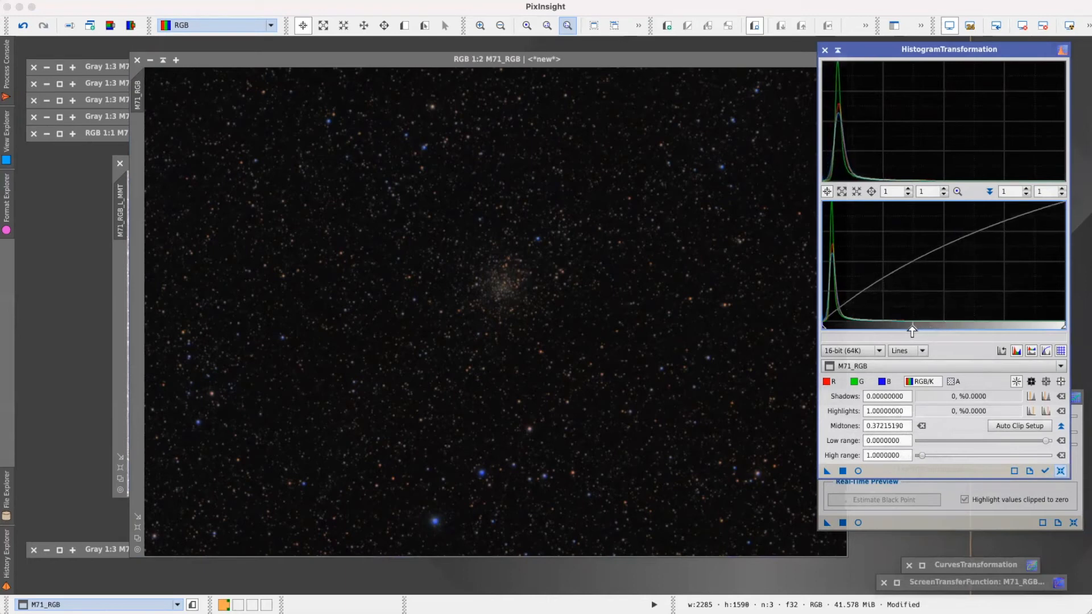
left_click(858, 472)
left_click_drag(913, 329, 876, 329)
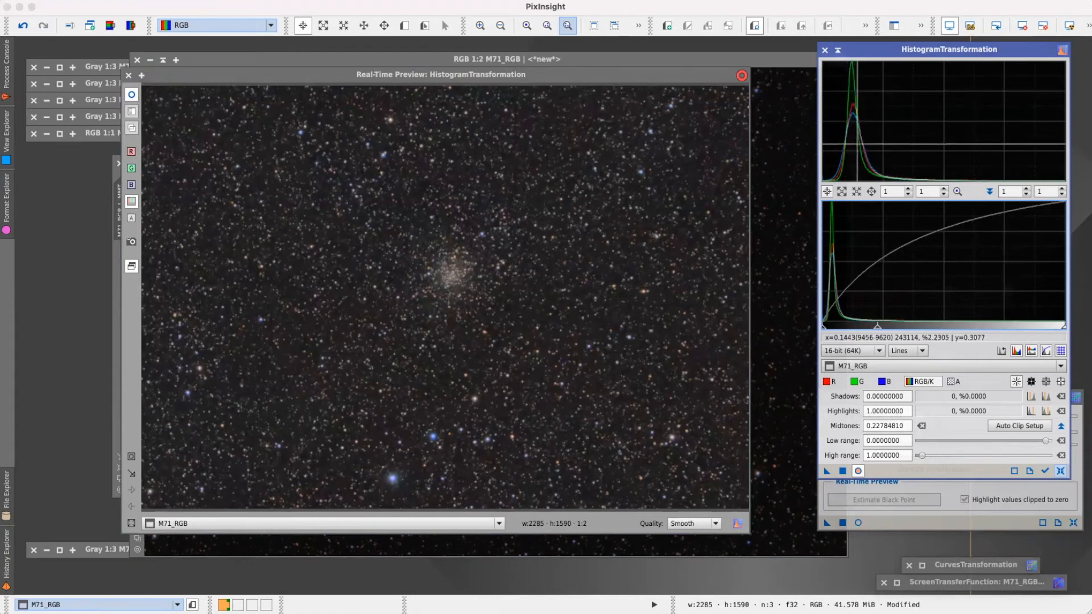
left_click(130, 75)
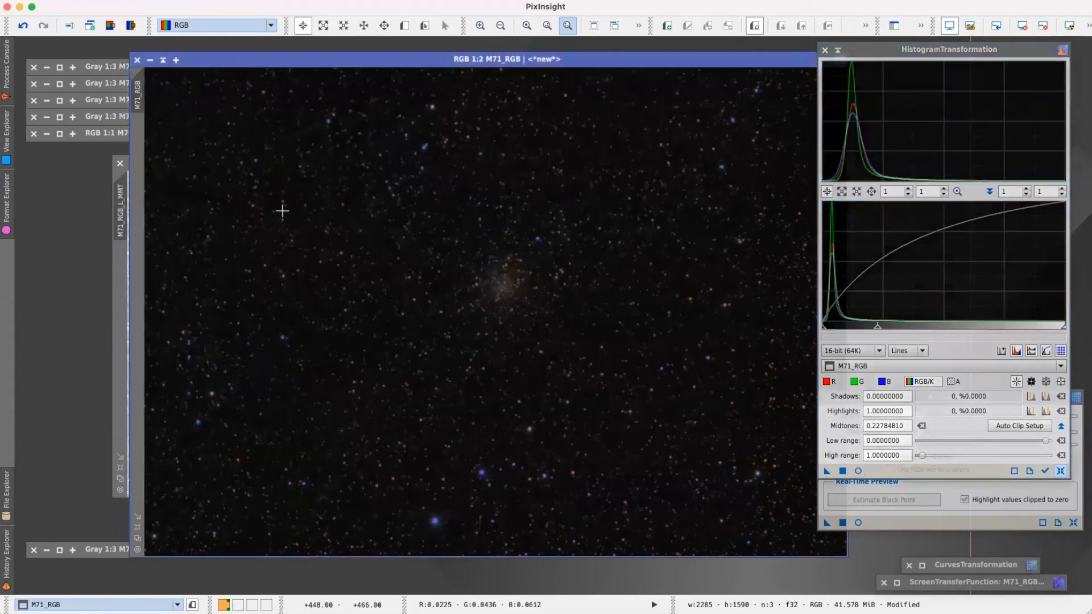
left_click_drag(826, 473, 519, 328)
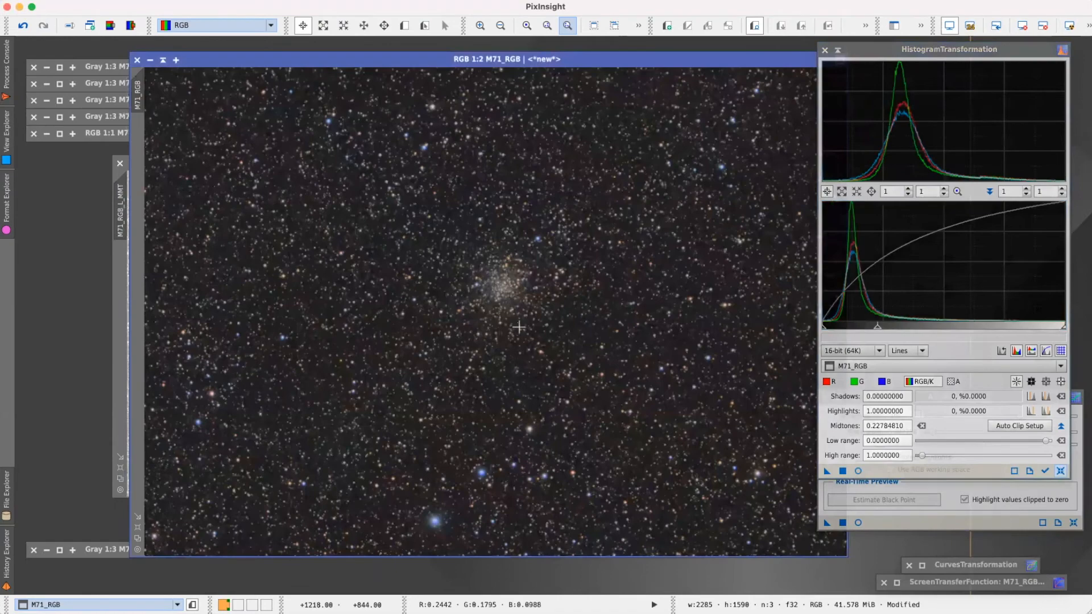
Rearrange the M71_RGB and HistogramTransformation windows, and collapse both the HistogramTransformation and ArcsinhStretch windows.
left_click_drag(576, 55, 559, 55)
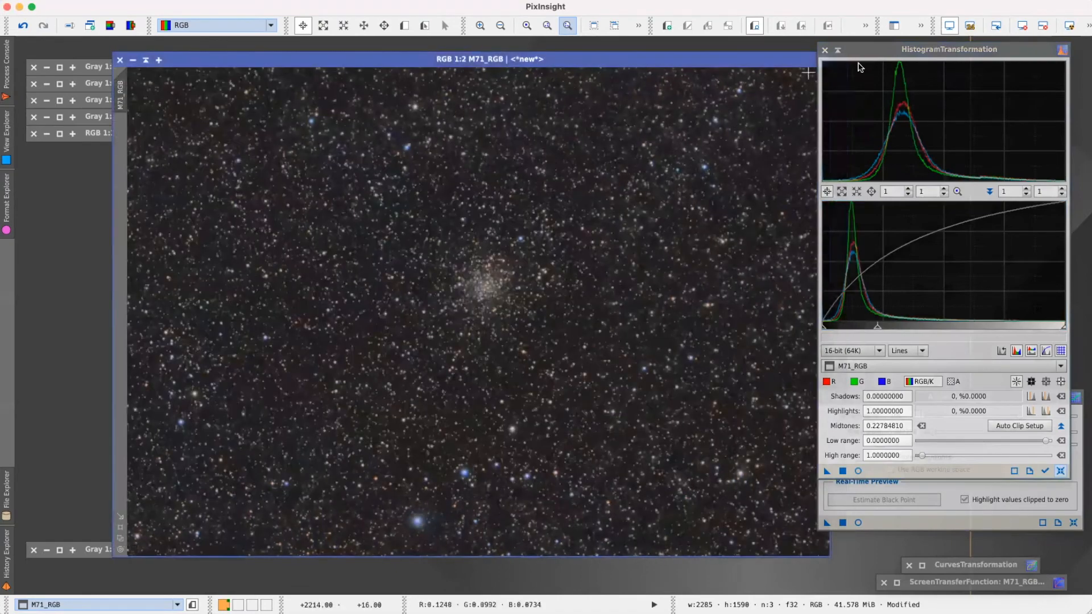
left_click_drag(908, 51, 921, 50)
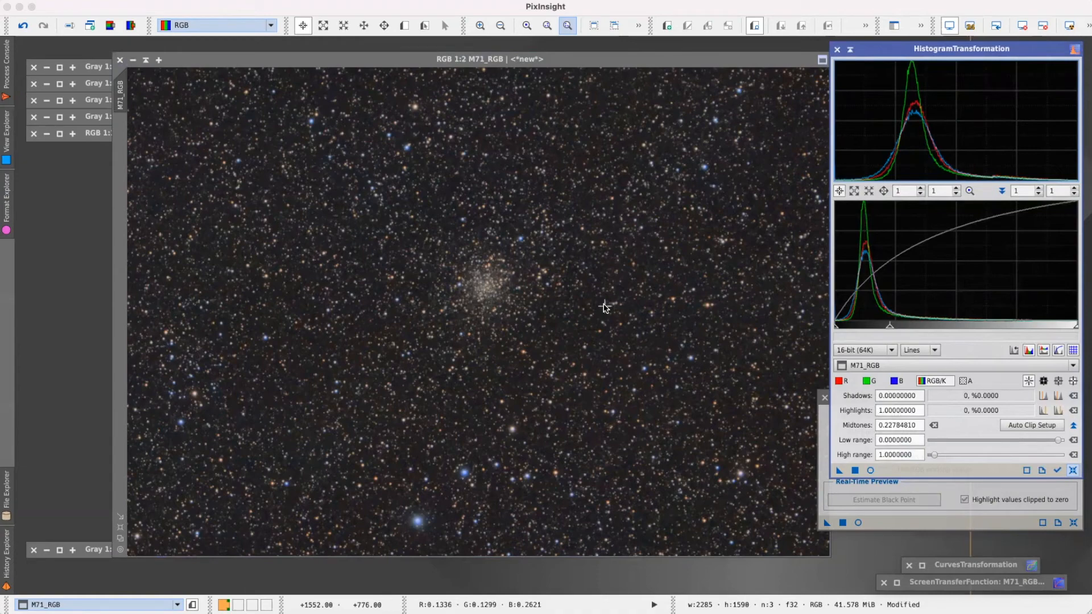
left_click_drag(859, 48, 852, 82)
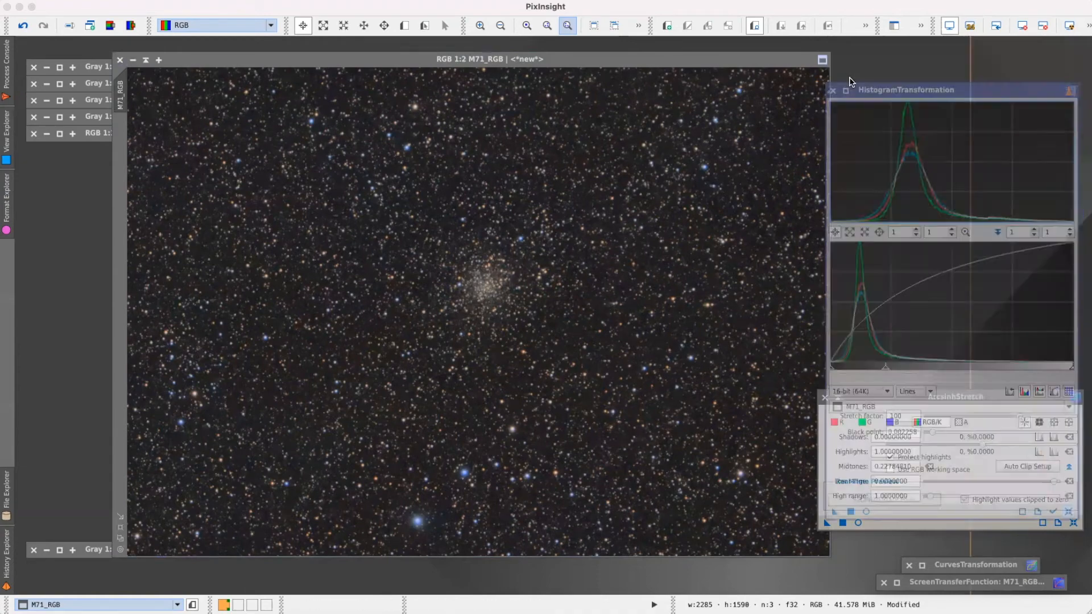
left_click(846, 90)
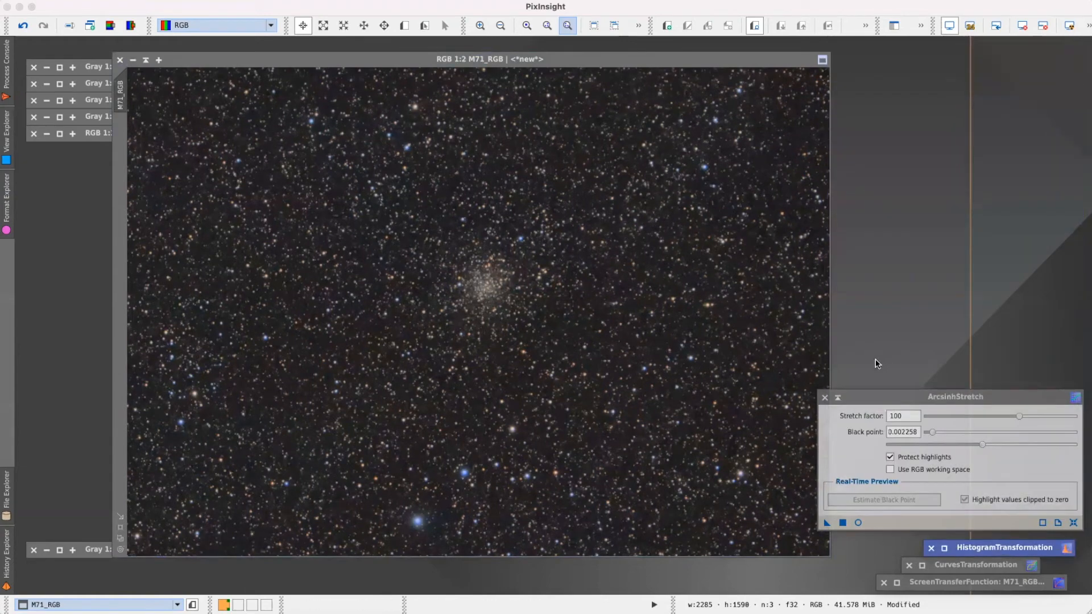
left_click(838, 398)
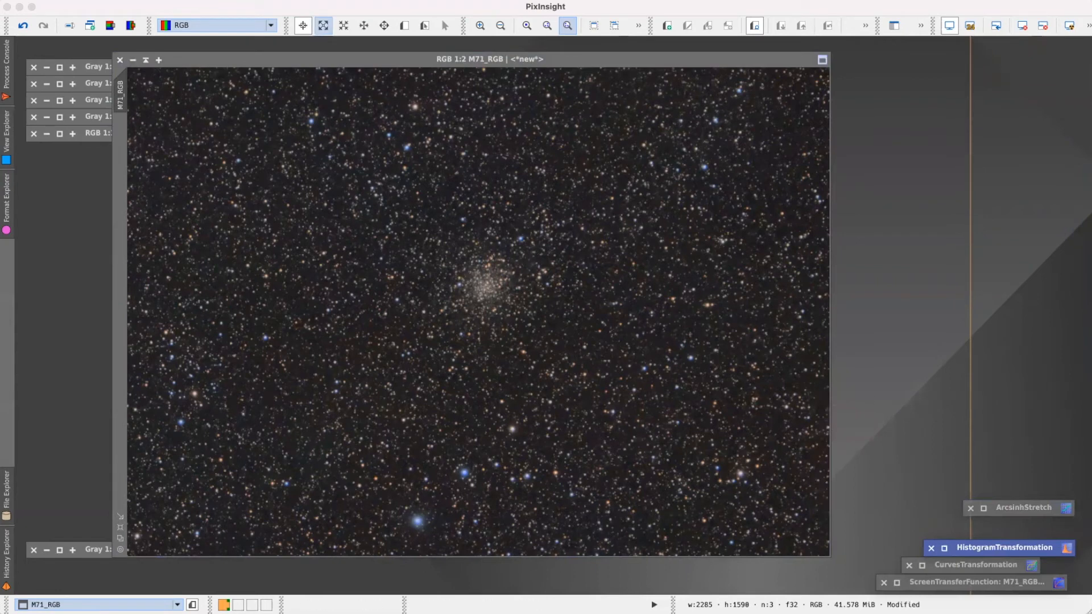
Open the ACDNR process from the full process list and place its window beside the M71_RGB image.
left_click(306, 6)
mouse_move(404, 7)
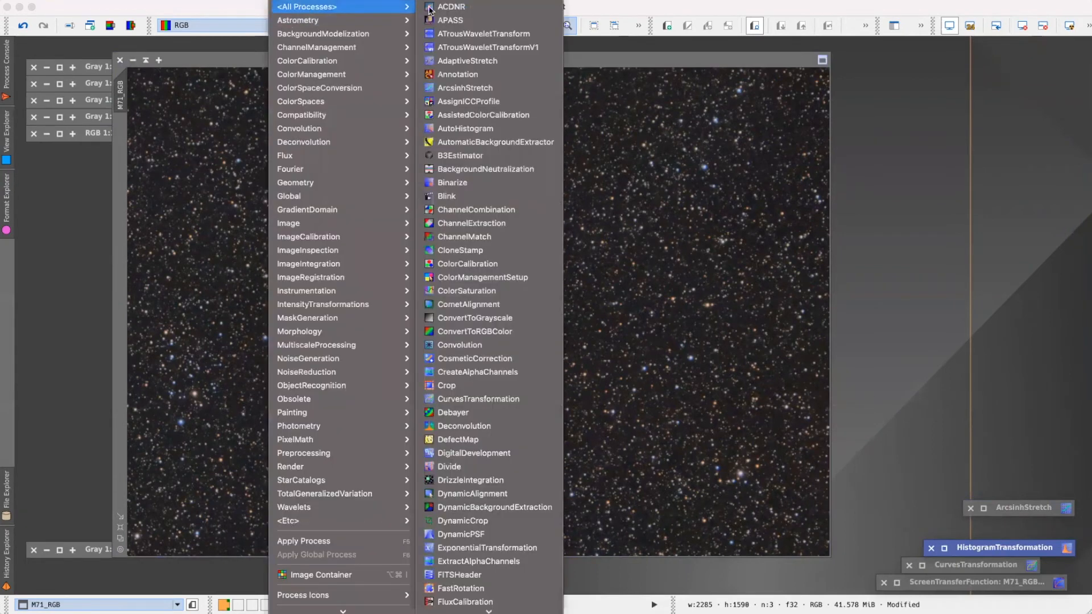
left_click(467, 10)
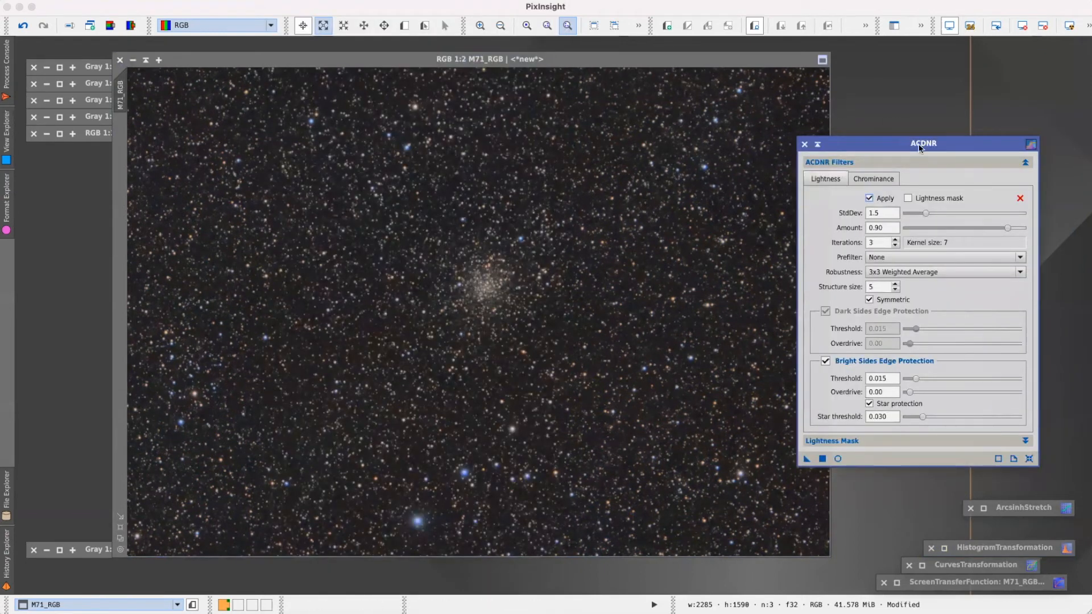
left_click_drag(919, 146, 956, 134)
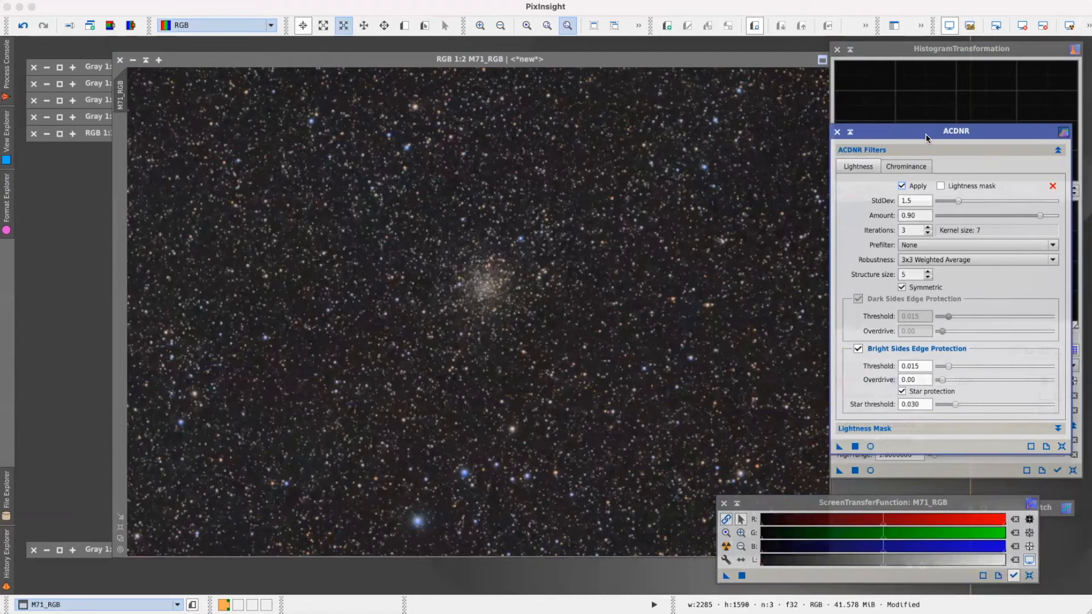
Extract the lightness of M71_RGB as a new image, place it over the colour image, and auto-stretch its screen display.
left_click(341, 60)
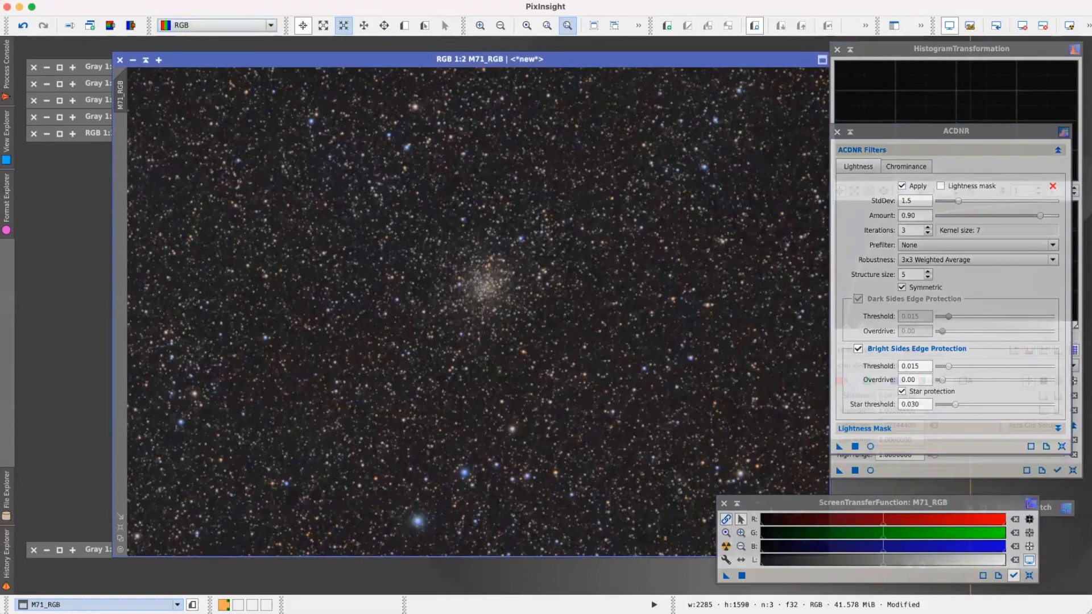
left_click(111, 26)
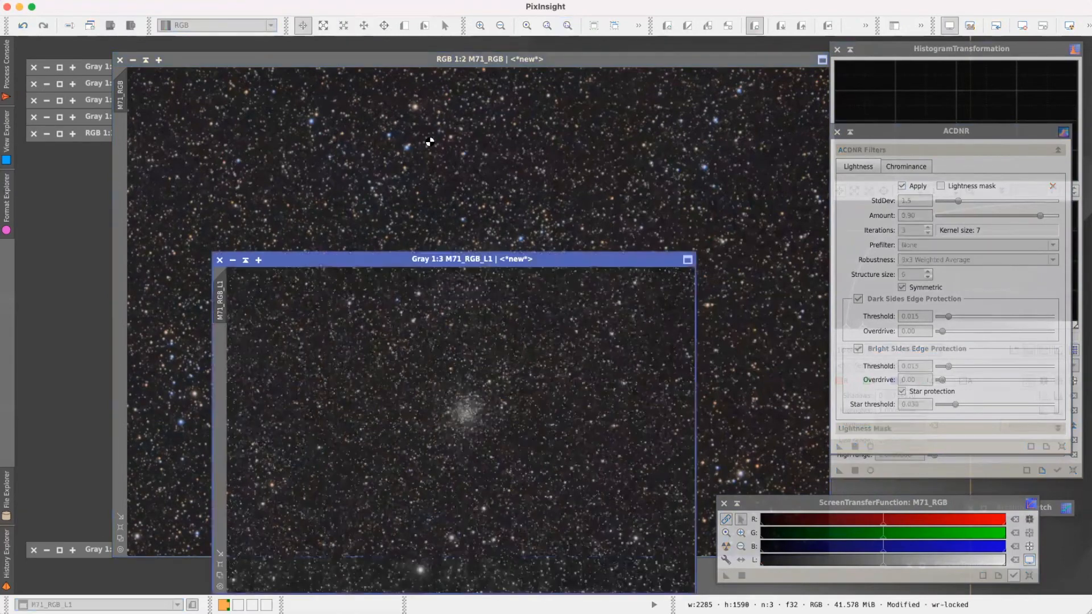
left_click_drag(353, 212, 348, 200)
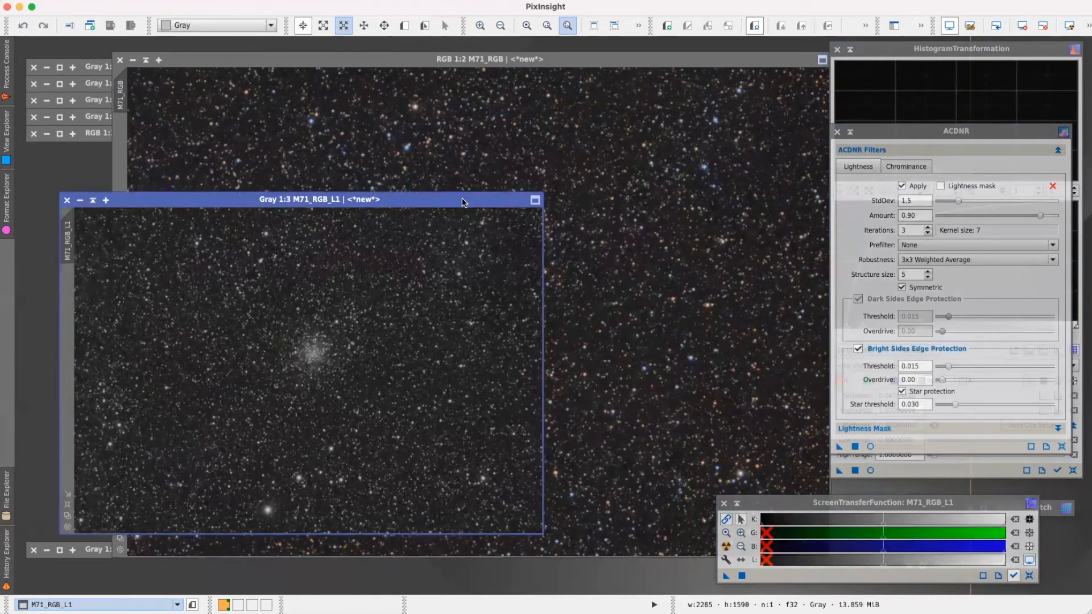
left_click(727, 547)
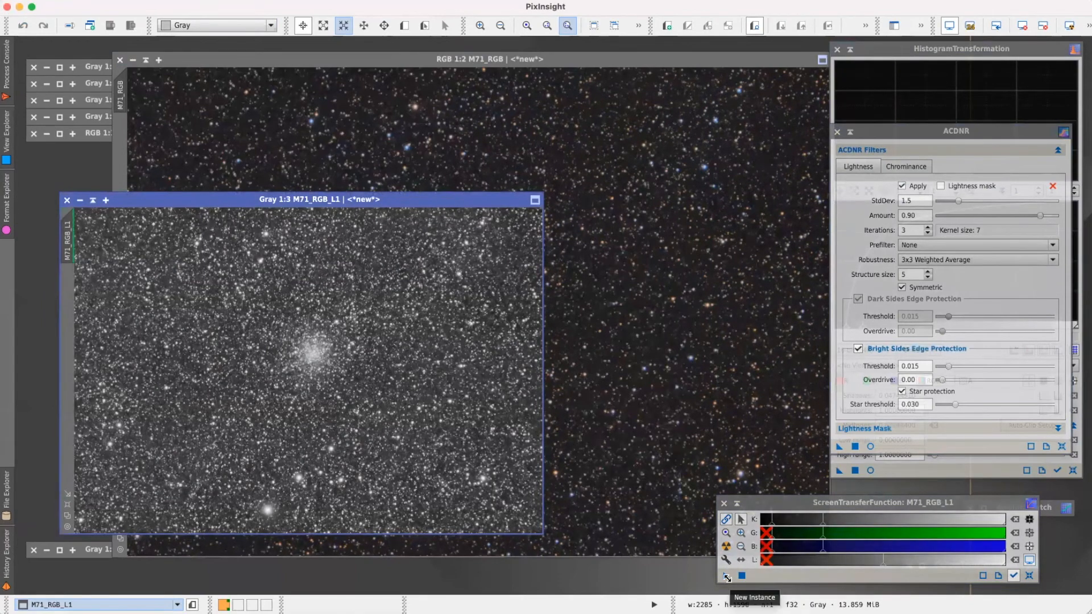
Reset HistogramTransformation, select M71_RGB_L1 as its view, and load the ScreenTransferFunction stretch into it.
left_click_drag(728, 578, 817, 502)
left_click_drag(727, 576, 914, 459)
left_click_drag(976, 371, 977, 471)
left_click(1073, 470)
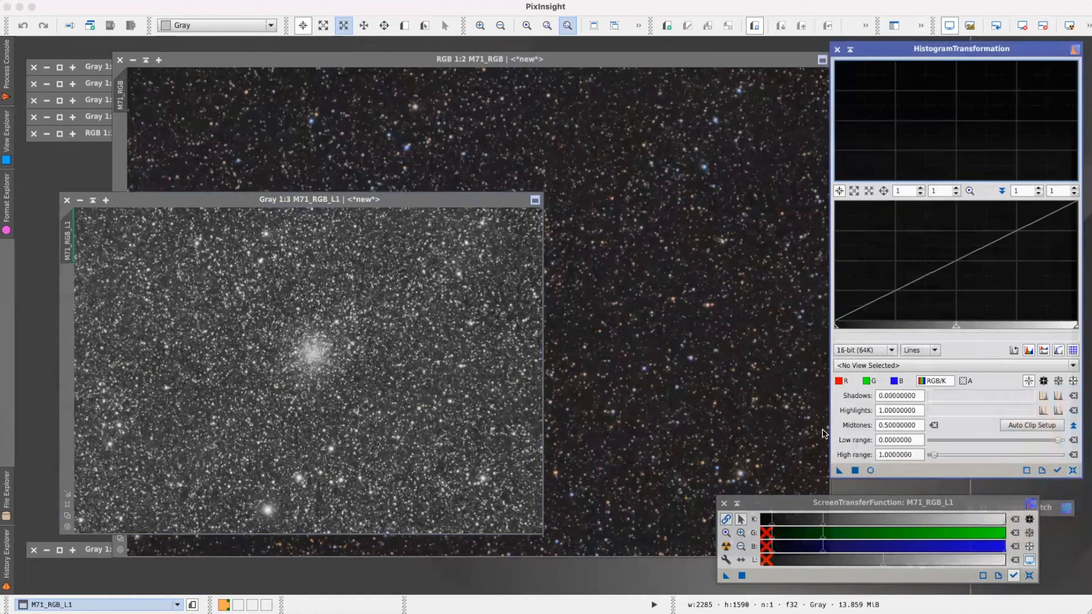
left_click(878, 364)
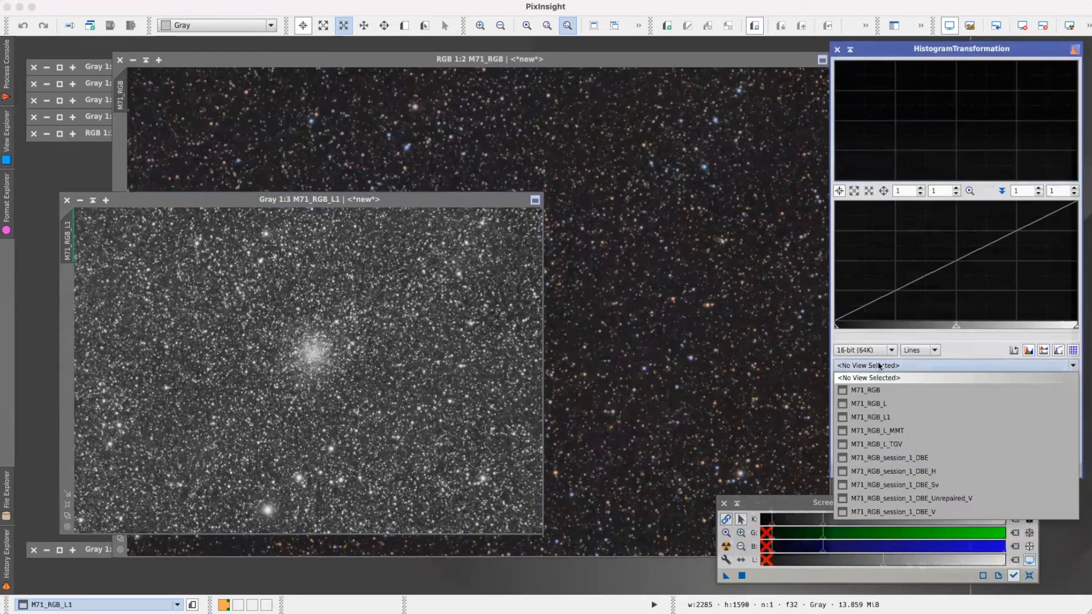
left_click(897, 417)
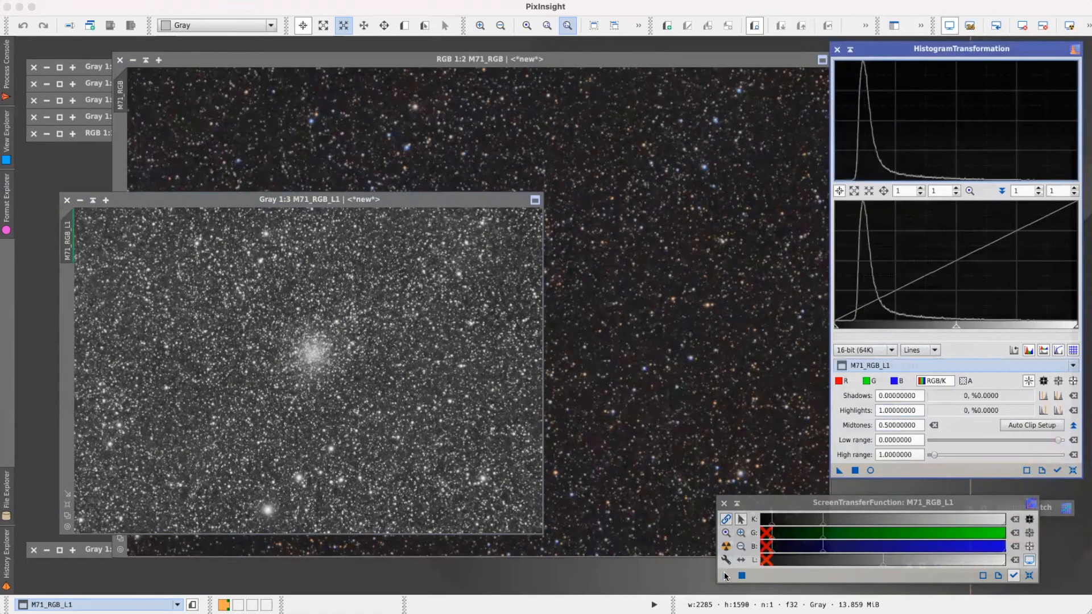
left_click_drag(727, 576, 897, 472)
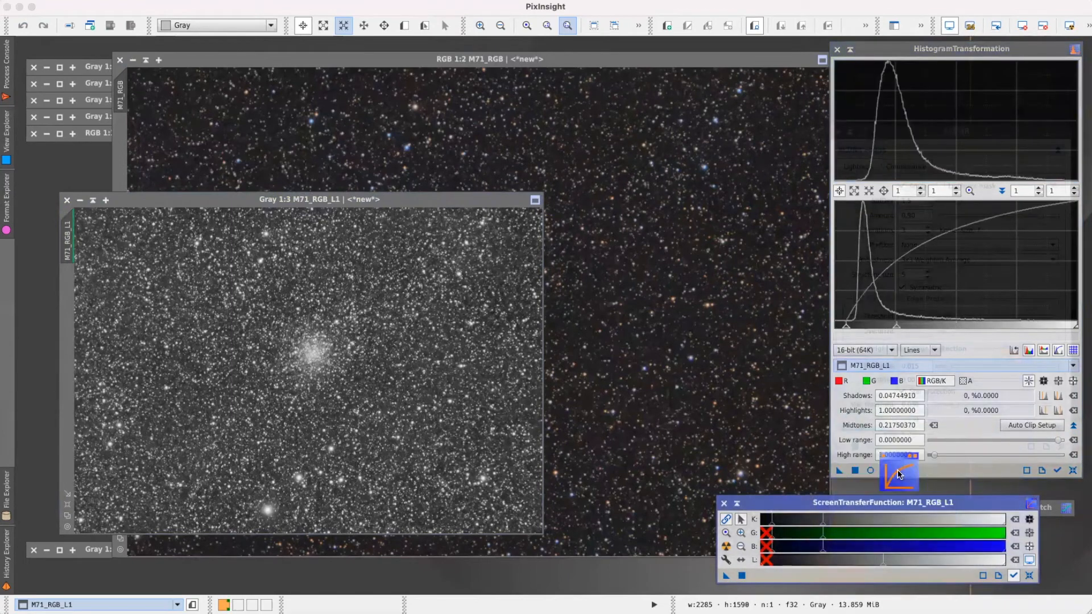
Set the HistogramTransformation midtones to 0.07244400, apply it to M71_RGB_L1, and collapse the HistogramTransformation and ScreenTransferFunction windows.
left_click_drag(897, 325, 864, 332)
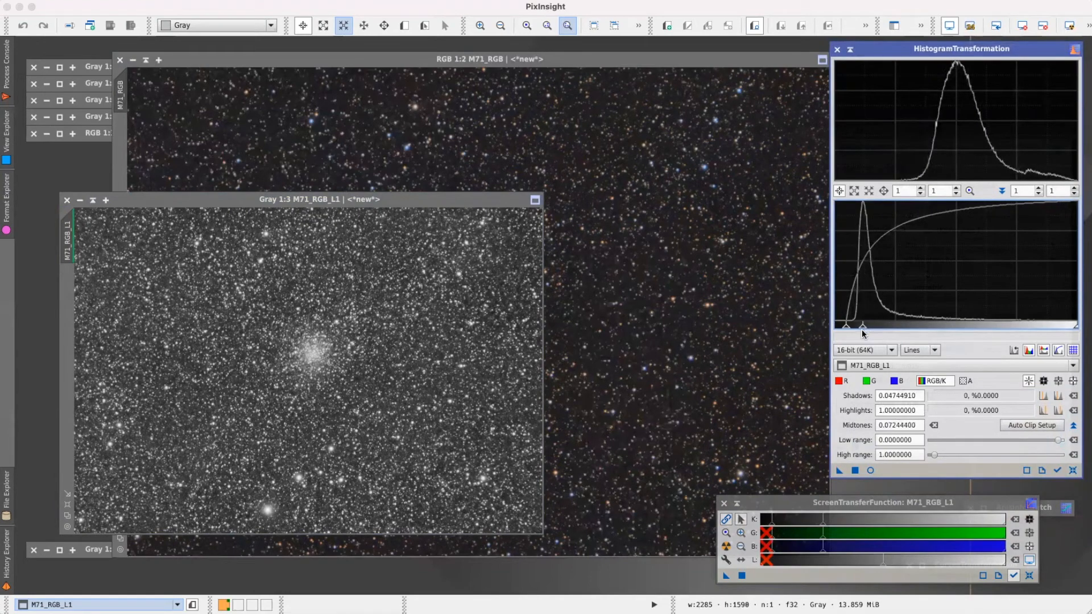
left_click_drag(839, 470, 395, 334)
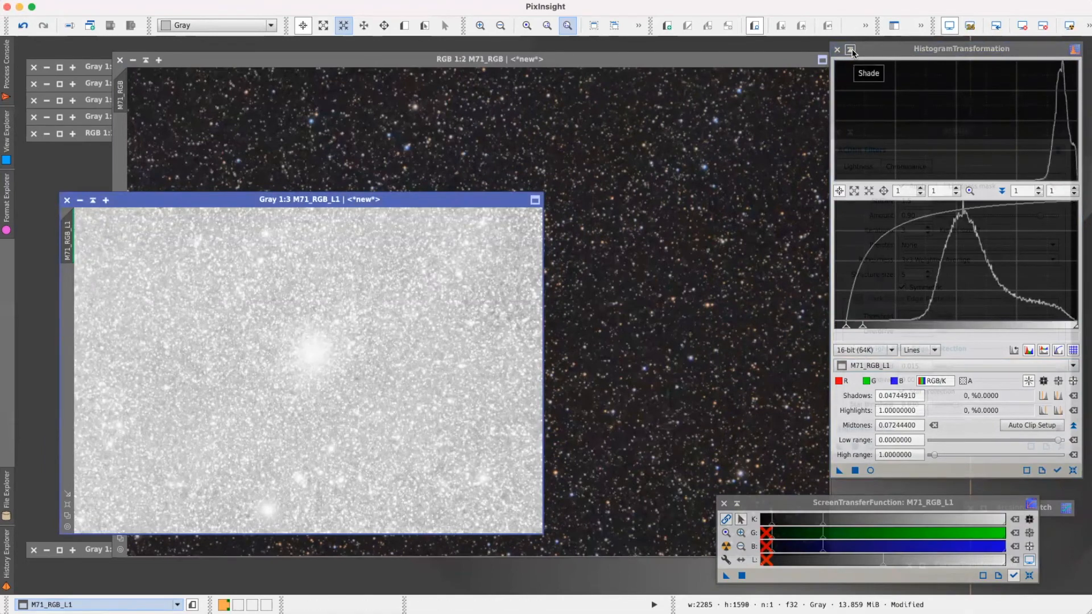
left_click(851, 50)
left_click(739, 505)
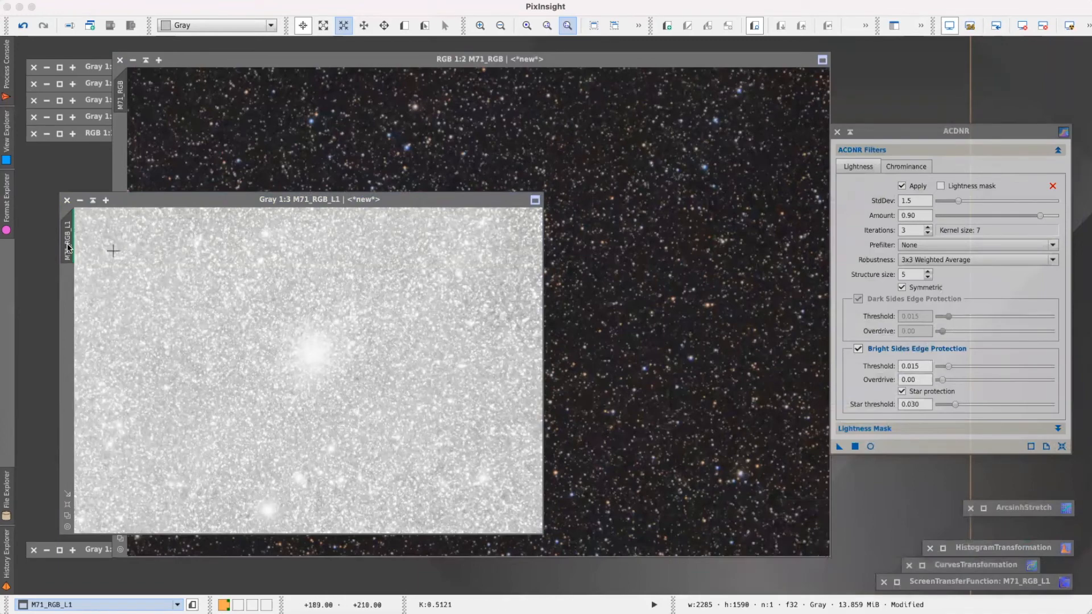
Assign M71_RGB_L1 as the mask of M71_RGB and show the mask overlay.
left_click_drag(67, 242, 118, 166)
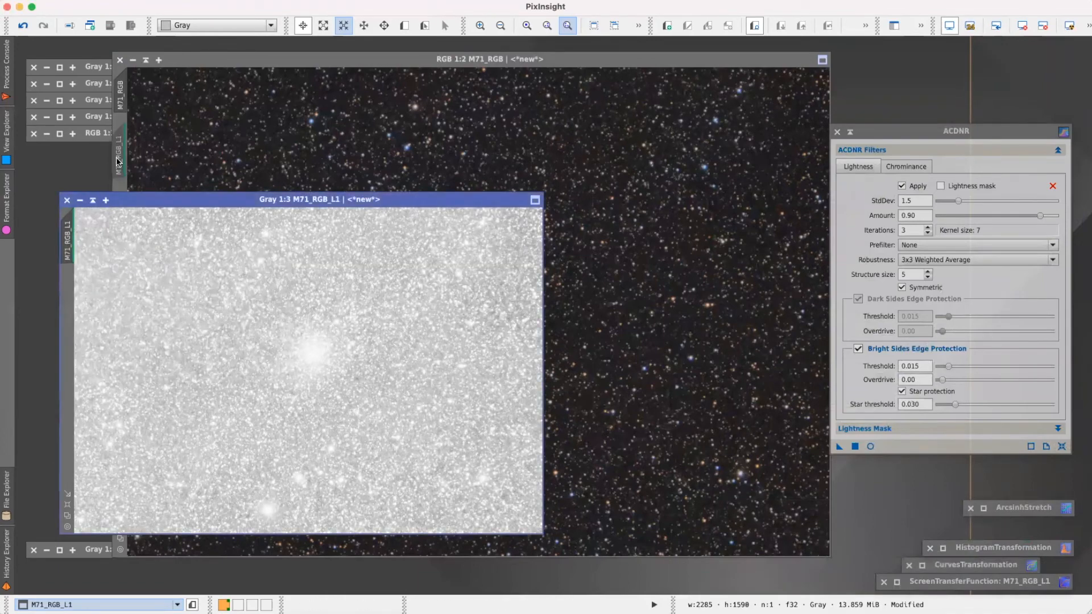
left_click(245, 0)
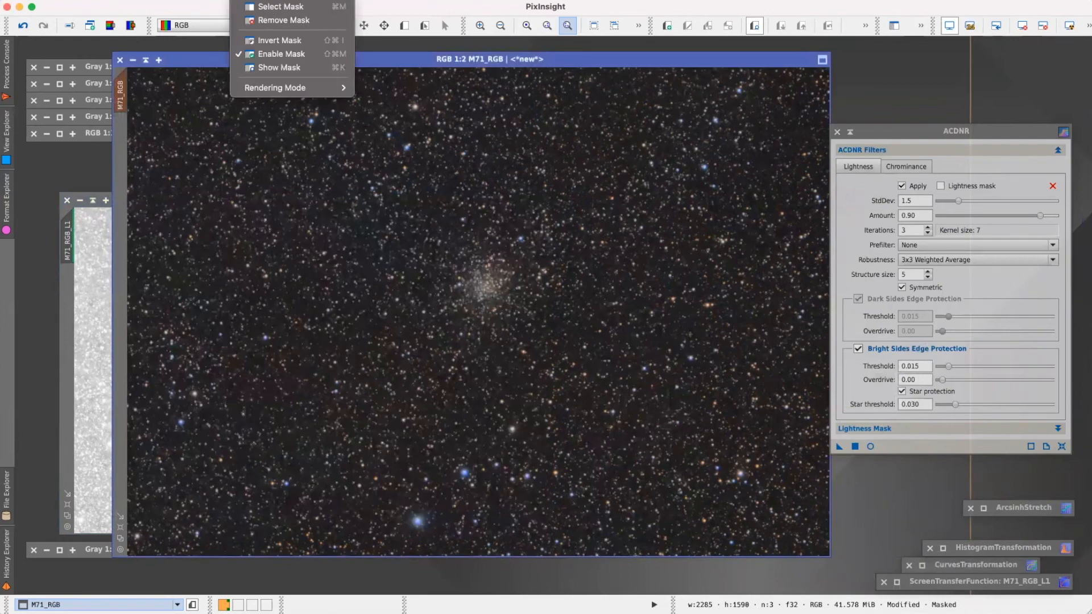
left_click(267, 69)
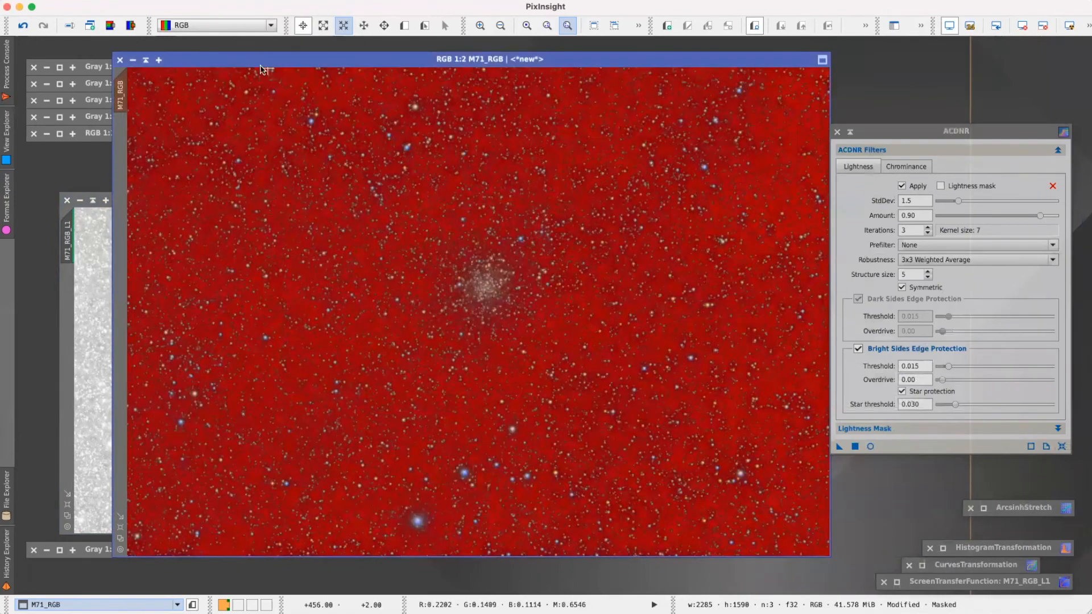
Invert the mask on M71_RGB and hide its overlay.
left_click(245, 0)
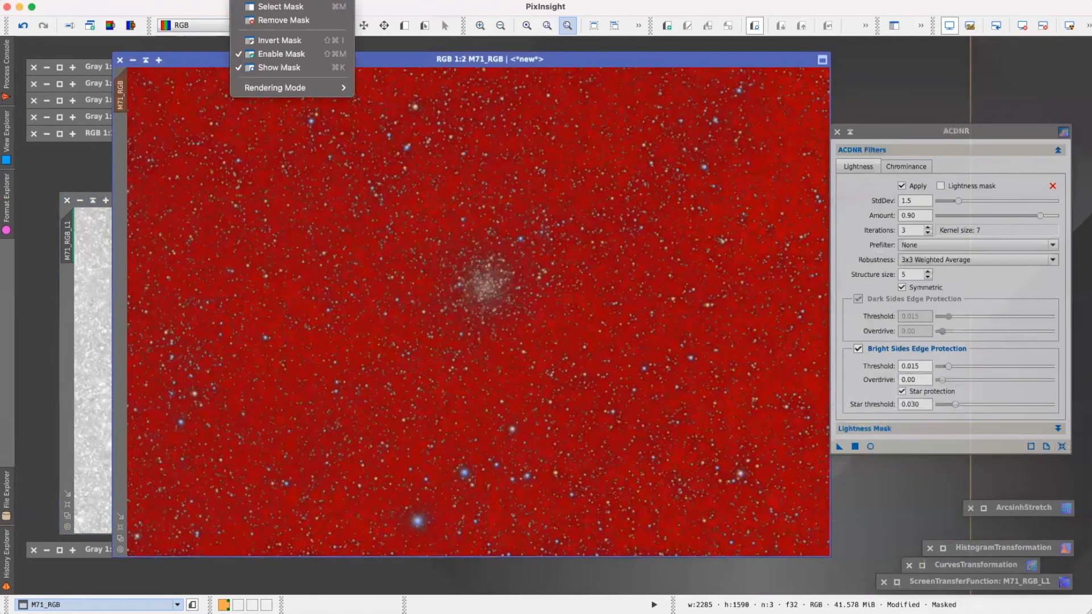
left_click(261, 41)
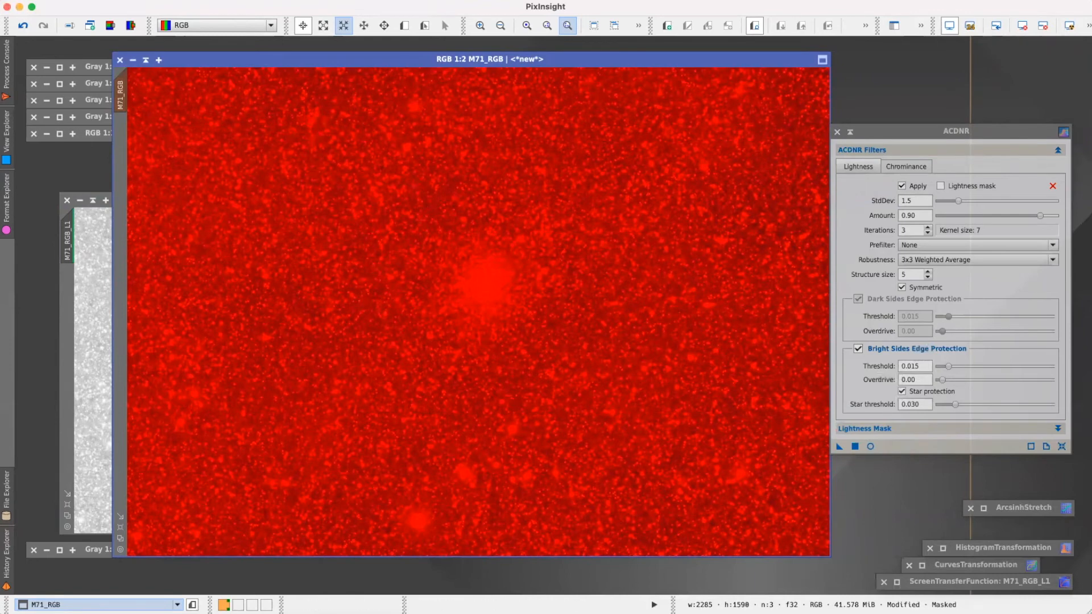
left_click(284, 0)
mouse_move(246, 1)
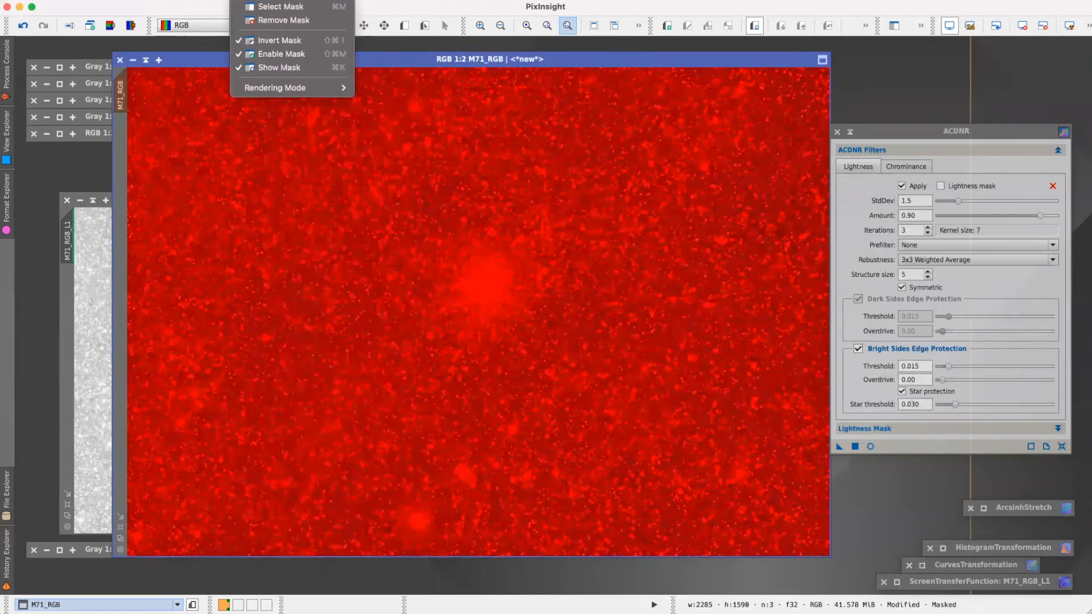
left_click(279, 67)
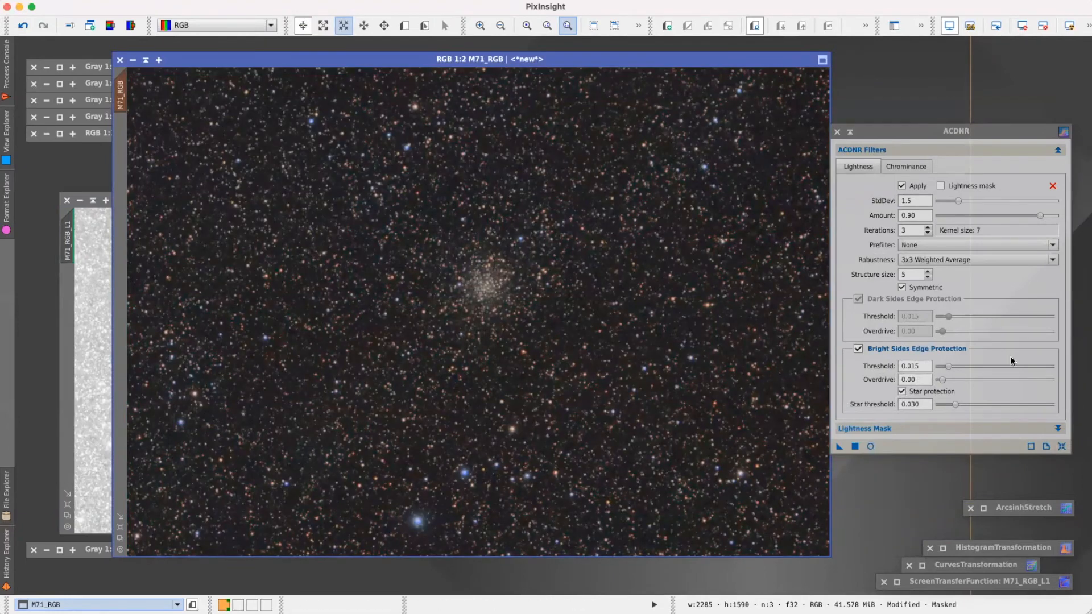
Reset ACDNR and set its lightness filter to an amount of 0.50 and a structure size of 3.
left_click(1061, 447)
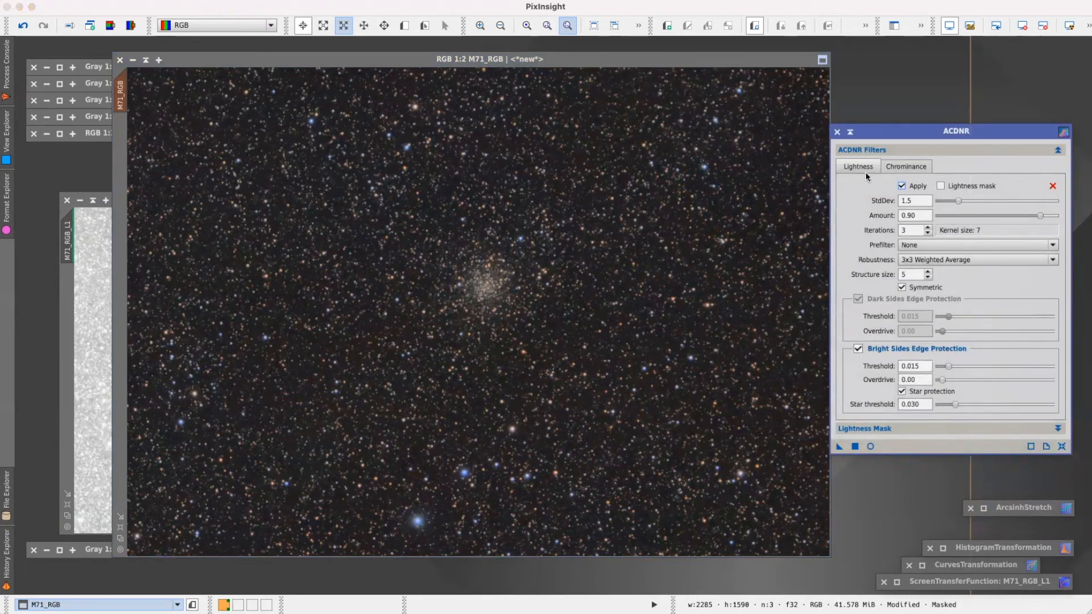
left_click_drag(1040, 216, 990, 221)
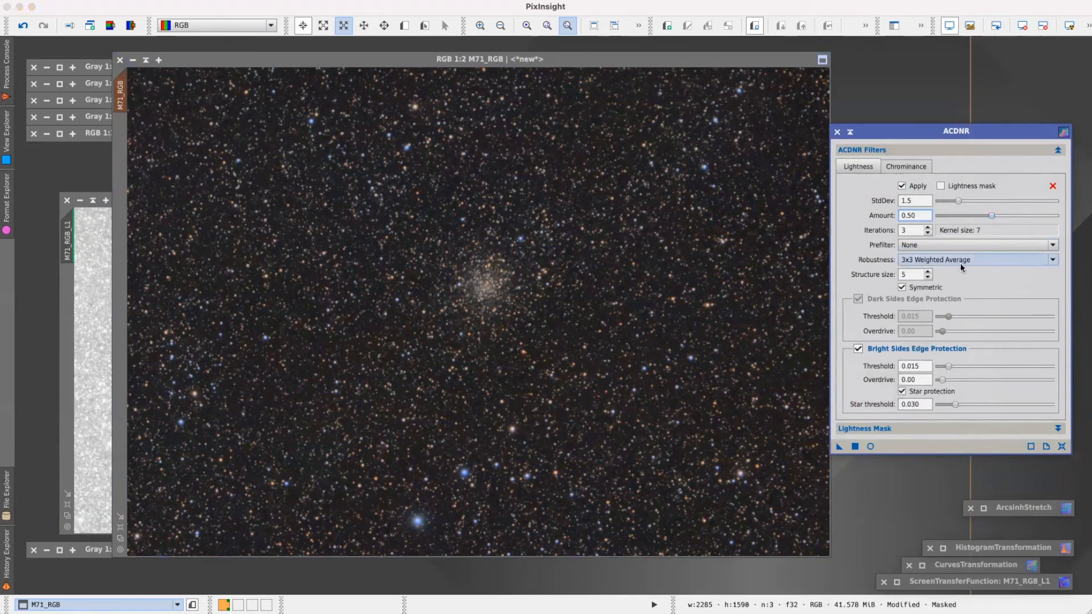
left_click(928, 279)
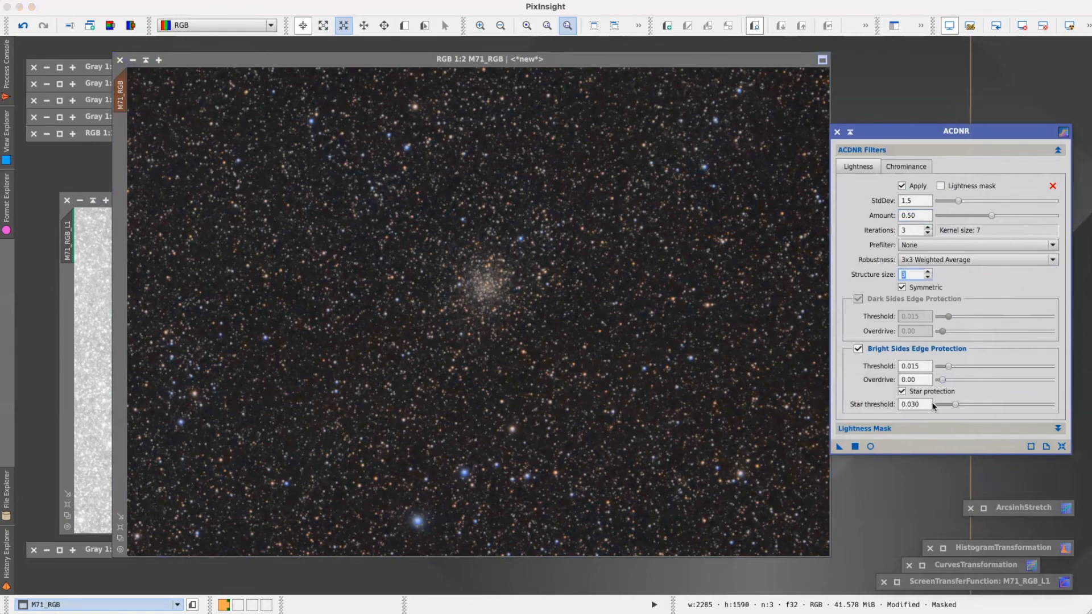
Set the ACDNR chrominance filter to an amount of 0.90 and a structure size of 2.
left_click(906, 166)
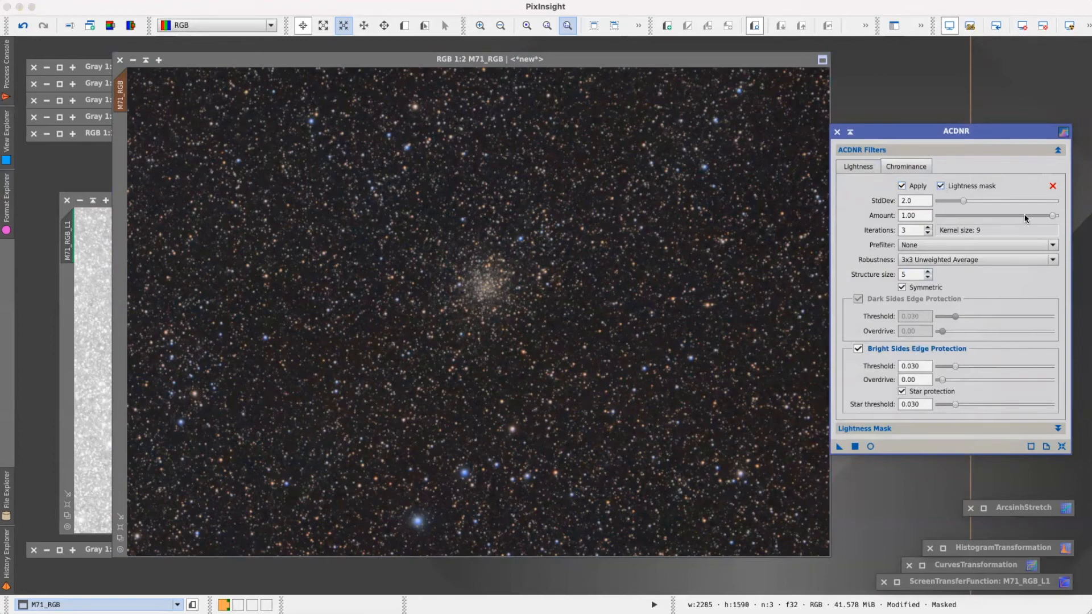
left_click(1053, 216)
left_click_drag(1051, 220, 1045, 219)
left_click(929, 278)
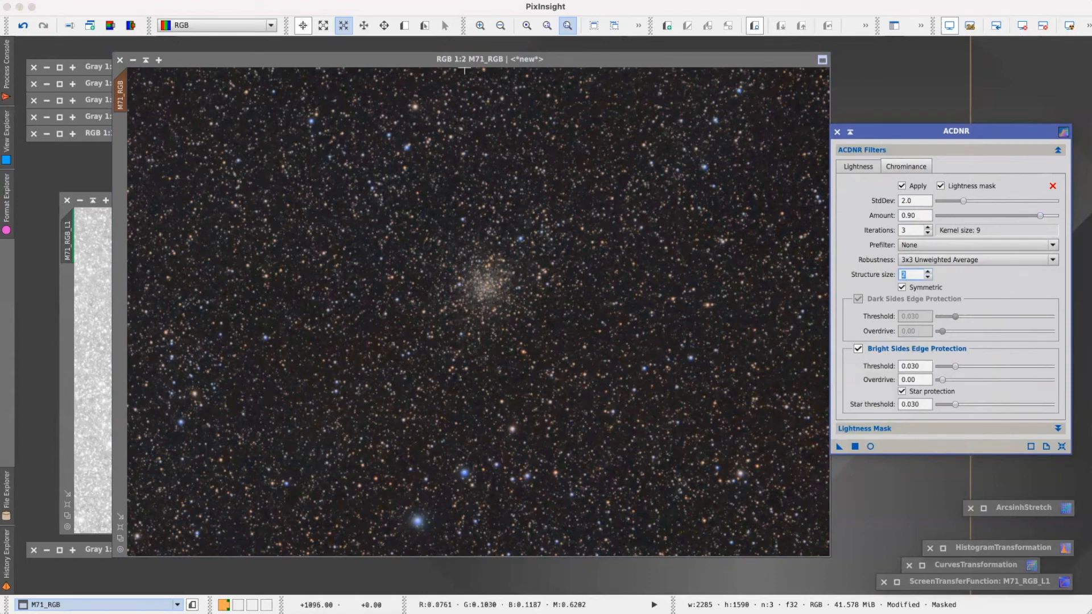
Create a preview covering the cluster and the area beside it on M71_RGB, and test ACDNR on that preview.
left_click(404, 25)
left_click_drag(405, 190, 772, 470)
left_click(121, 139)
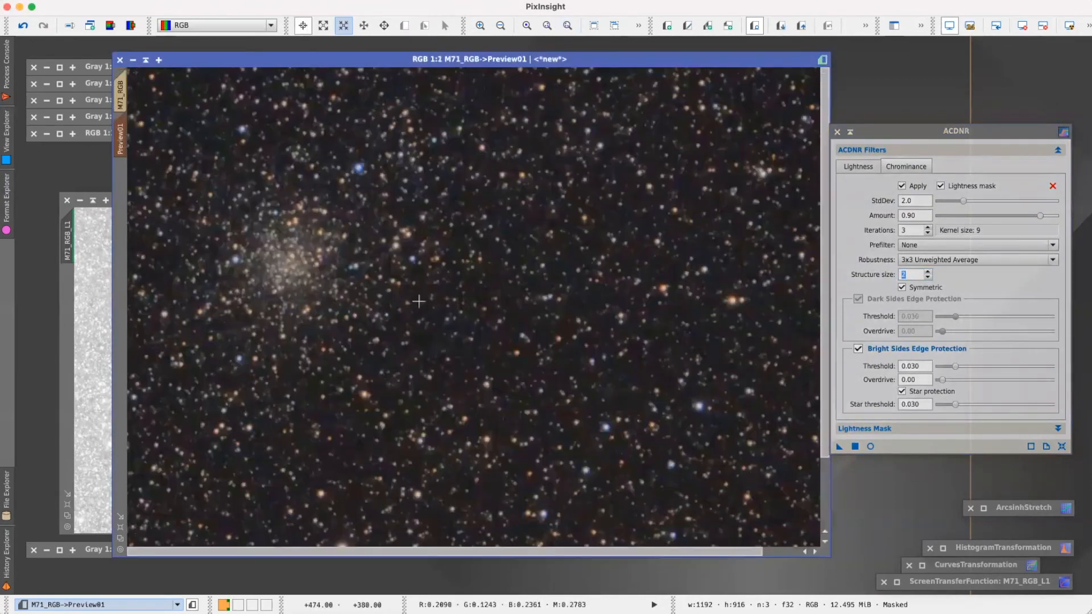
left_click(839, 447)
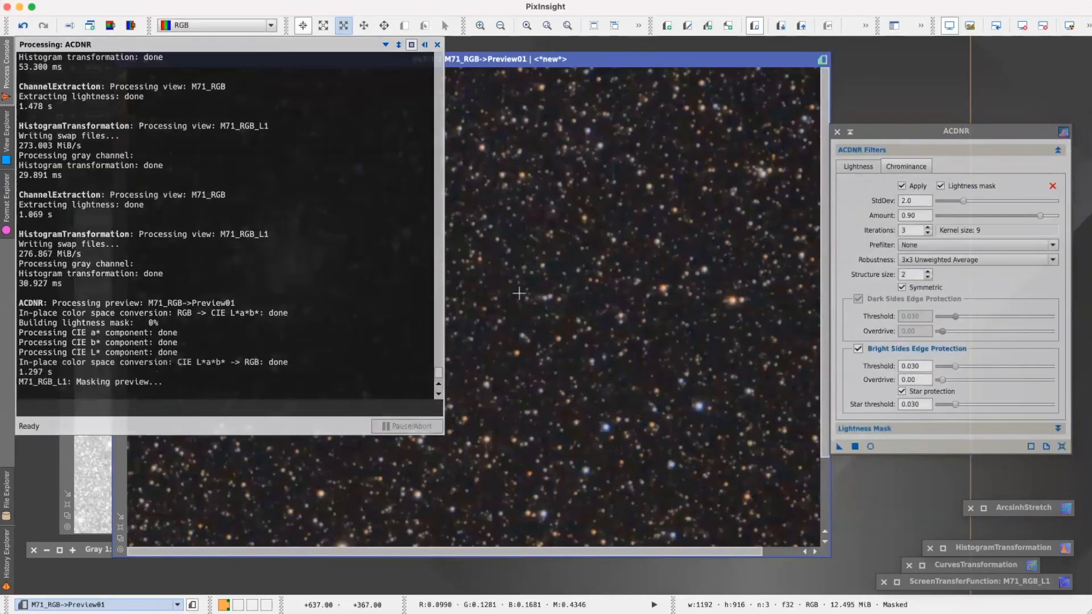
Examine the stars and background in the preview up close, comparing them before and after ACDNR.
scroll(483, 282, "up", 10)
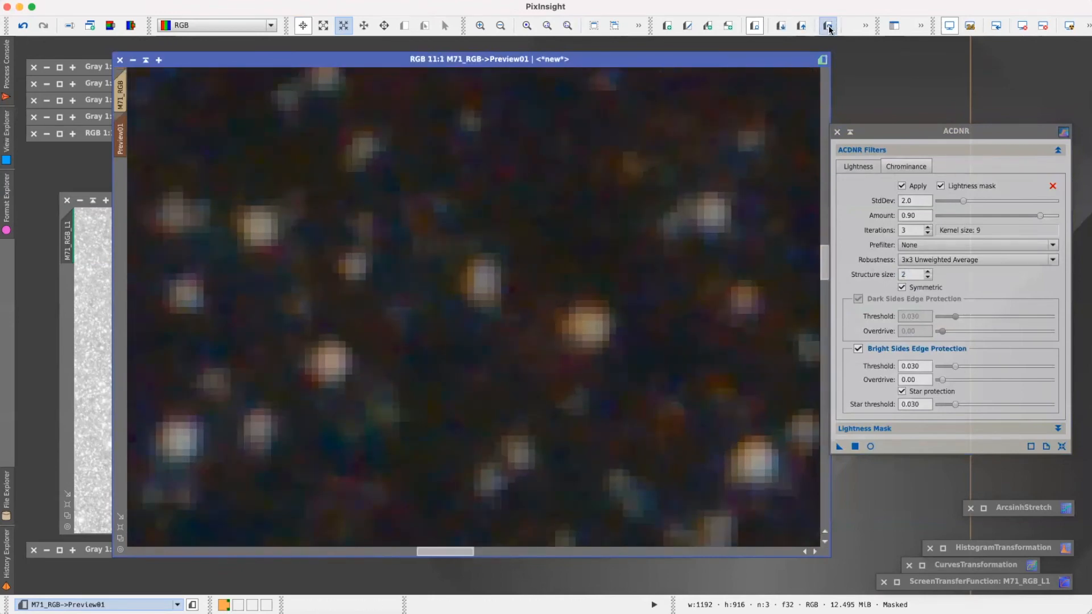
scroll(453, 251, "up", 1)
scroll(453, 251, "up", 9)
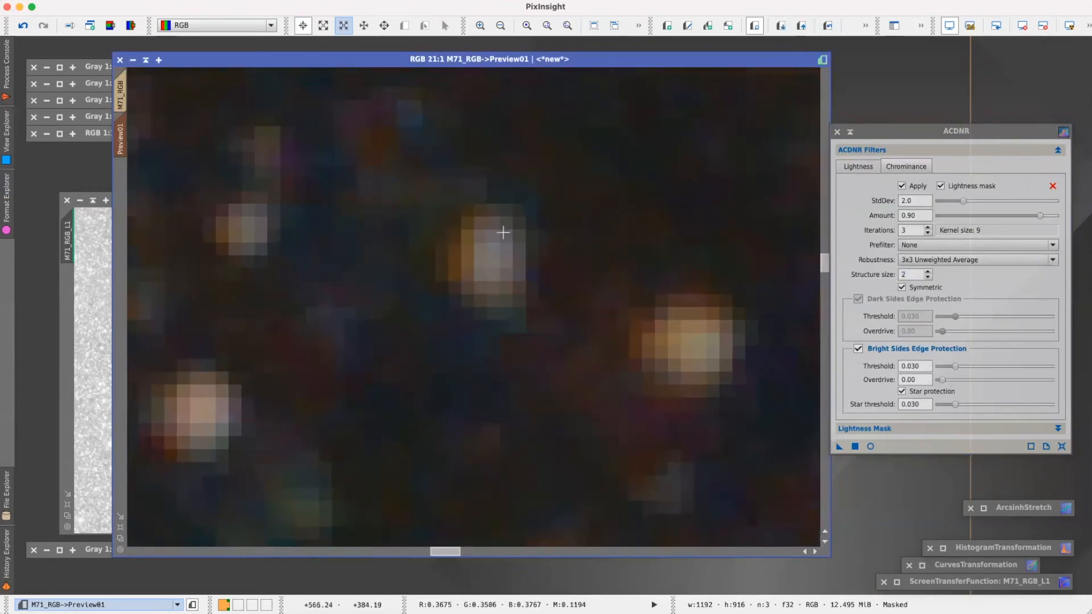
left_click(828, 29)
left_click(827, 28)
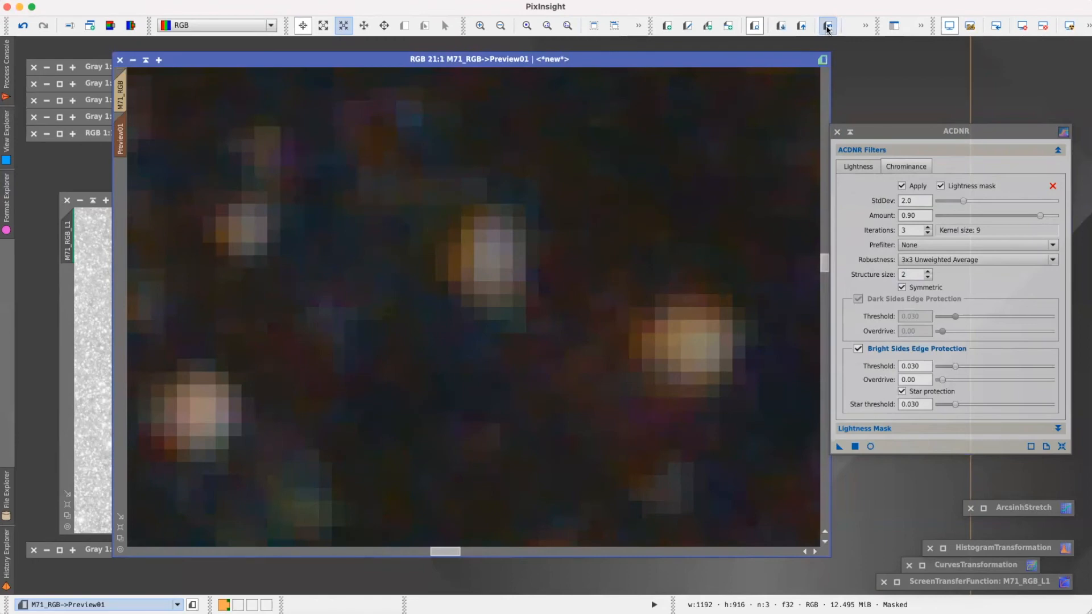
scroll(572, 235, "down", 4)
scroll(527, 255, "down", 17)
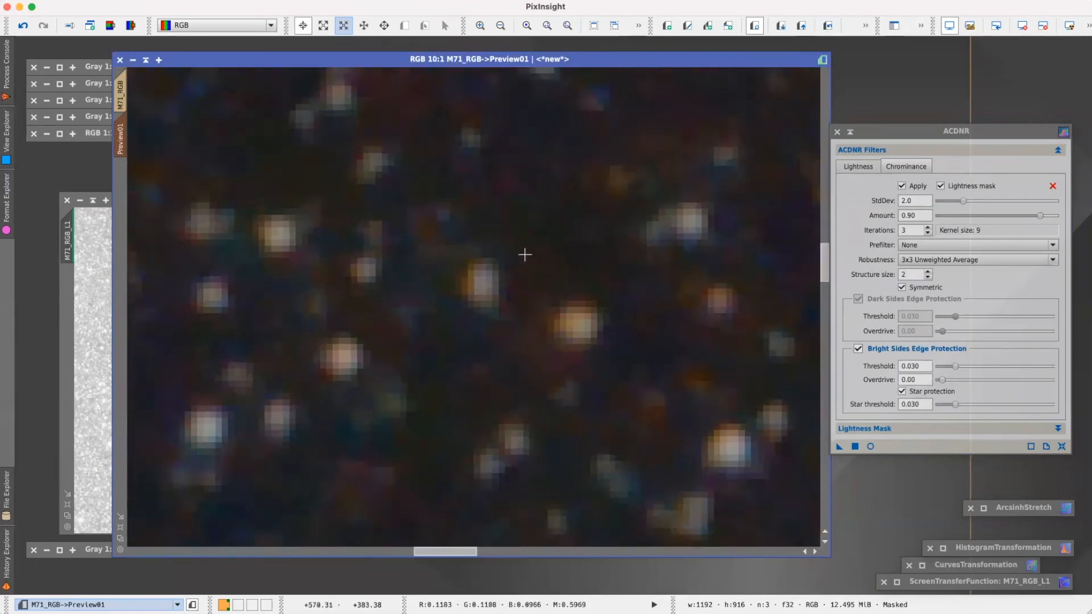
scroll(523, 255, "up", 2)
scroll(521, 255, "down", 2)
scroll(522, 255, "up", 1)
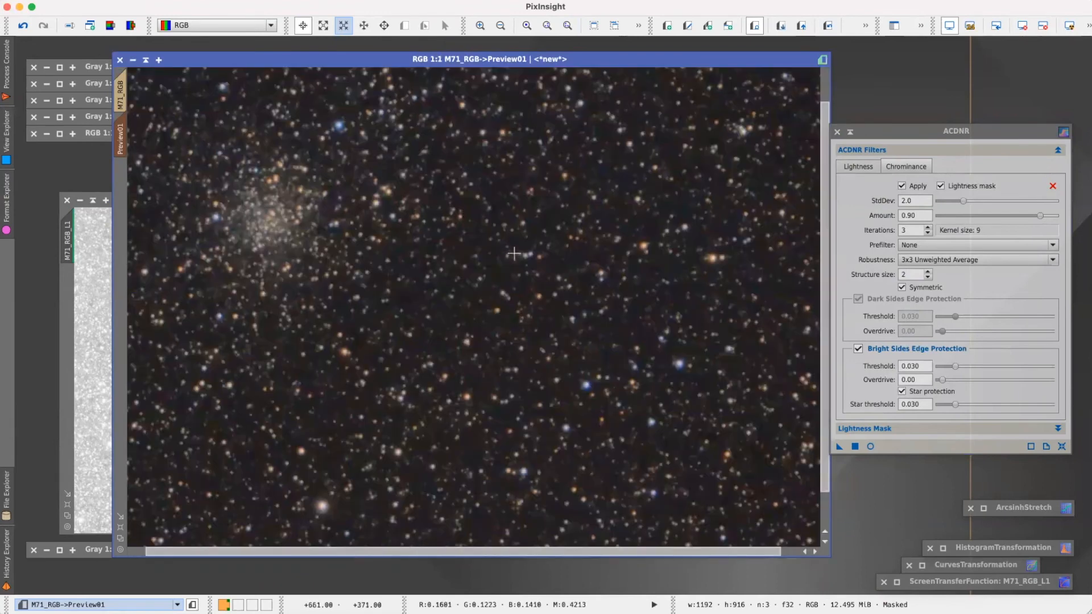
Delete the preview and apply ACDNR to the full M71_RGB image, undoing and redoing it to compare the result.
left_click(211, 1)
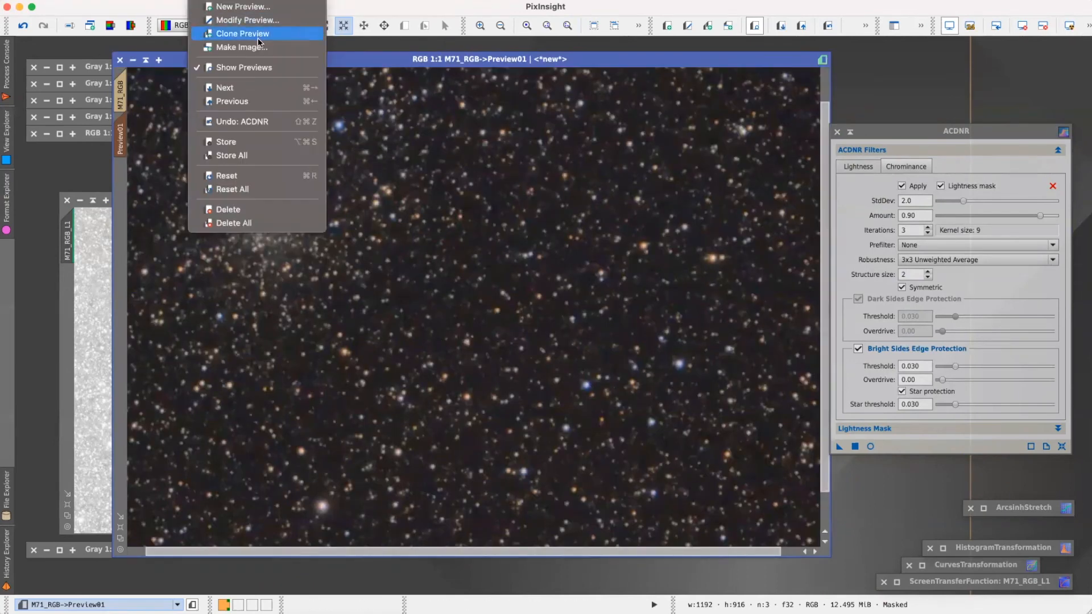
left_click(242, 210)
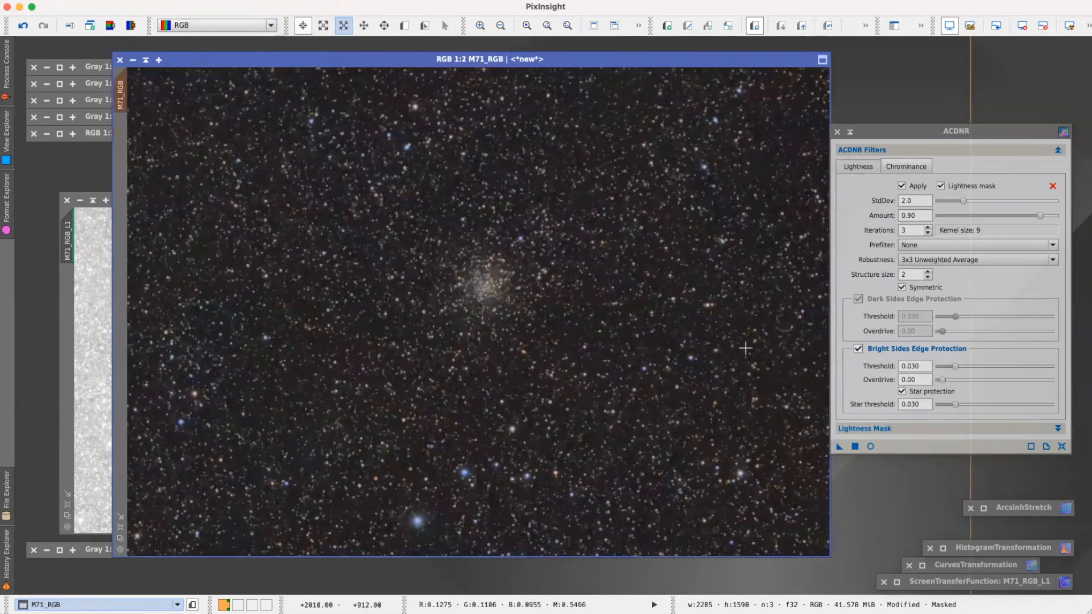
left_click_drag(837, 449, 500, 331)
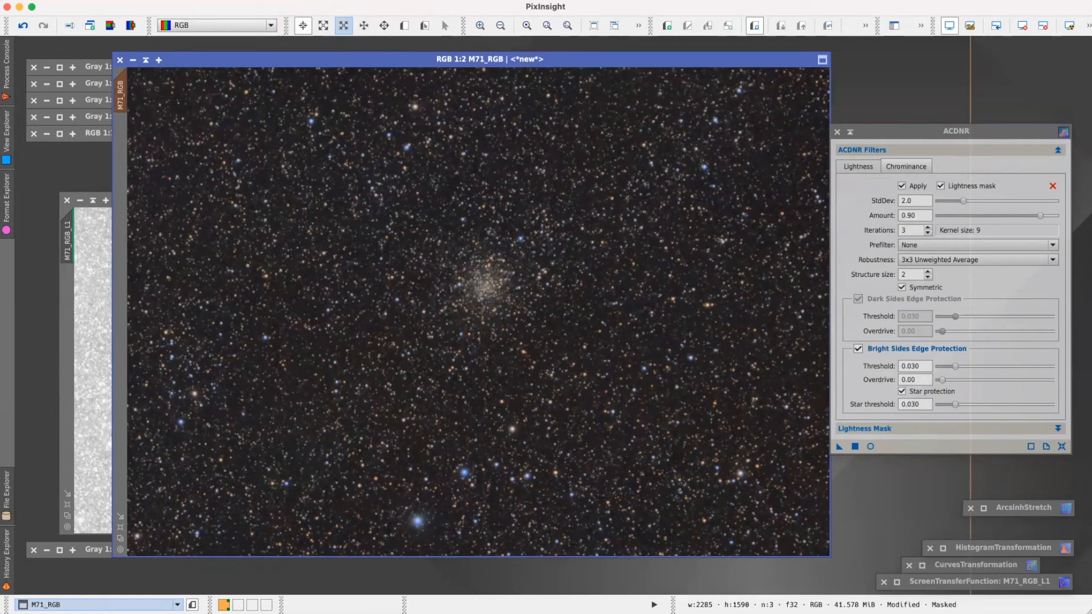
left_click(23, 25)
left_click(44, 26)
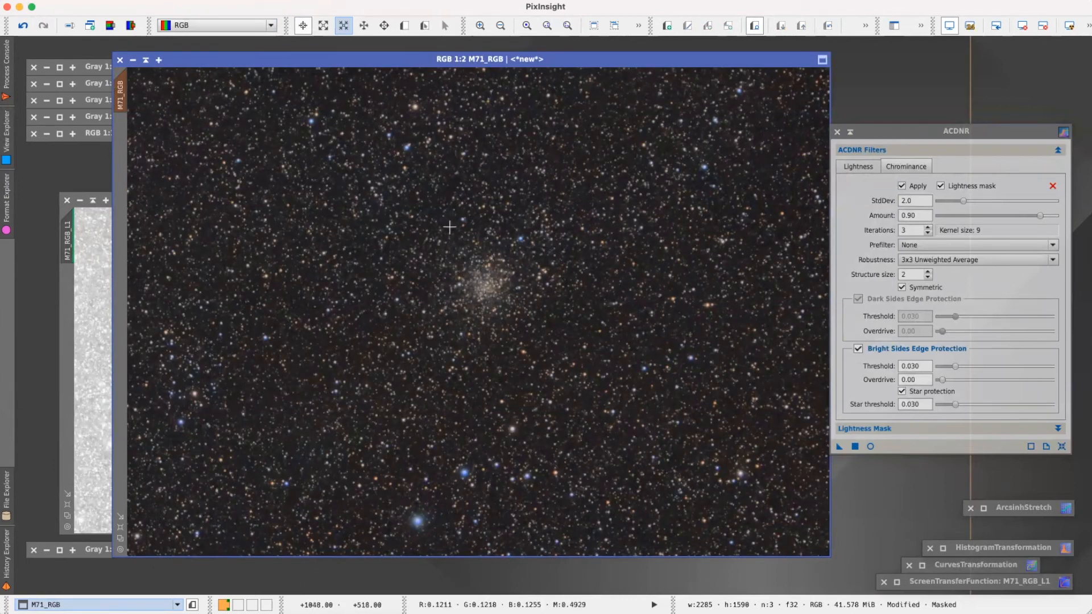
Remove the mask from M71_RGB and close the ACDNR process.
left_click(244, 0)
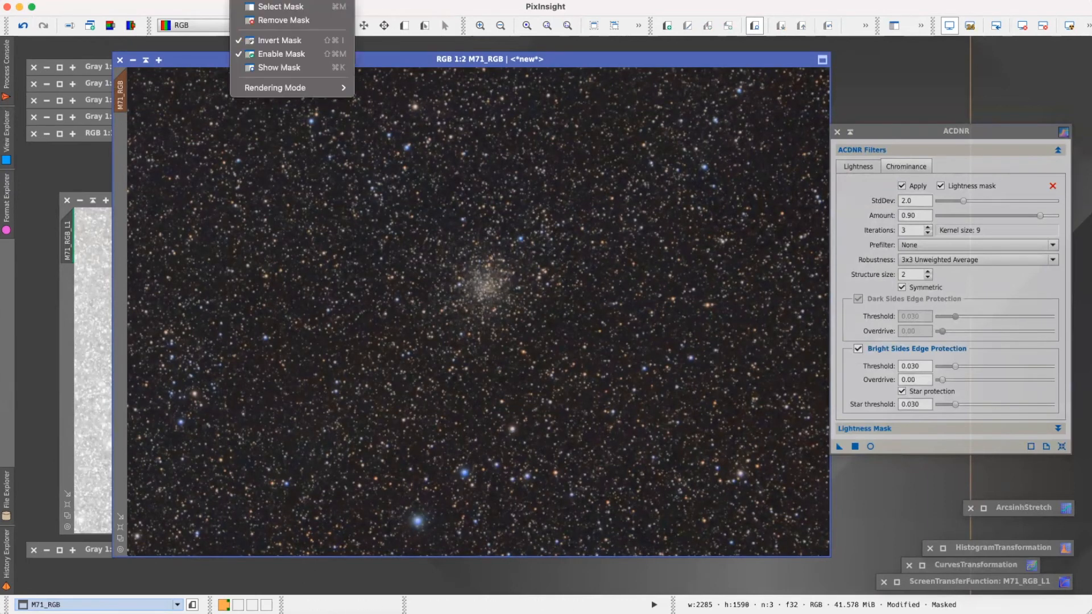
left_click(270, 21)
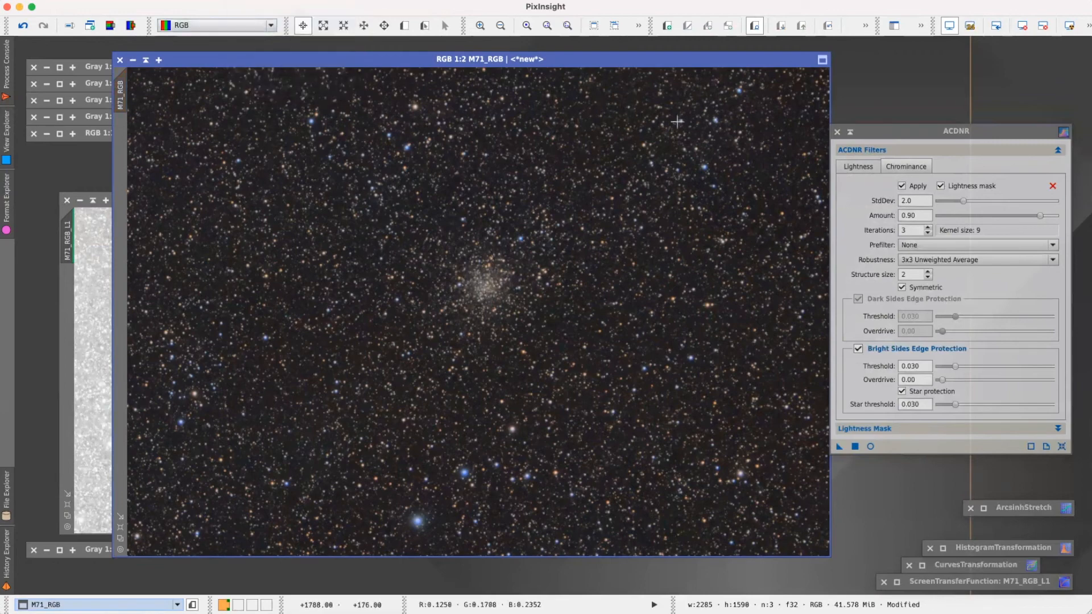
left_click(835, 134)
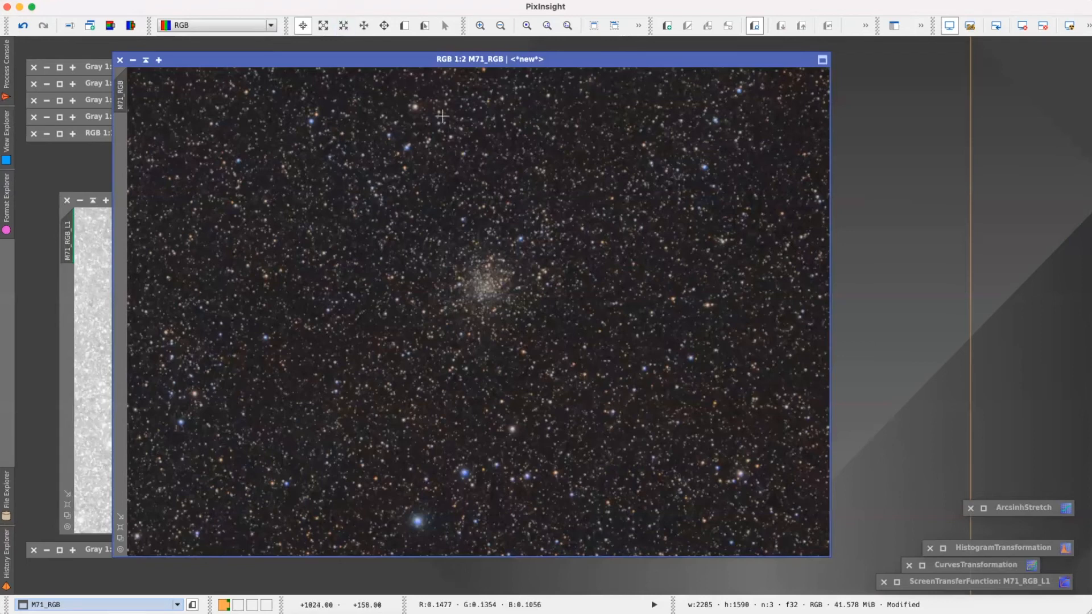
Reset CurvesTransformation and shape a gentle RGB/K S-curve with a raised highlight point and a shadow point at about 0.248 in, 0.230 out, previewed live.
left_click(296, 1)
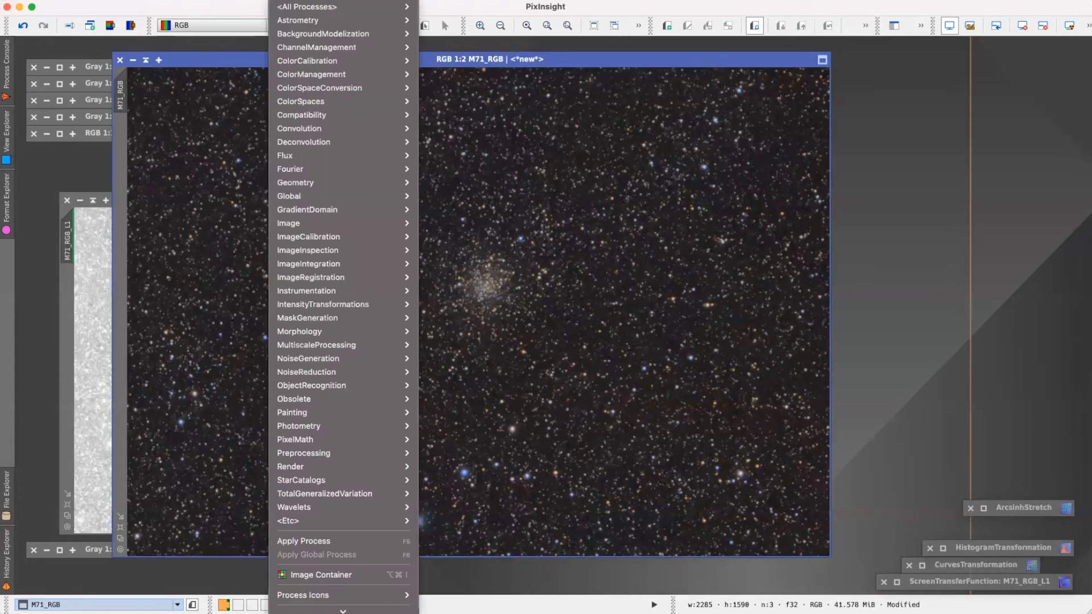
mouse_move(301, 6)
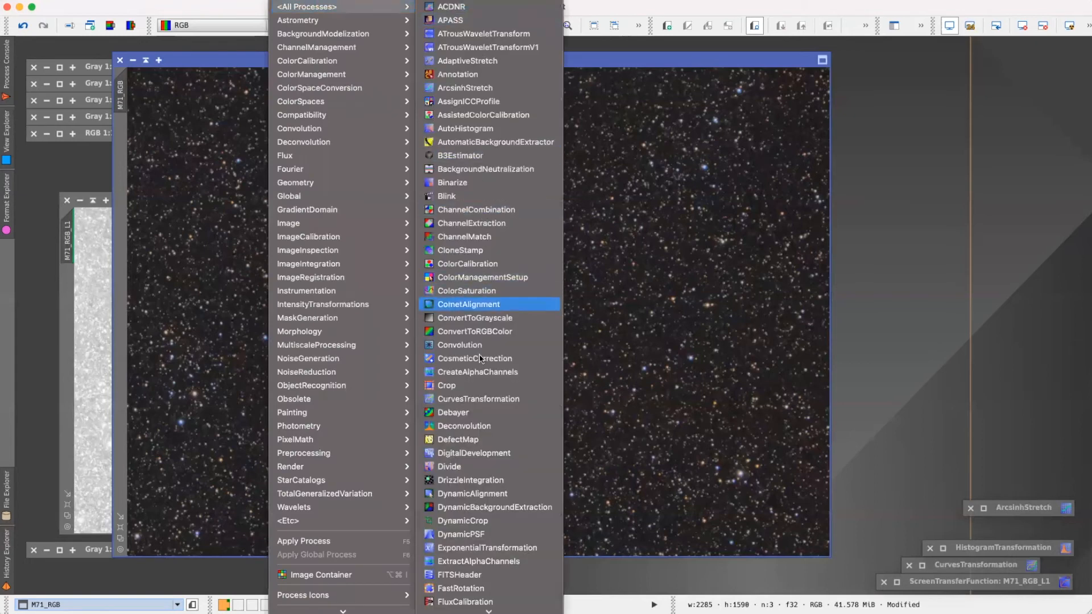
left_click(477, 399)
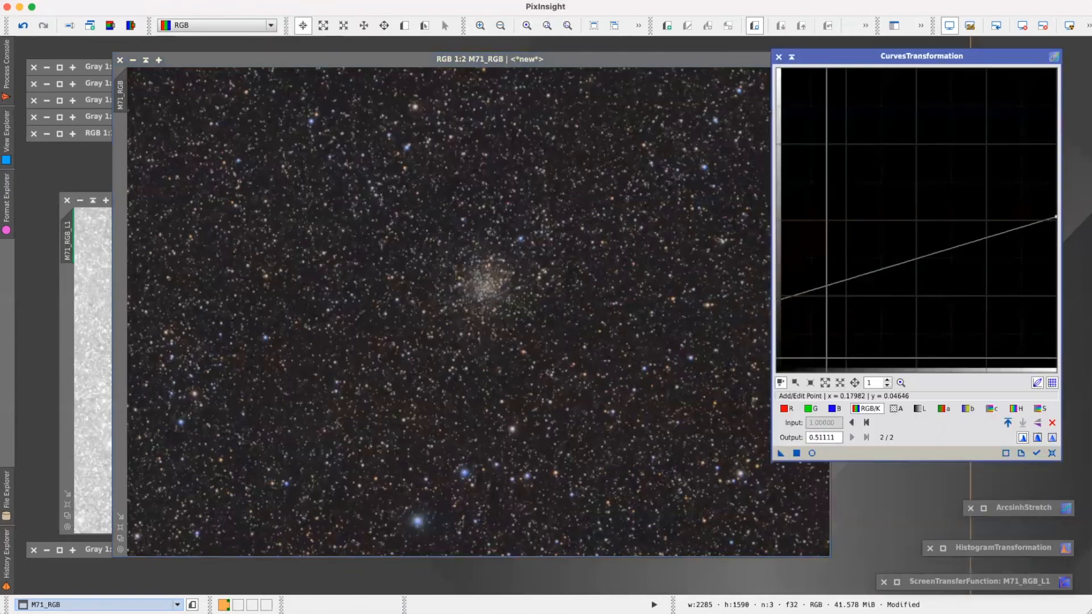
left_click(1051, 454)
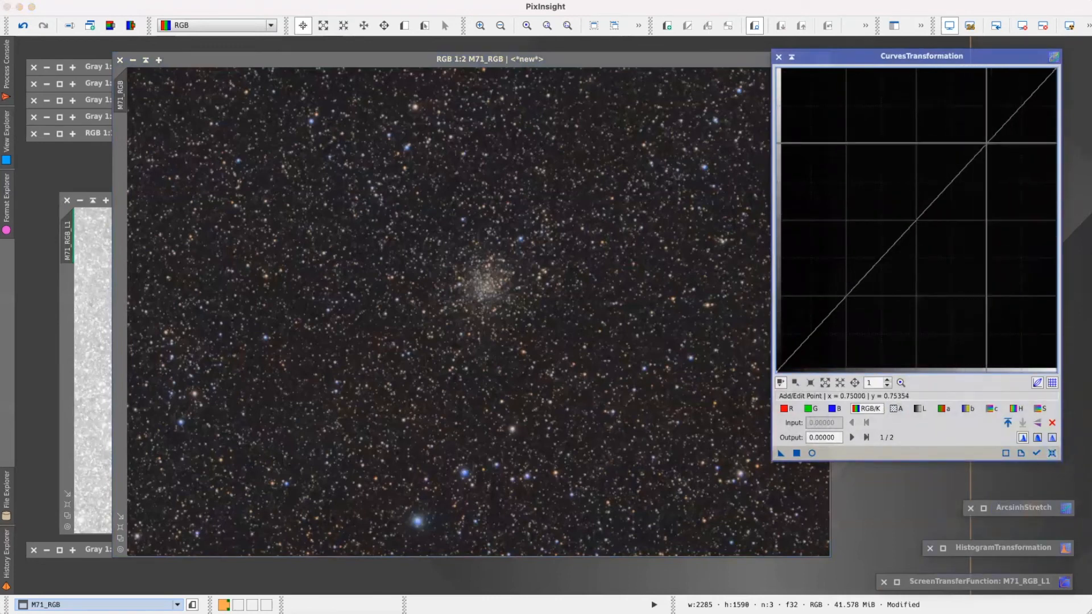
left_click(978, 134)
left_click(845, 302)
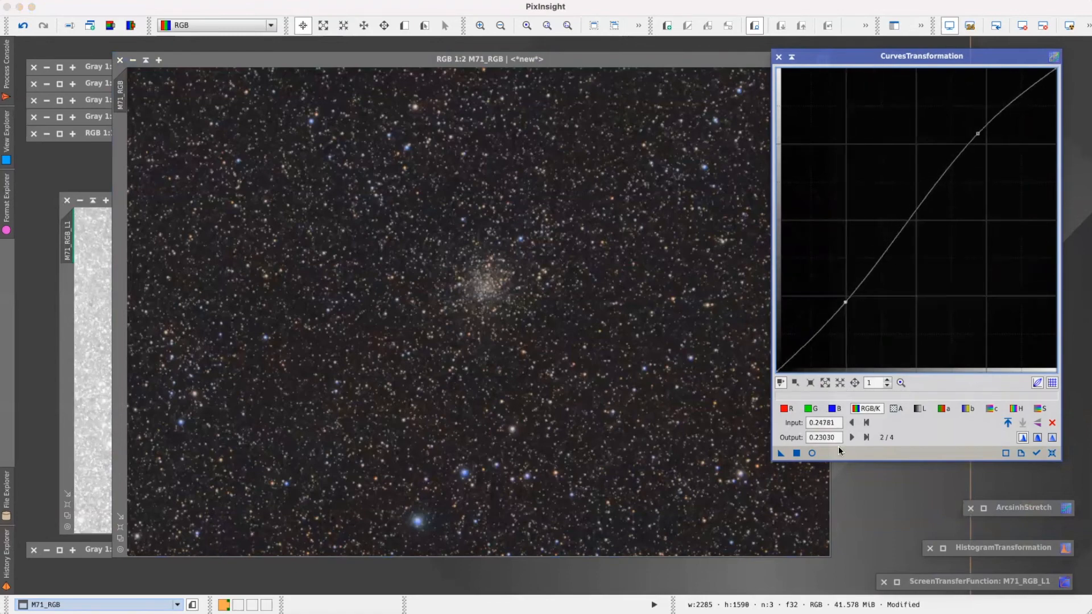
left_click(812, 453)
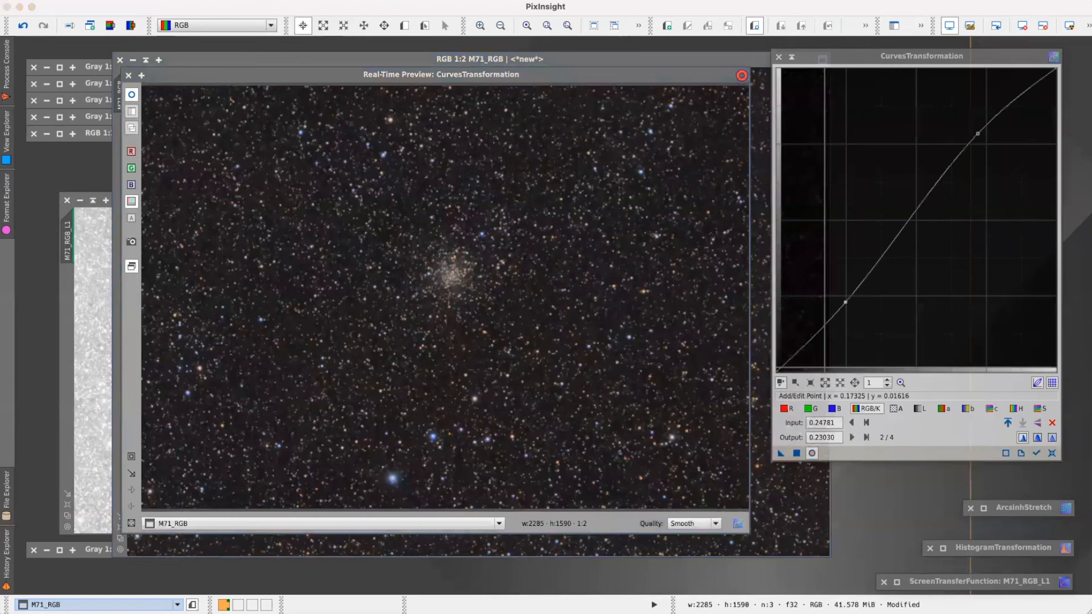
Raise the saturation curve at its midpoint to about 0.476 in, 0.541 out, close the preview, and apply the curves to M71_RGB.
left_click(1039, 409)
left_click_drag(917, 218, 910, 207)
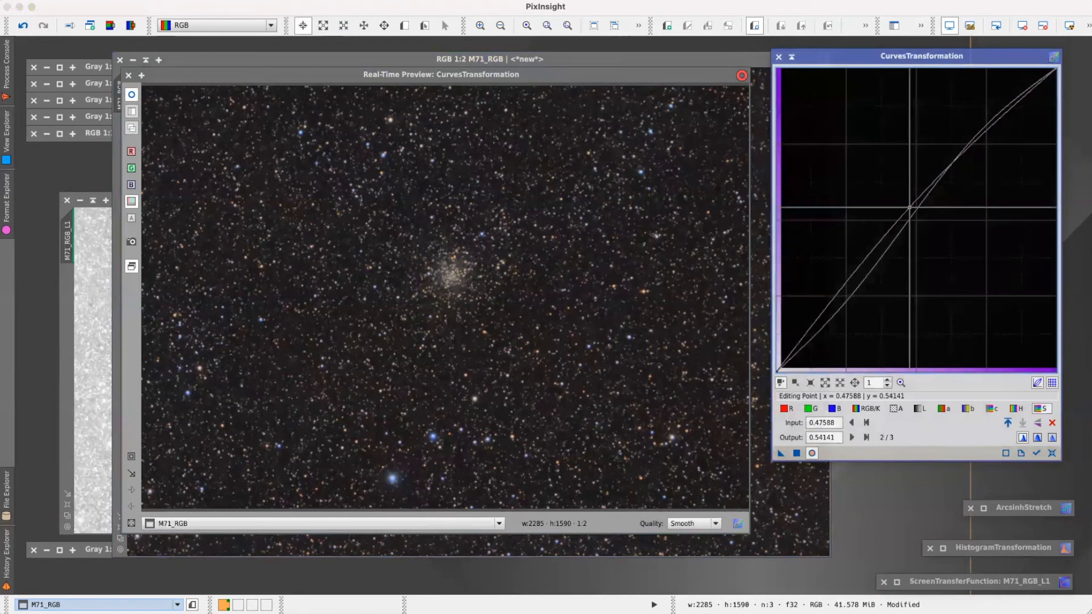
left_click(136, 97)
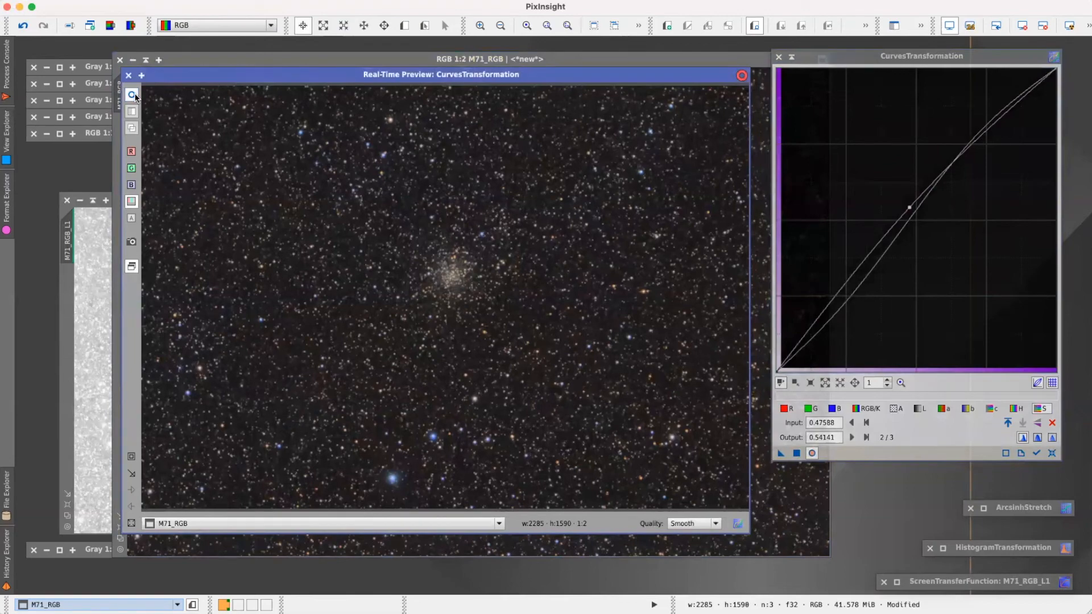
left_click(129, 76)
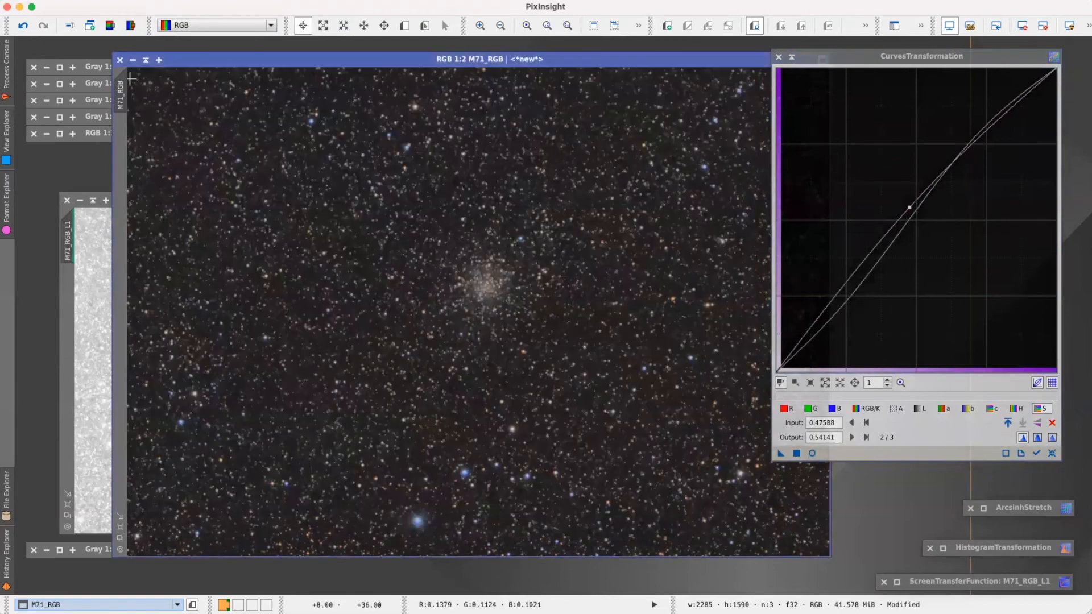
left_click_drag(782, 454, 529, 342)
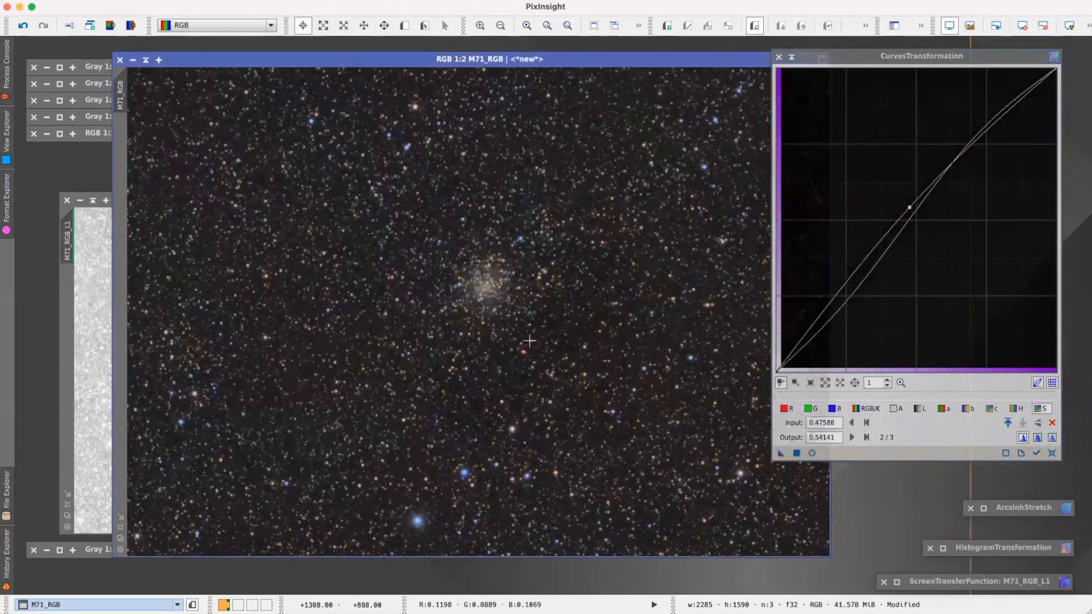
Move the CurvesTransformation window and the M71_RGB image apart to reduce their overlap.
left_click_drag(837, 56, 856, 57)
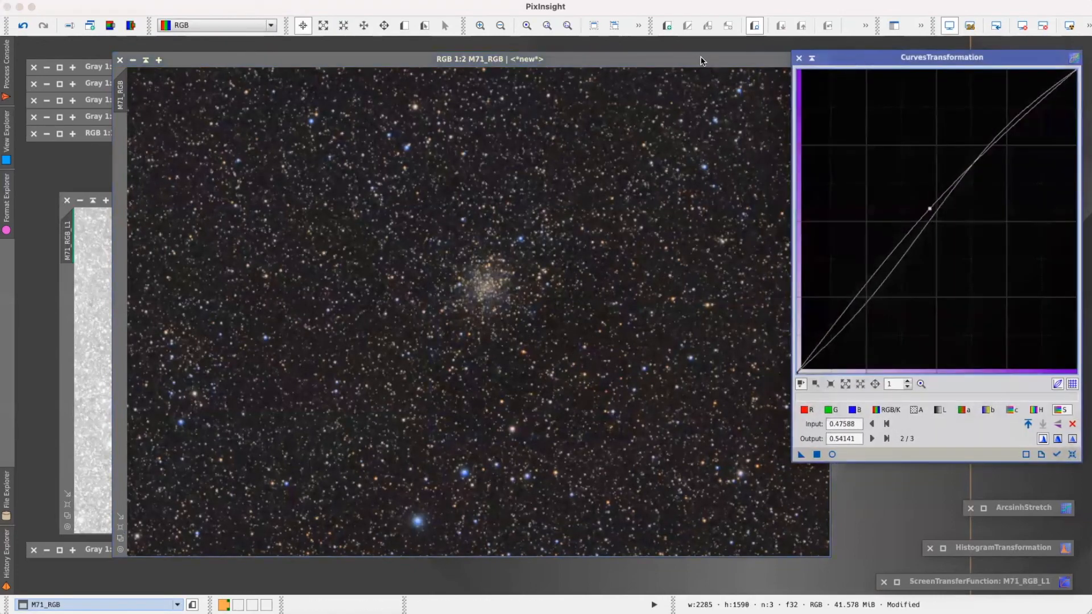
left_click_drag(683, 61, 657, 62)
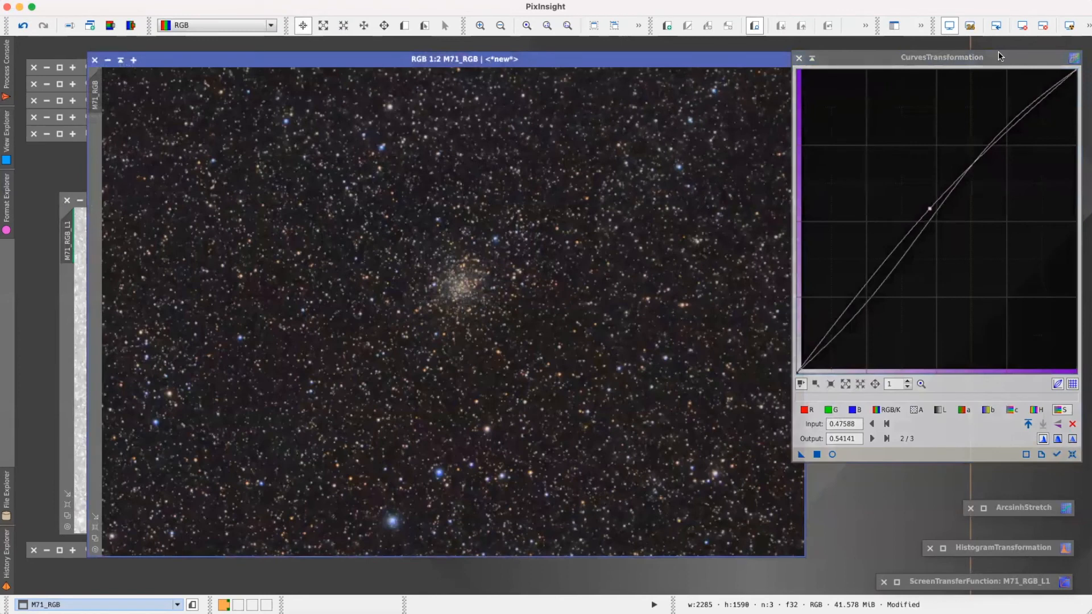
left_click(998, 55)
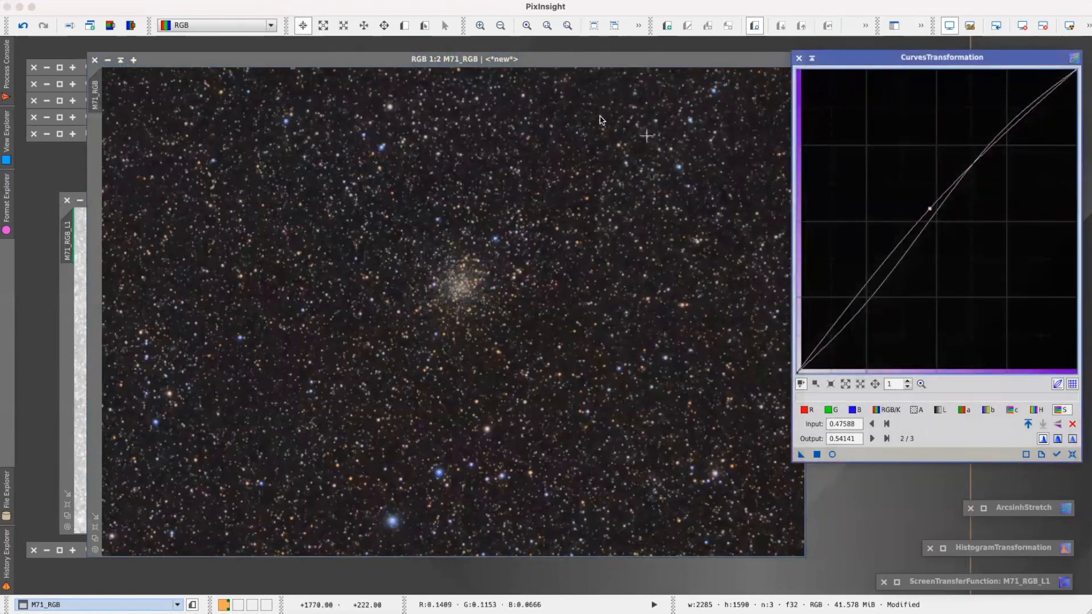
left_click(449, 64)
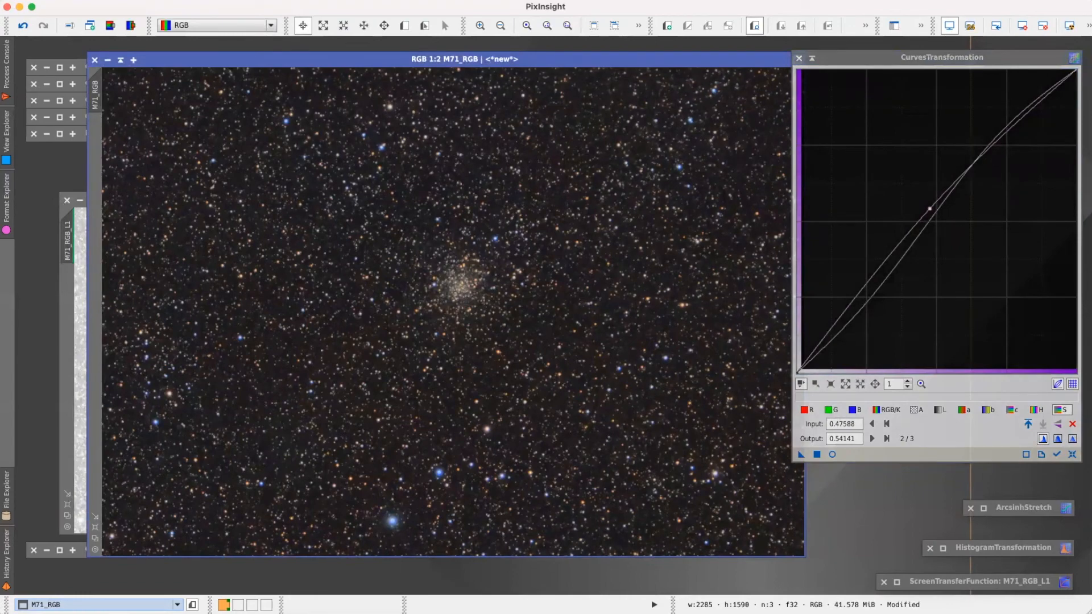
Open RangeSelection, position it clear of the image, and start a real-time preview of the mask on M71_RGB.
left_click(295, 1)
mouse_move(300, 7)
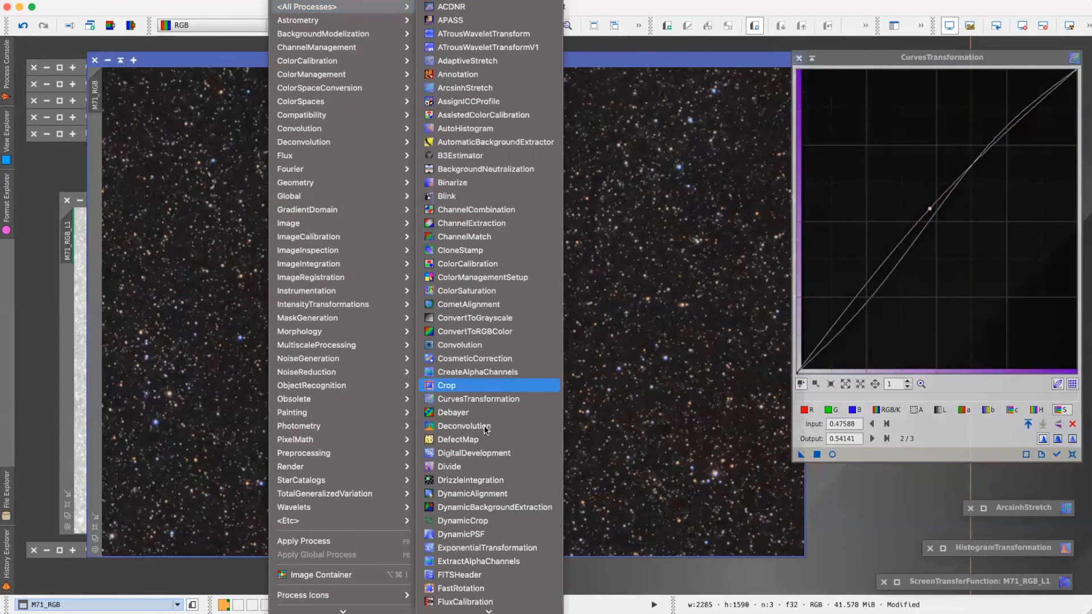
scroll(486, 484, "down", 10)
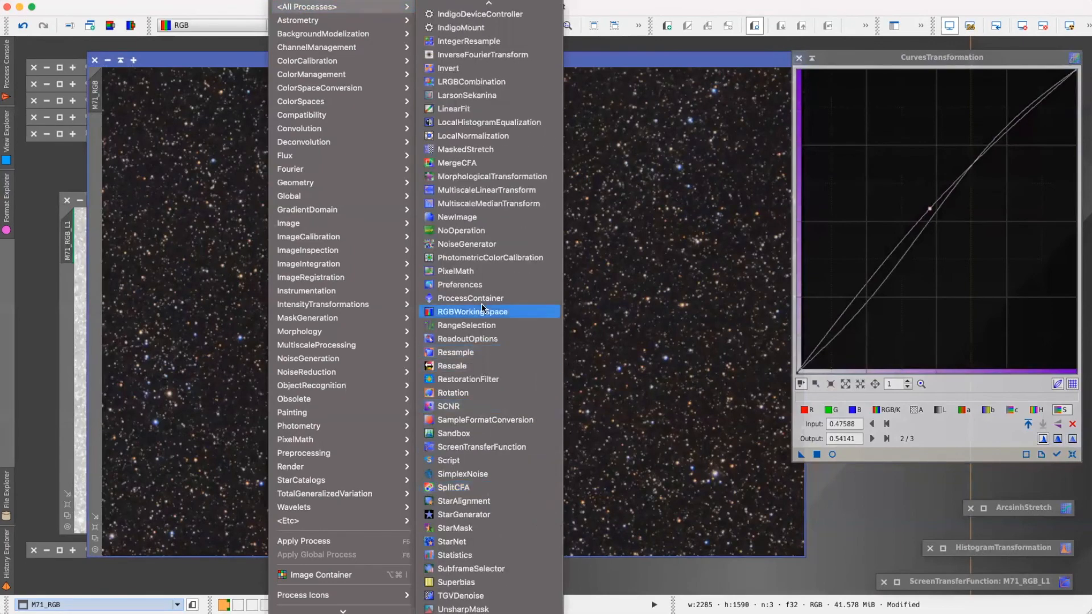
left_click(481, 324)
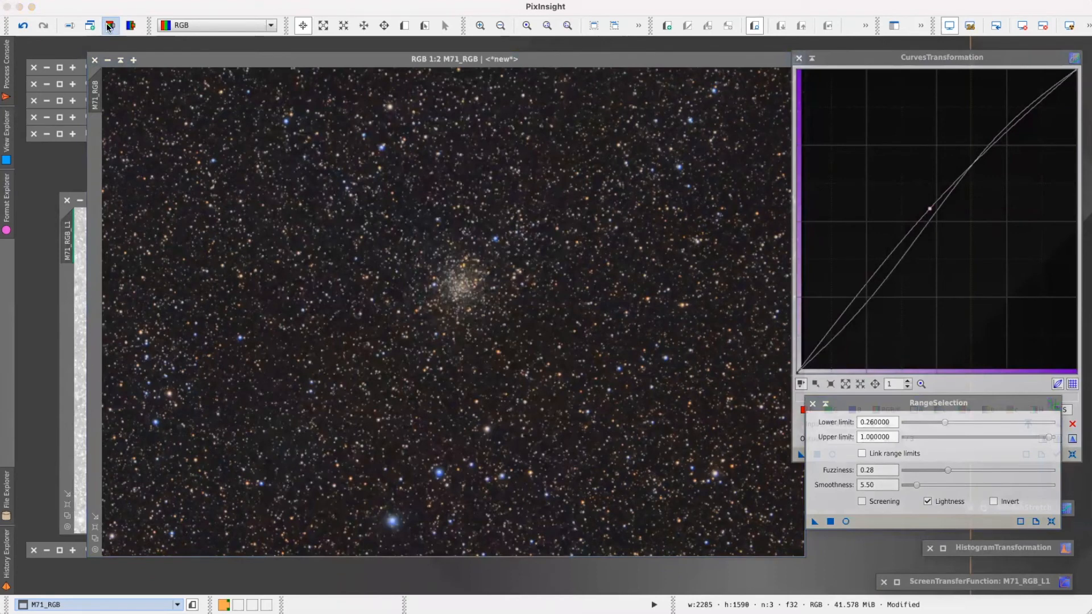
left_click_drag(895, 406, 847, 415)
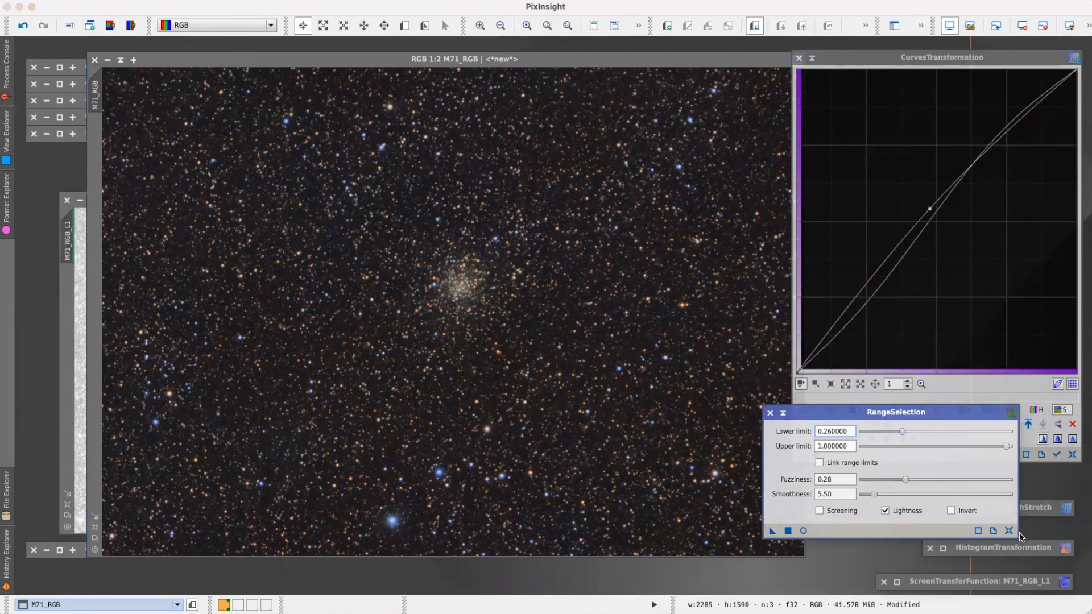
left_click(901, 433)
left_click(804, 531)
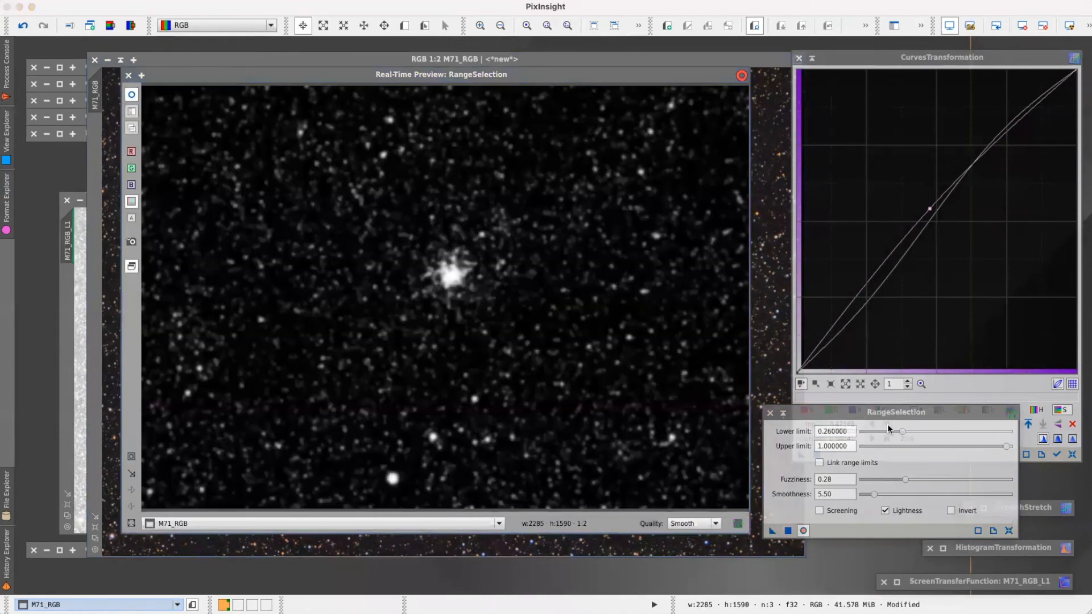
Set the RangeSelection lower limit to 0.20, comparing it with 0.23 in the preview, and keep fuzziness at 0.28.
left_click(902, 434)
left_click_drag(892, 436, 893, 436)
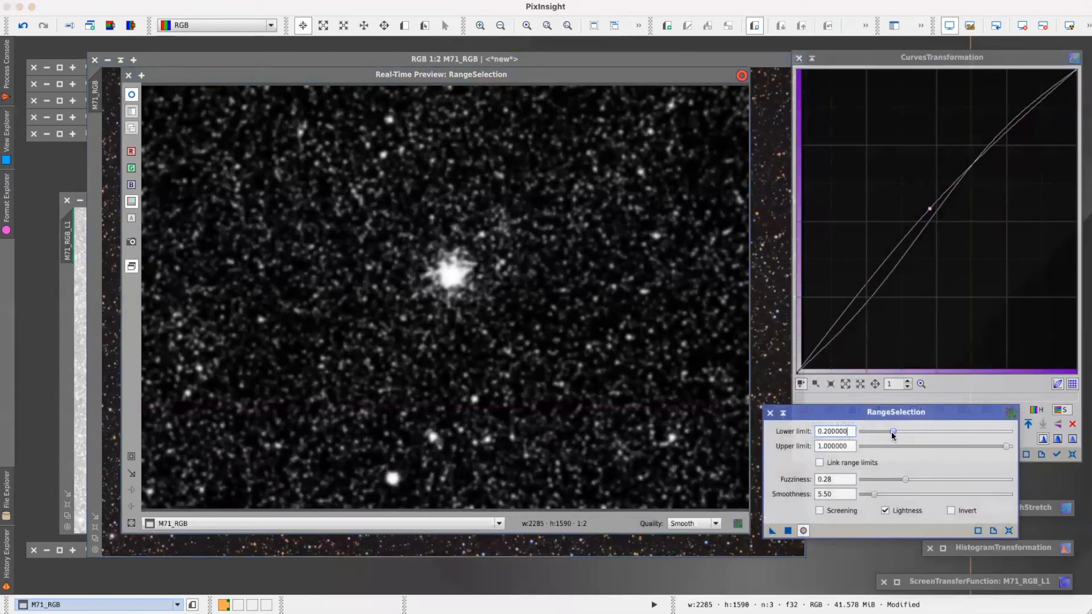
left_click_drag(895, 435, 898, 435)
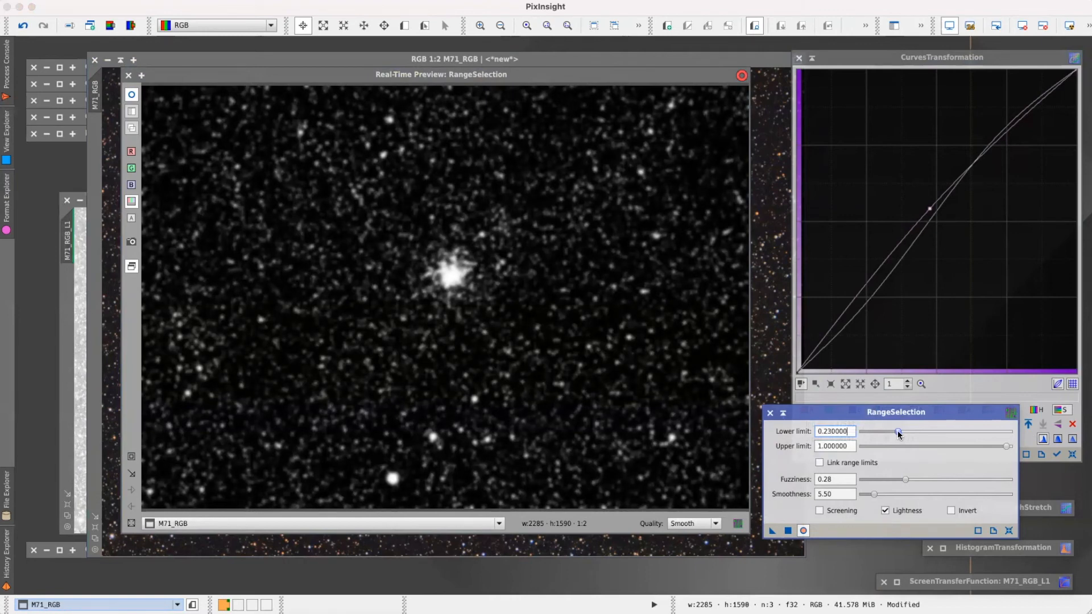
left_click_drag(899, 433, 895, 434)
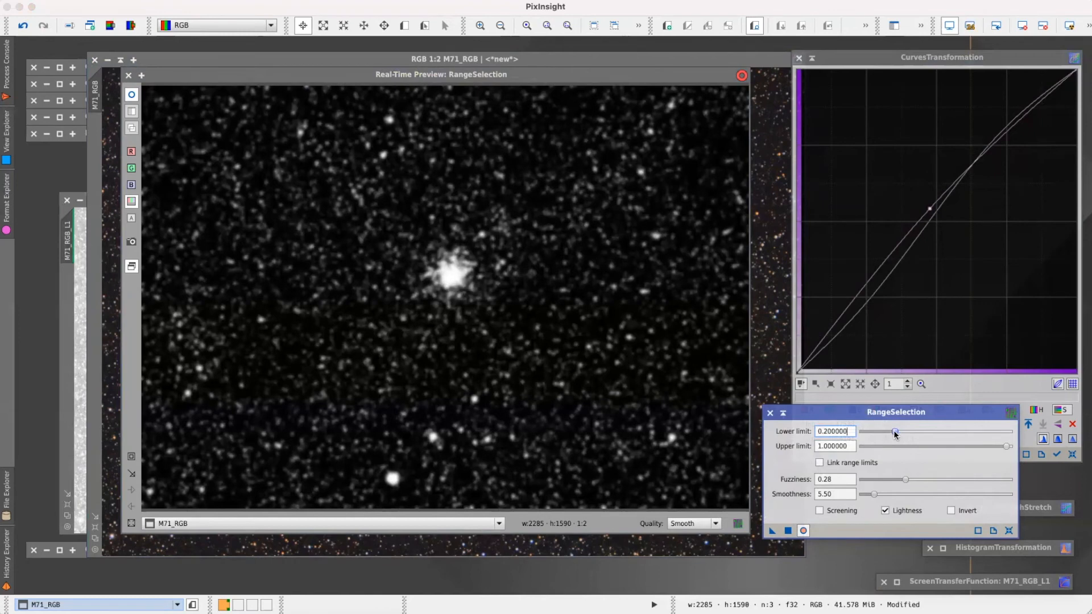
mouse_move(904, 480)
left_mouse_down()
mouse_move(894, 481)
mouse_move(904, 481)
left_mouse_up()
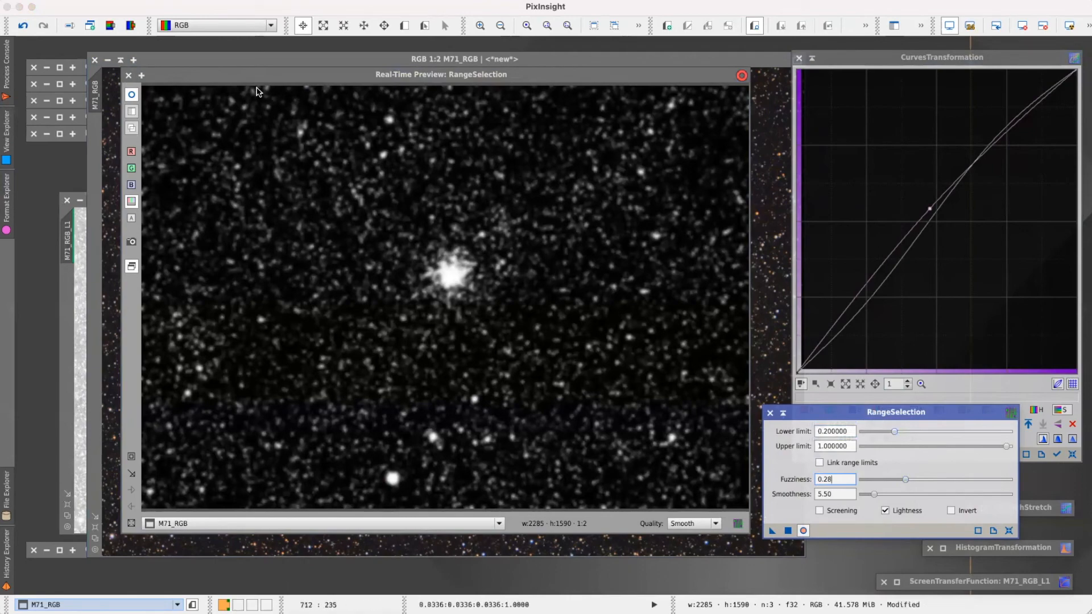
Close the real-time preview and generate the range mask from M71_RGB.
left_click(129, 76)
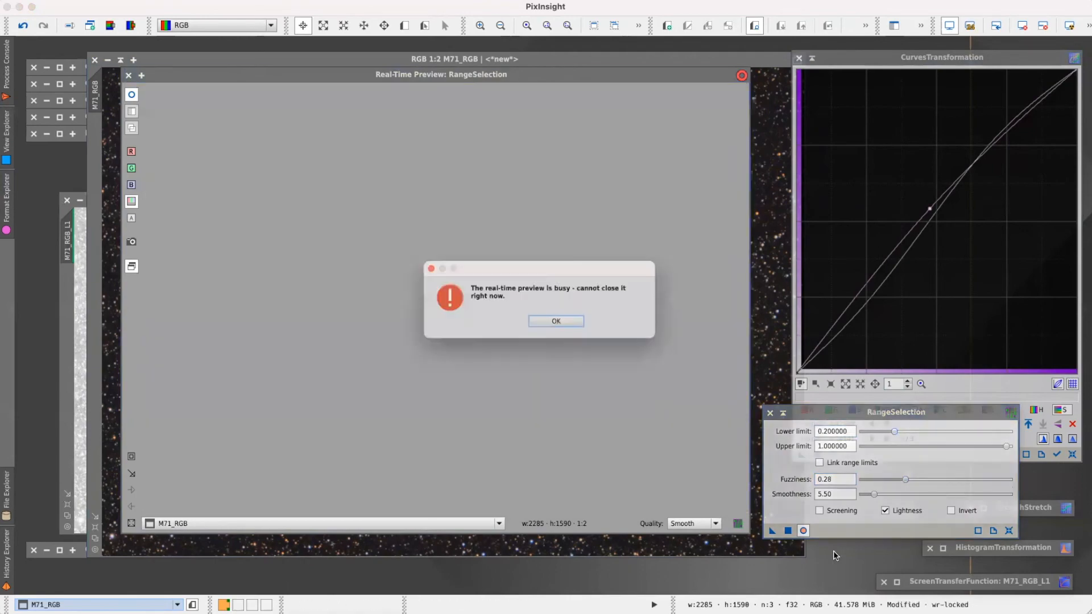
left_click(568, 330)
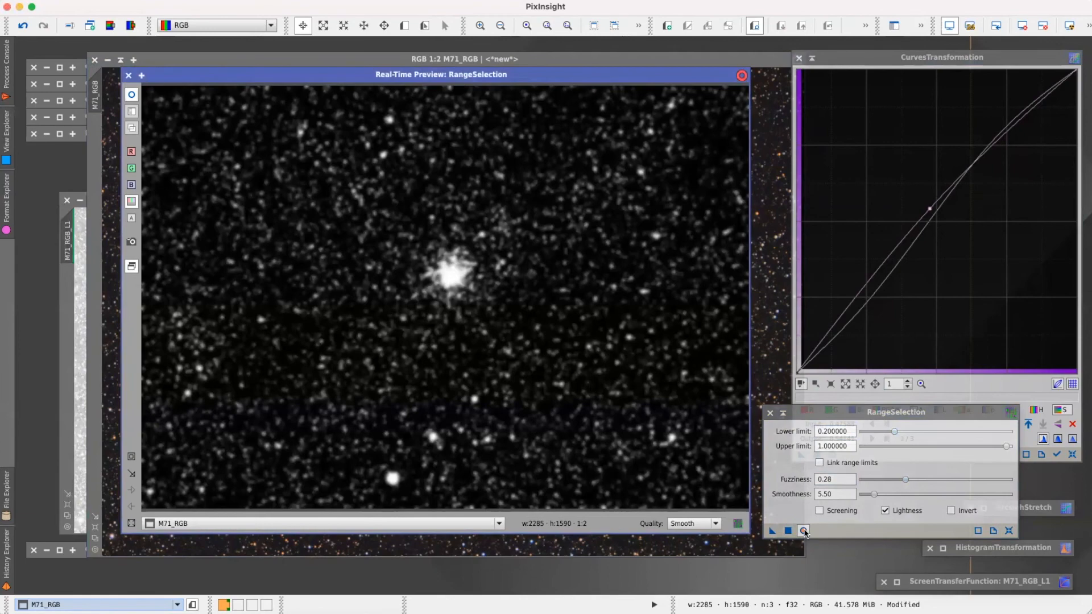
left_click(803, 531)
left_click(129, 76)
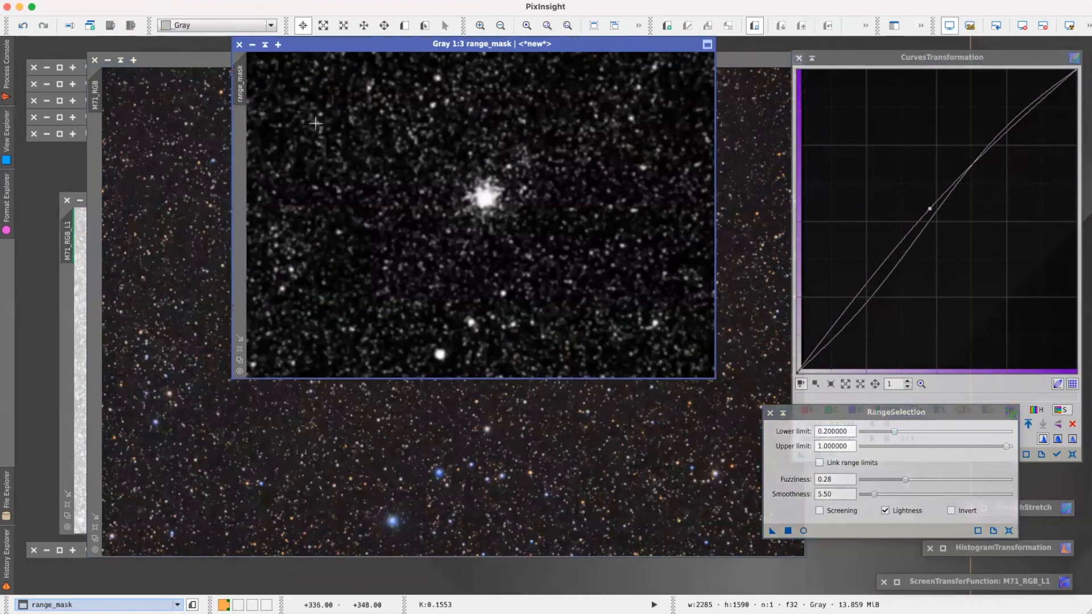
Apply range_mask as the mask of M71_RGB and bring the image and CurvesTransformation to the front.
left_click_drag(240, 80, 98, 150)
left_click(187, 62)
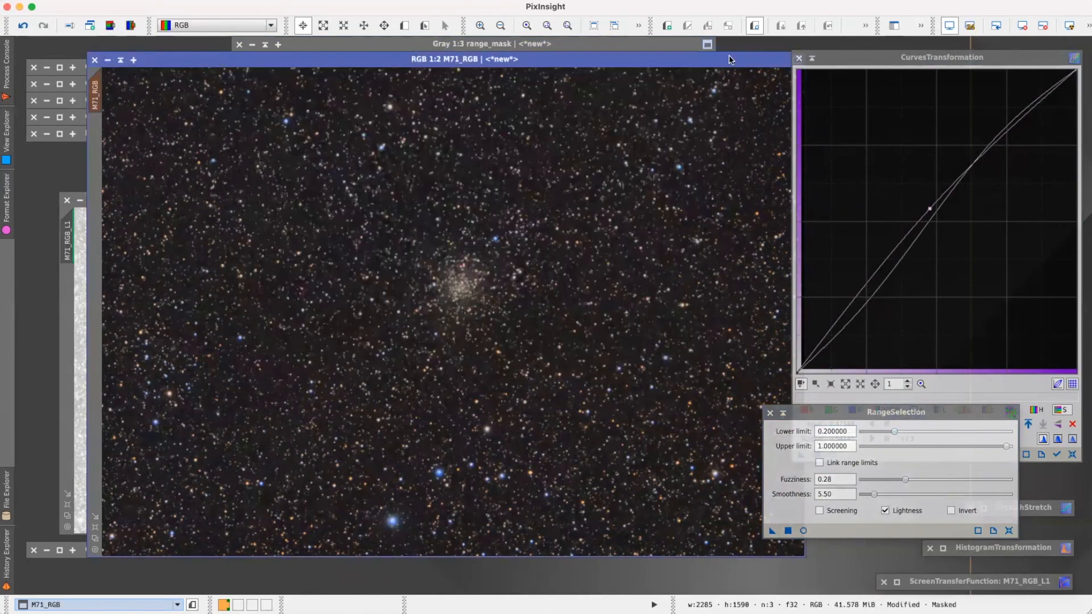
left_click(842, 60)
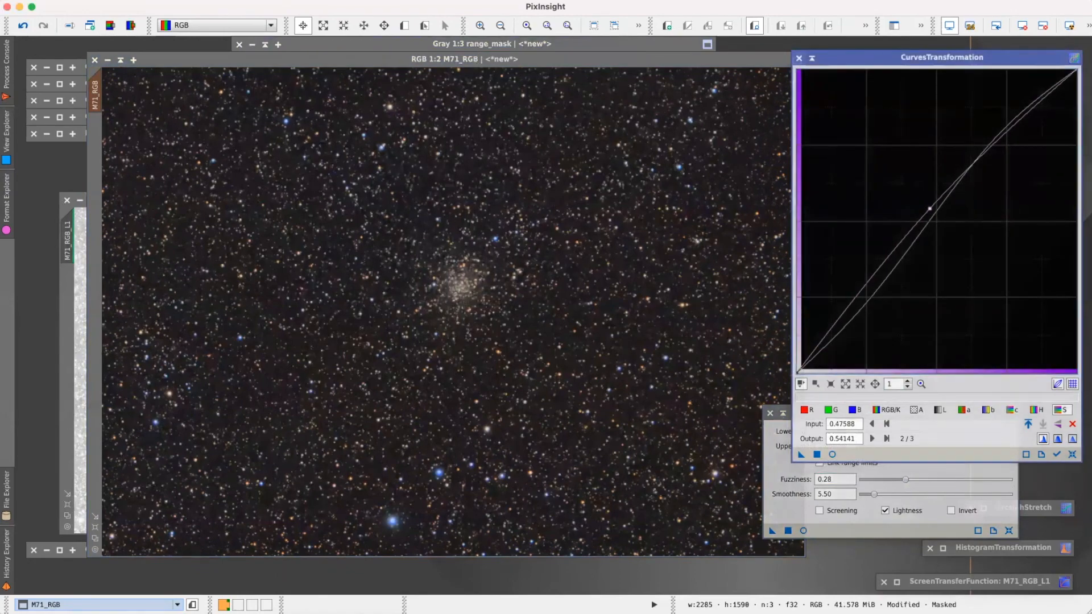
Show the mask overlay on M71_RGB to check which areas are protected, and hide it again.
left_click(475, 61)
left_click(244, 1)
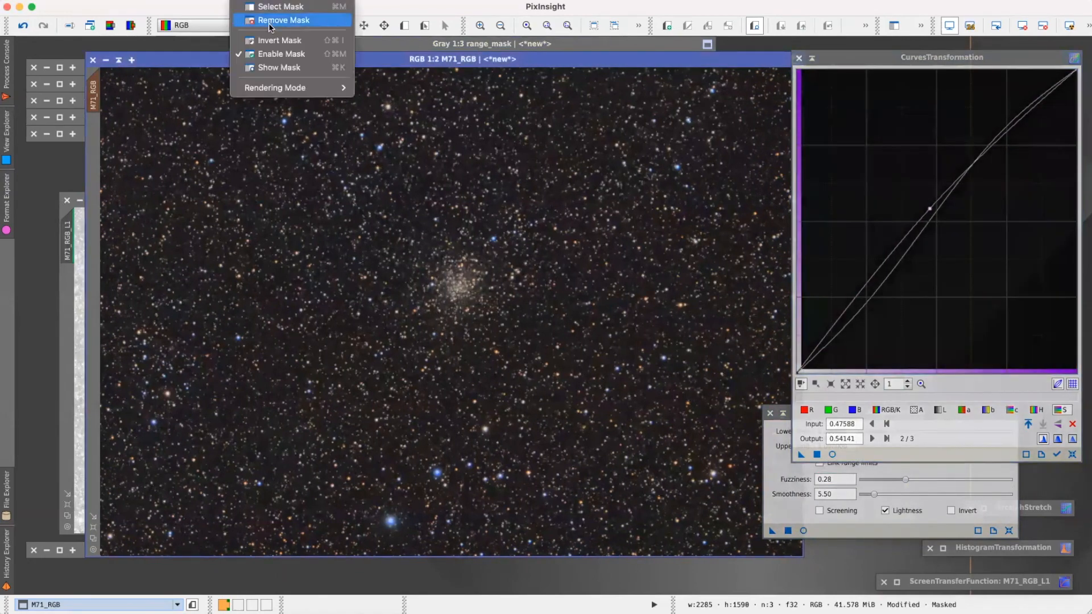
left_click(277, 66)
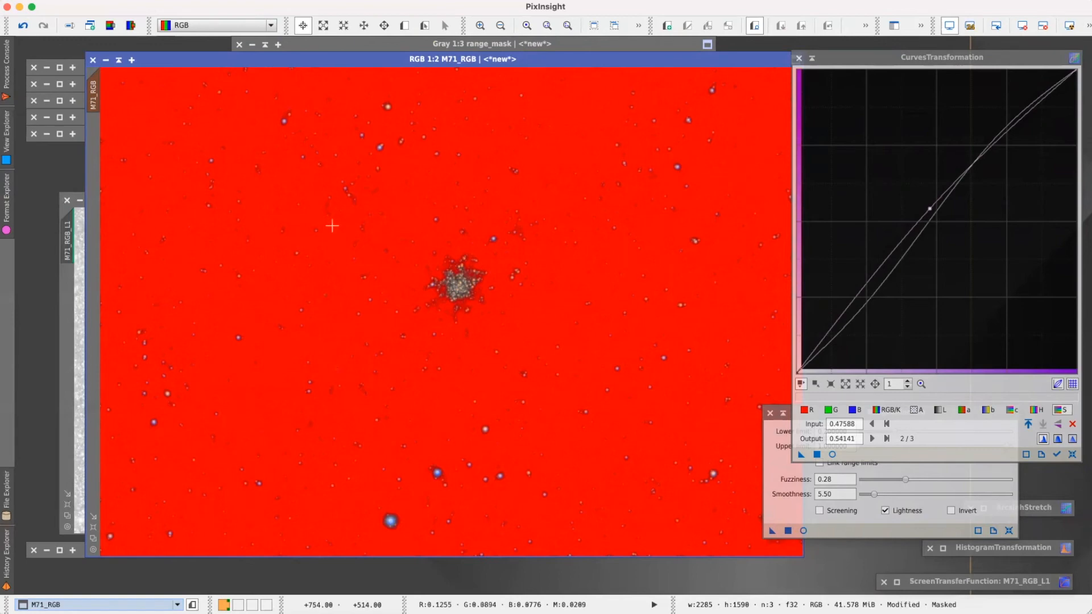
left_click(243, 0)
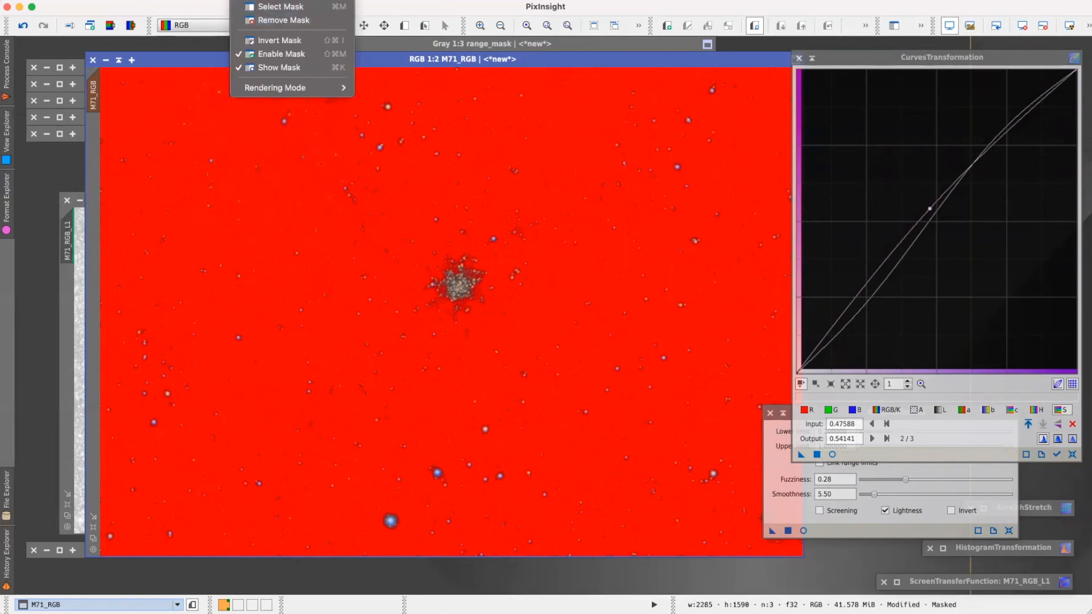
left_click(279, 67)
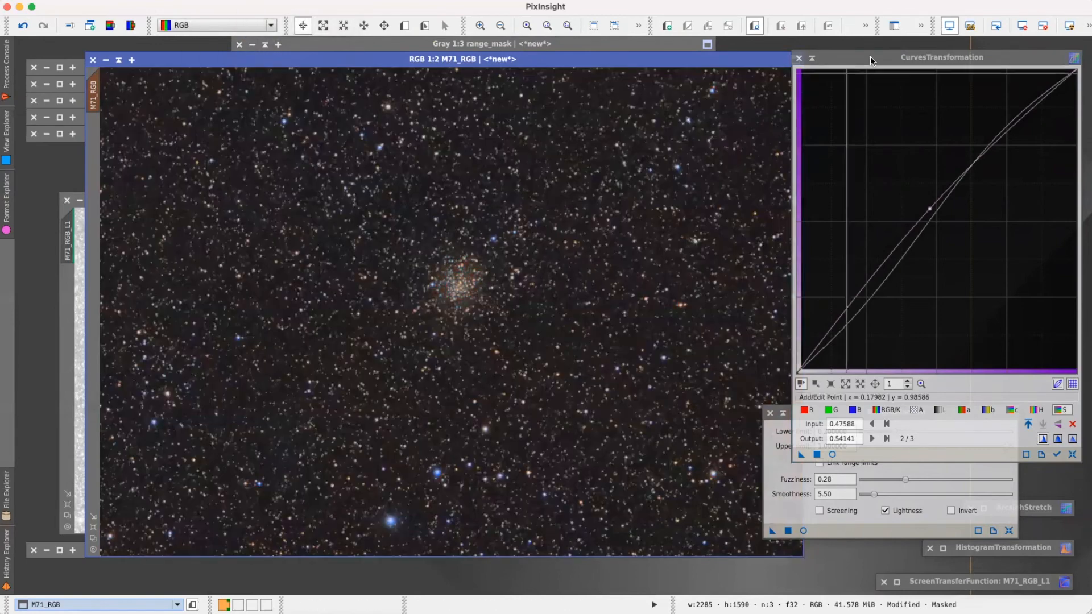
Reset CurvesTransformation, open its real-time preview, and lift the saturation curve's midpoint to input 0.467, output 0.529.
left_click(885, 67)
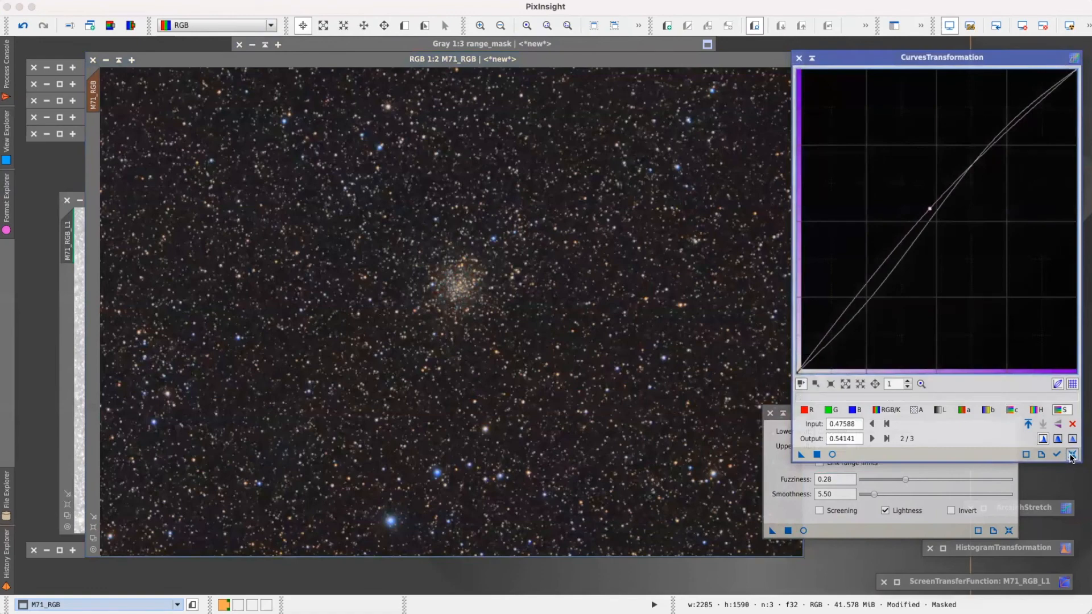
left_click(1072, 455)
left_click(833, 455)
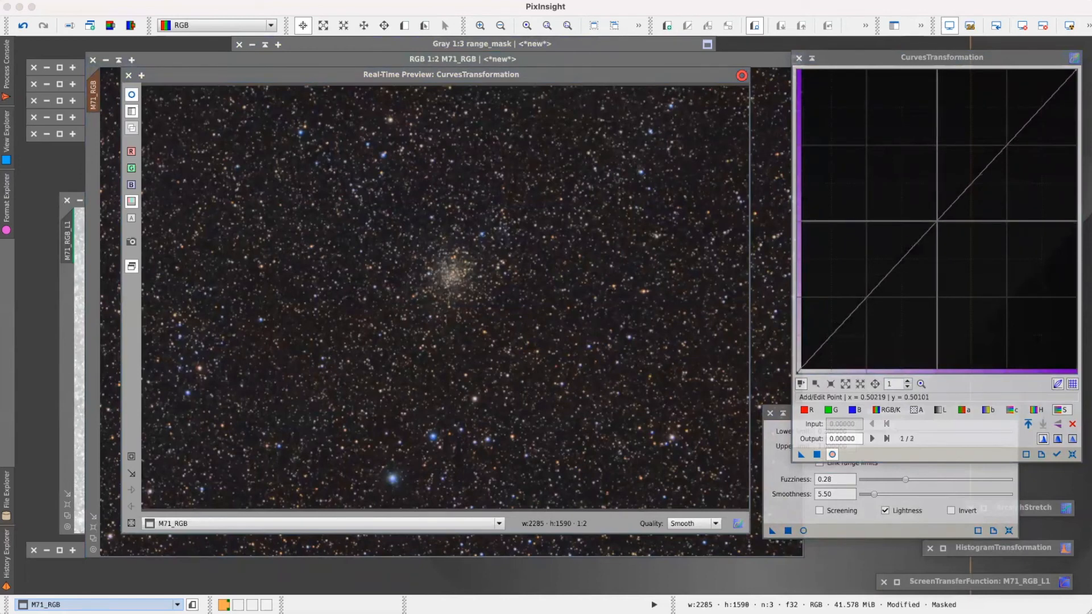
mouse_move(938, 222)
left_mouse_down()
mouse_move(862, 150)
mouse_move(927, 212)
left_mouse_up()
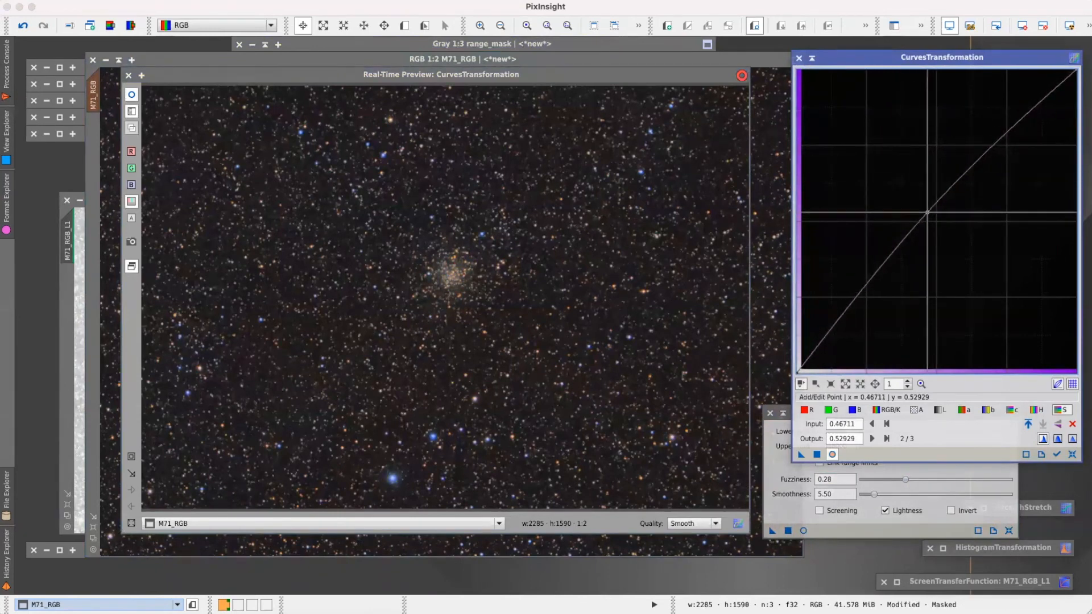
Lift the RGB/K curve's midpoint to input 0.46930, output 0.52121.
left_click(888, 410)
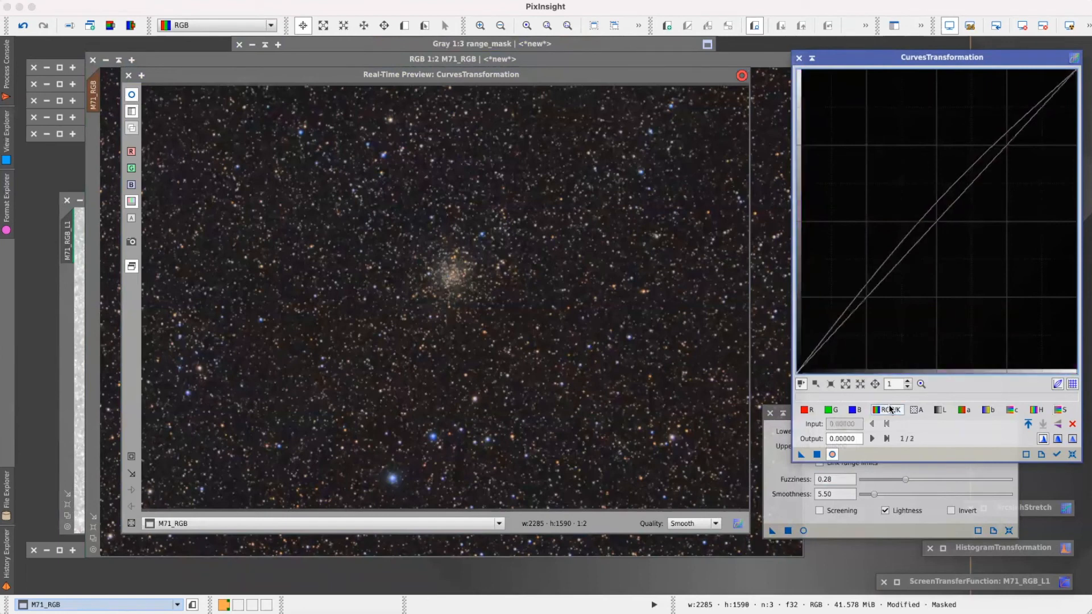
left_click(936, 221)
left_click_drag(936, 222, 928, 215)
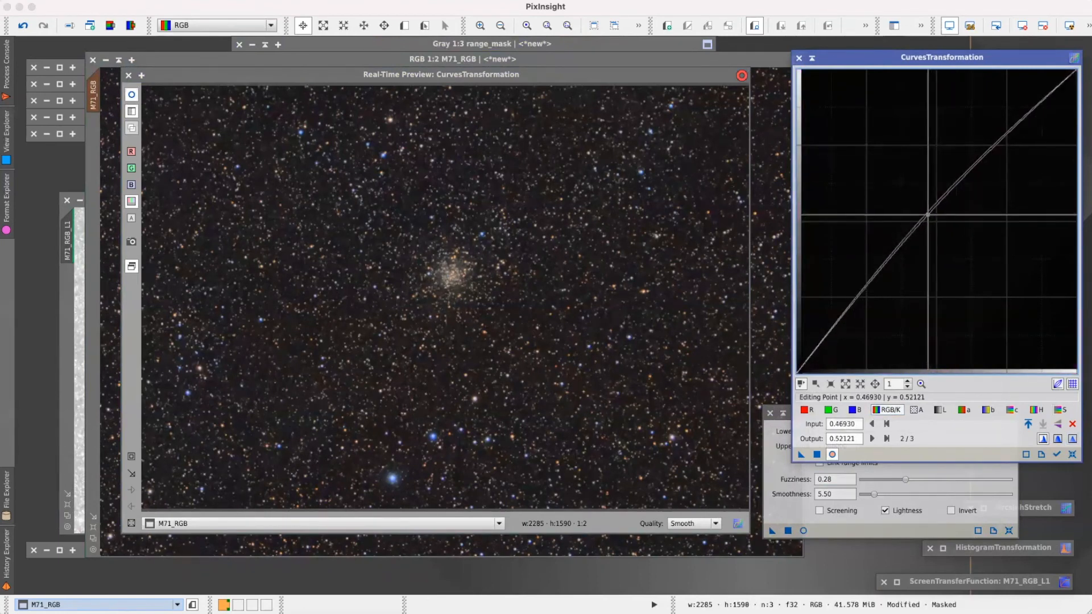
Close the real-time preview, apply the curves to M71_RGB through the range mask, and use undo to compare with the previous state.
left_click(129, 76)
left_click_drag(801, 455, 438, 366)
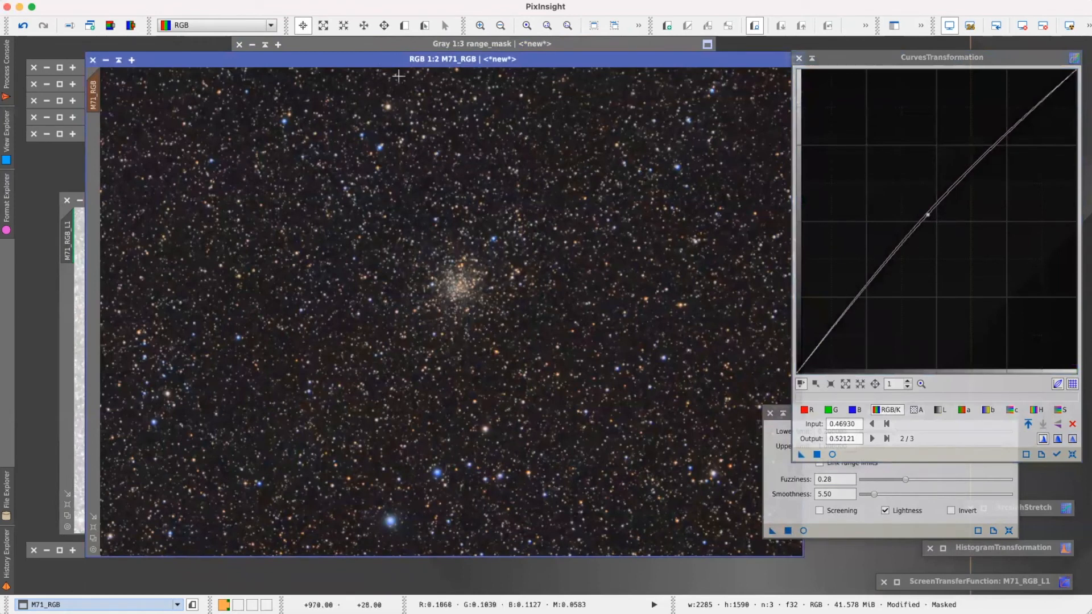
left_click(23, 26)
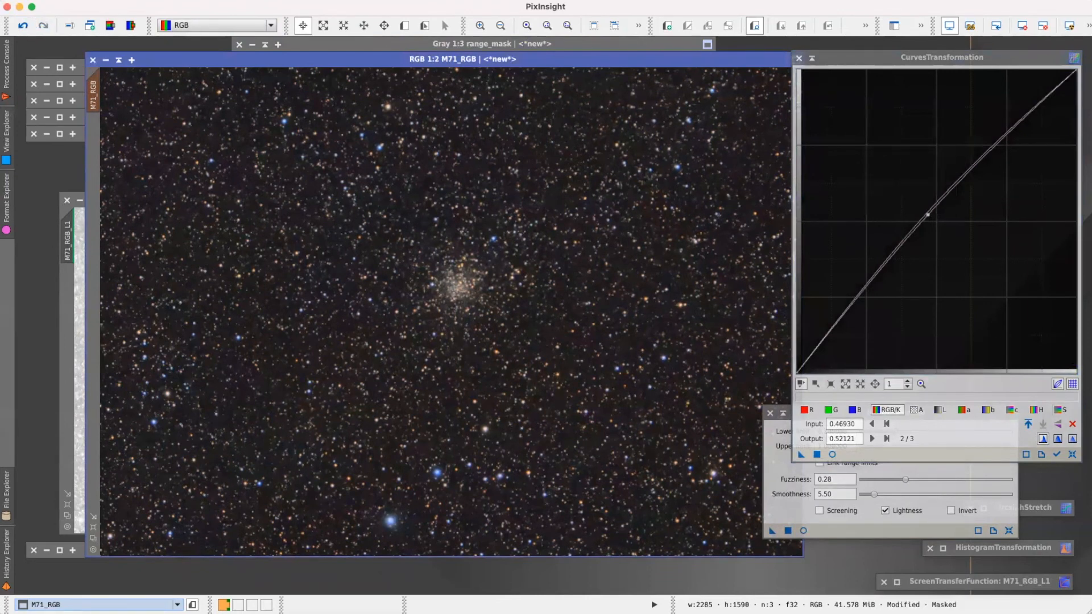
Invert the mask on M71_RGB while its overlay is shown, and hide the overlay again.
left_click(243, 0)
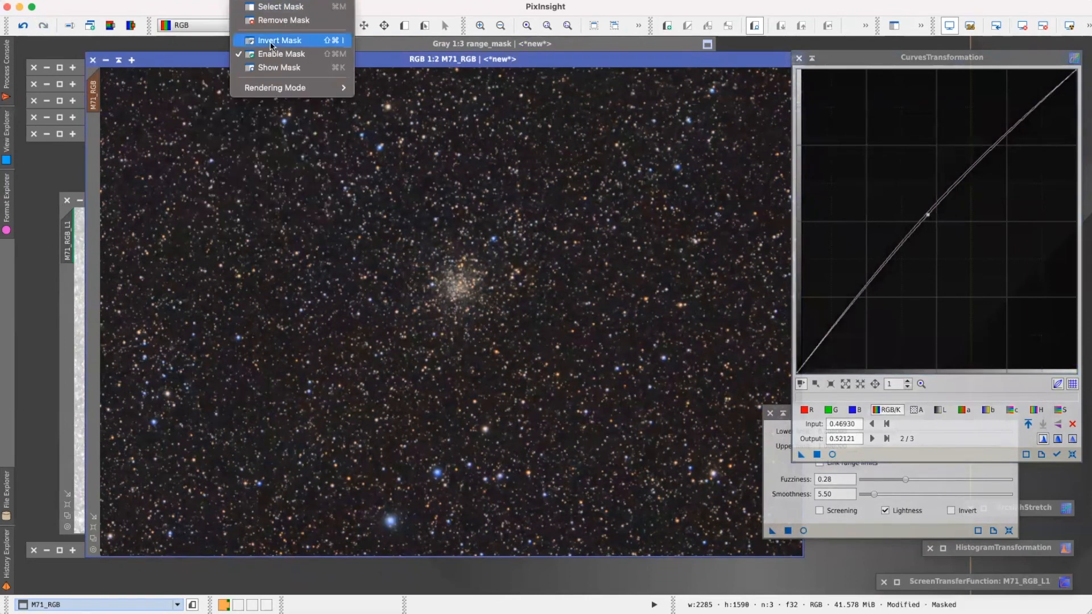
left_click(273, 67)
left_click(243, 0)
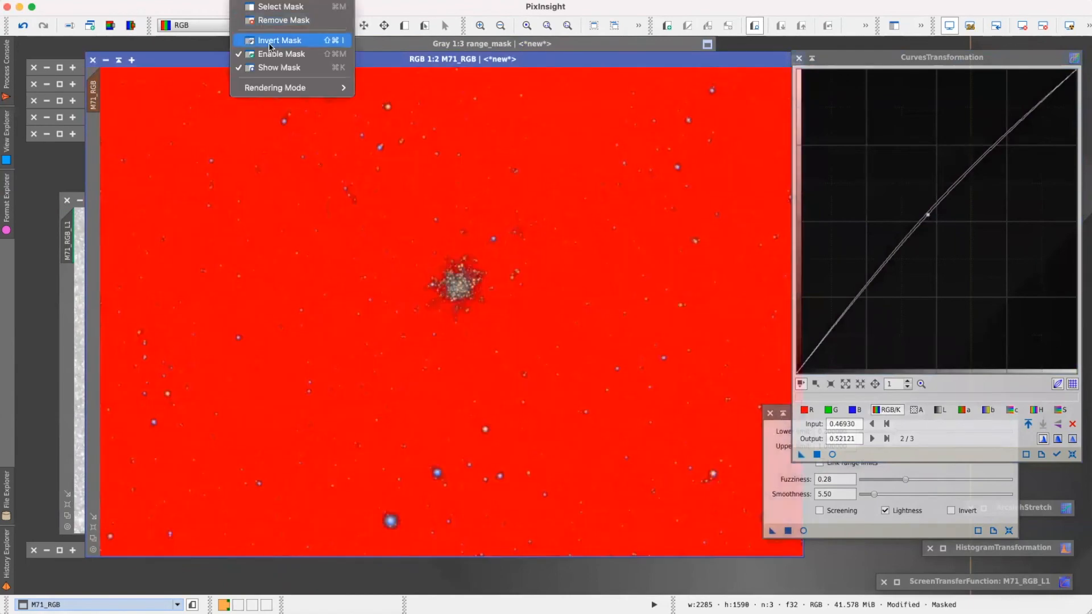
left_click(270, 41)
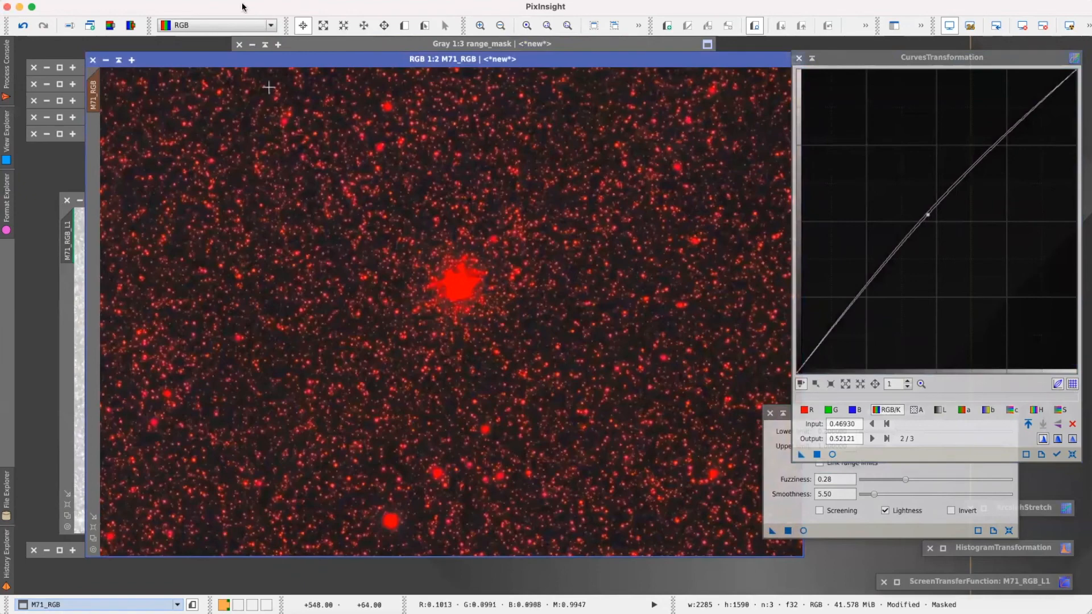
left_click(264, 2)
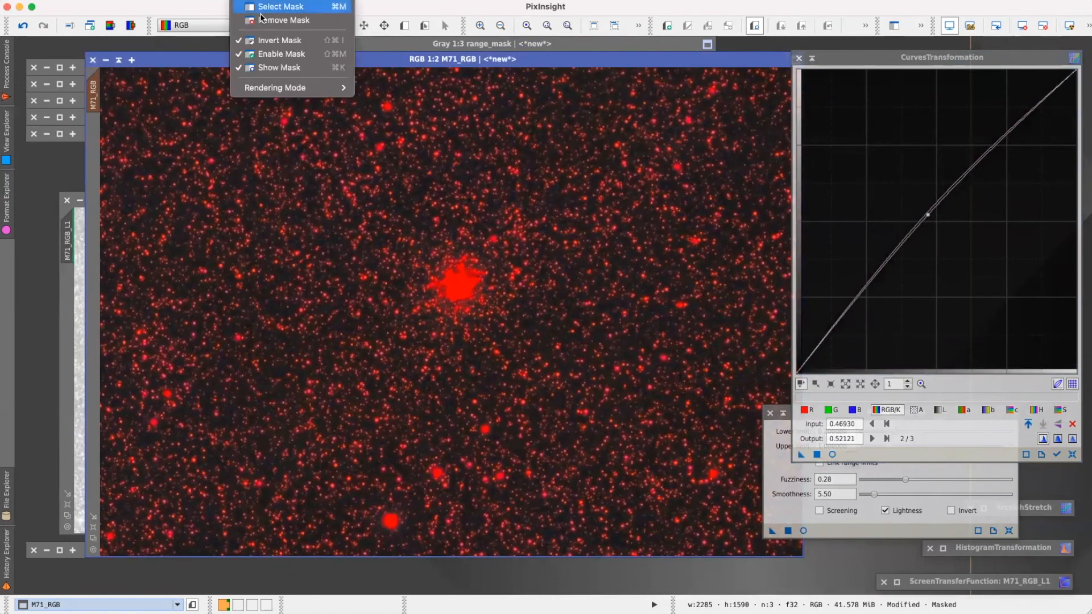
left_click(279, 67)
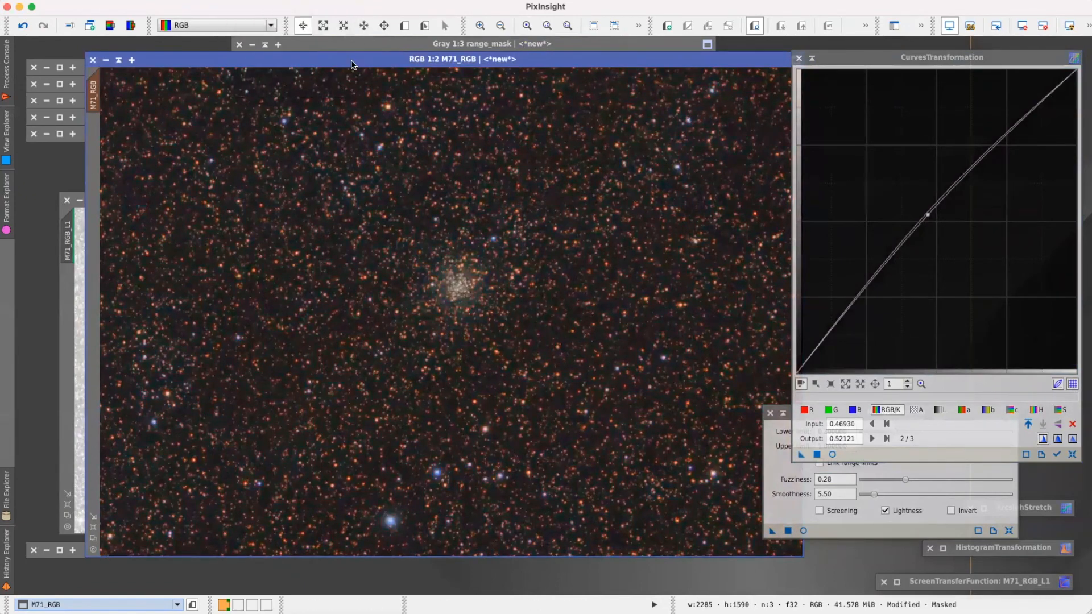
Reset CurvesTransformation, pull the RGB/K curve's midpoint down to input 0.60088, output 0.41212, and open the real-time preview.
left_click(1073, 455)
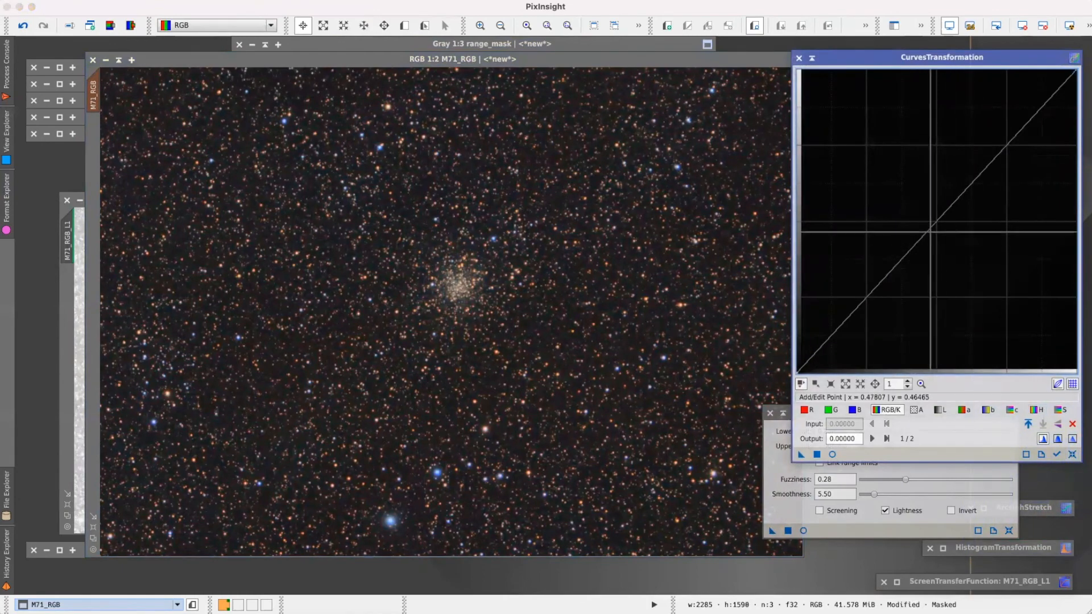
left_click_drag(936, 223, 965, 249)
left_click(832, 455)
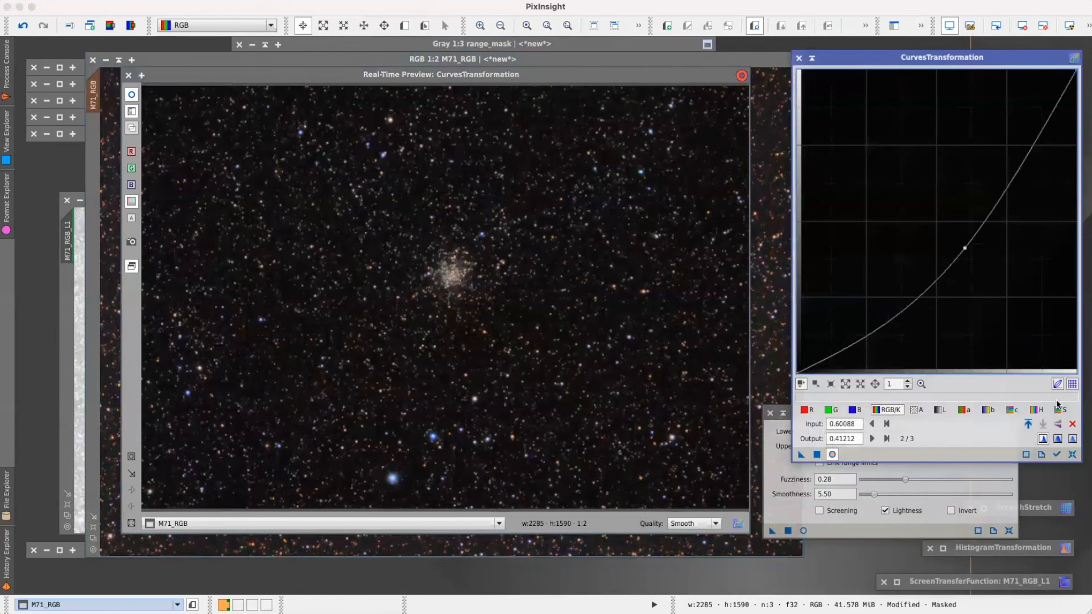
Lower the saturation curve slightly at input 0.54386, output 0.44848, after trying more extreme positions in the preview.
left_click(1061, 411)
left_click(937, 221)
left_click_drag(936, 221, 1017, 310)
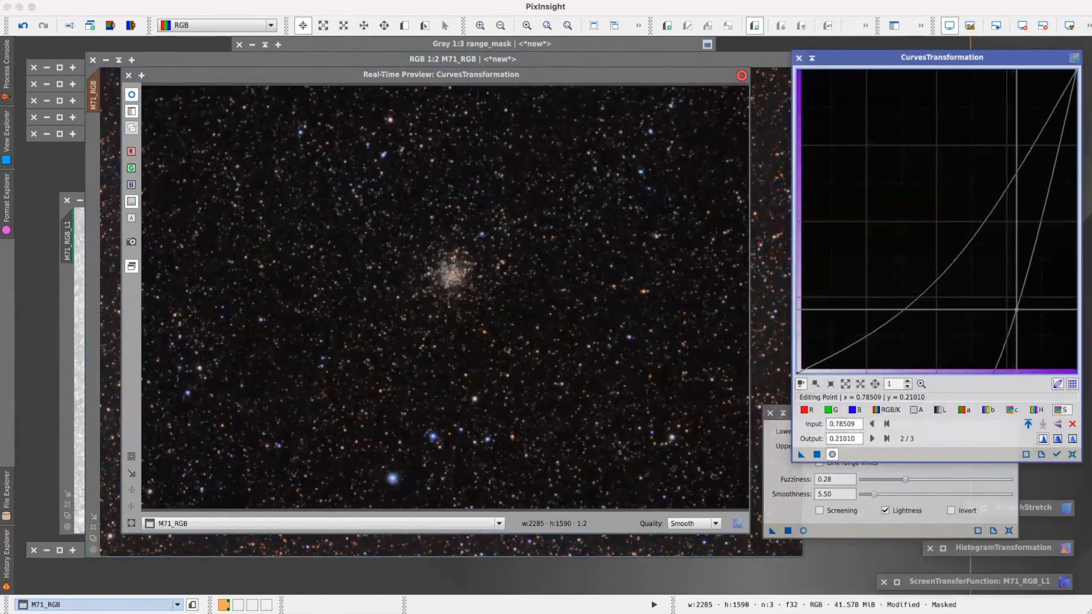
left_click_drag(1017, 312, 911, 185)
mouse_move(937, 226)
left_mouse_down()
mouse_move(899, 188)
mouse_move(949, 237)
left_mouse_up()
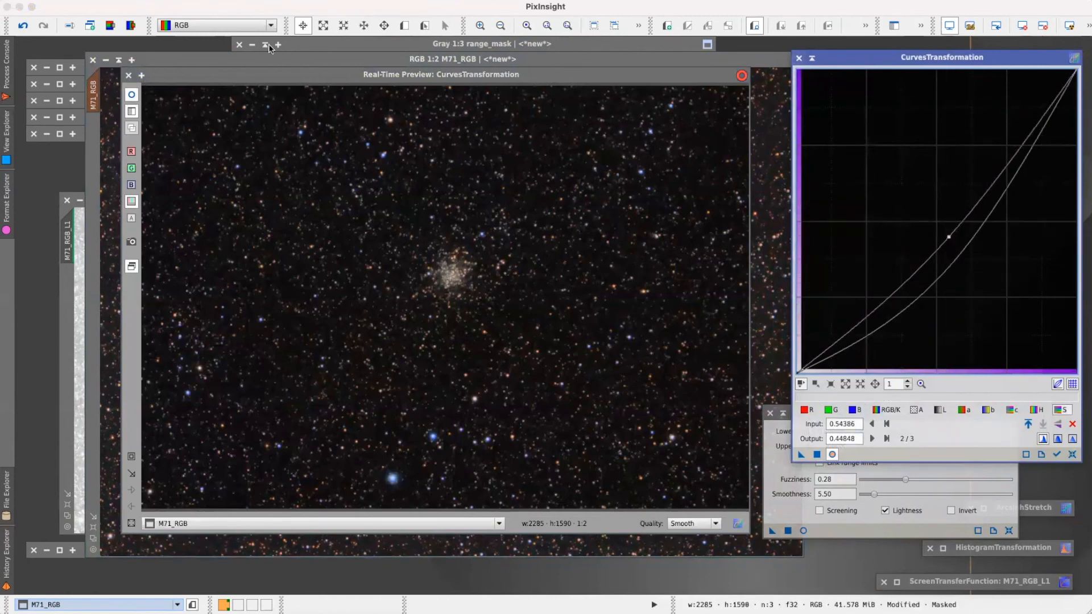
Close the real-time preview and apply the darkening and desaturating curves to M71_RGB through the inverted mask.
left_click(832, 454)
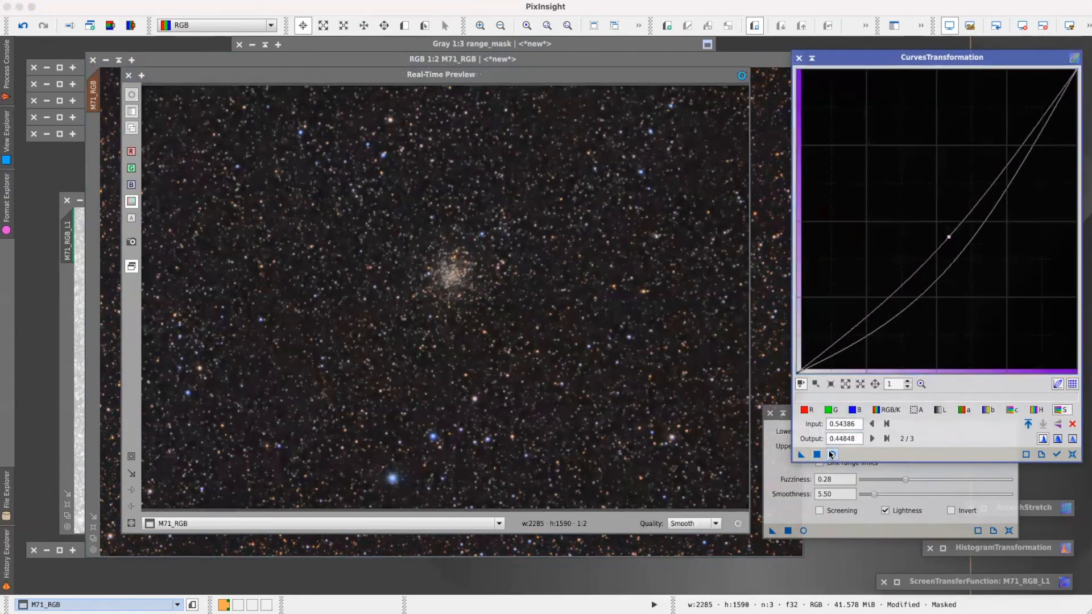
left_click(129, 75)
left_click_drag(801, 457, 410, 283)
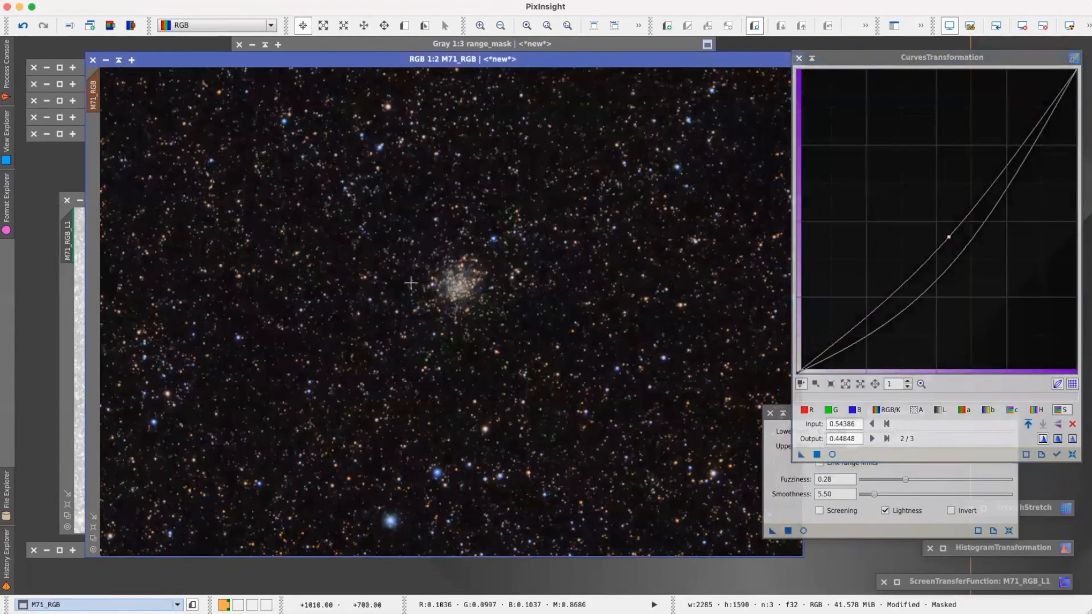
Collapse CurvesTransformation, move RangeSelection clear of the image, and remove the mask from M71_RGB.
left_click(812, 58)
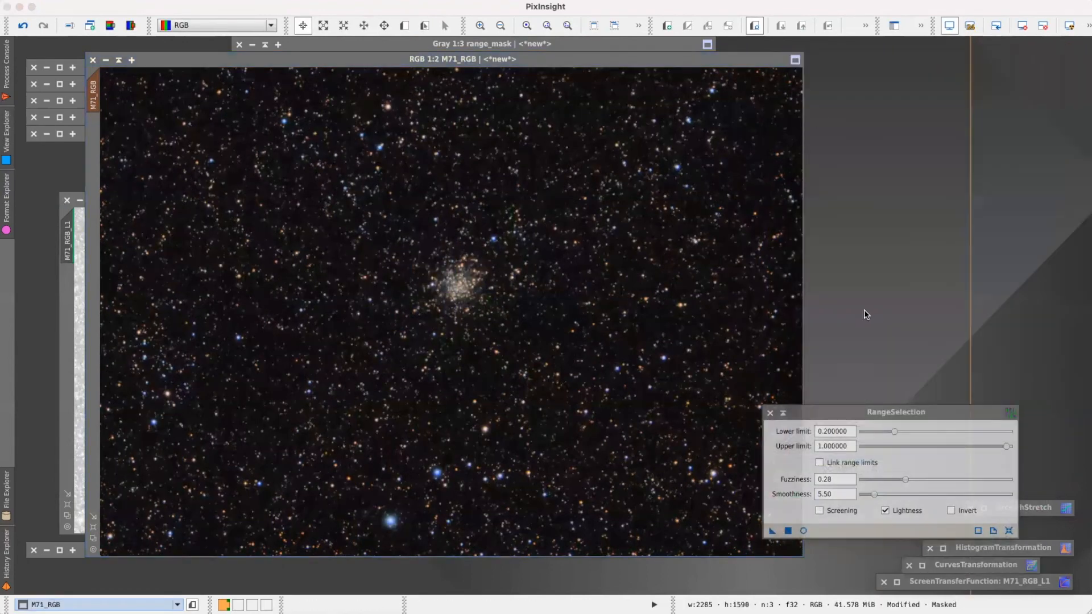
left_click_drag(845, 414, 891, 414)
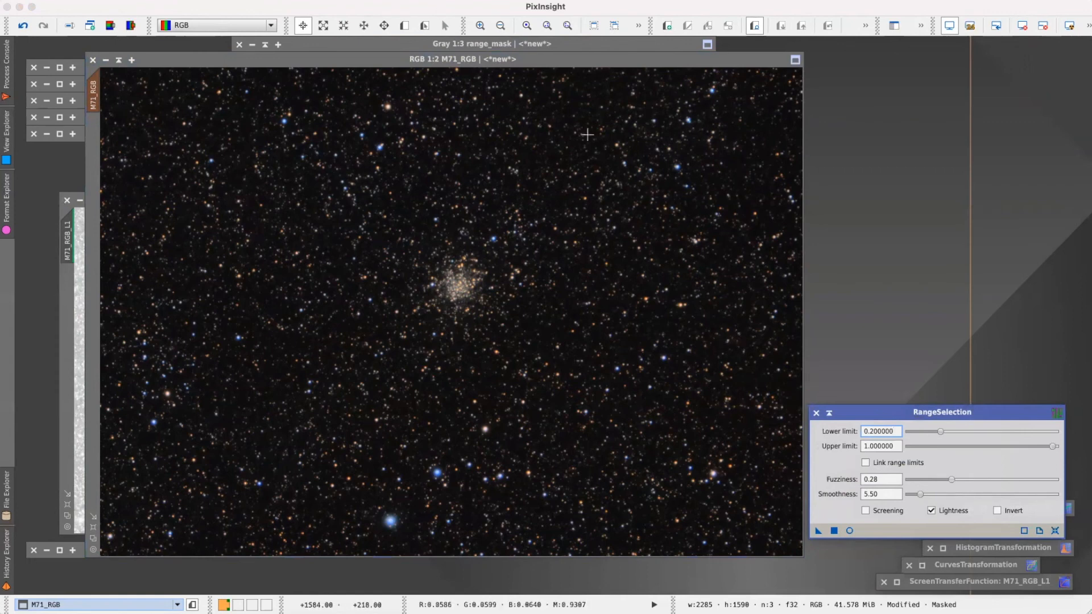
left_click(204, 1)
mouse_move(244, 0)
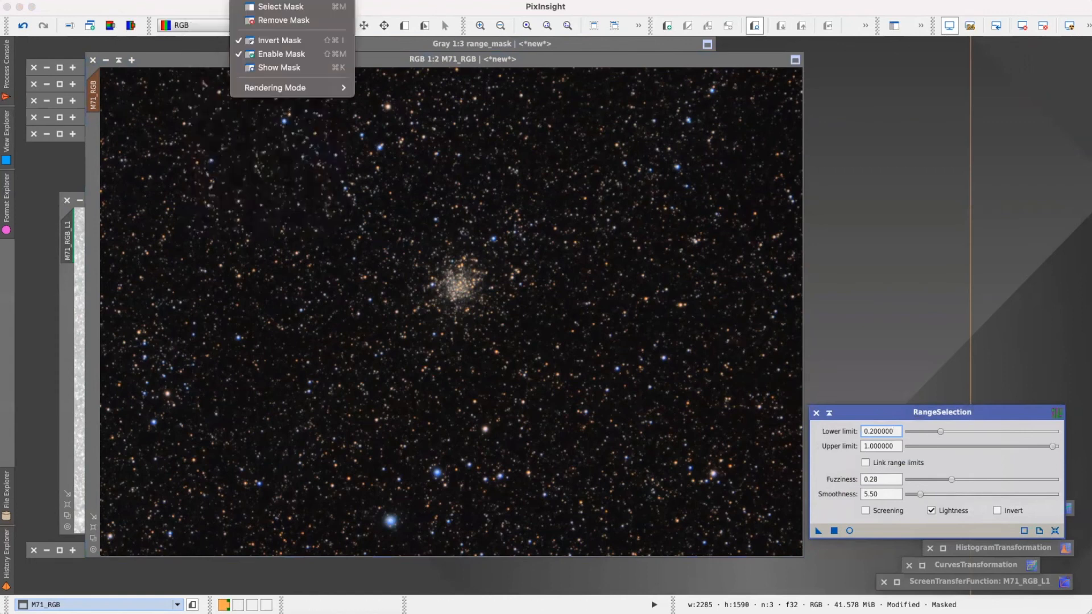
left_click(259, 20)
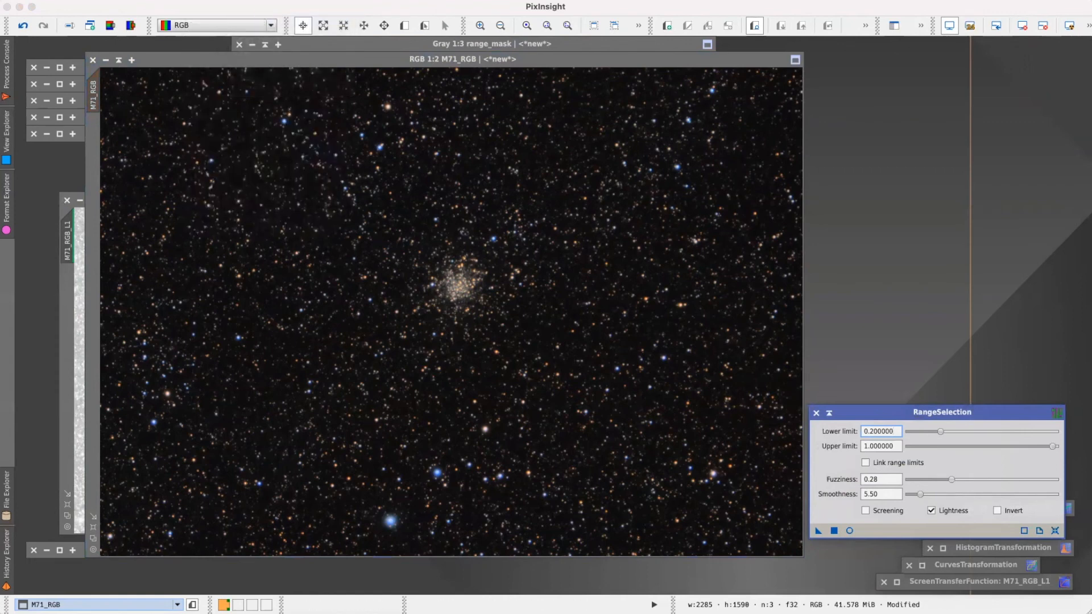
Open the StarMask process and close RangeSelection.
left_click(208, 0)
mouse_move(249, 0)
mouse_move(282, 1)
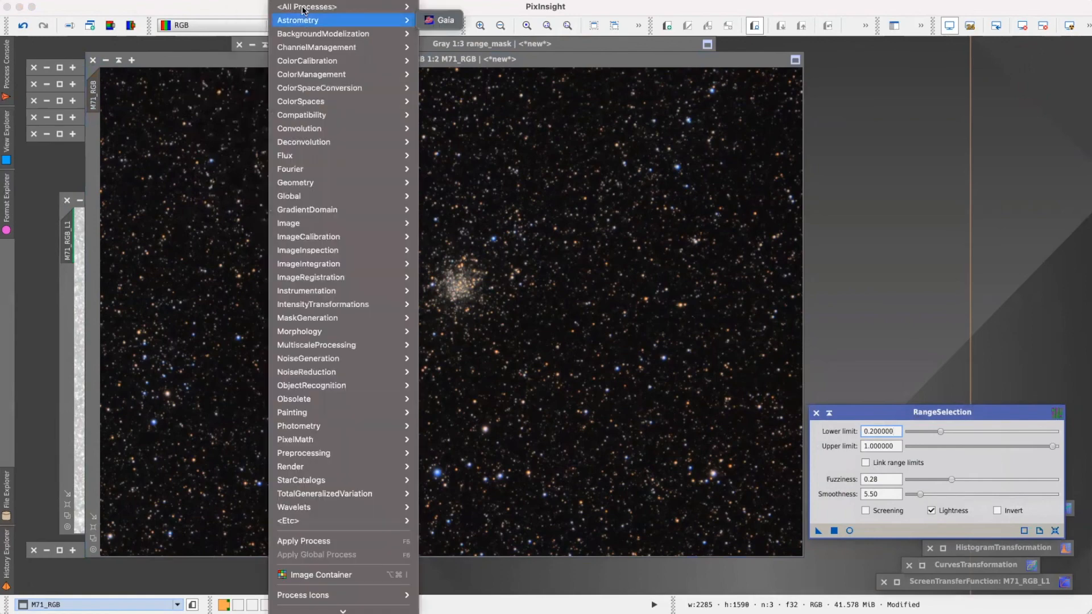
scroll(456, 446, "down", 10)
scroll(481, 511, "down", 3)
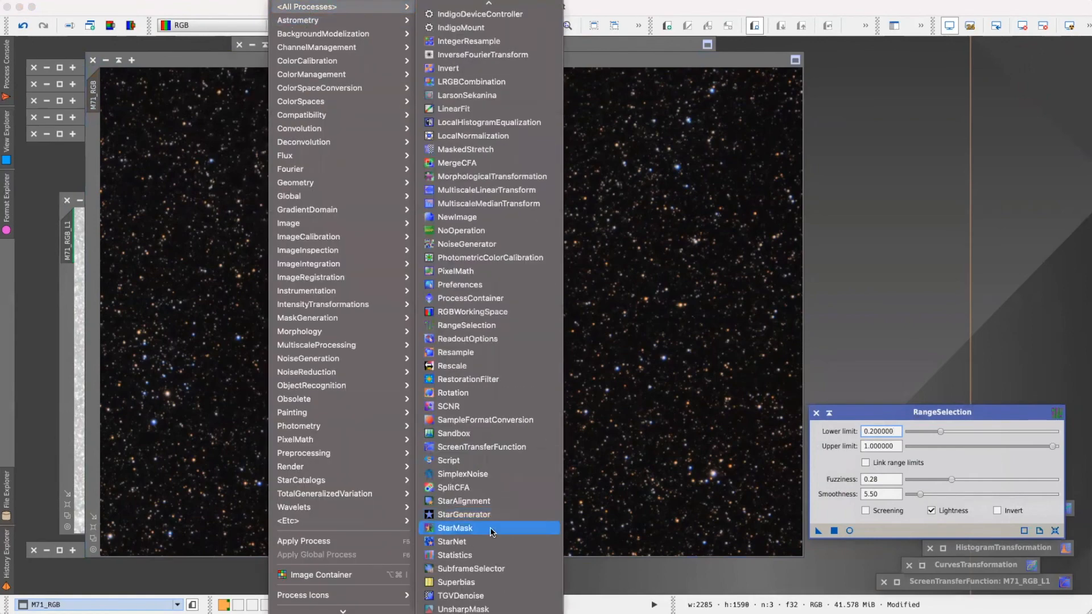
left_click(484, 532)
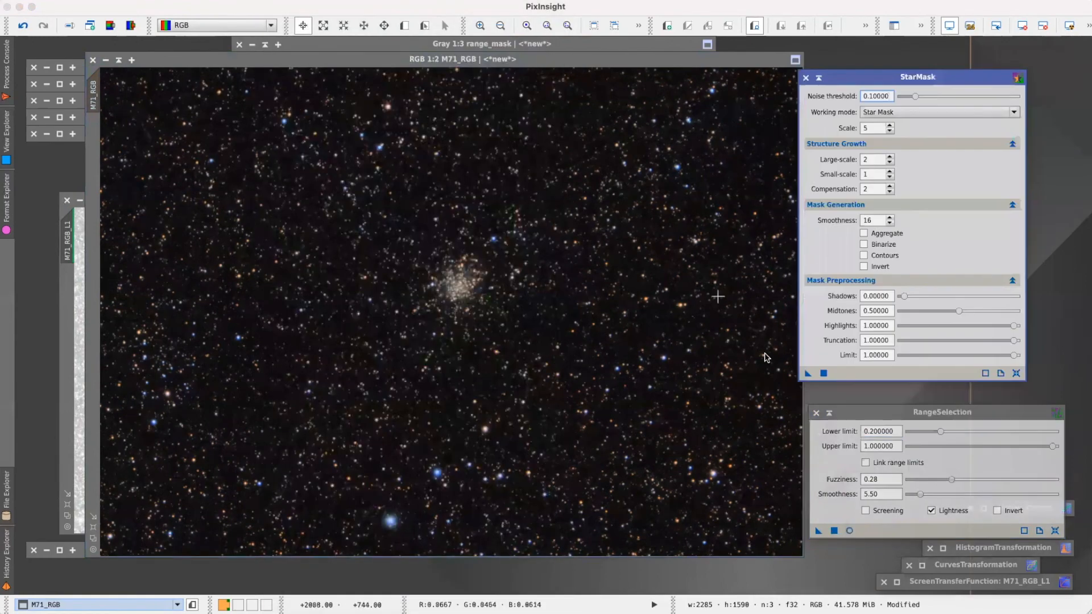
left_click(816, 413)
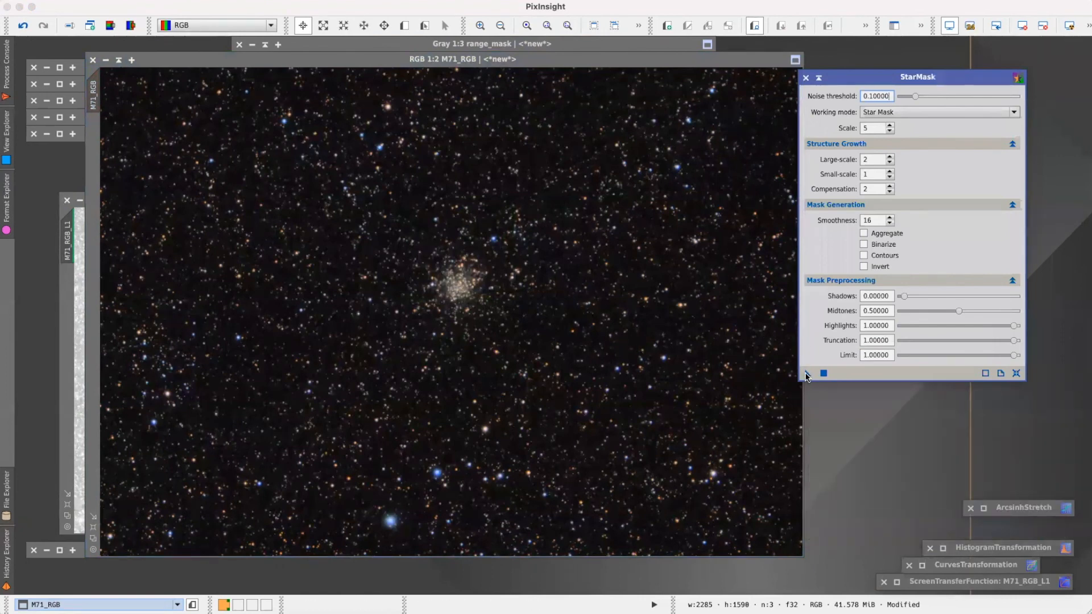
Generate a star mask from M71_RGB with the default StarMask settings, collapse the process window, and move the new mask image aside.
left_click_drag(807, 375, 547, 345)
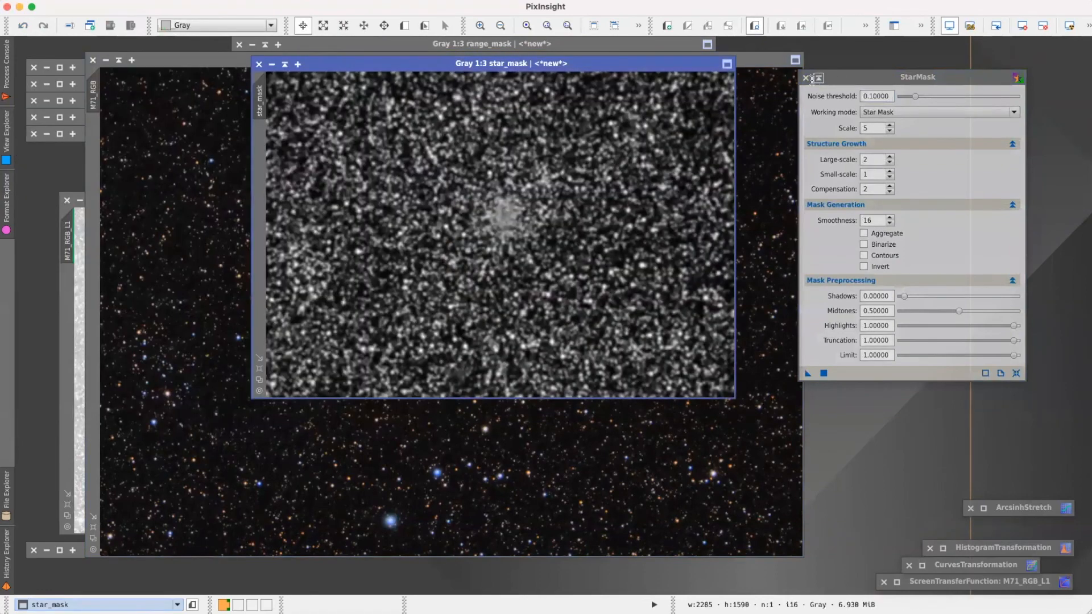
left_click(819, 77)
left_click_drag(551, 69, 661, 205)
Open MorphologicalTransformation beside the images and set the Erosion (Minimum) amount to 0.50.
left_click(305, 8)
mouse_move(304, 8)
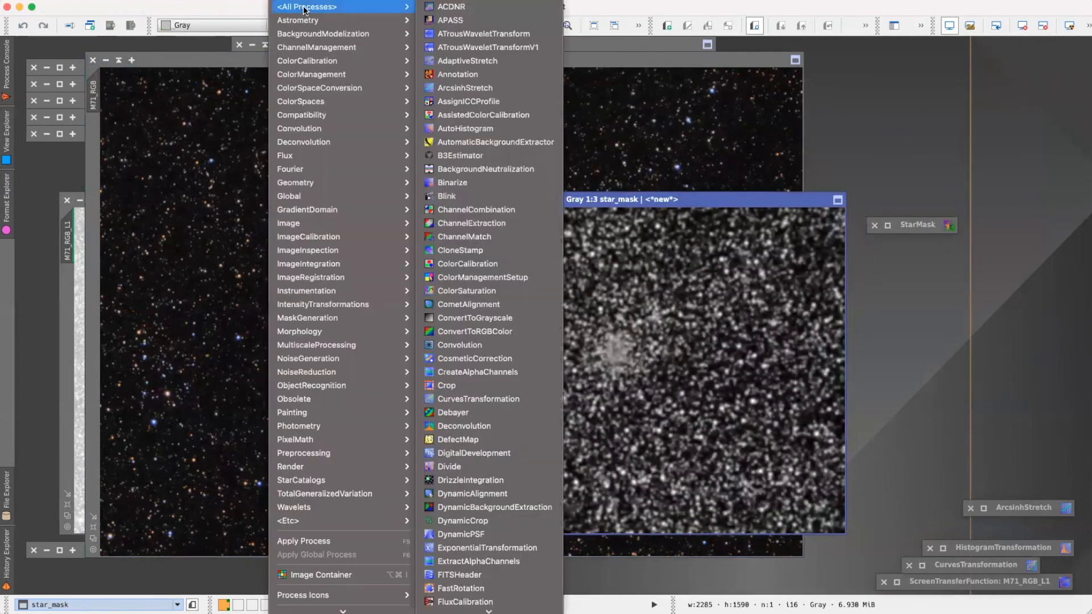
scroll(490, 499, "down", 5)
scroll(486, 475, "down", 4)
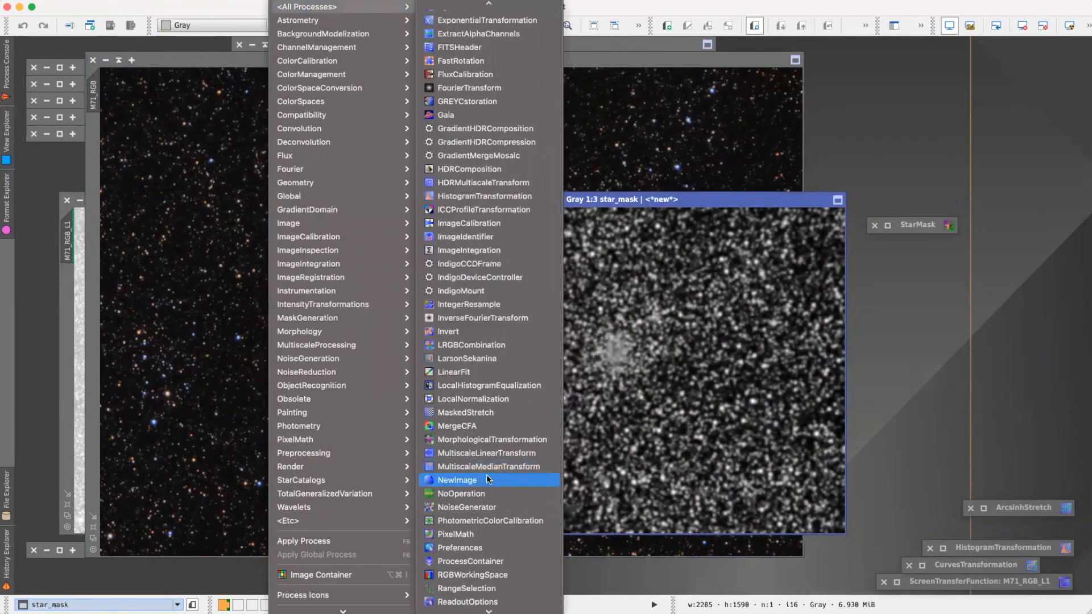
left_click(489, 440)
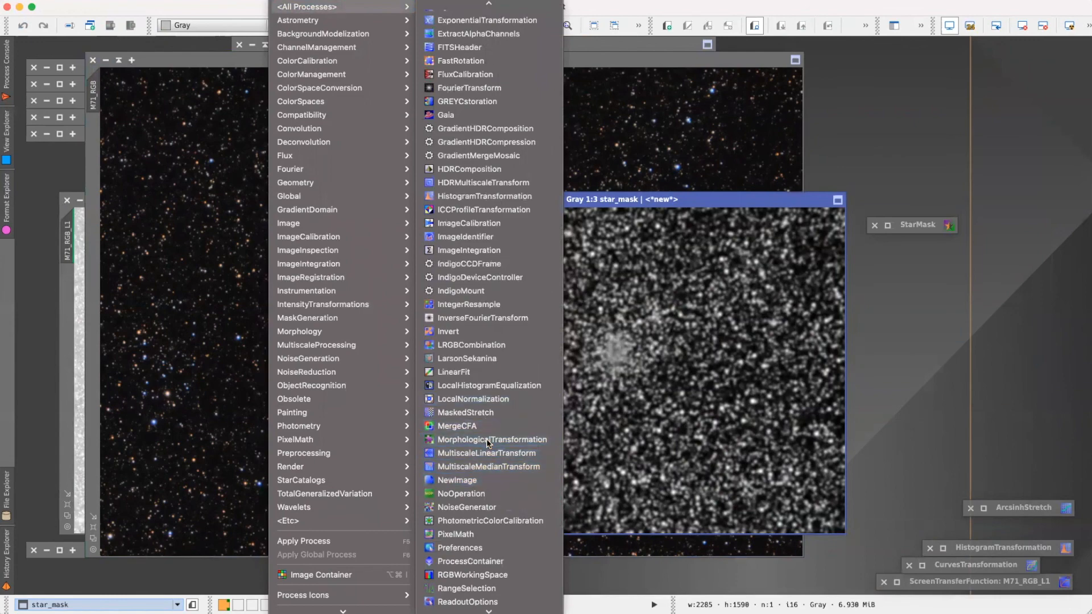
left_click_drag(888, 278, 979, 242)
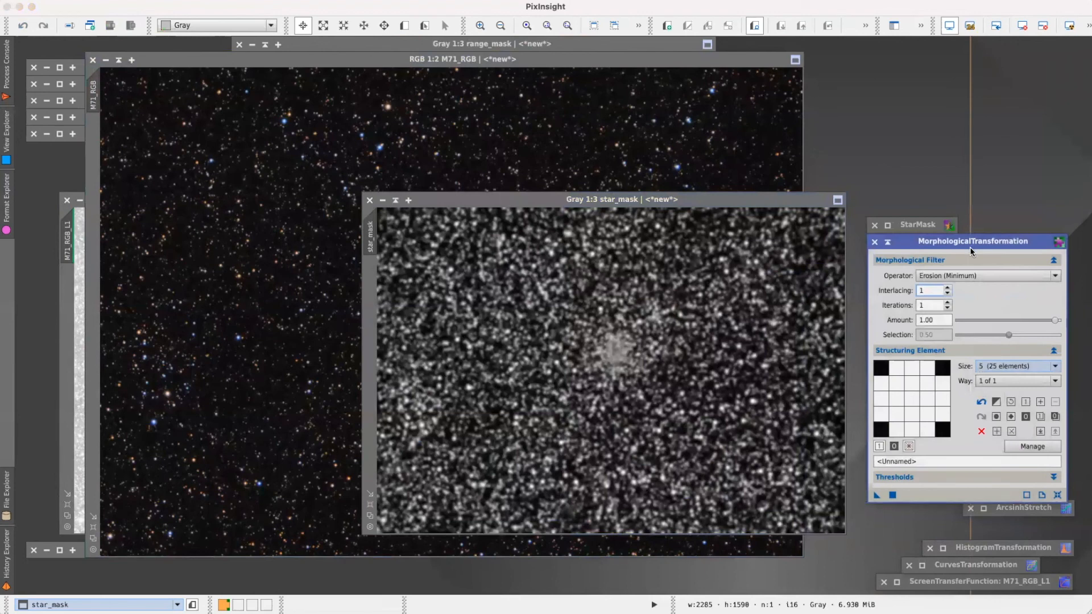
left_click_drag(1054, 322, 1010, 326)
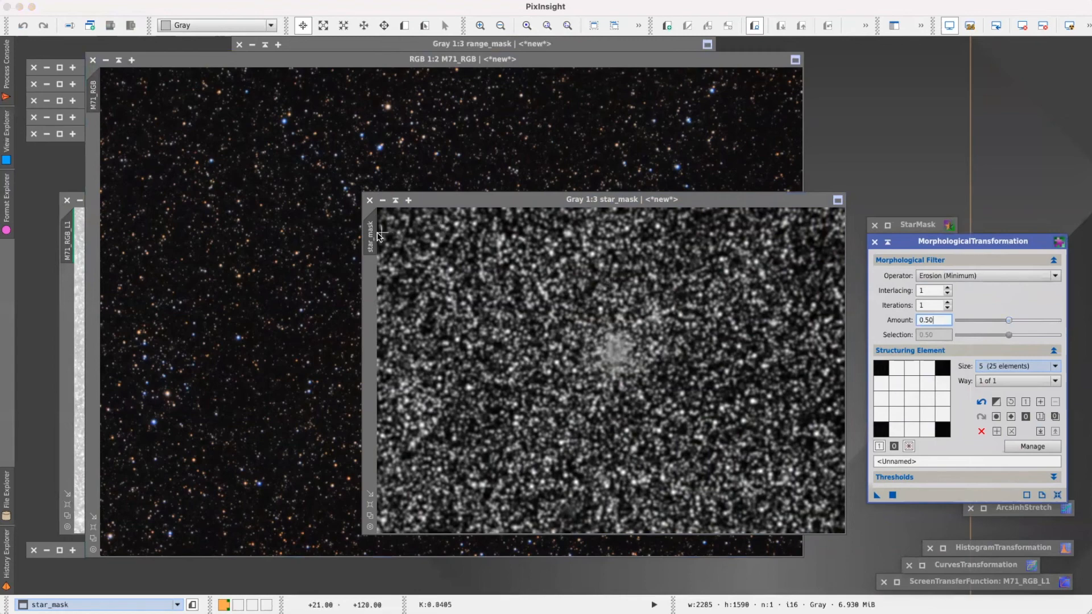
Apply star_mask as the mask of M71_RGB, bring the image to the front, and show the mask overlay.
left_click(375, 238)
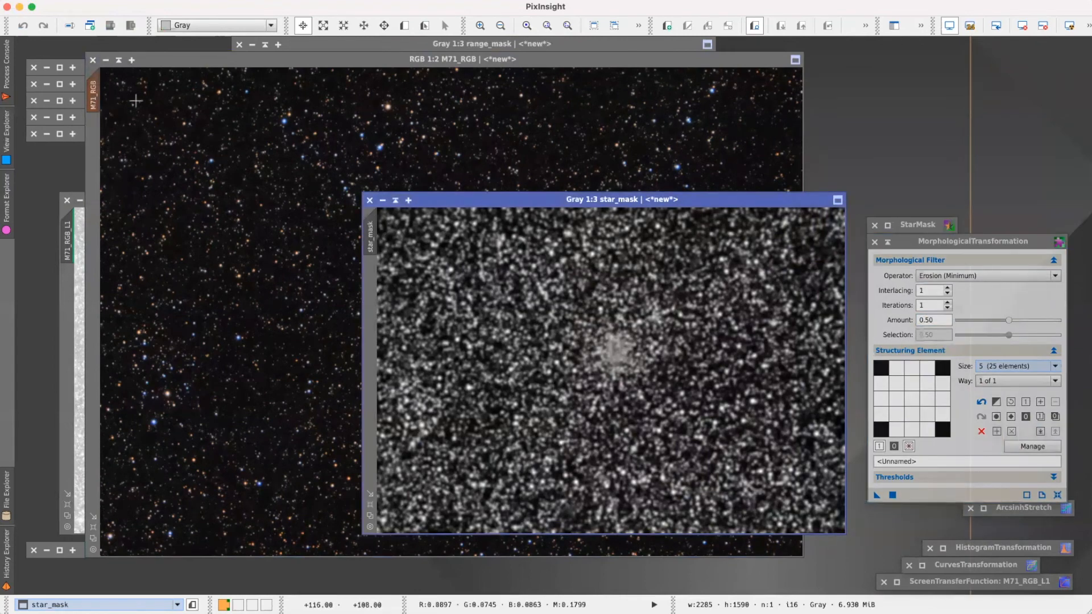
left_click(231, 63)
left_click(288, 0)
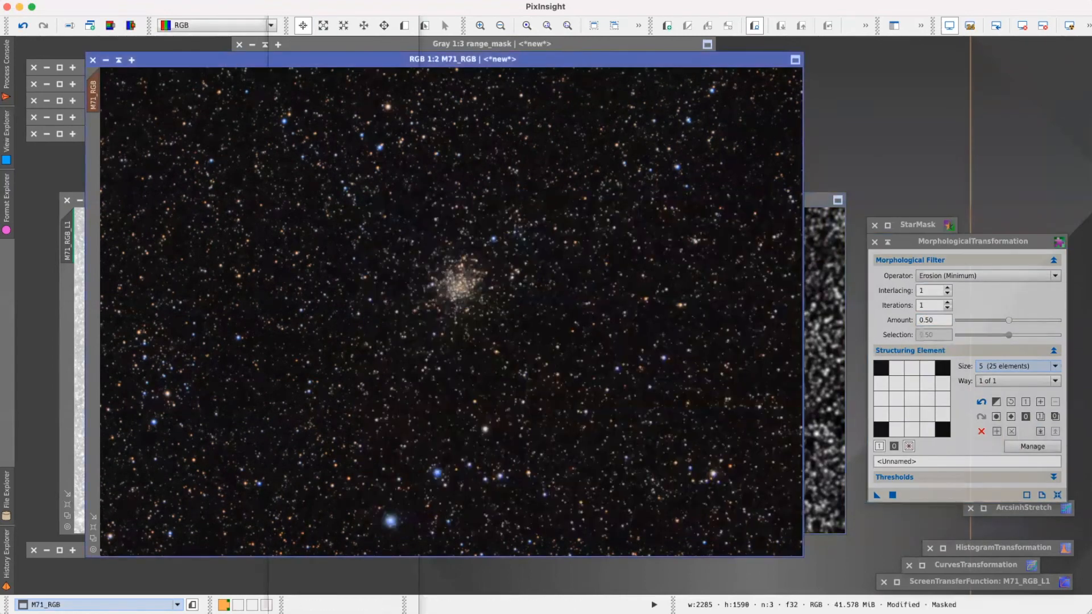
mouse_move(246, 0)
left_click(280, 67)
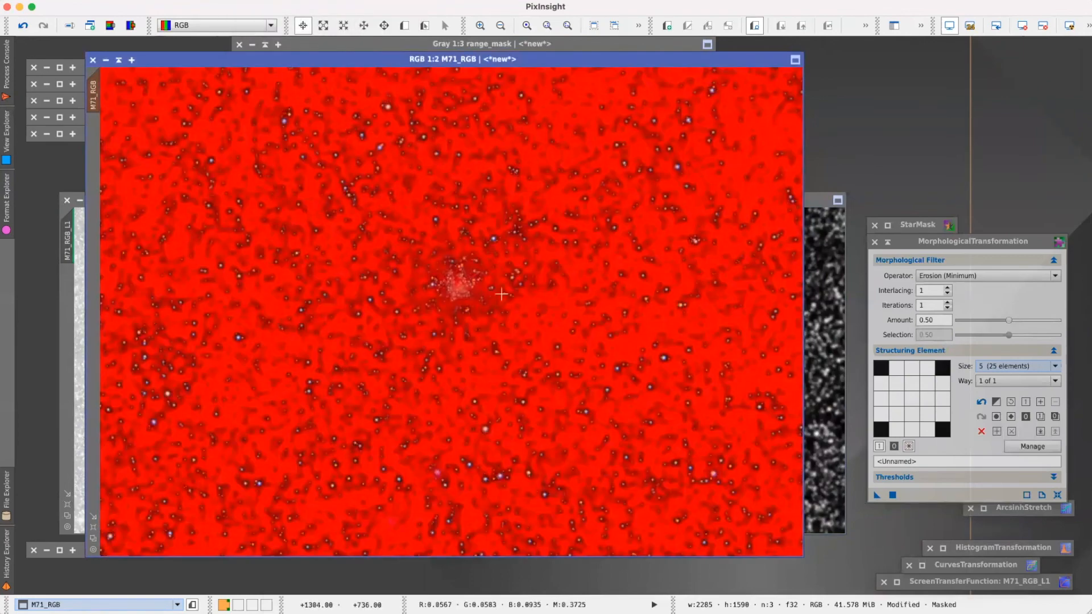
Hide the mask overlay on M71_RGB, then create and open a preview of about 1236 × 938 pixels around the star cluster.
left_click(243, 0)
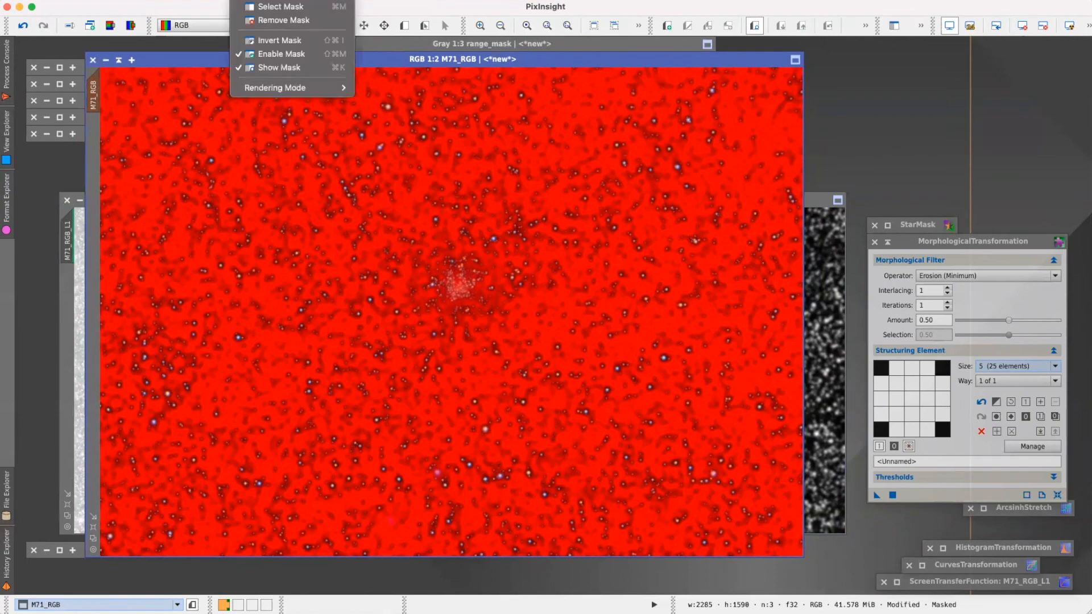
left_click(267, 68)
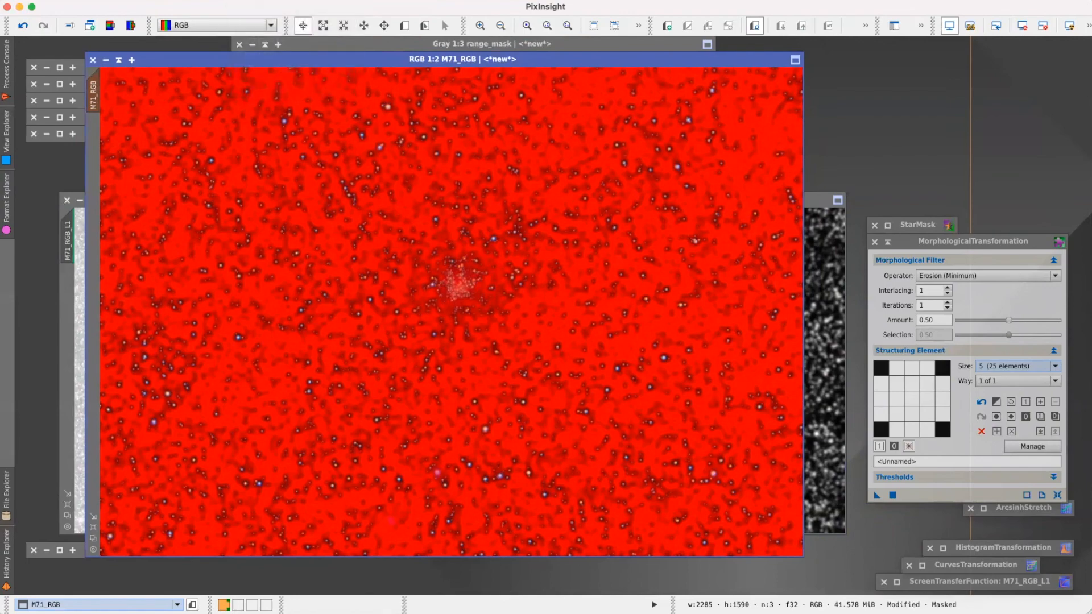
left_click(404, 25)
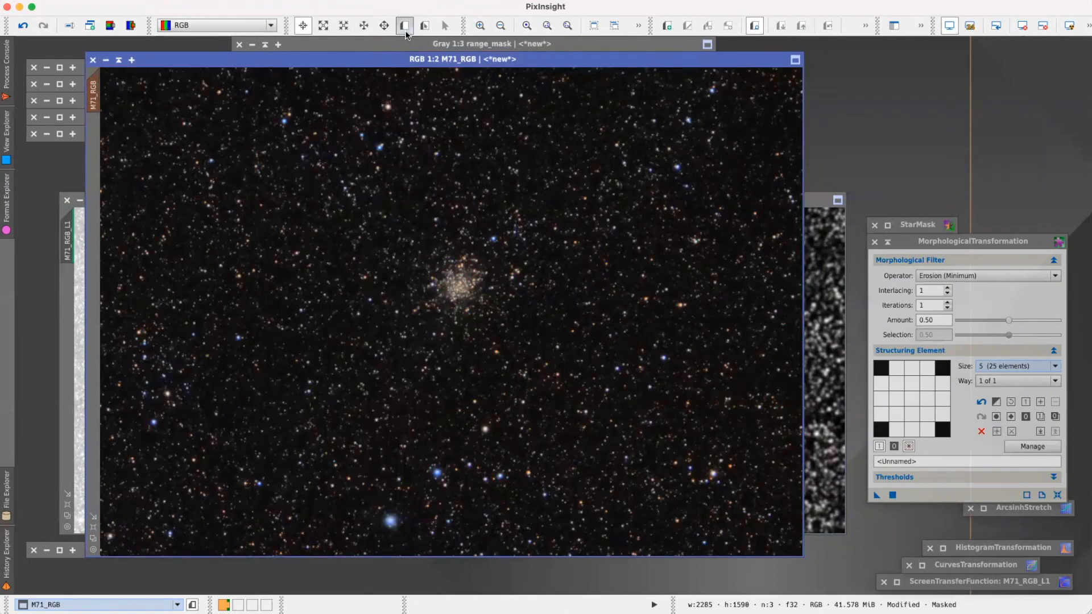
left_click_drag(296, 154, 676, 441)
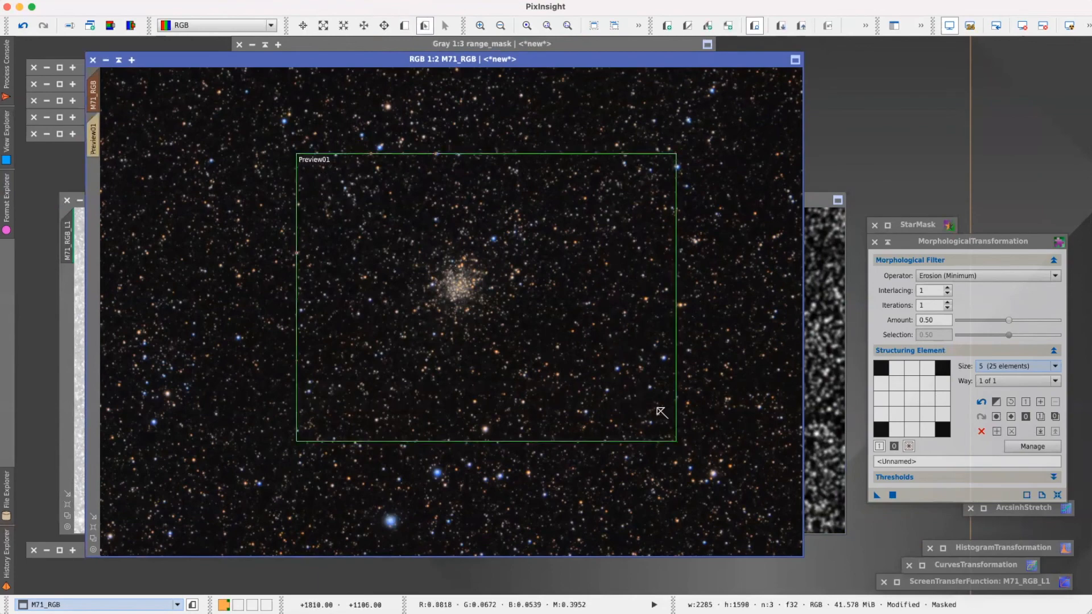
left_click(93, 139)
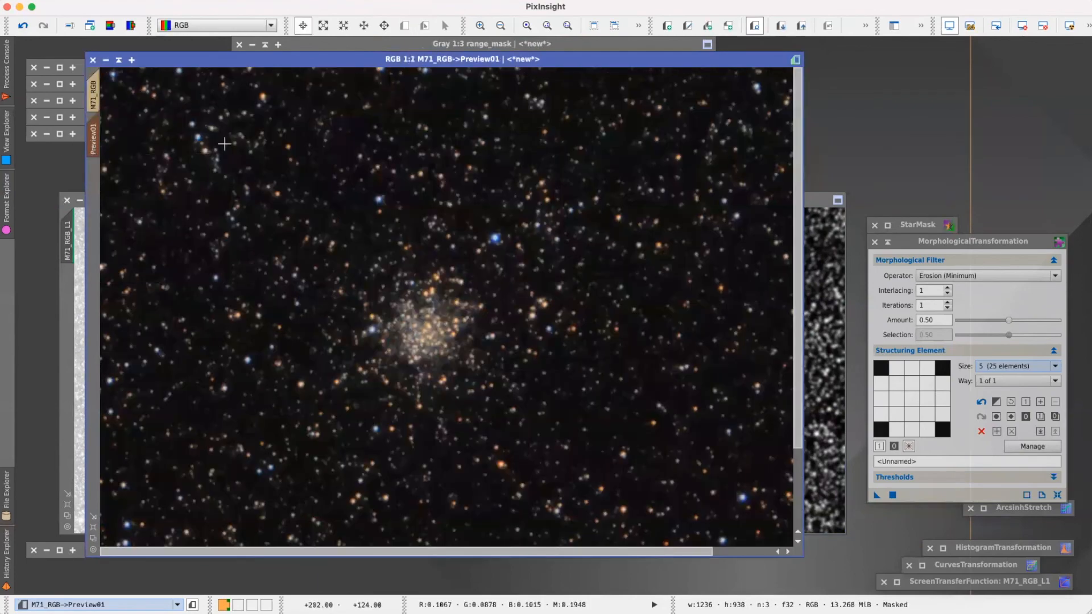
Test the MorphologicalTransformation erosion on the preview and toggle between its before and after states.
left_click(940, 428)
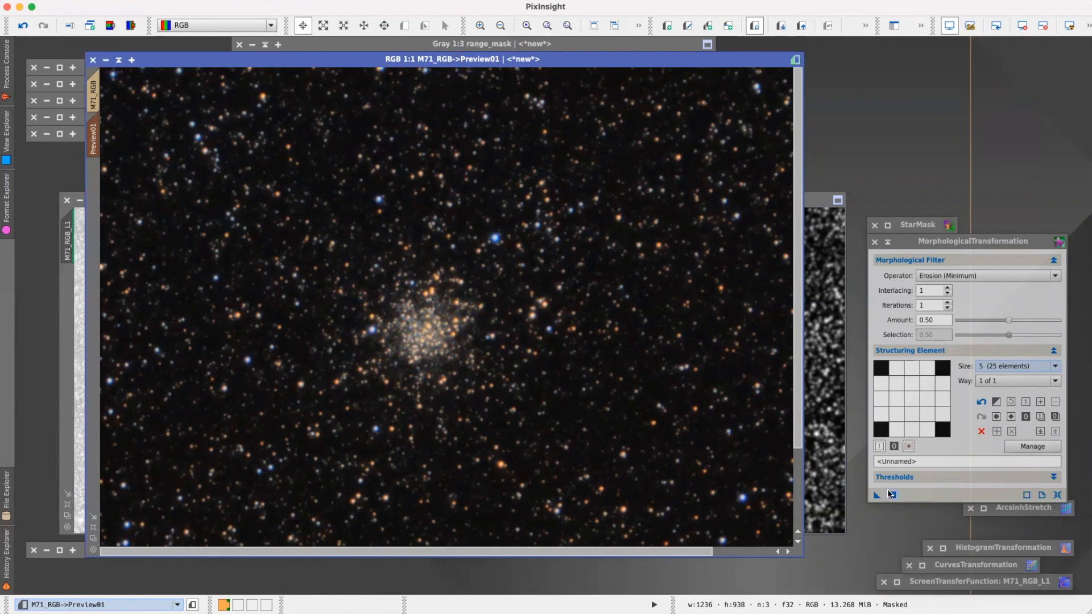
left_click_drag(877, 495, 524, 361)
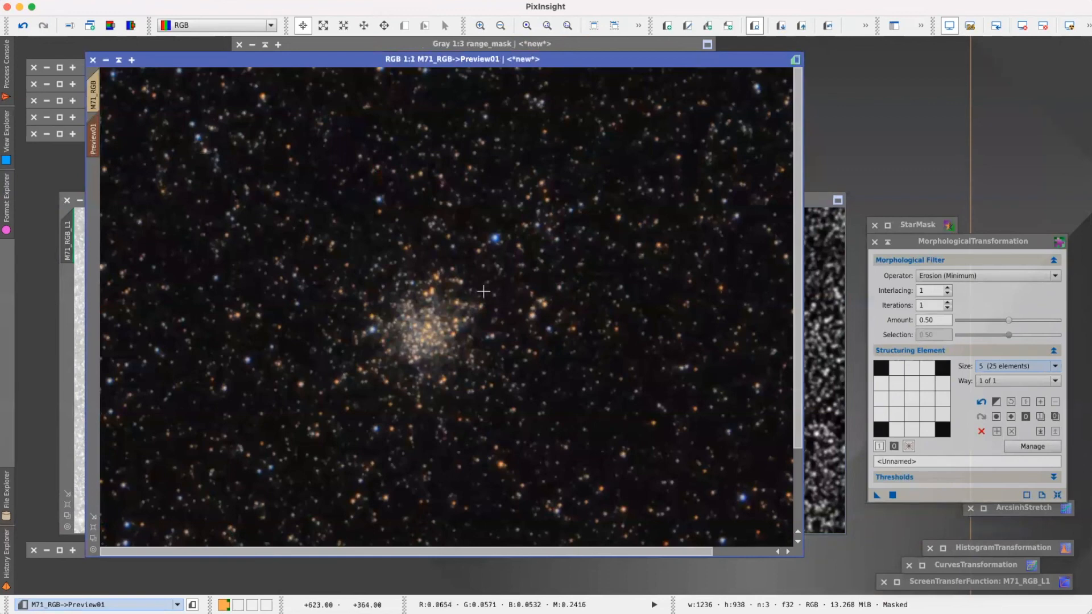
left_click(830, 29)
Examine the stars around the cluster core closely in the preview, comparing them with and without the erosion.
scroll(514, 294, "up", 7)
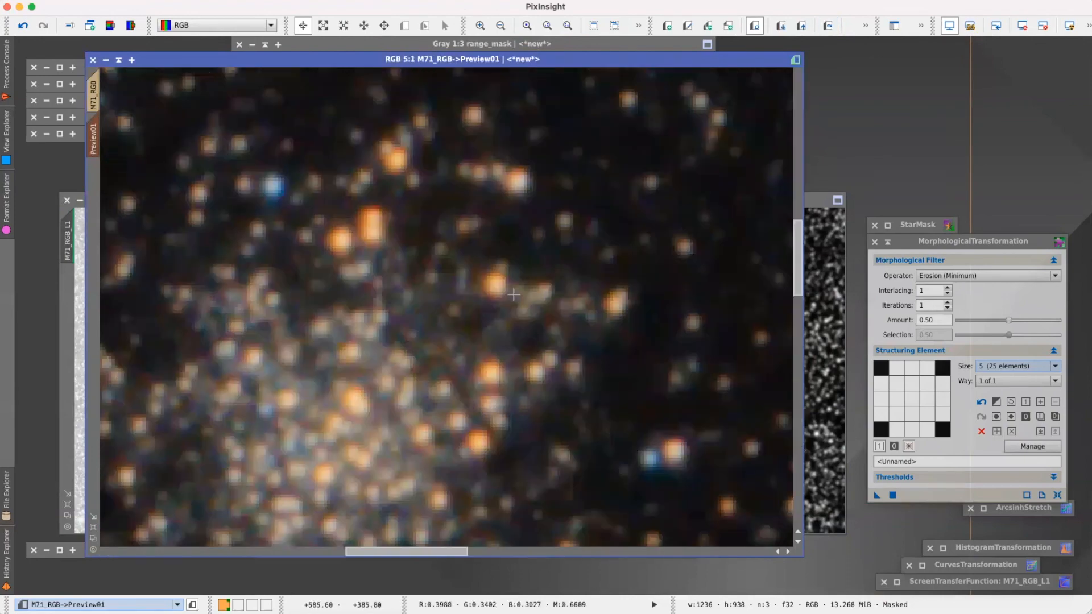
left_click(829, 28)
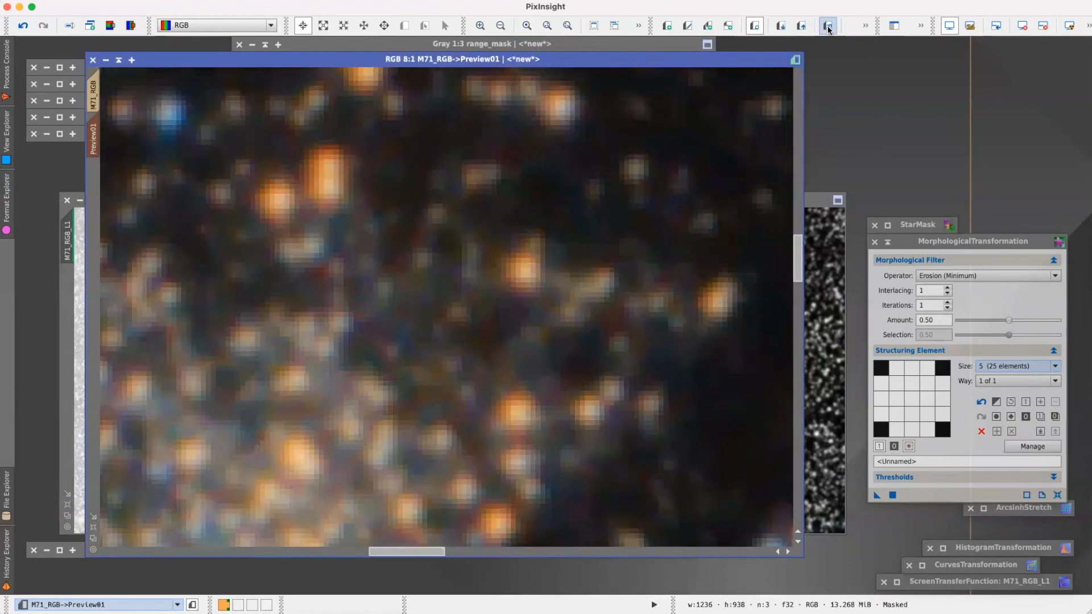
left_click(829, 30)
left_click(829, 30)
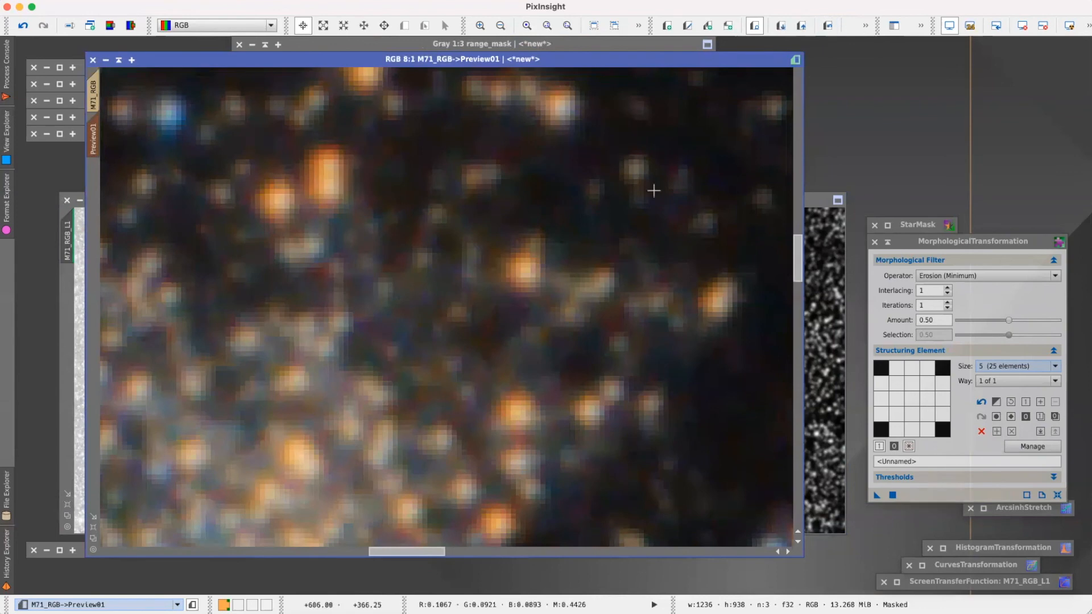
scroll(606, 238, "down", 2)
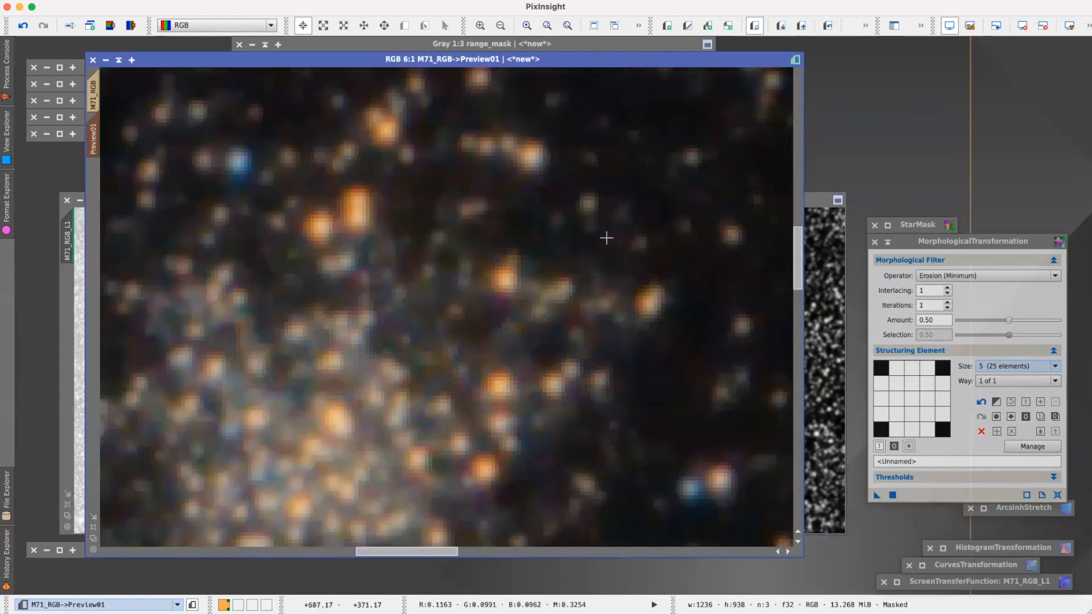
left_click(829, 30)
left_click(829, 30)
scroll(494, 259, "up", 1)
scroll(493, 259, "down", 7)
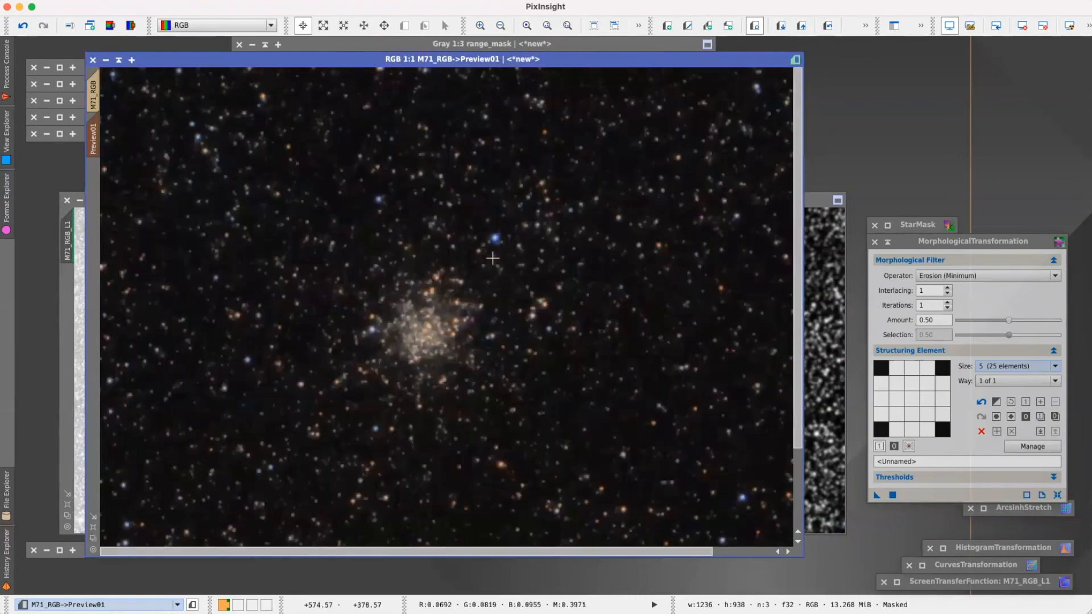
scroll(492, 258, "up", 1)
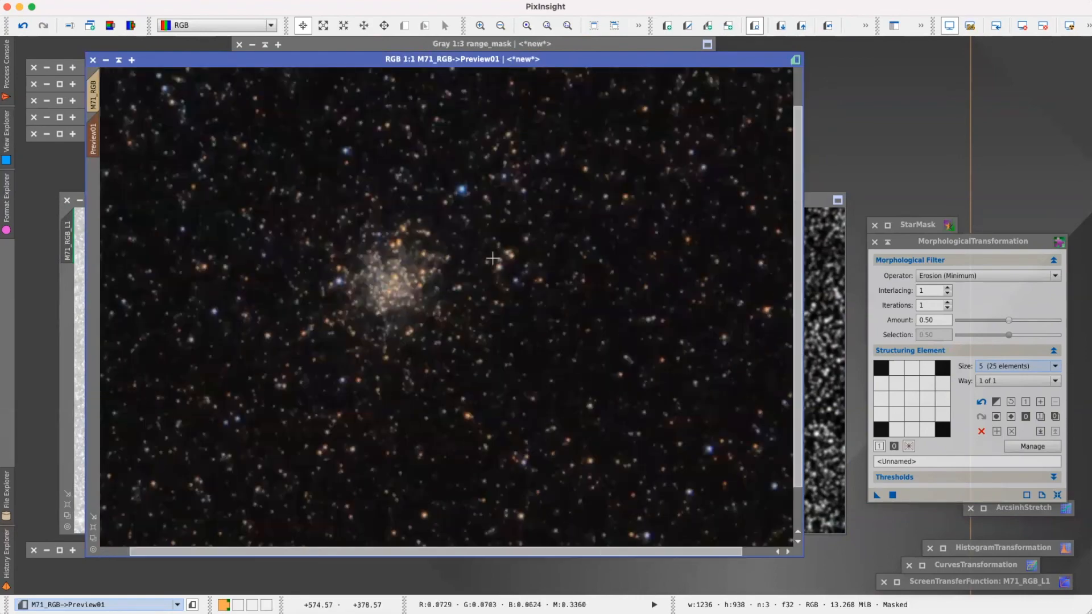
Delete the preview and apply the MorphologicalTransformation erosion to the whole M71_RGB image through the star mask.
left_click(210, 3)
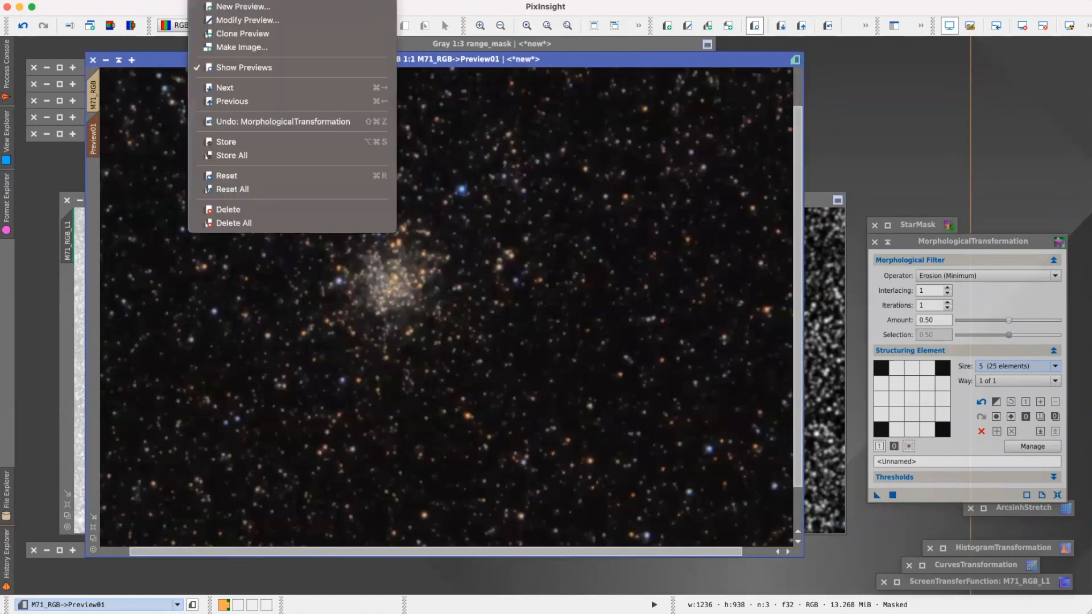
left_click(260, 210)
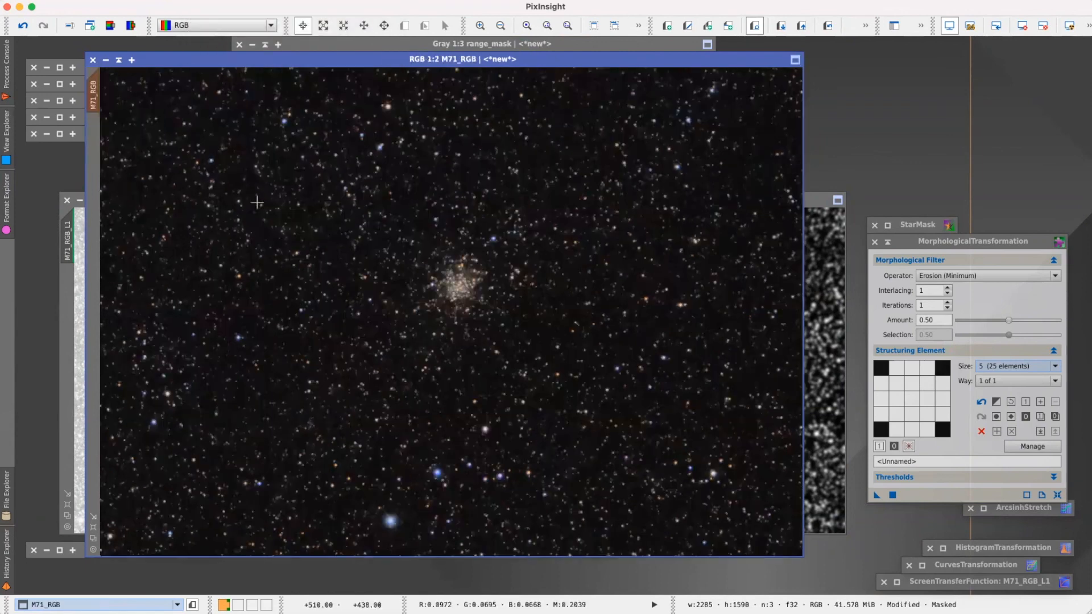
left_click(877, 495)
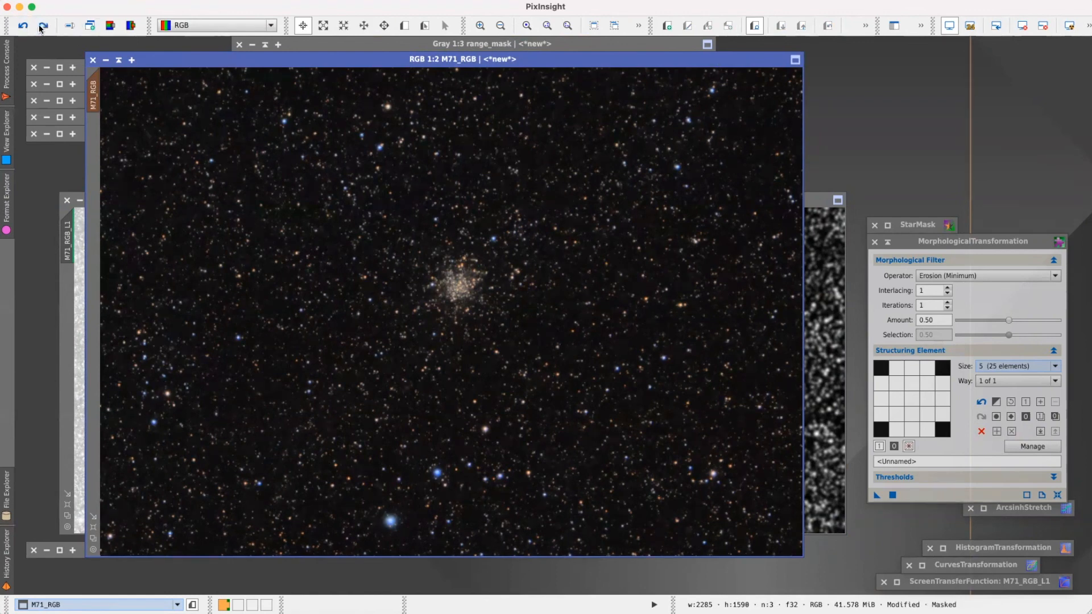
Compare the full M71_RGB image before and after star reduction by repeatedly undoing and redoing the erosion.
left_click(41, 26)
left_click(24, 27)
left_click(41, 27)
left_click(22, 29)
left_click(22, 28)
Remove the star mask from M71_RGB.
left_click(280, 1)
mouse_move(243, 1)
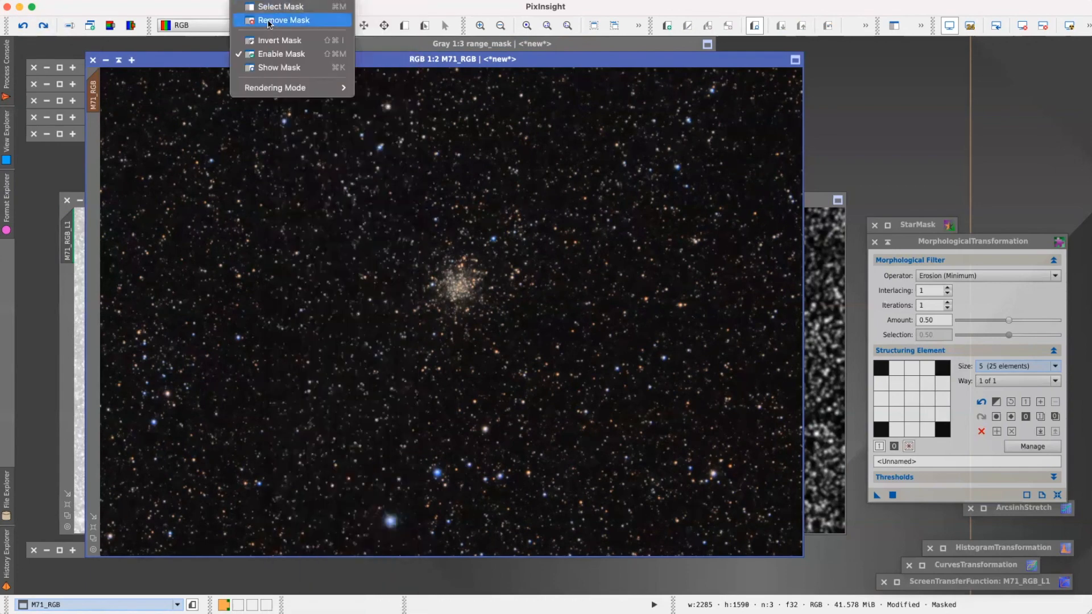
left_click(268, 20)
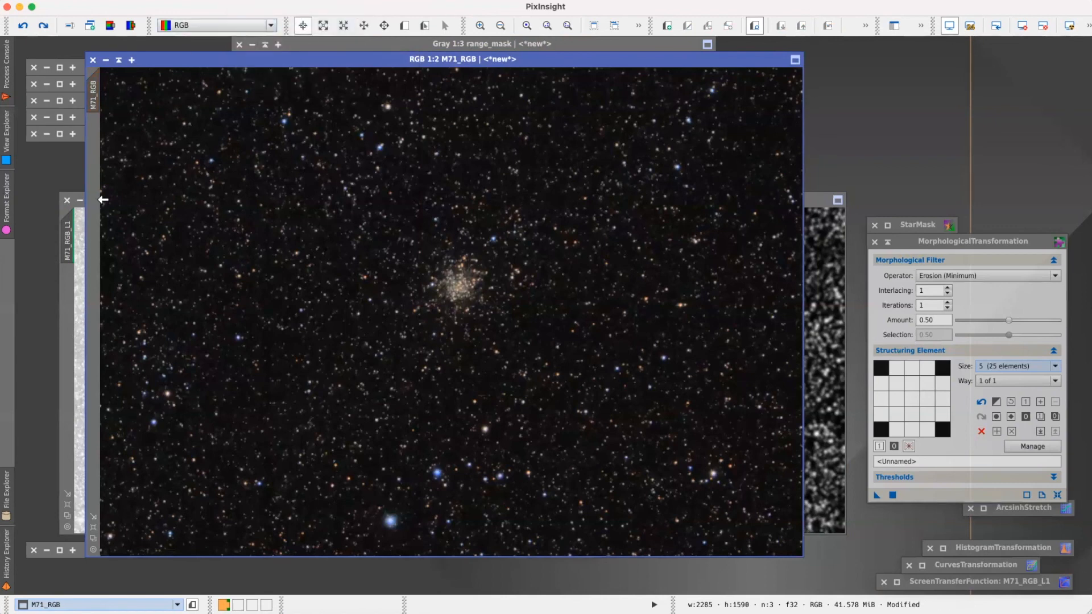